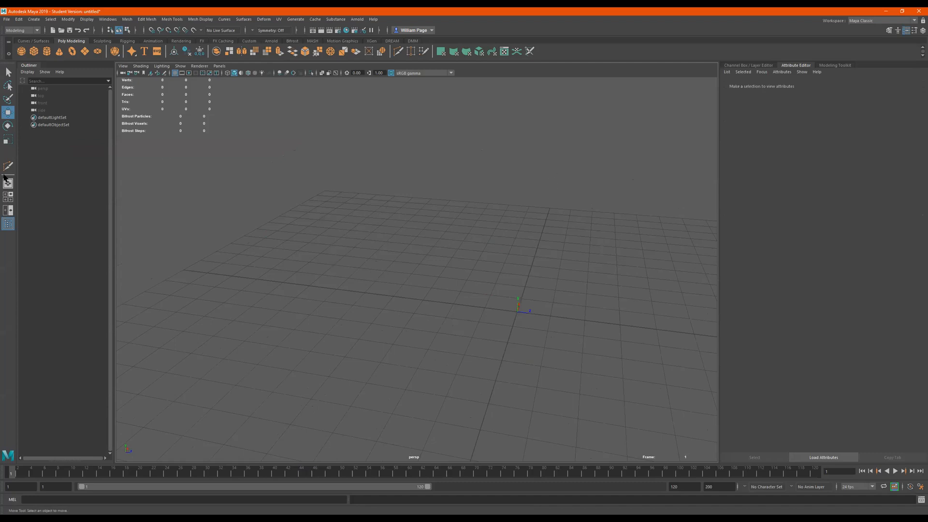
Create a polygon cube at the grid centre, enlarge it and raise it so that it sits on the grid
middle_click_drag(337, 195, 261, 187, "alt")
left_click(34, 52)
left_click_drag(429, 267, 476, 309, "alt")
key("r")
key("w")
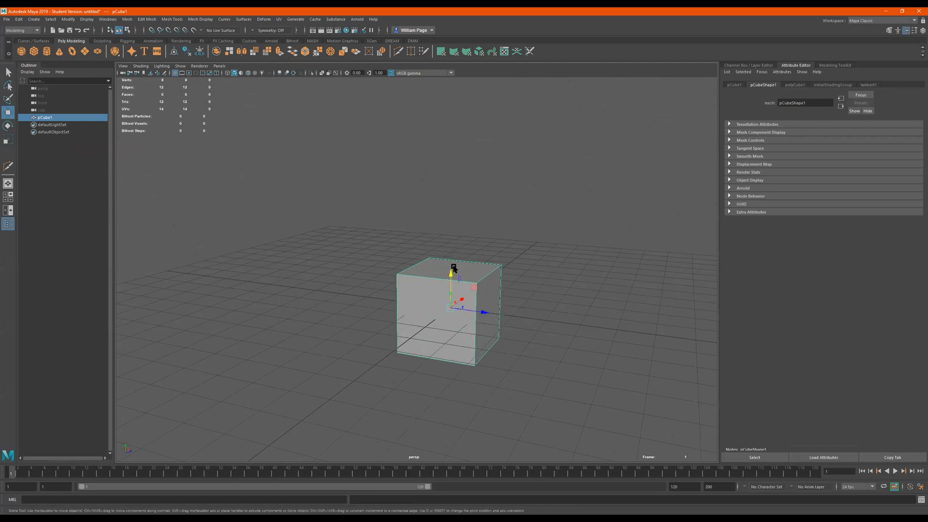
left_click_drag(450, 275, 451, 211, "alt")
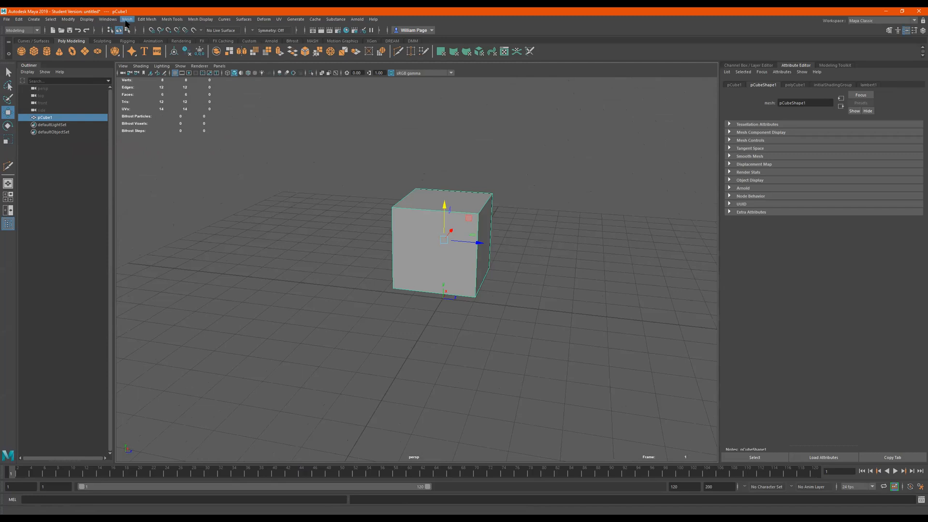
left_click(126, 21)
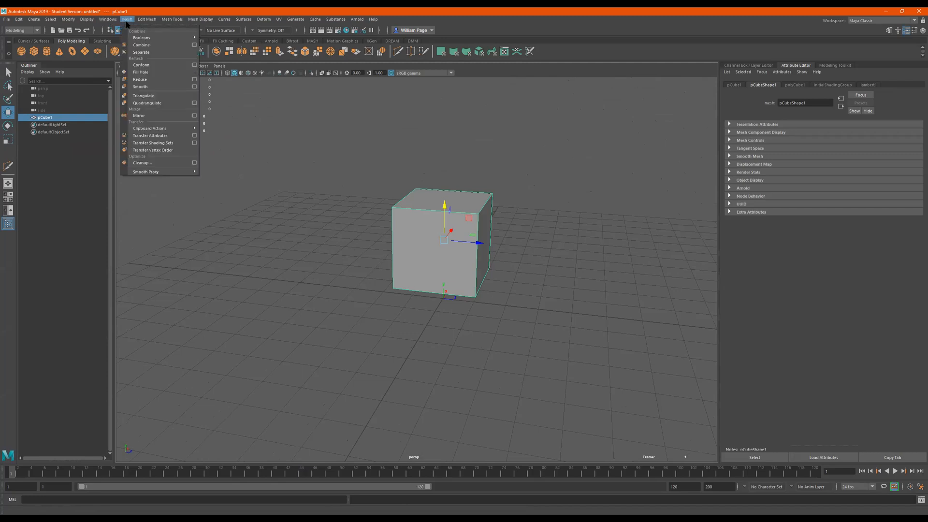
mouse_move(154, 38)
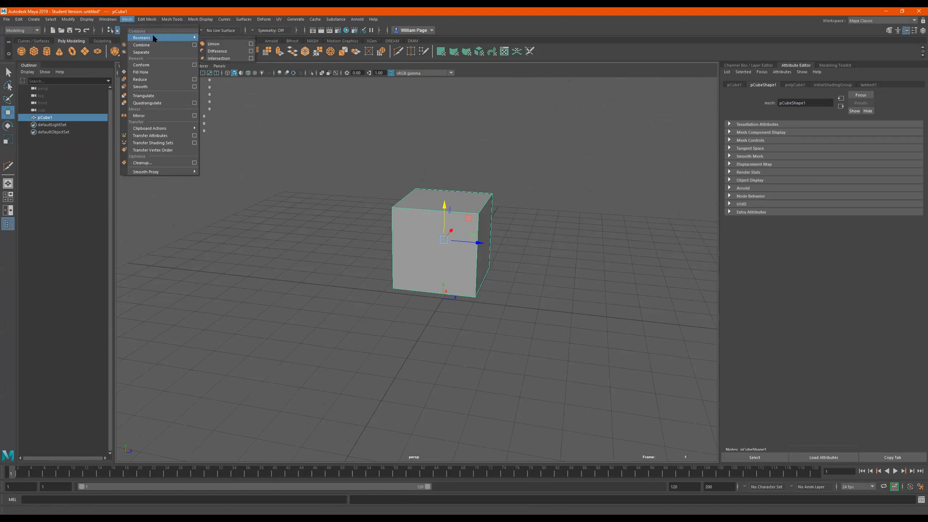
left_click(328, 202)
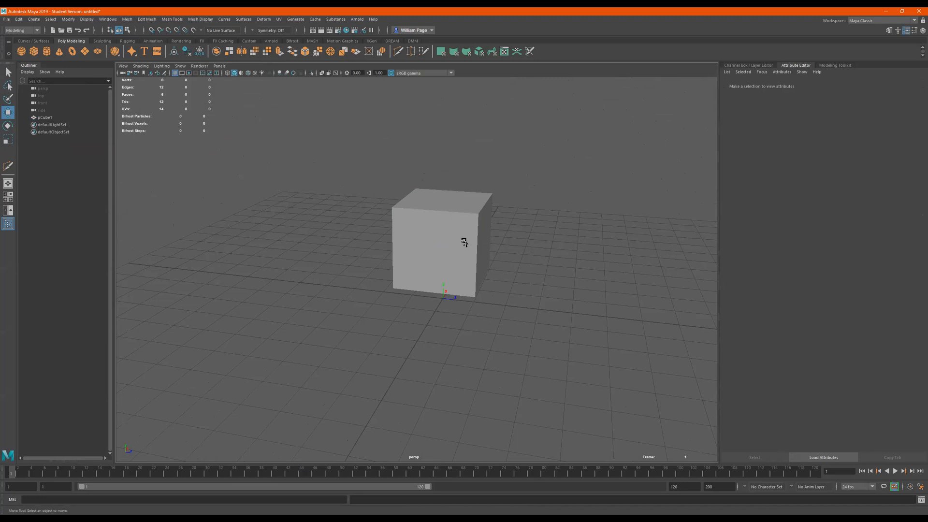
Duplicate the cube, offset the copy upward and sideways, and rotate it so that it overlaps the original's corner
left_click(464, 242)
mouse_move(472, 242)
left_mouse_down("shift")
mouse_move(324, 224)
mouse_move(391, 226)
mouse_move(356, 170)
mouse_move(358, 205)
mouse_move(396, 203)
left_mouse_up("shift")
key("e")
key("w")
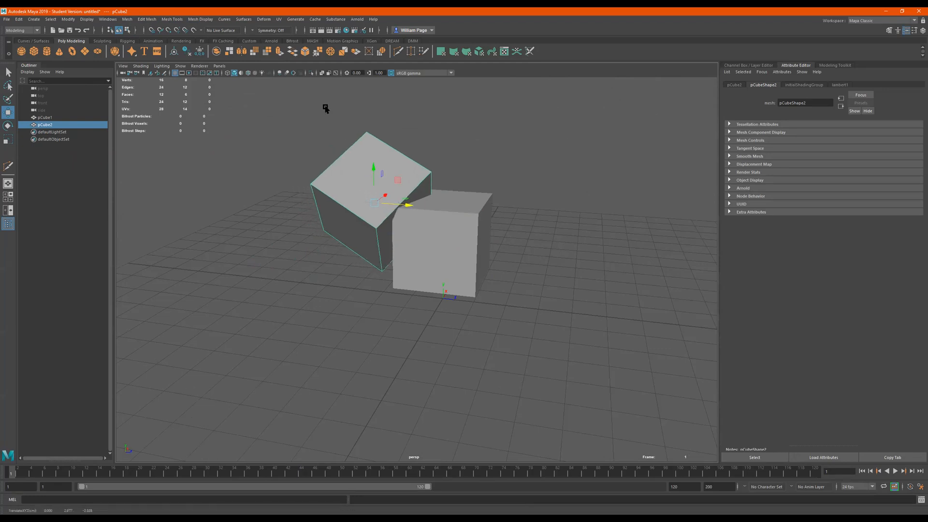
Select both cubes and merge them with a Boolean Union
right_click_drag(421, 180, 484, 167, "alt")
left_click_drag(575, 102, 244, 312)
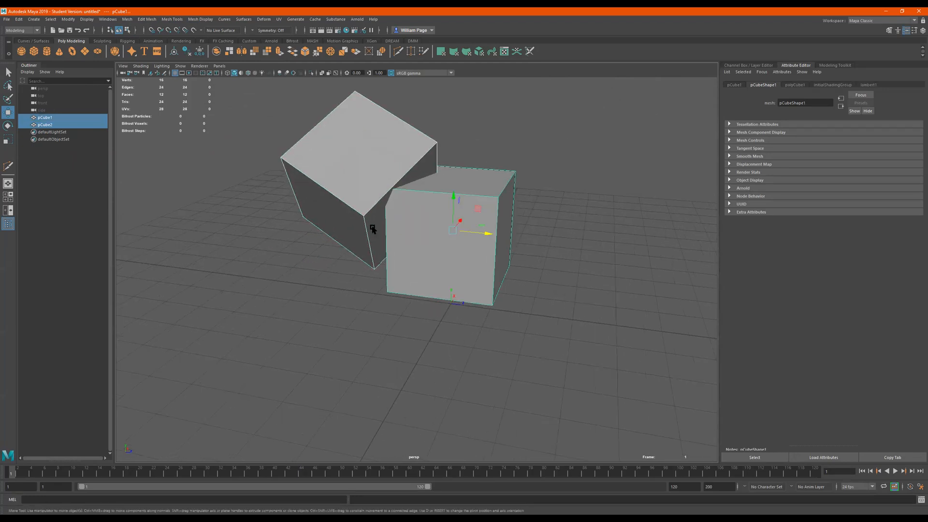
middle_click_drag(363, 229, 324, 261, "alt")
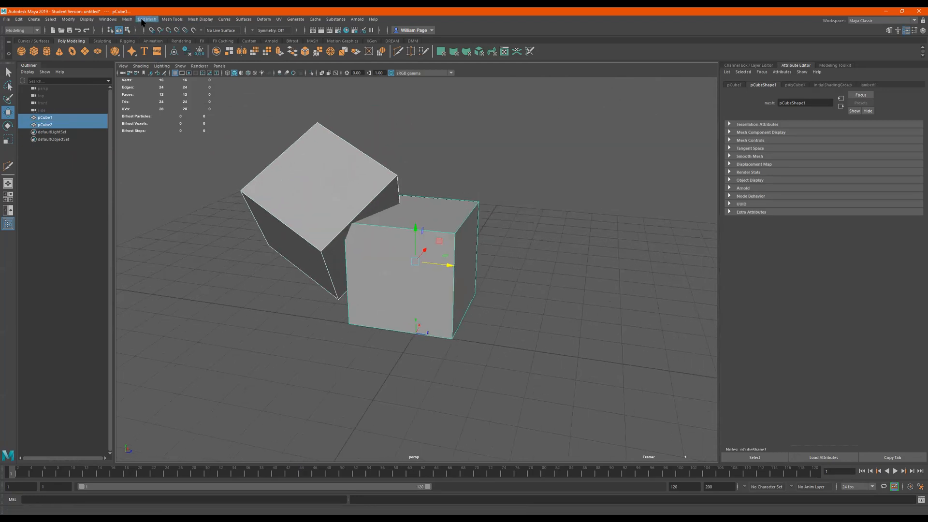
left_click(127, 19)
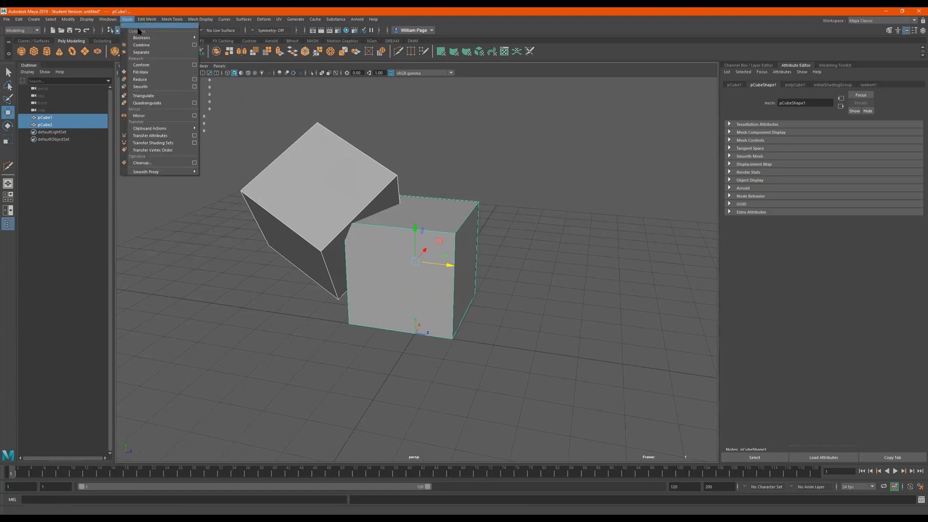
mouse_move(146, 38)
left_click(215, 39)
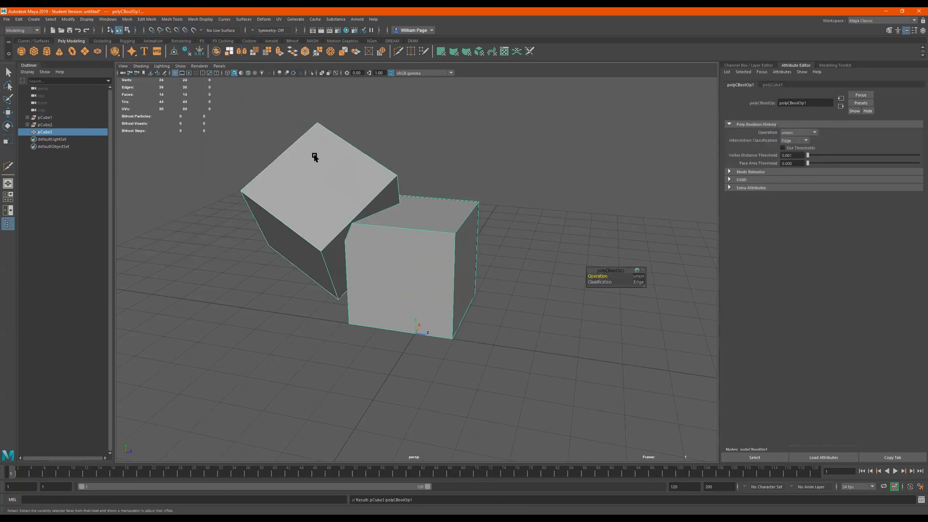
Examine the intersection of the united cubes in wireframe display and again in shaded display
right_click_drag(334, 233, 419, 232, "alt")
left_click_drag(419, 232, 425, 213, "alt")
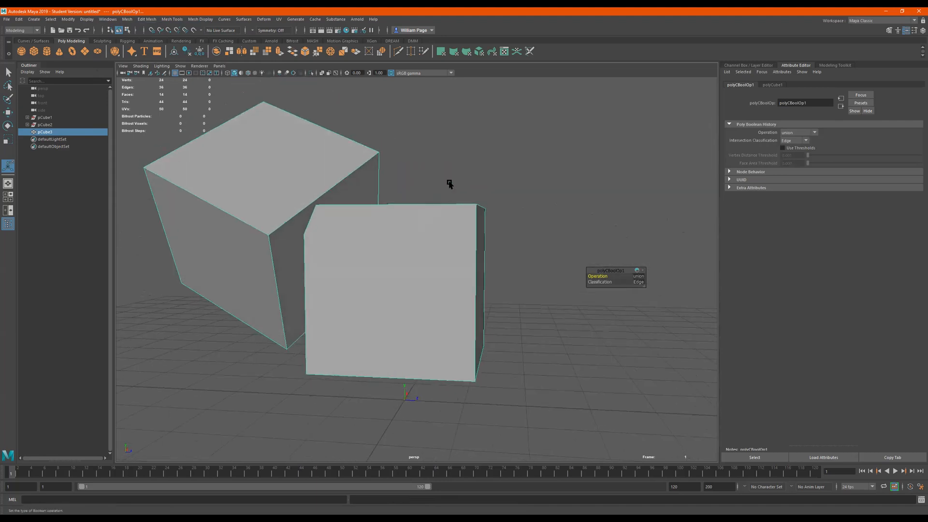
key("4")
left_click_drag(446, 167, 494, 204, "alt")
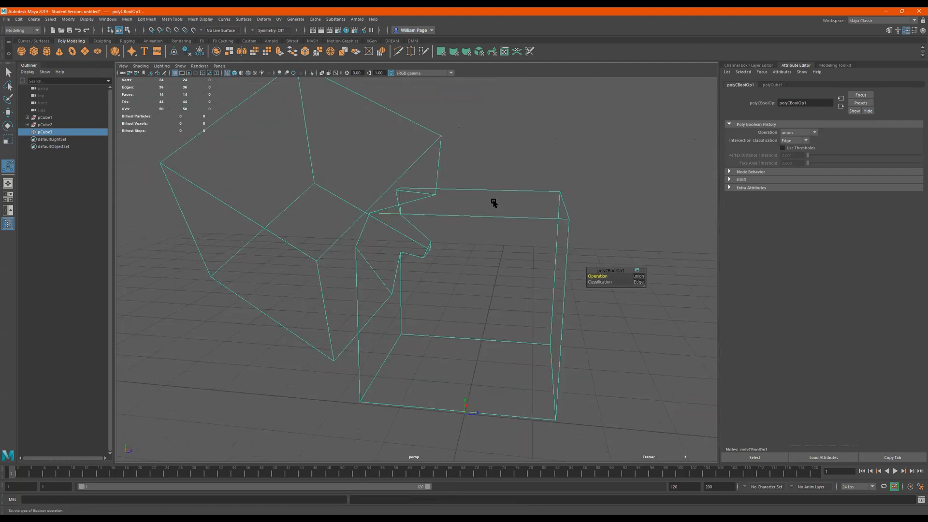
key("4")
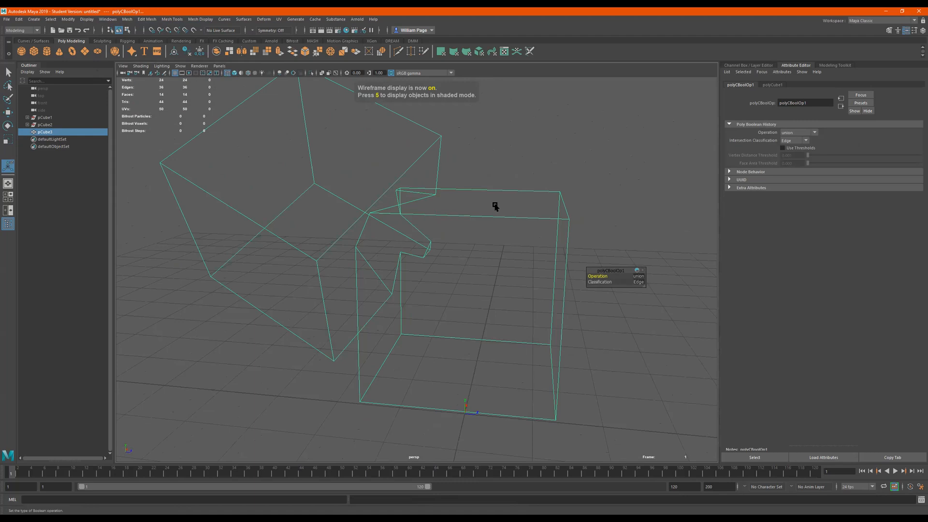
key("5")
mouse_move(416, 231)
left_mouse_down("alt")
mouse_move(476, 180)
mouse_move(444, 217)
left_mouse_up("alt")
left_click(488, 207)
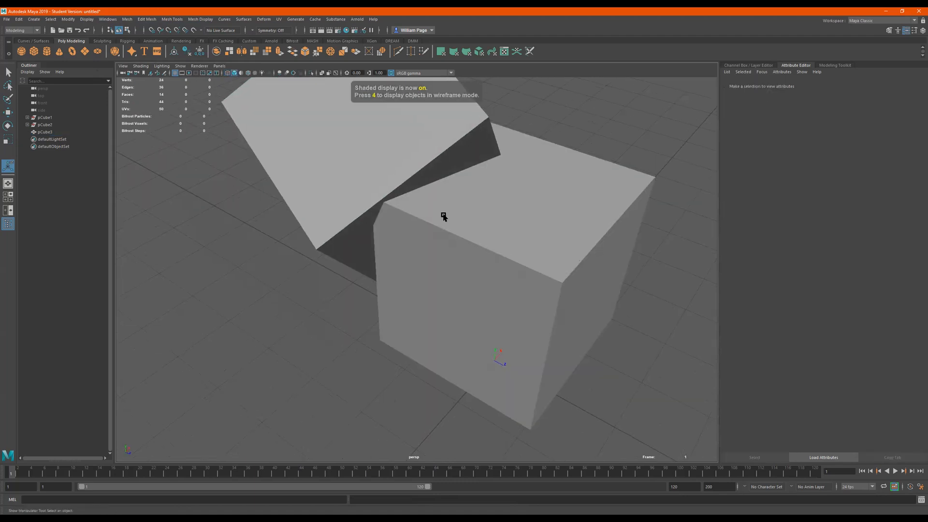
Switch the united mesh to face selection and examine the faces on and around the cube intersection
left_click(459, 220)
left_click_drag(388, 234, 418, 244, "alt")
right_click(467, 242)
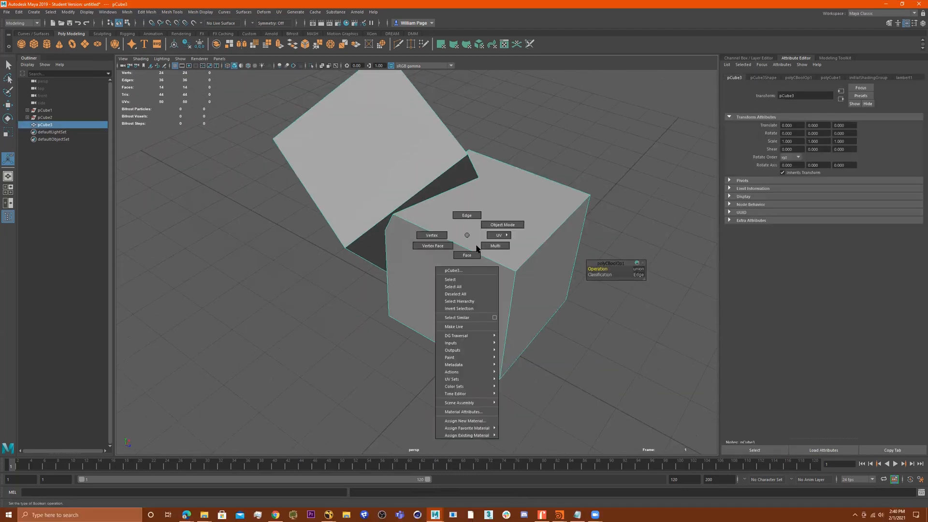
left_click(467, 254)
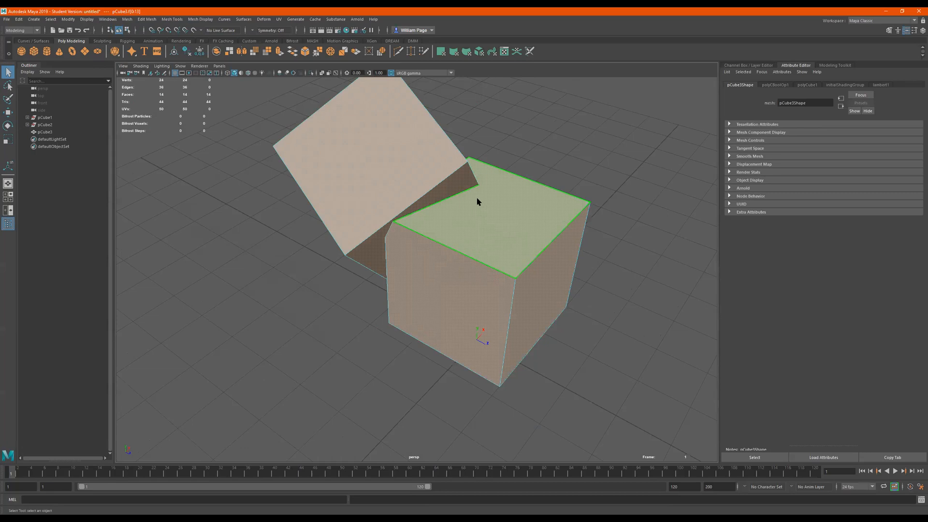
left_click_drag(393, 247, 478, 199, "alt")
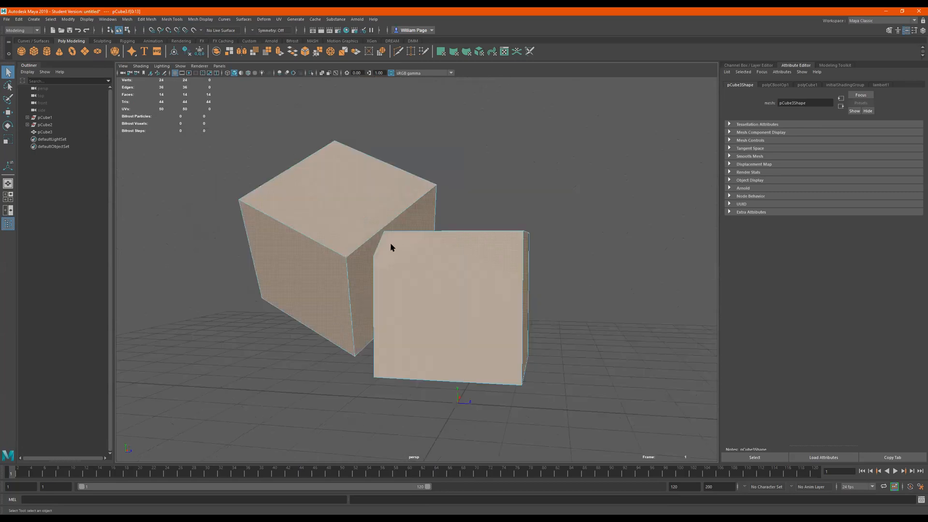
left_click(562, 213)
scroll(562, 212, "up", 5)
left_click_drag(439, 225, 184, 280, "alt")
left_click(298, 232)
scroll(382, 251, "down", 5)
left_click(404, 262)
left_click_drag(362, 205, 328, 195, "alt")
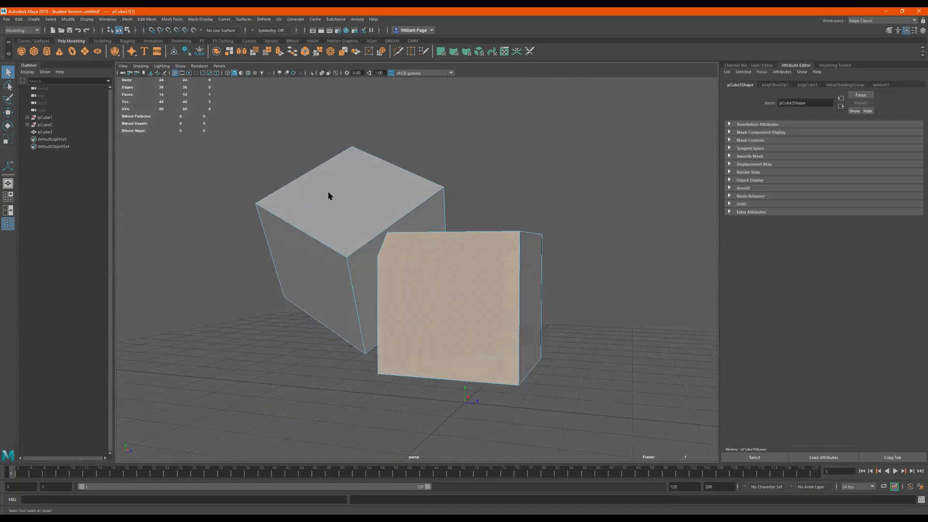
Inspect the vertex, front face and edges at the lower cube's corner where the two cubes meet
right_click_drag(455, 259, 366, 211, "alt")
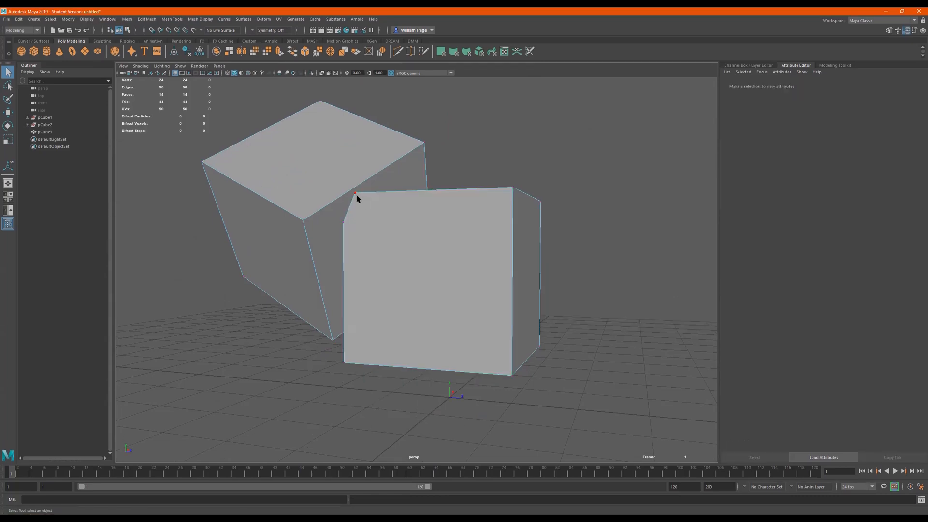
left_click(356, 198)
right_click_drag(385, 292, 386, 315)
left_click(417, 271)
right_click(371, 233)
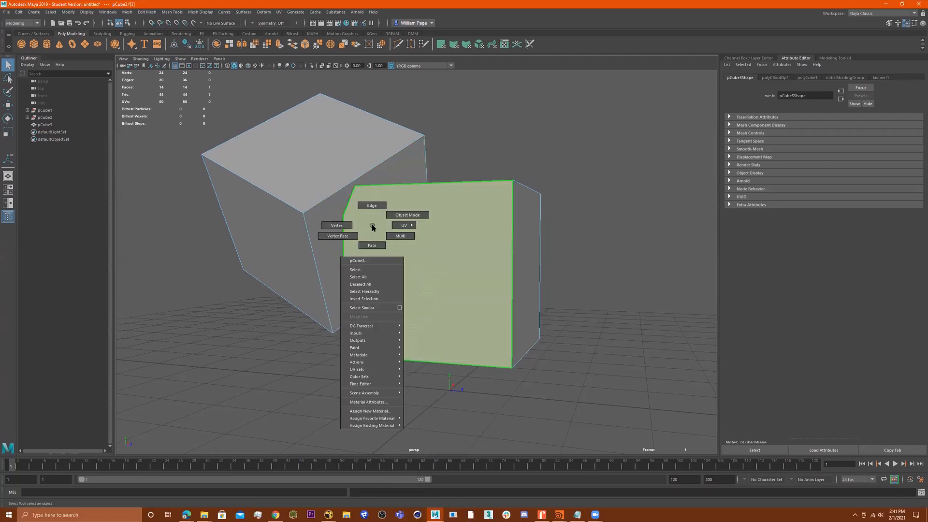
right_click_drag(378, 213, 380, 195)
left_click(408, 184)
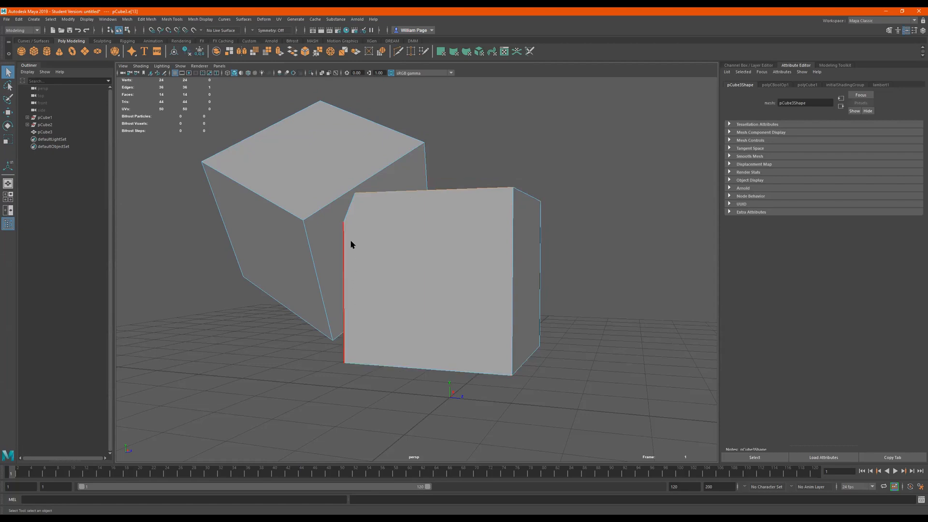
left_click(347, 209)
left_click_drag(441, 199, 414, 228, "alt")
key("w")
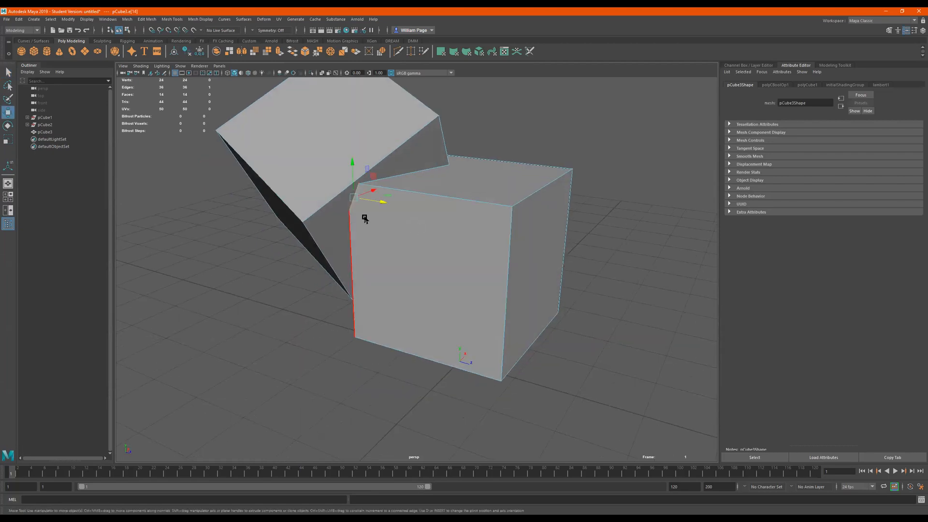
left_click_drag(369, 201, 370, 226)
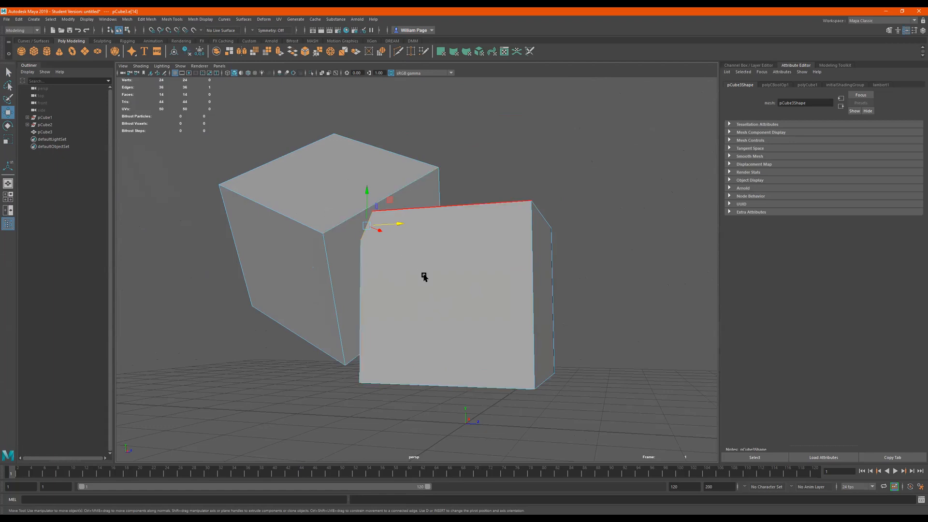
Examine the short cut edge at the cube intersection from several angles, in both object and edge selection
mouse_move(425, 287)
left_mouse_down("alt")
mouse_move(464, 276)
mouse_move(480, 303)
mouse_move(434, 291)
left_mouse_up("alt")
right_click_drag(432, 290, 443, 239)
left_click_drag(414, 261, 387, 221, "alt")
right_click_drag(387, 222, 451, 233, "alt")
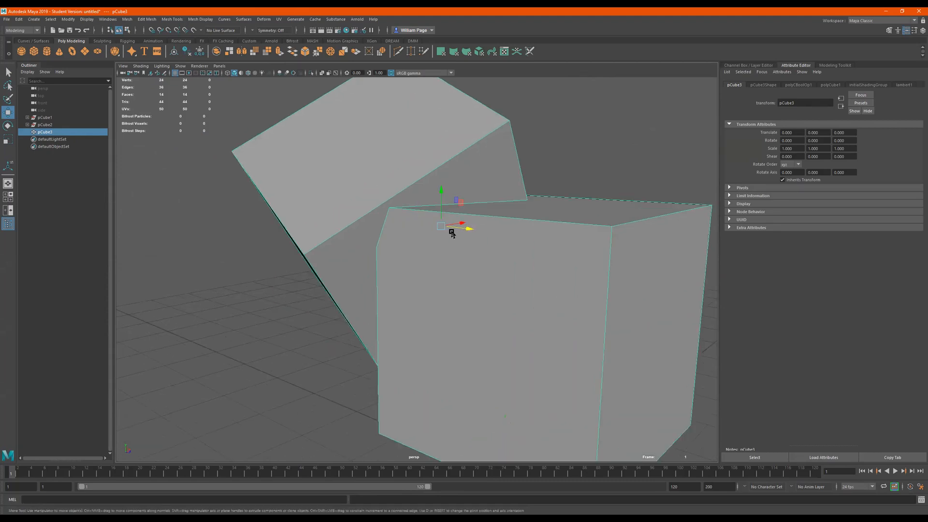
left_click_drag(452, 233, 444, 222, "alt")
right_click_drag(319, 229, 352, 199, "alt")
left_click(366, 216)
left_click_drag(361, 228, 385, 214, "alt")
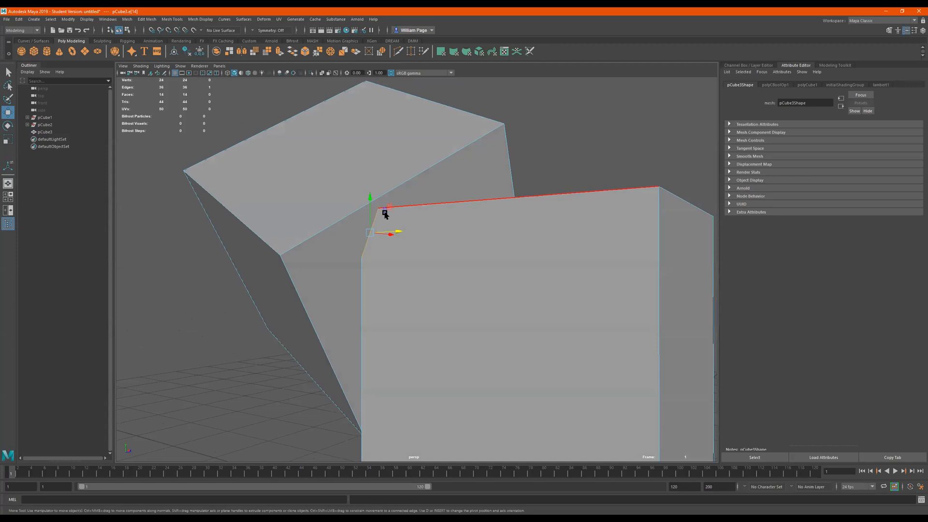
right_click_drag(458, 288, 258, 296, "alt")
left_click_drag(257, 296, 556, 246, "alt")
left_click(607, 239)
left_click_drag(160, 349, 161, 359, "alt")
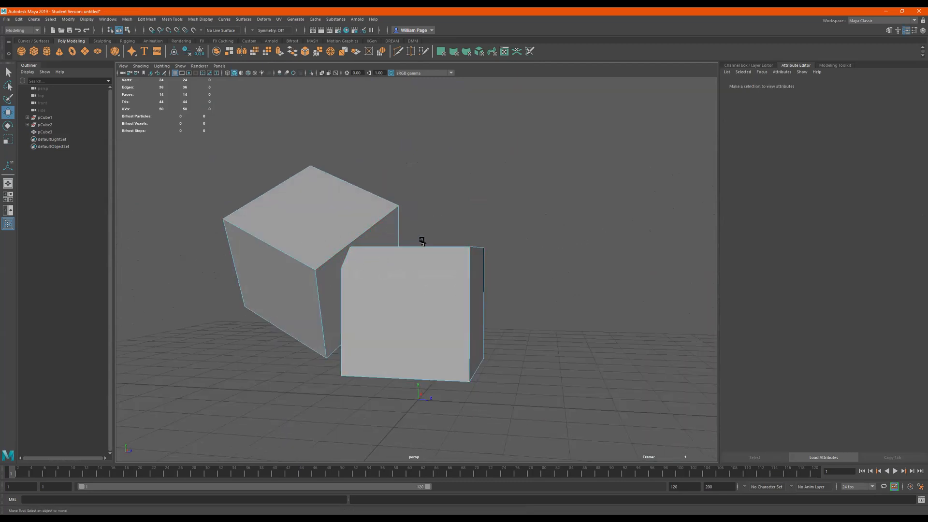
Return the united mesh to object mode and examine the seam between the cubes from all sides
left_click_drag(422, 241, 538, 209, "alt")
right_click_drag(480, 282, 594, 194)
left_click(594, 193)
left_click_drag(591, 191, 462, 200, "alt")
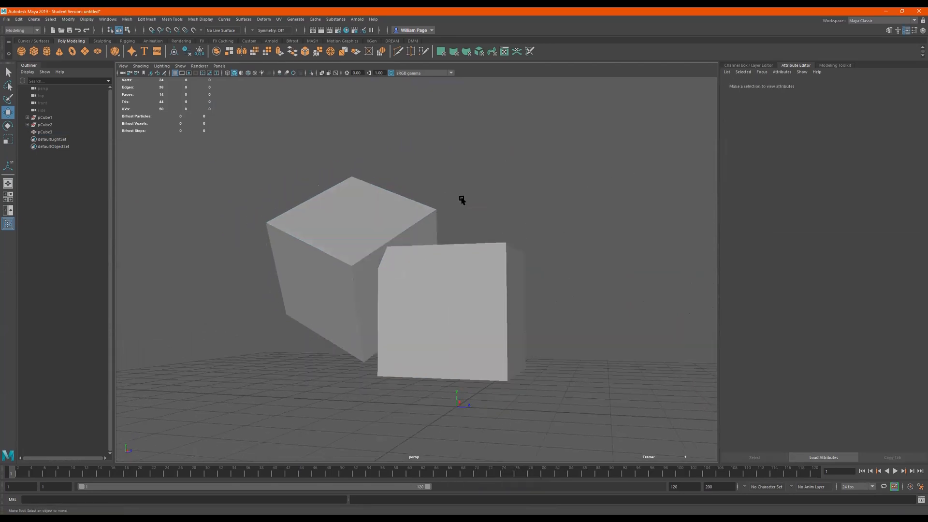
left_click(414, 246)
left_click_drag(415, 247, 459, 275, "alt")
mouse_move(367, 227)
left_mouse_down("alt")
mouse_move(383, 224)
mouse_move(354, 226)
left_mouse_up("alt")
right_click_drag(443, 211, 499, 203, "alt")
left_click_drag(499, 203, 435, 224, "alt")
right_click_drag(436, 225, 406, 229, "alt")
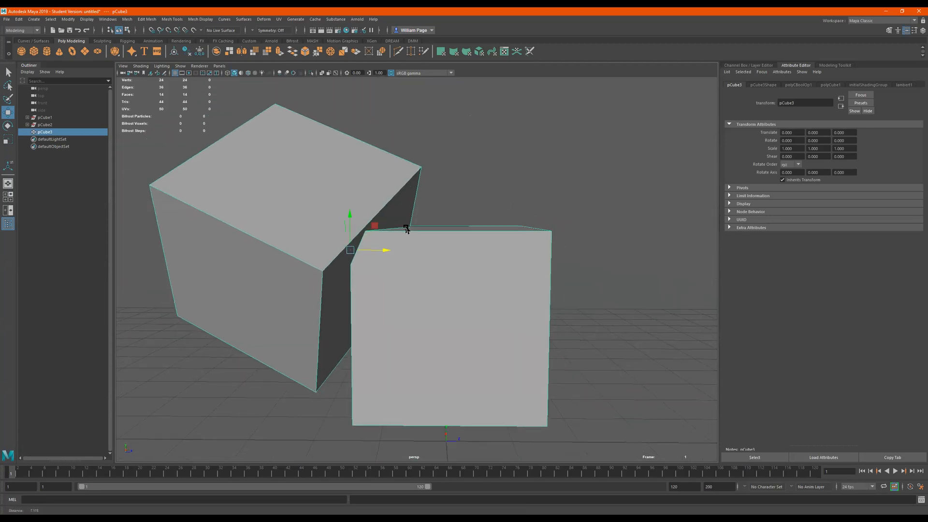
left_click_drag(381, 247, 349, 231, "alt")
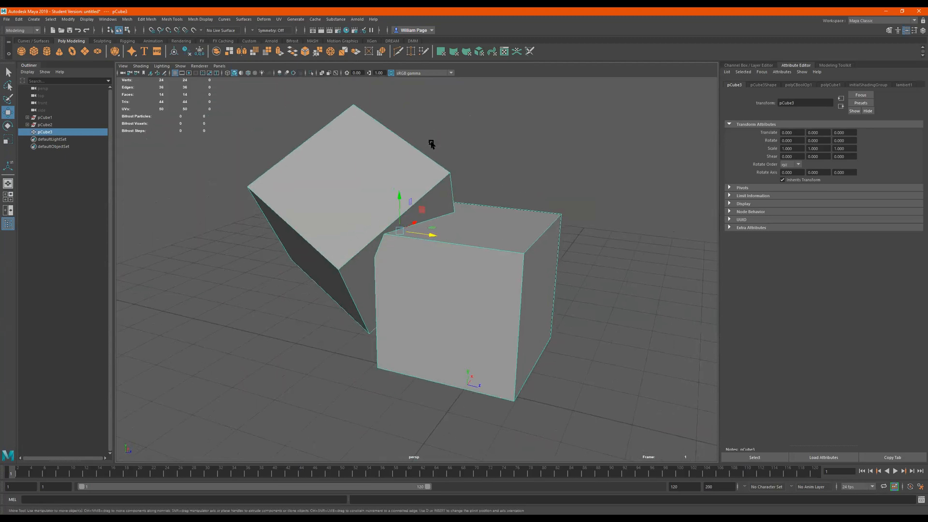
Undo the recent selection changes on the united mesh
left_click(401, 177, "ctrl")
key("ctrl+z")
key("ctrl+z")
key("ctrl+z")
key("ctrl+z")
key("ctrl+z")
key("ctrl+z")
key("ctrl+z")
key("ctrl+z")
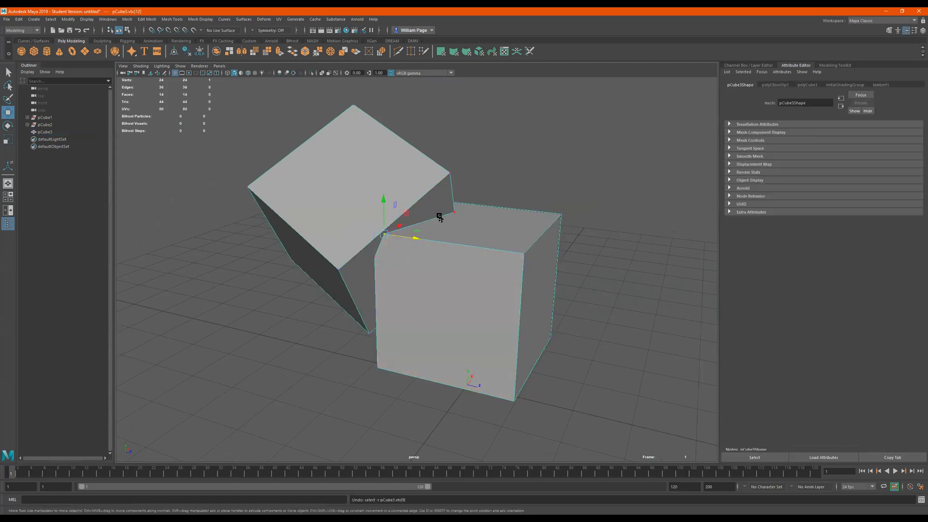
Return the united mesh to object mode and delete it
right_click_drag(441, 222, 601, 130)
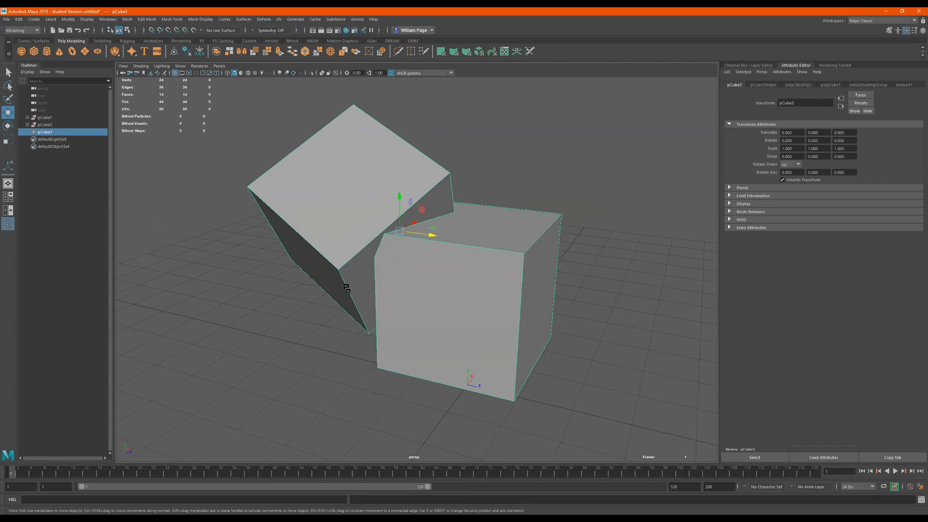
key("Delete")
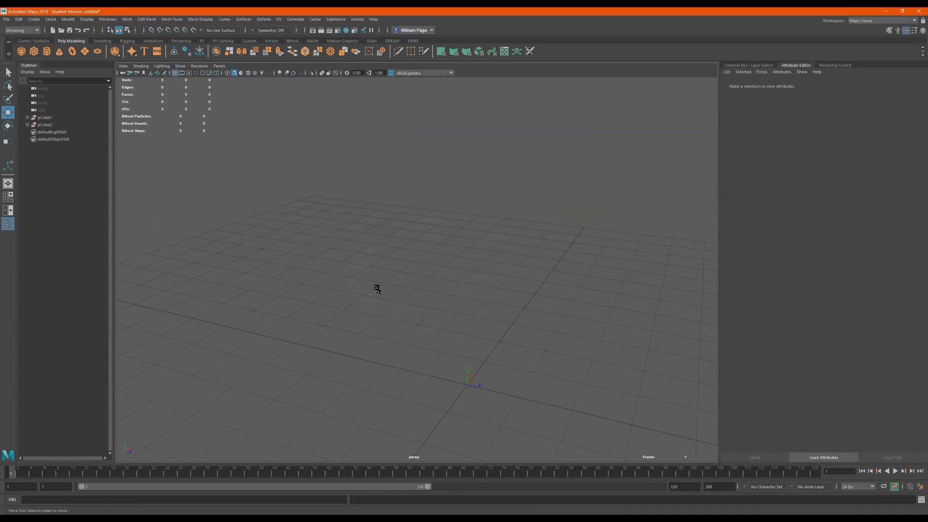
Create a polygon sphere at the grid centre
left_click(21, 51)
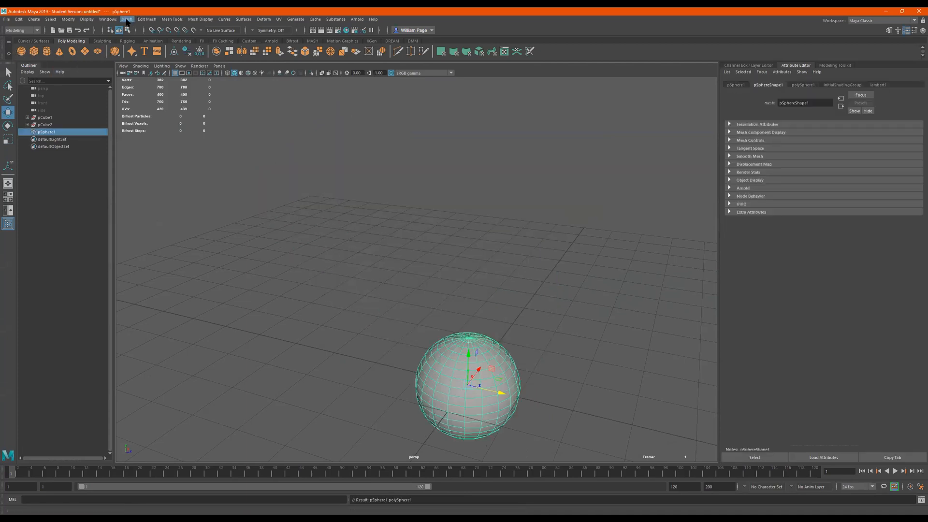
left_click(127, 19)
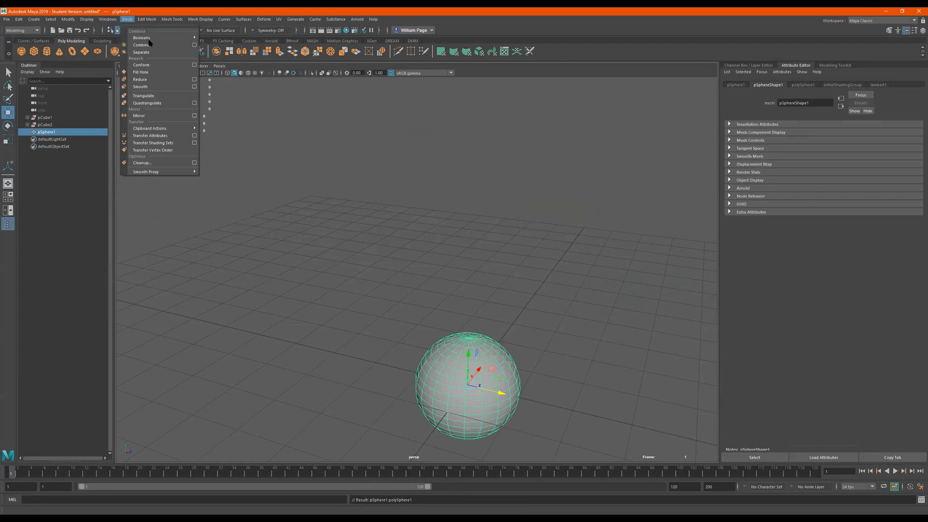
right_click_drag(520, 303, 557, 327, "alt")
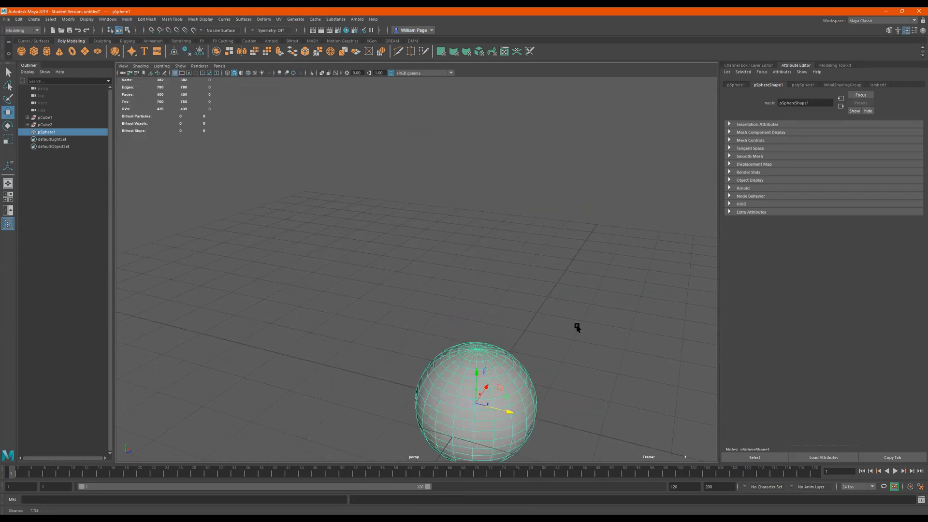
Raise the sphere straight up above the grid to about 1.54 units in Y
right_click_drag(464, 318, 588, 321, "alt")
right_click_drag(395, 270, 404, 285, "alt")
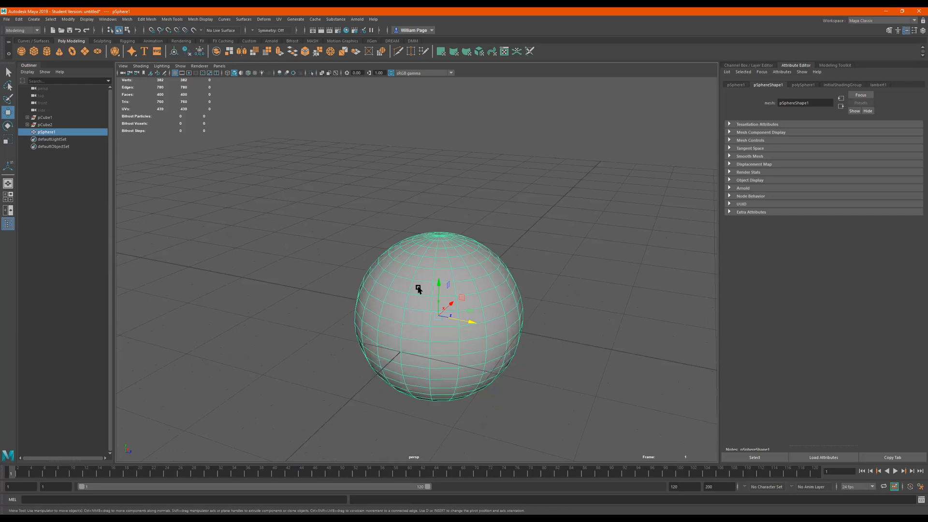
left_click_drag(438, 283, 412, 171)
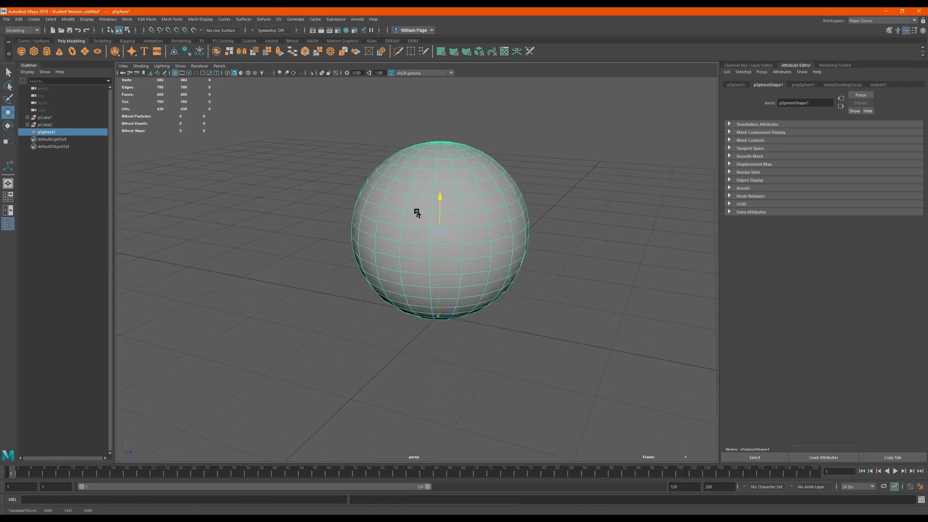
Duplicate the sphere and move the copy along the Z axis, away from the original
left_click_drag(417, 229, 416, 204, "alt")
middle_click_drag(381, 230, 398, 253, "alt")
right_click_drag(398, 253, 518, 284, "alt")
left_click_drag(517, 285, 528, 298, "alt")
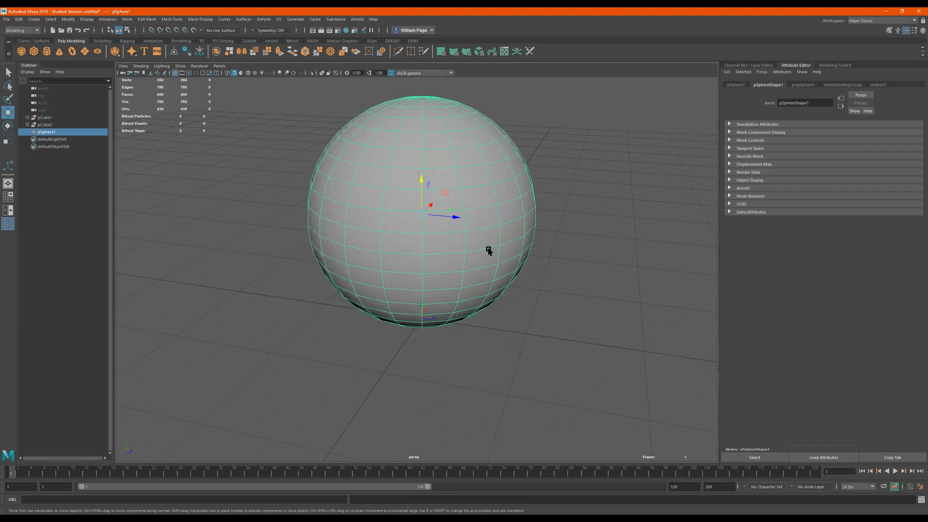
key("ctrl+d")
left_click_drag(458, 216, 194, 196)
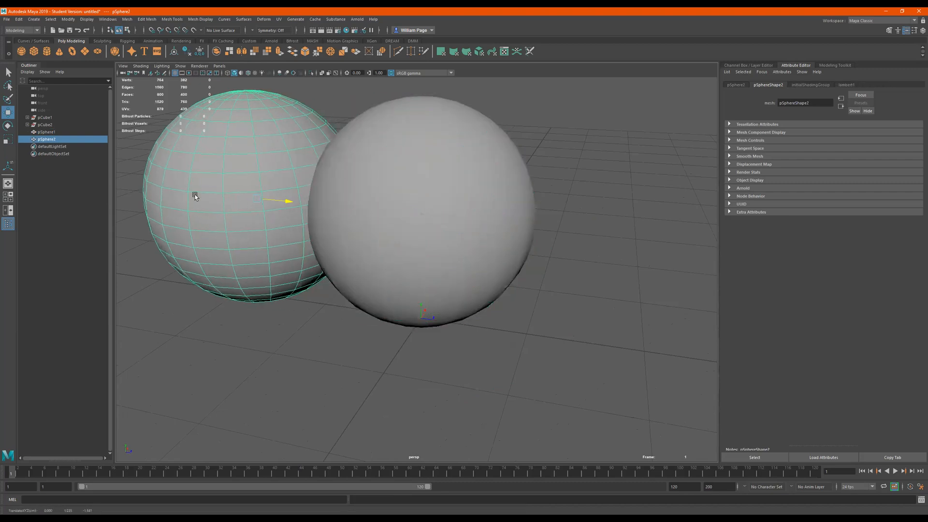
Select both spheres and shift them together slightly in the negative Z direction
right_click_drag(256, 243, 238, 243, "alt")
left_click_drag(238, 242, 461, 253, "alt")
mouse_move(654, 114)
left_mouse_down()
mouse_move(244, 383)
mouse_move(251, 377)
left_mouse_up()
right_click_drag(420, 317, 368, 254, "alt")
left_click_drag(569, 137, 239, 415)
left_click_drag(374, 221, 352, 193)
left_click_drag(389, 225, 420, 239)
Try to rotate the two ungrouped spheres together about the X axis, and undo the rotation
key("e")
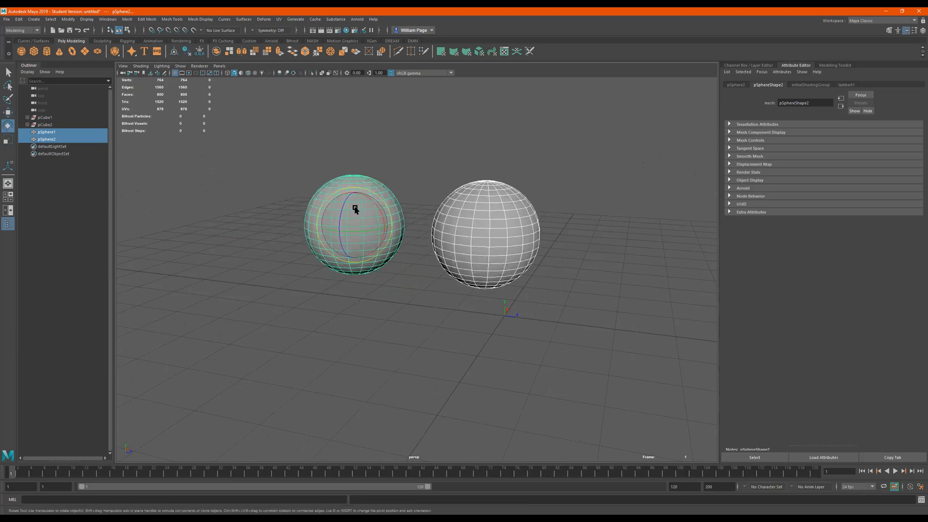
left_click_drag(367, 203, 407, 205)
key("ctrl+z")
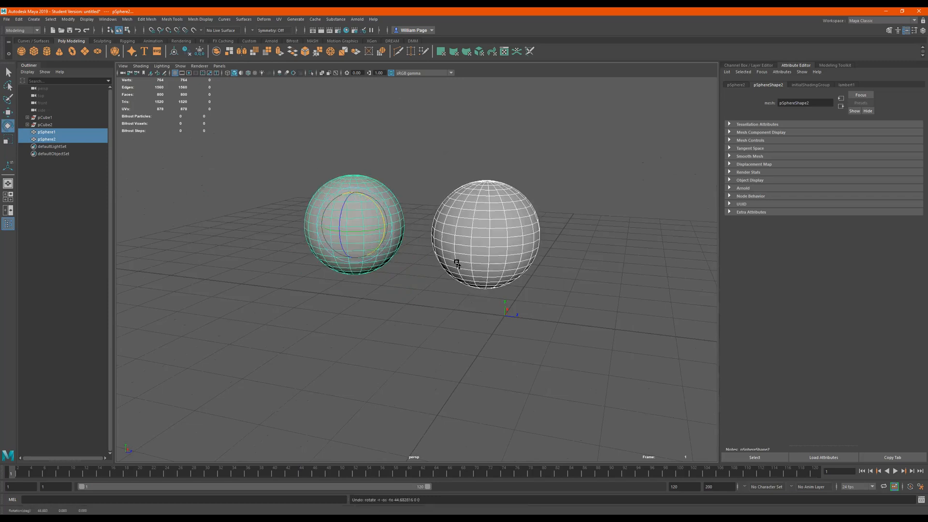
Group the two spheres and move the group along Z to about -0.65
right_click_drag(384, 239, 433, 256, "alt")
middle_click_drag(432, 256, 430, 279, "alt")
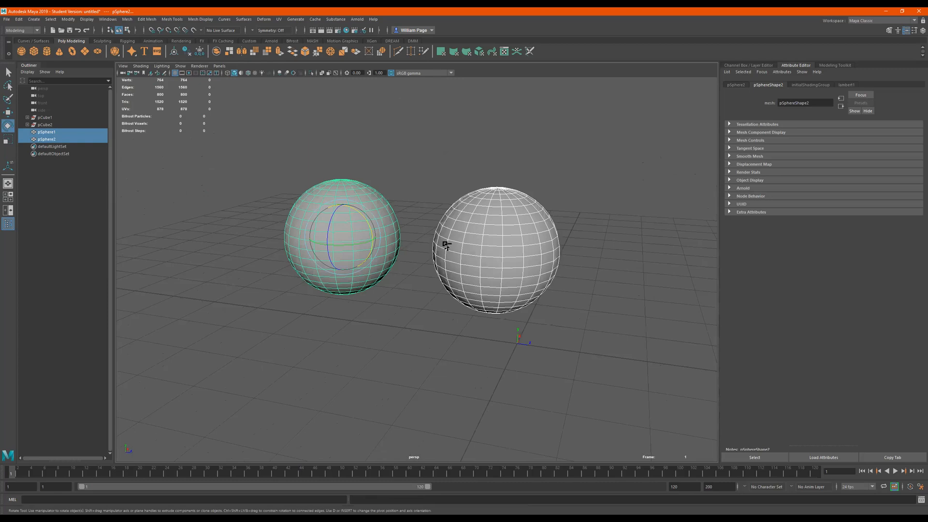
key("ctrl+g")
key("w")
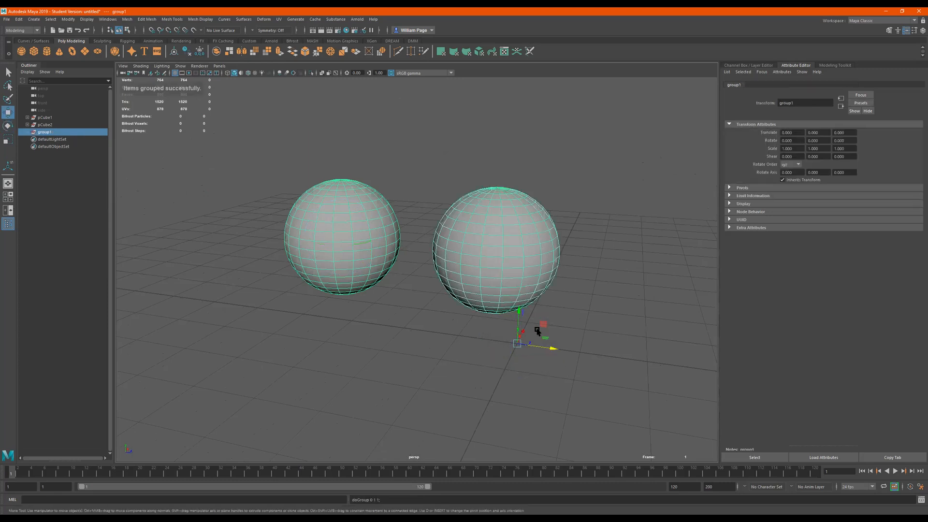
mouse_move(551, 346)
left_mouse_down()
mouse_move(297, 337)
mouse_move(611, 342)
mouse_move(514, 334)
mouse_move(548, 345)
left_mouse_up()
Rotate the sphere group about its X axis to about 59 degrees
key("e")
left_click_drag(499, 306, 532, 333)
right_click_drag(406, 248, 384, 289, "alt")
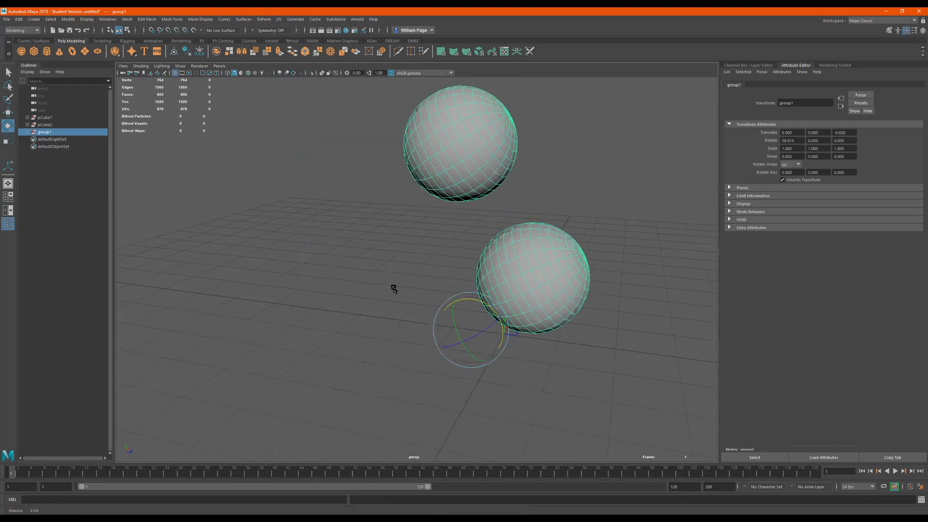
Expand the group and scale its pSphere1 member uniformly down to about 0.465
left_click(28, 132)
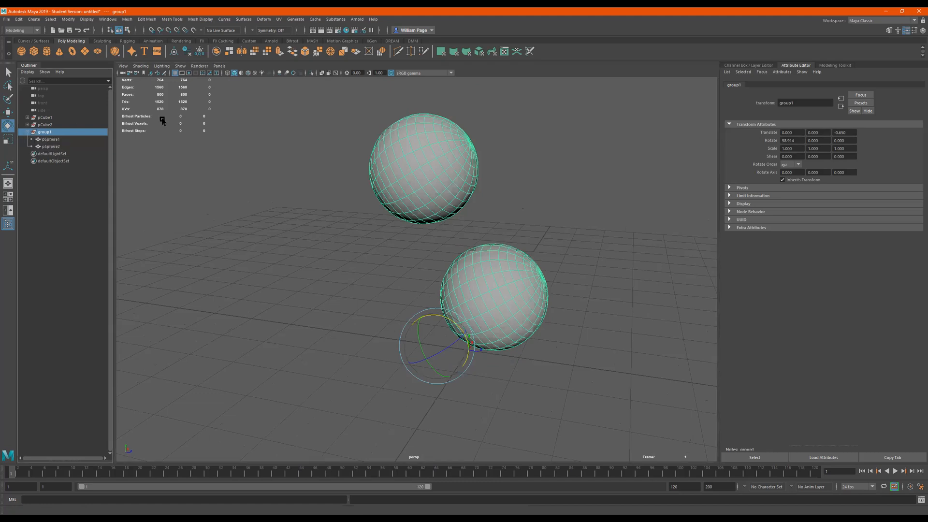
left_click(50, 139)
key("r")
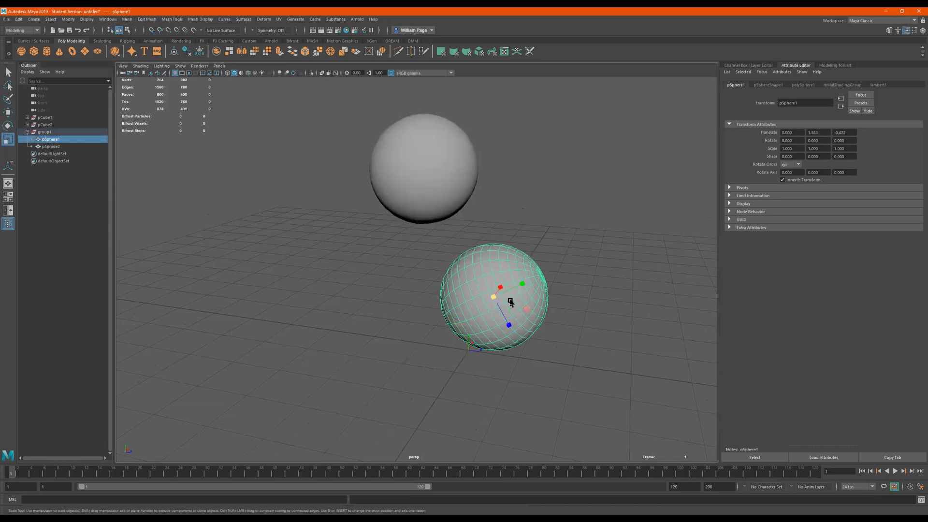
left_click_drag(502, 298, 425, 305)
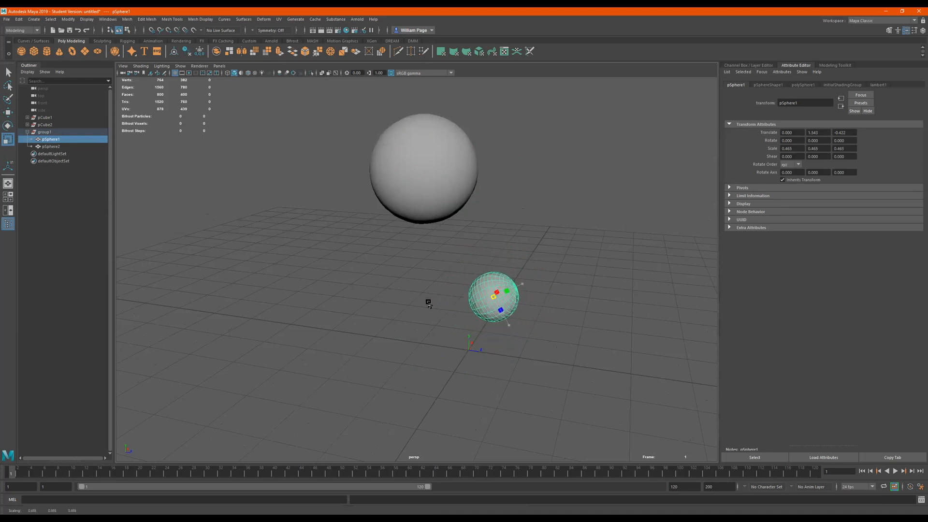
Try to rotate the whole sphere group about its X axis, and undo the rotation
left_click(46, 132)
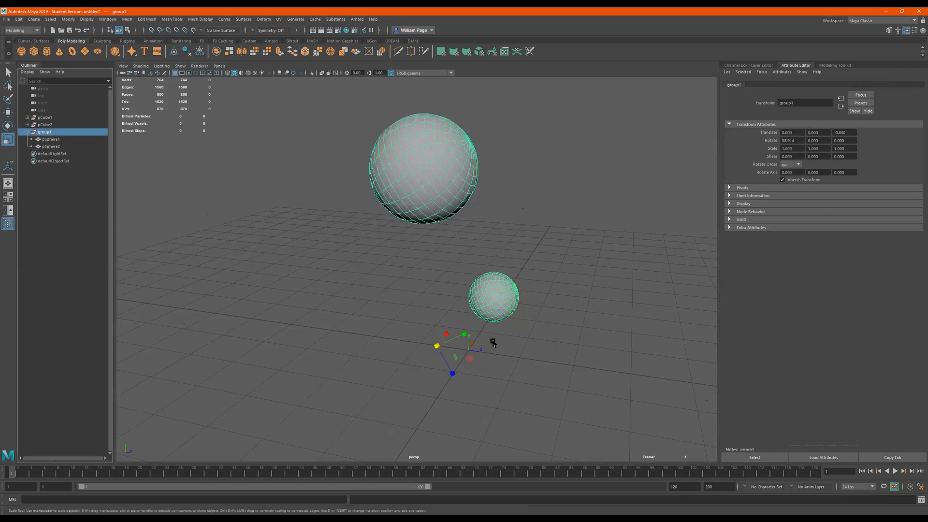
key("e")
left_click_drag(455, 329, 423, 315)
key("ctrl+z")
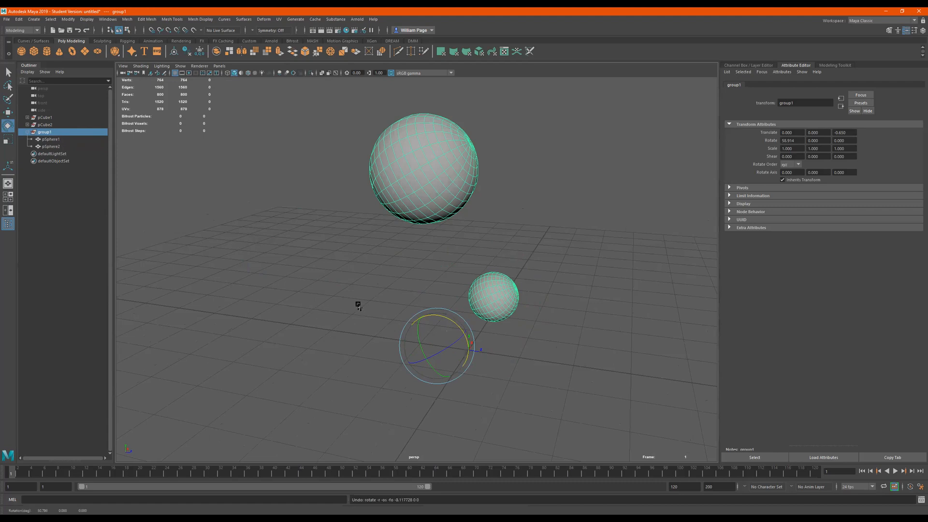
Duplicate the small sphere to a spot above and beside it, and stretch the copy along its Y axis to a scale of about 1.14
left_click(446, 165)
left_click(492, 295)
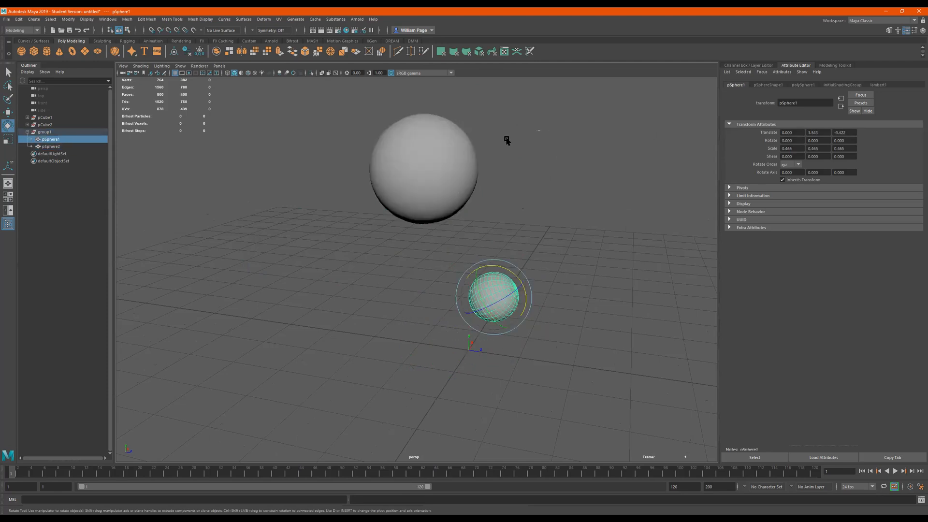
left_click(450, 170)
left_click(493, 297)
key("ctrl+d")
key("w")
left_click_drag(487, 258, 453, 188)
left_click_drag(528, 229, 545, 231)
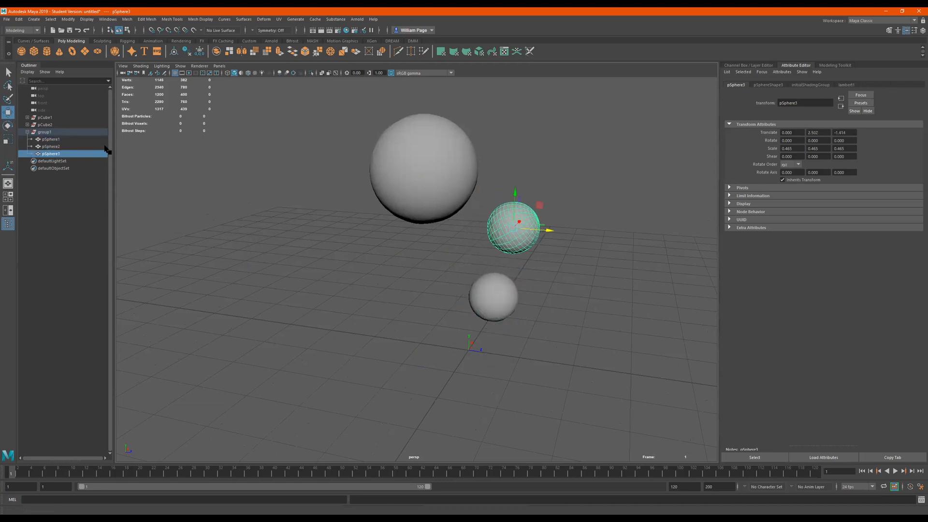
key("r")
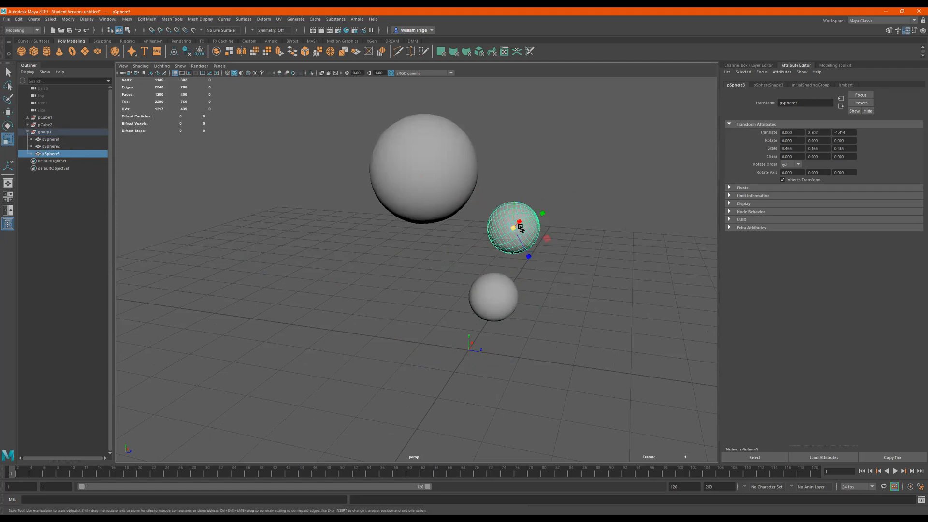
left_click_drag(543, 212, 593, 205)
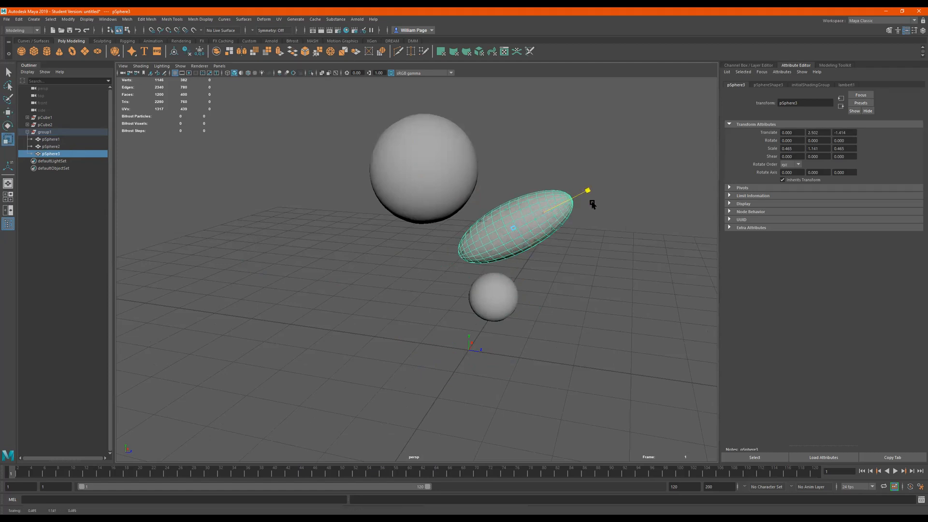
Rotate the whole three-sphere group about its X axis to about 56 degrees
left_click(46, 133)
key("e")
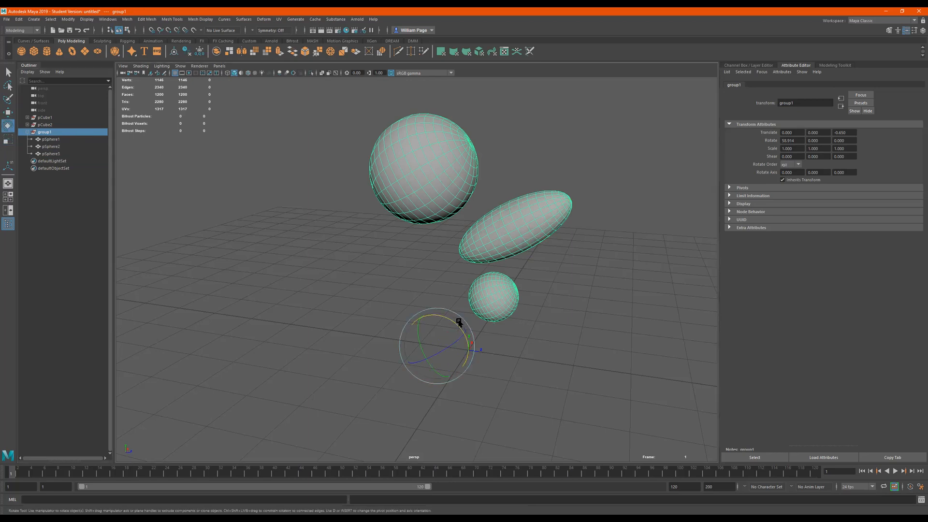
left_click_drag(455, 324, 491, 243)
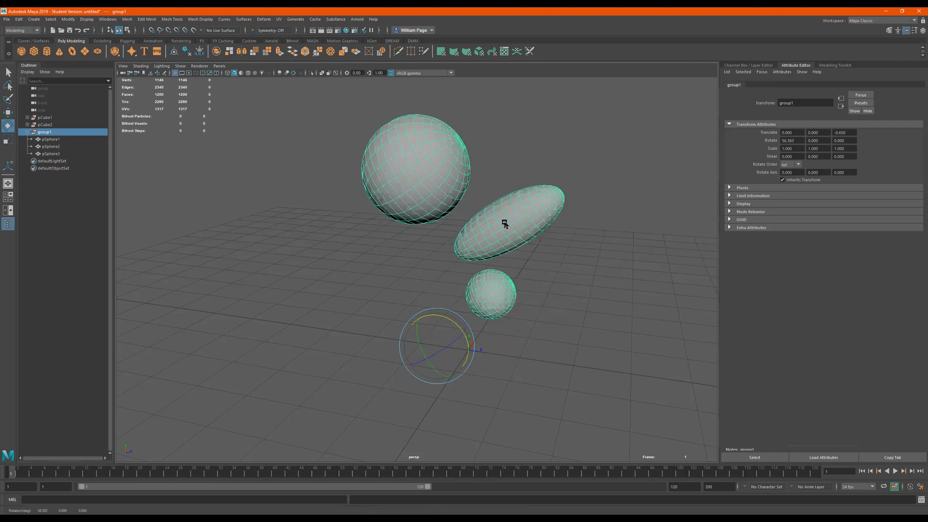
Rotate the elongated sphere about its Z axis and adjust its stretch along Y
left_click(506, 224)
left_click_drag(555, 249, 514, 260, "alt")
left_click_drag(564, 286, 495, 266, "alt")
key("r")
right_click_drag(447, 298, 430, 304, "alt")
left_click_drag(429, 304, 424, 238, "alt")
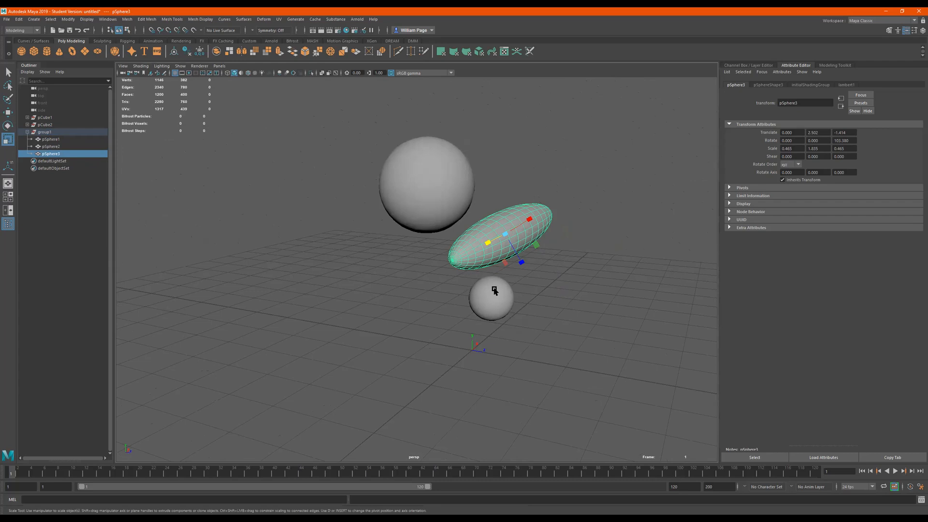
Select the parent group starting from the elongated sphere, the large sphere and the small sphere in turn
key("Up")
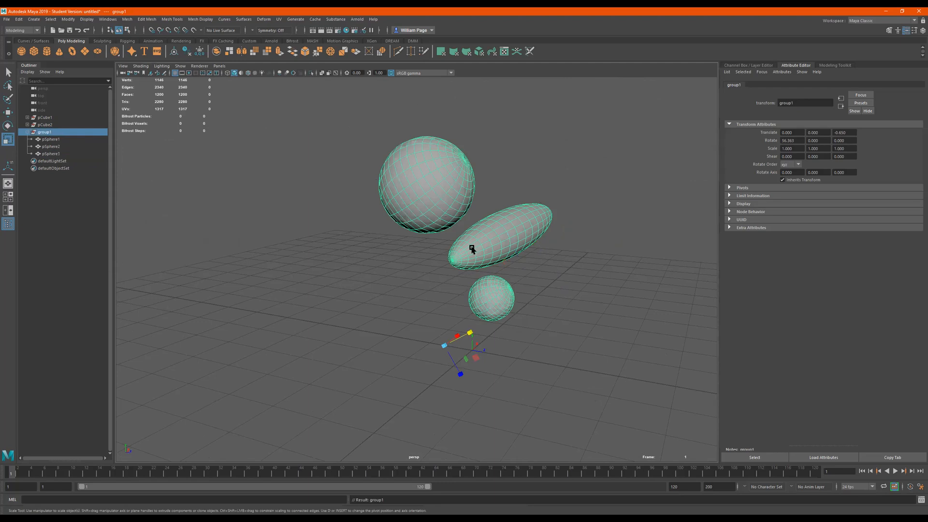
left_click(383, 177)
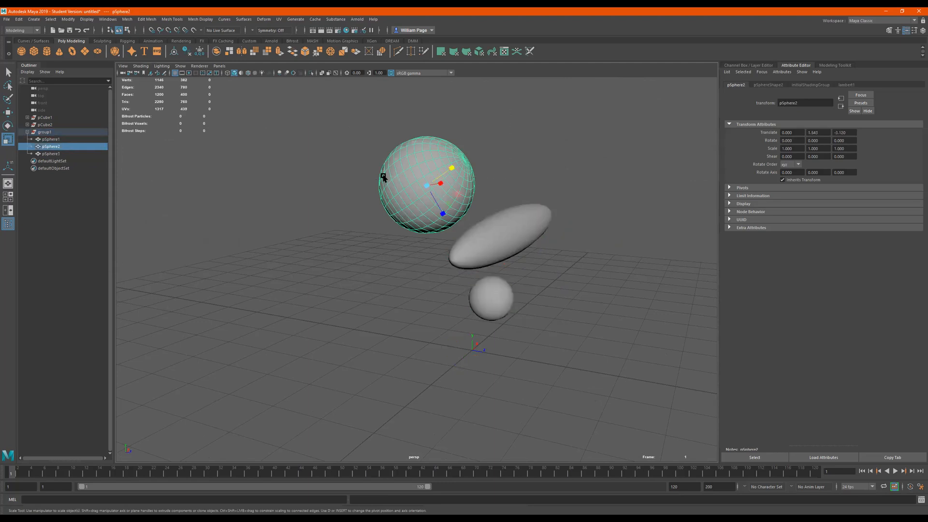
key("Up")
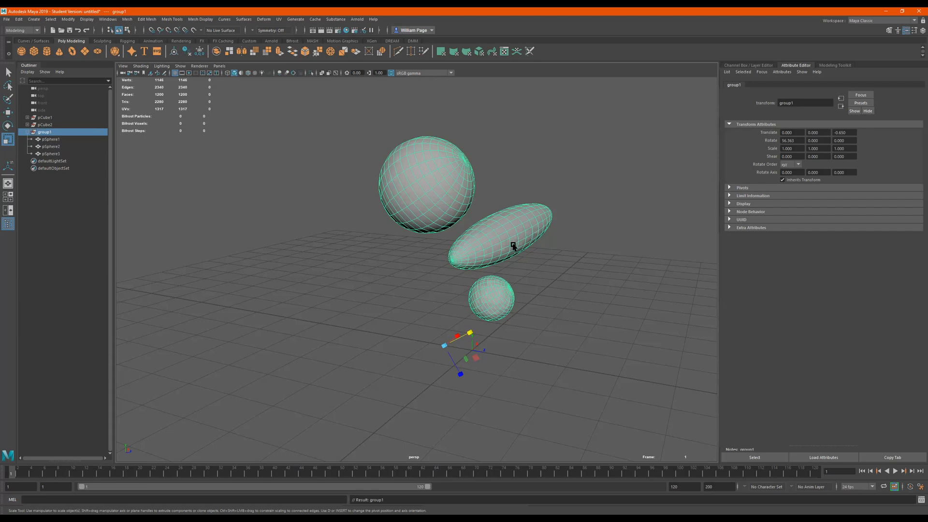
left_click(499, 301)
key("Up")
Duplicate the collapsed sphere group and hide the original group together with pCube1 and pCube2
left_click(27, 132)
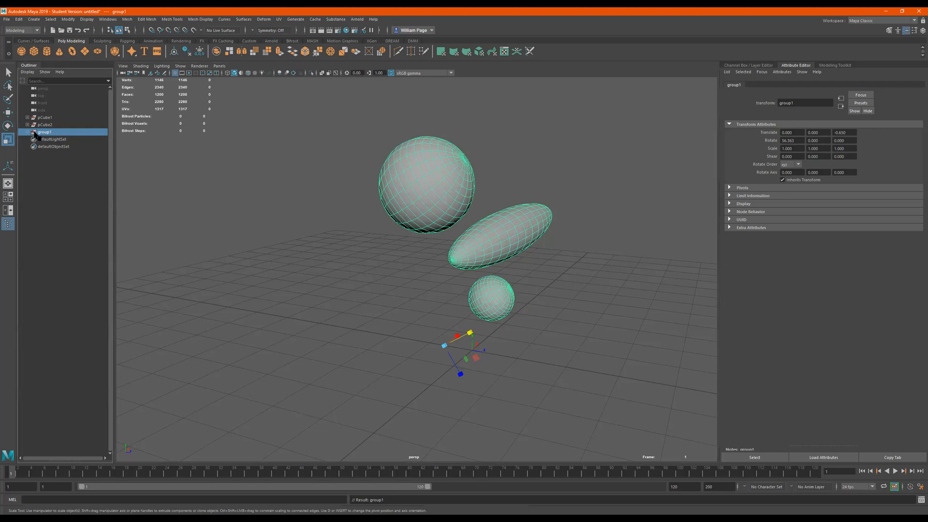
key("ctrl+d")
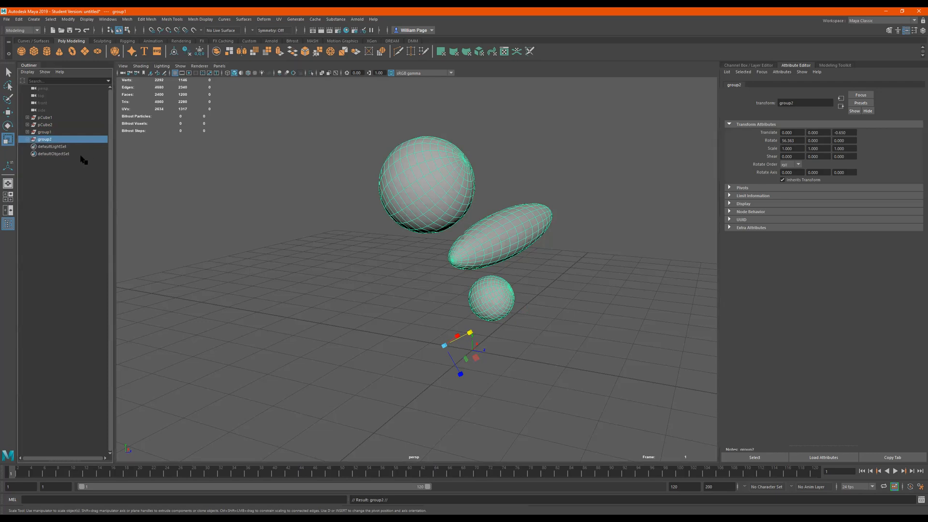
left_click(44, 132)
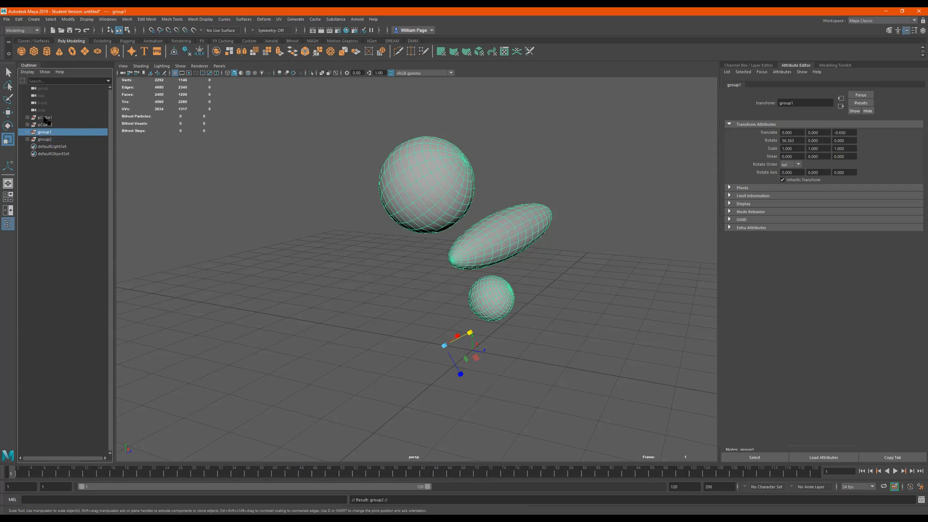
left_click(44, 118, "shift")
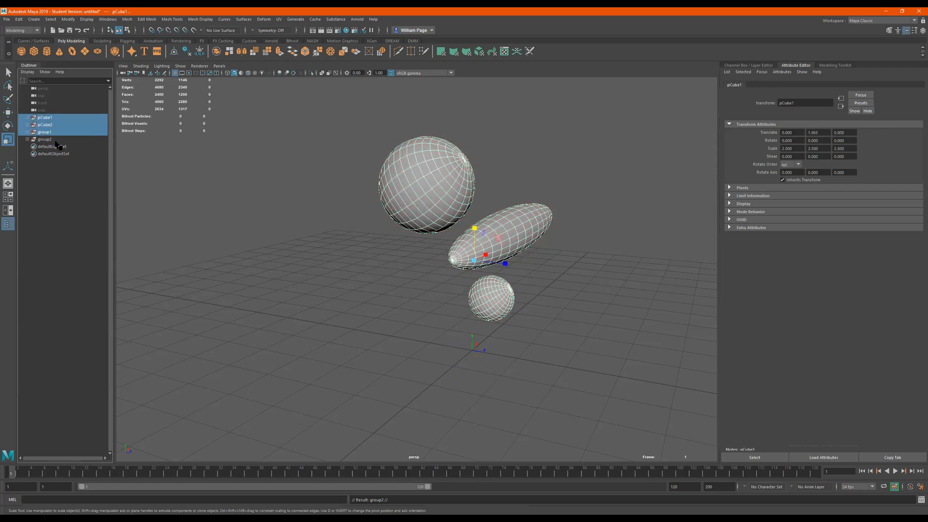
left_click(61, 118)
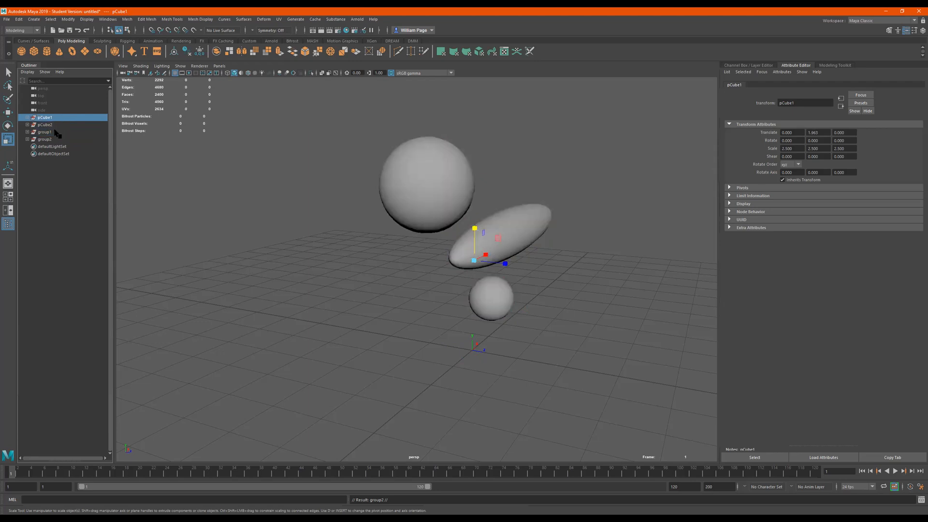
left_click(45, 132, "shift")
key("h")
left_click(257, 162)
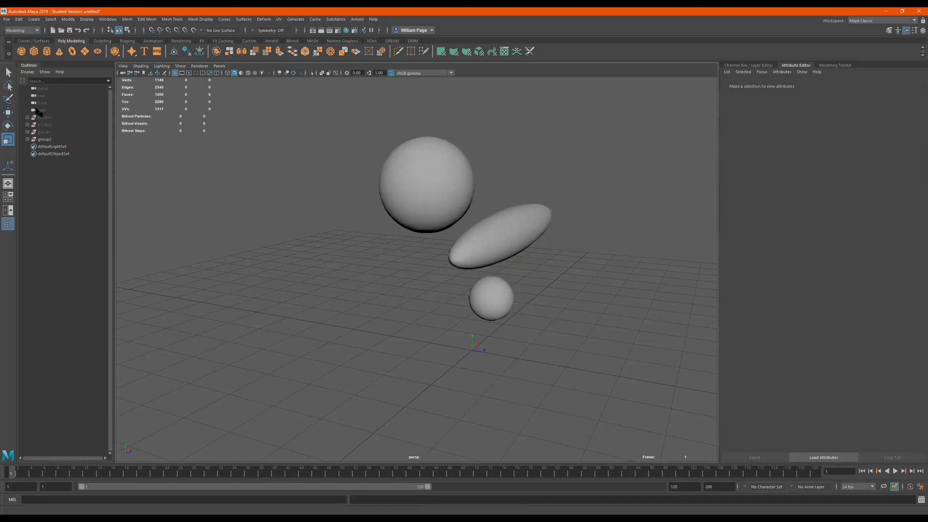
Turn on the visibility of the pCube2 group, expand it to check its contents, and hide it again
left_click(61, 125)
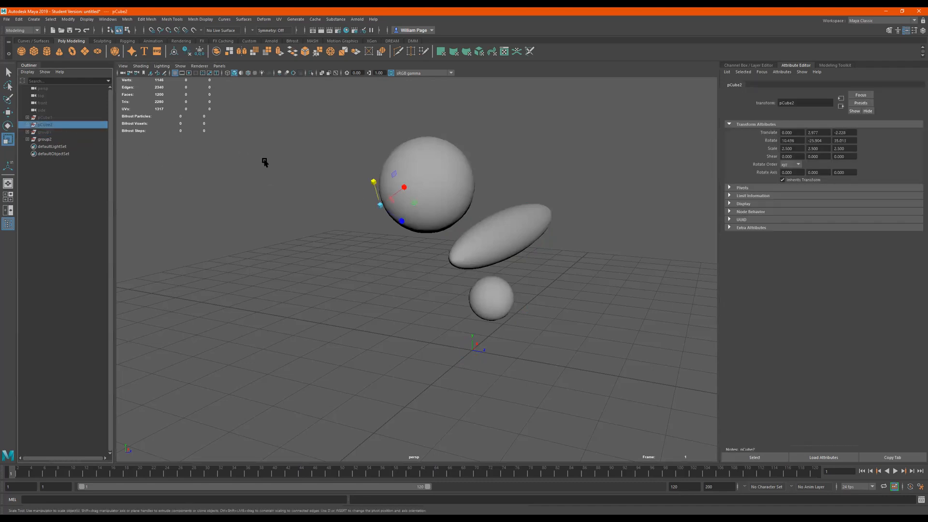
key("h")
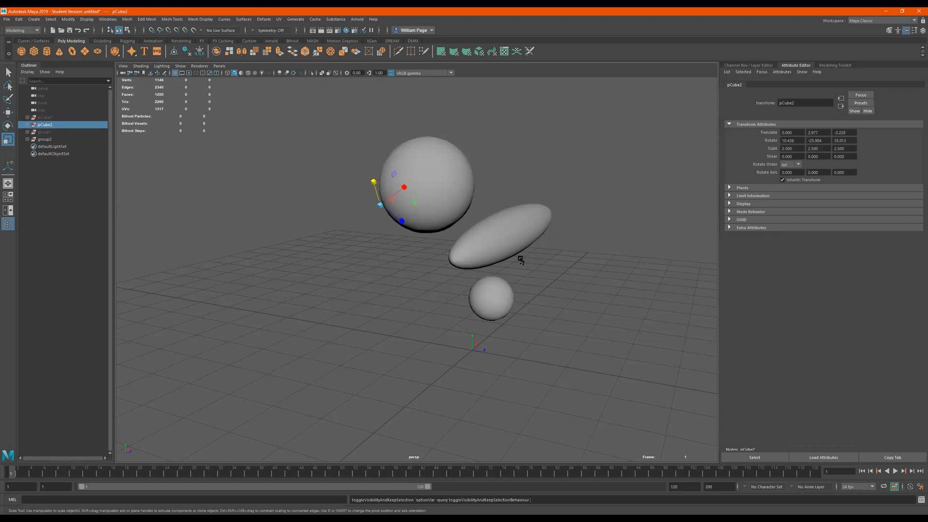
scroll(419, 258, "down", 3)
scroll(456, 234, "up", 2)
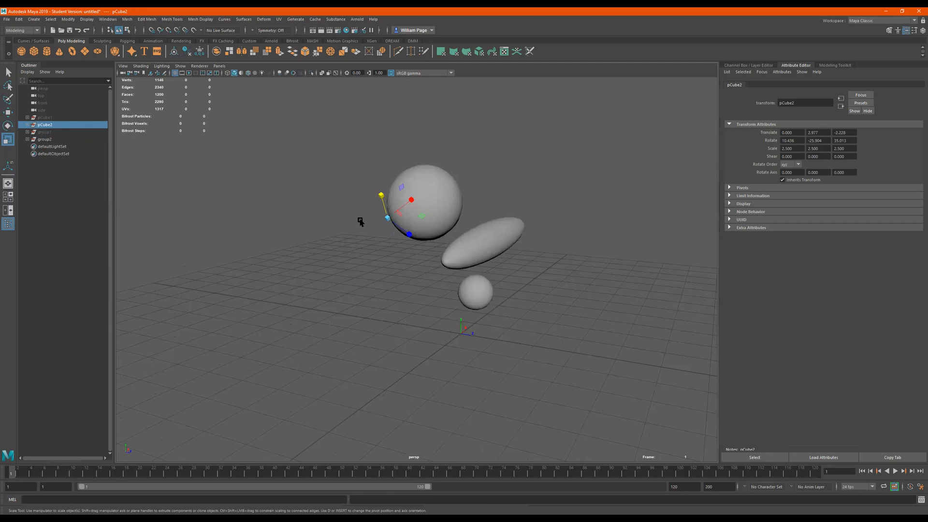
left_click(28, 125)
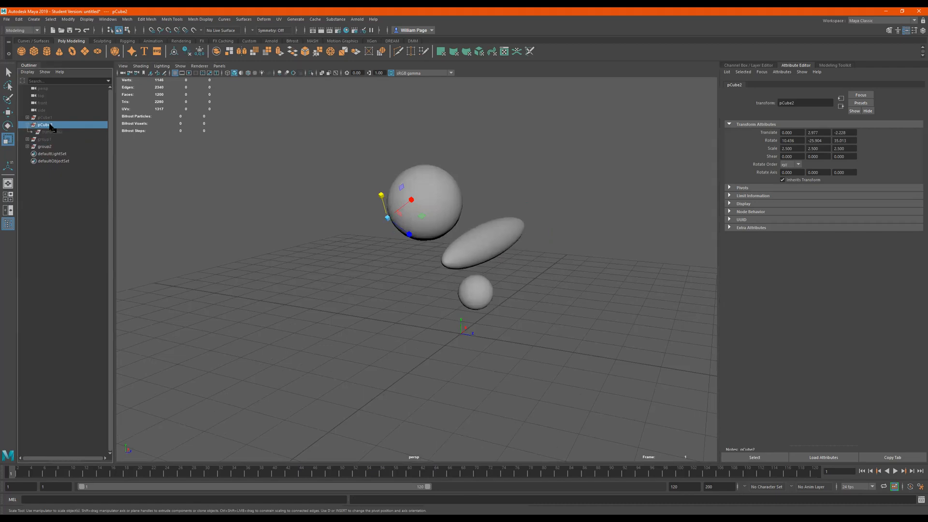
key("h")
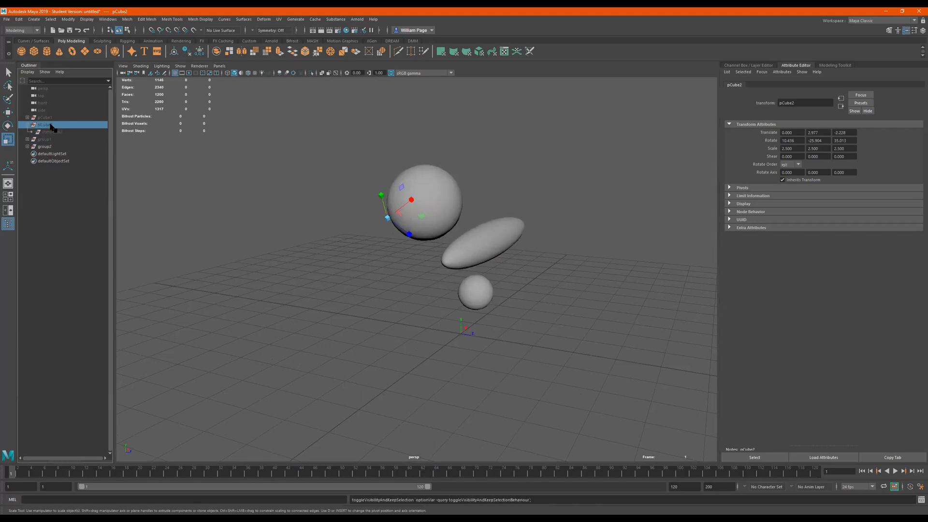
Examine the pCube2 group and its transform2 child for any geometry left in the viewport
left_click(53, 132)
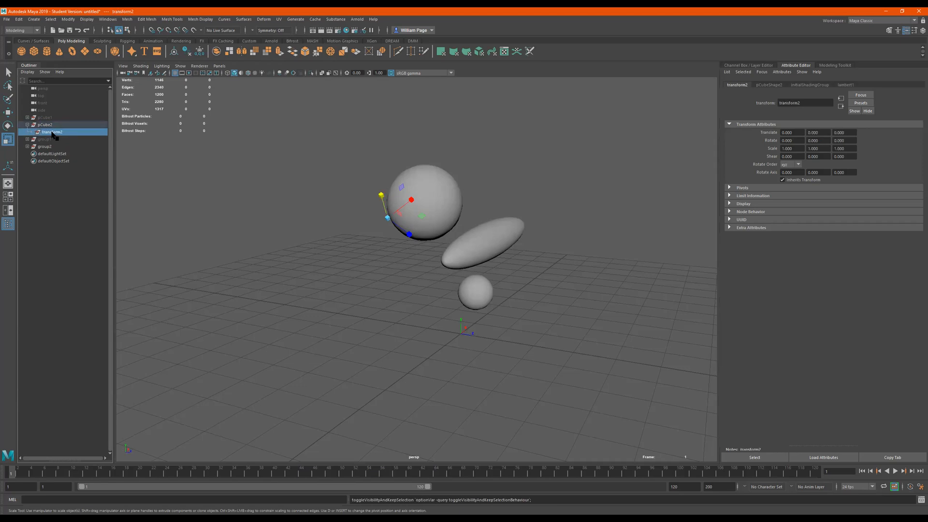
left_click(305, 209)
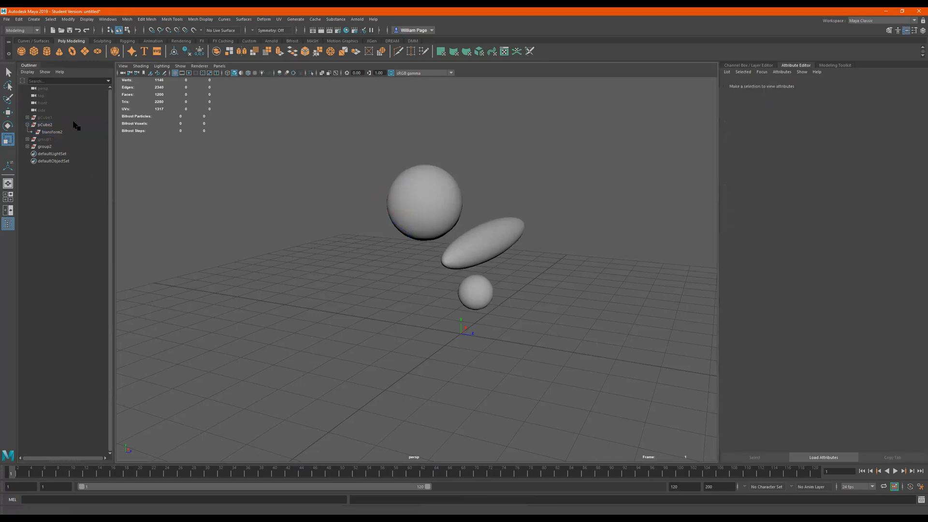
left_click(60, 125)
scroll(434, 218, "down", 3)
left_click_drag(434, 219, 155, 167, "alt")
scroll(406, 219, "up", 3)
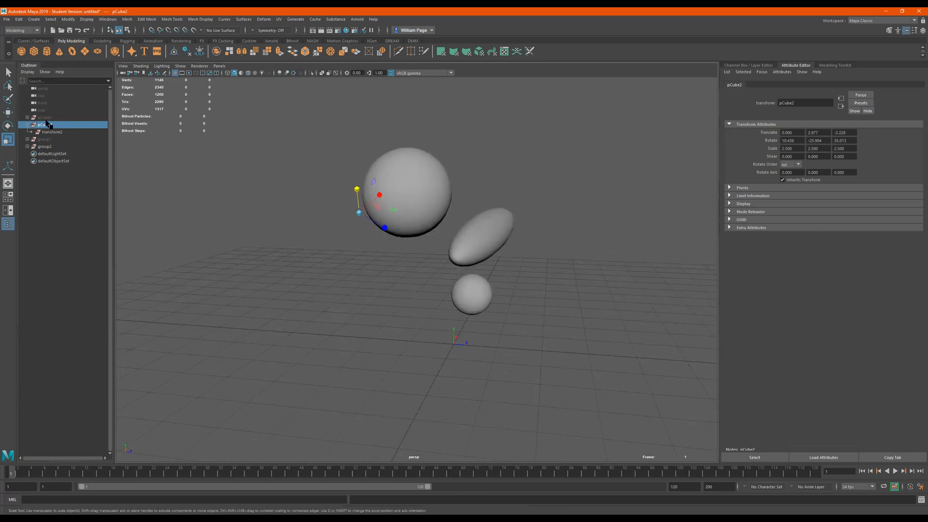
Show the hidden group1 and move it along Z to a Translate Z of about -5.556
key("Up")
left_click(54, 140, "shift")
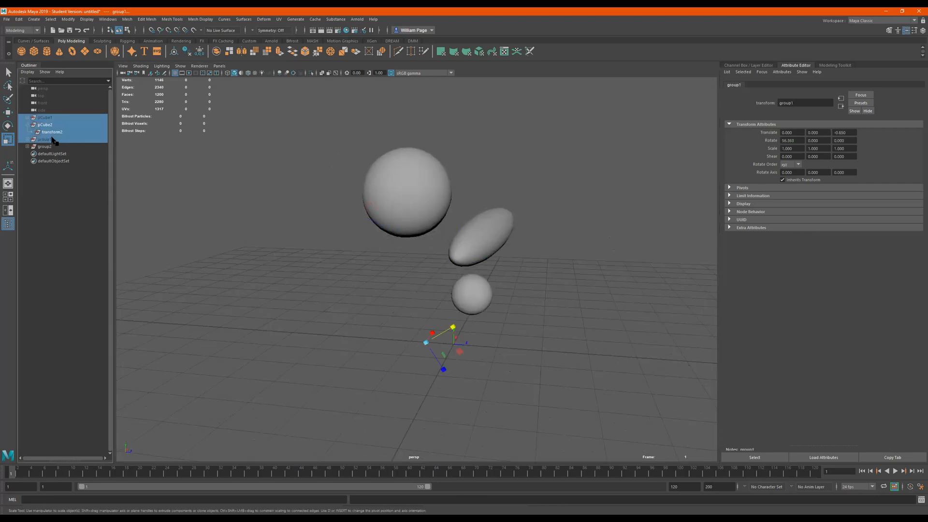
left_click(53, 139)
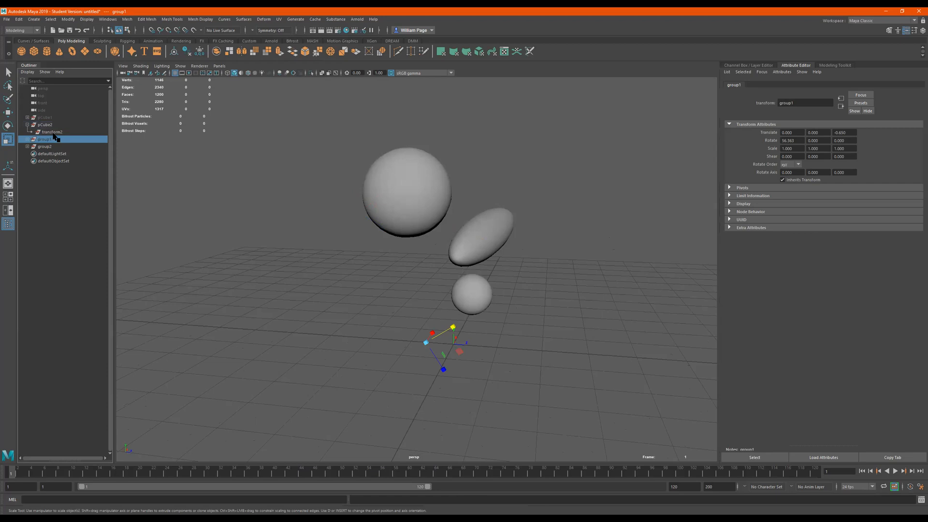
key("h")
key("w")
left_click_drag(465, 348, 268, 330)
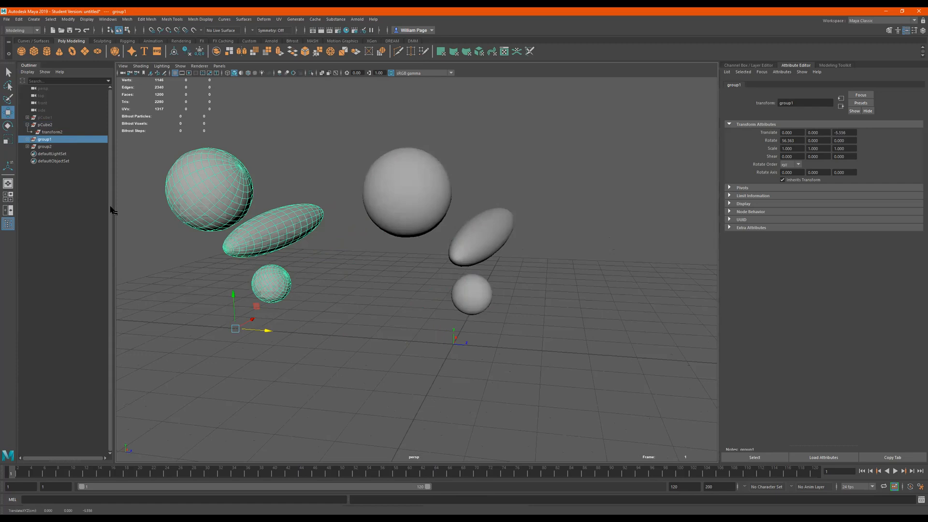
Delete pCube1 and pCube2 together with its transform2 child
left_click(48, 118)
left_click(55, 132, "shift")
key("Delete")
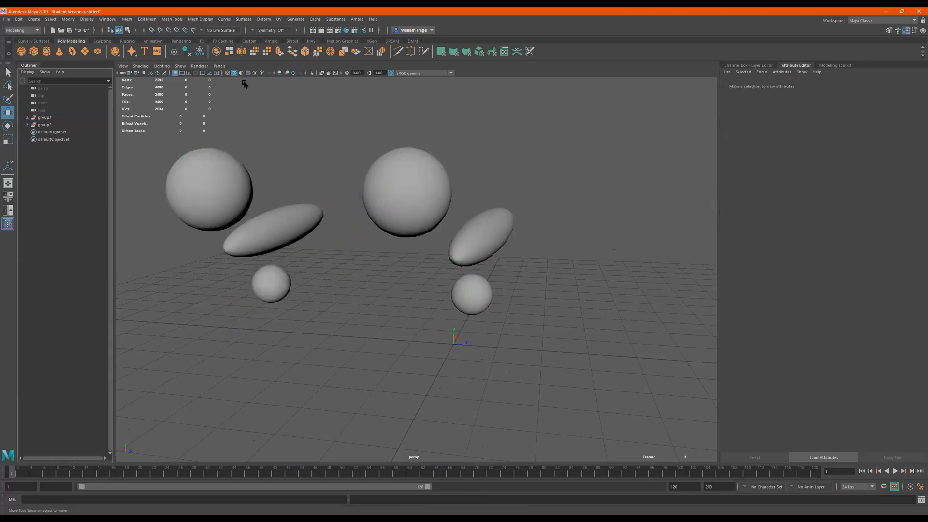
Toggle the visibility of group1 off and on several times, leaving its spheres shown
left_click(42, 118)
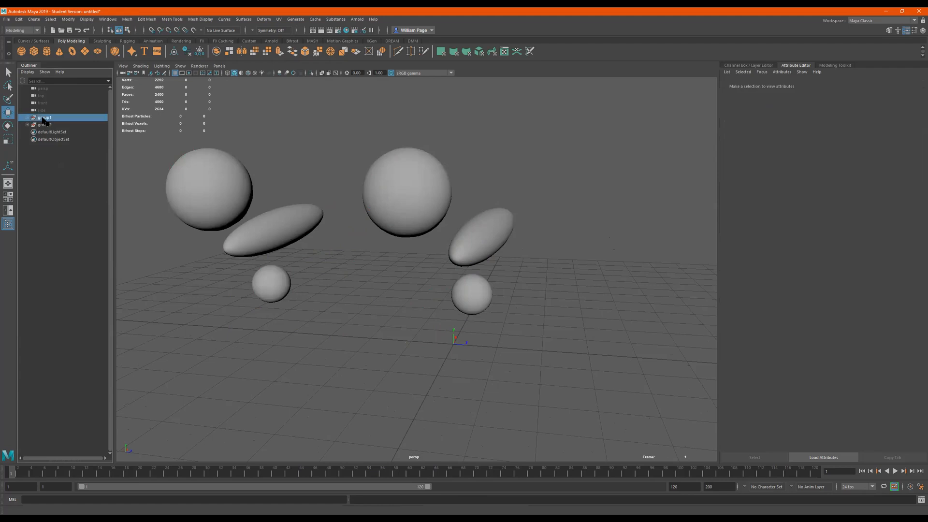
key("h")
key("h")
key("h")
key("h")
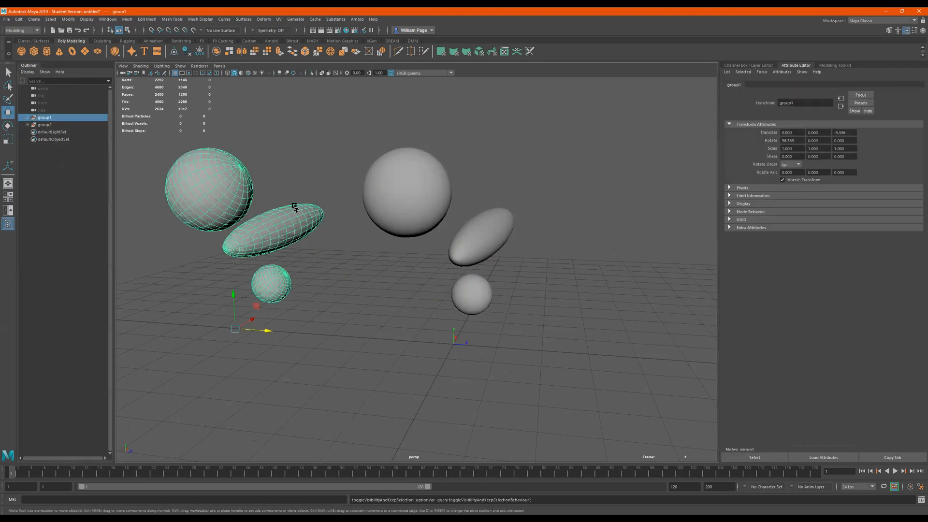
key("h")
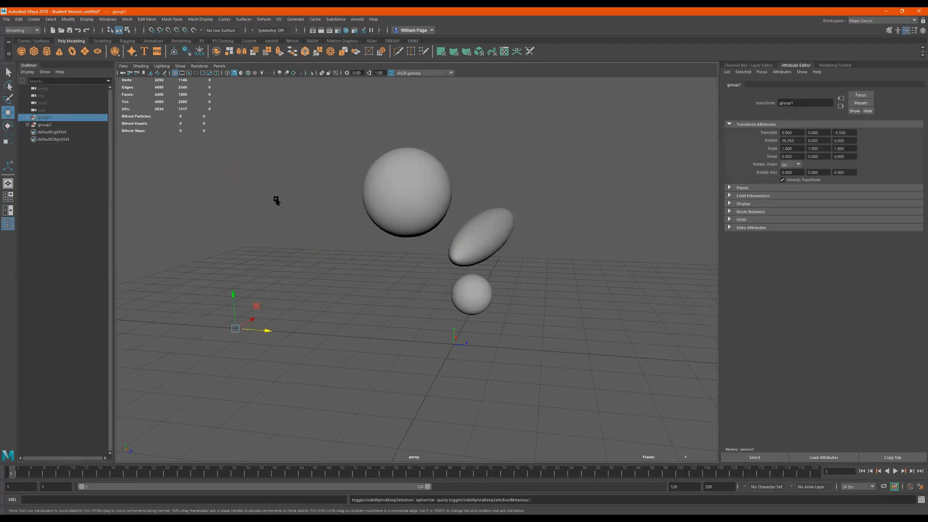
key("h")
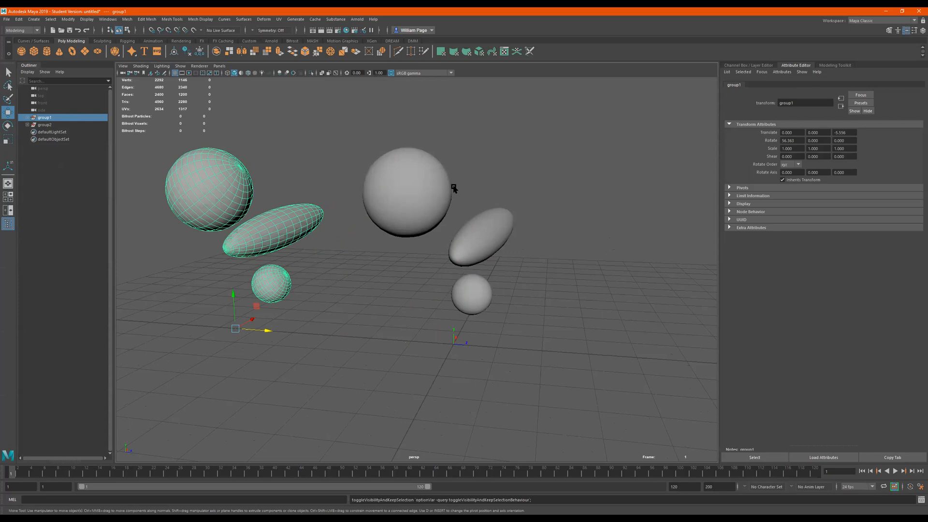
Hide all three group2 spheres together with group1's elongated sphere, and expand group2 in the Outliner
left_click_drag(570, 115, 312, 337)
key("h")
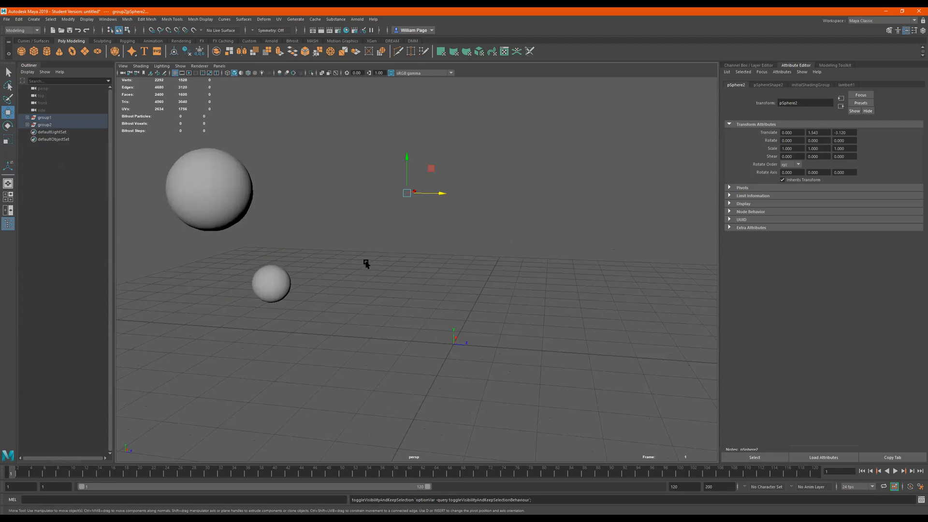
left_click(28, 124)
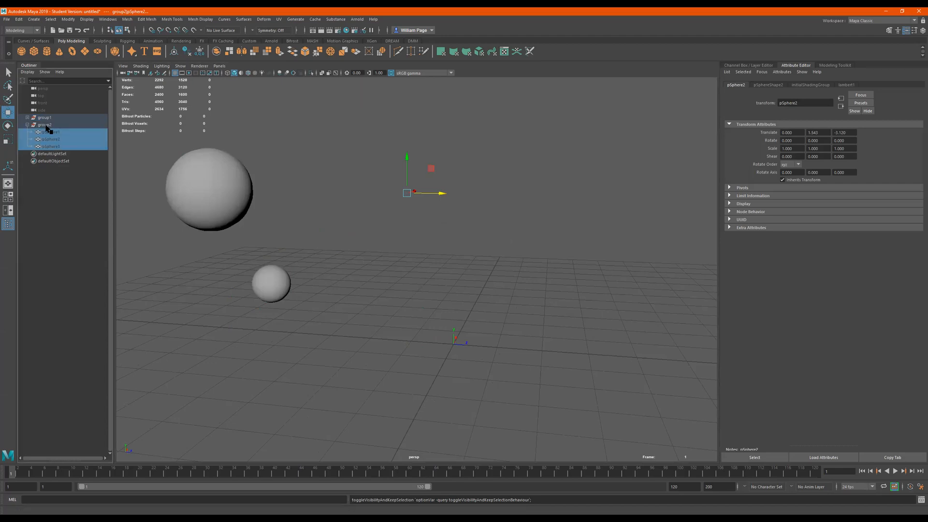
middle_click_drag(31, 118, 34, 120)
left_click(28, 118)
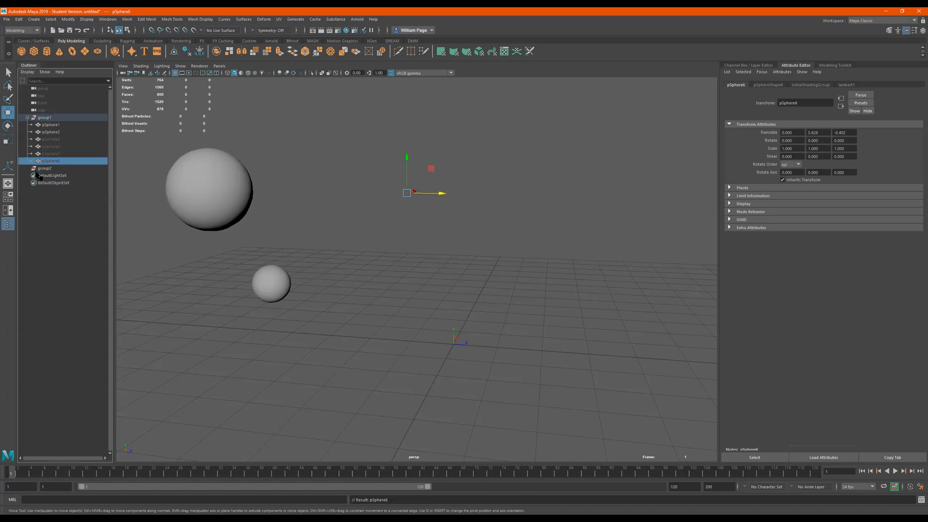
left_click(50, 187)
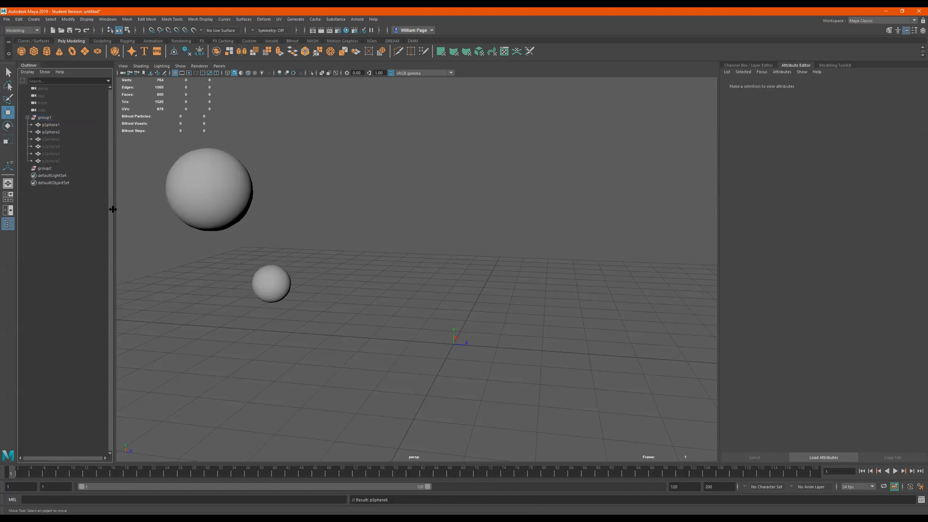
key("ctrl+z")
key("ctrl+z")
key("ctrl+z")
Try showing every hidden object in the scene at once, and undo it
left_click(46, 153)
left_click(48, 162)
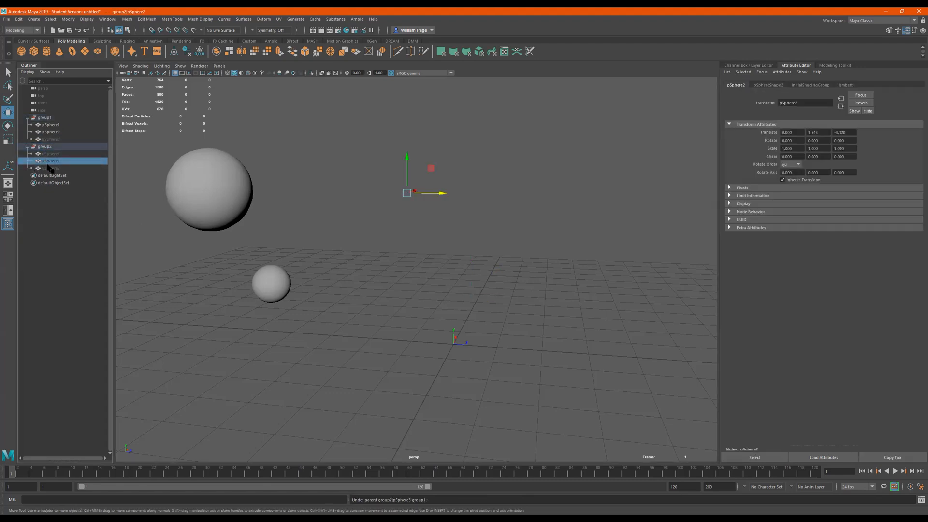
left_click(91, 246)
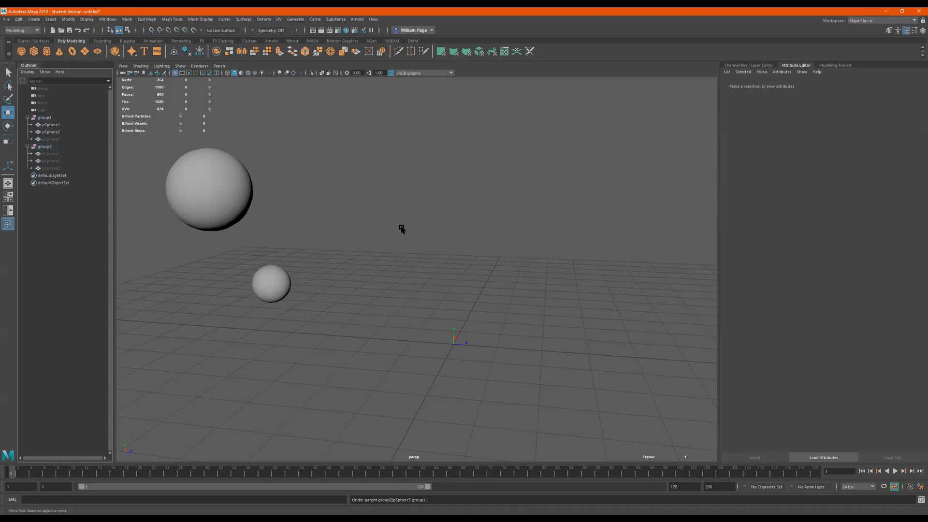
left_click(84, 19)
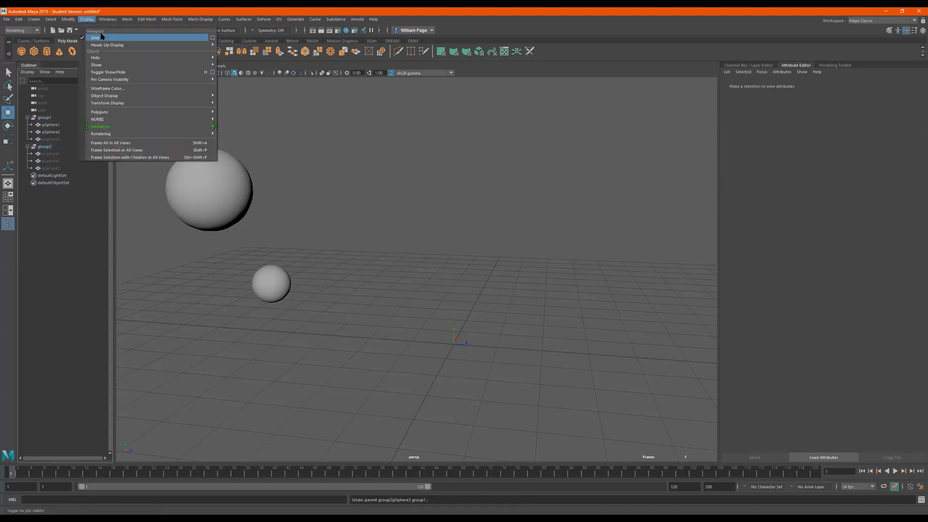
mouse_move(155, 66)
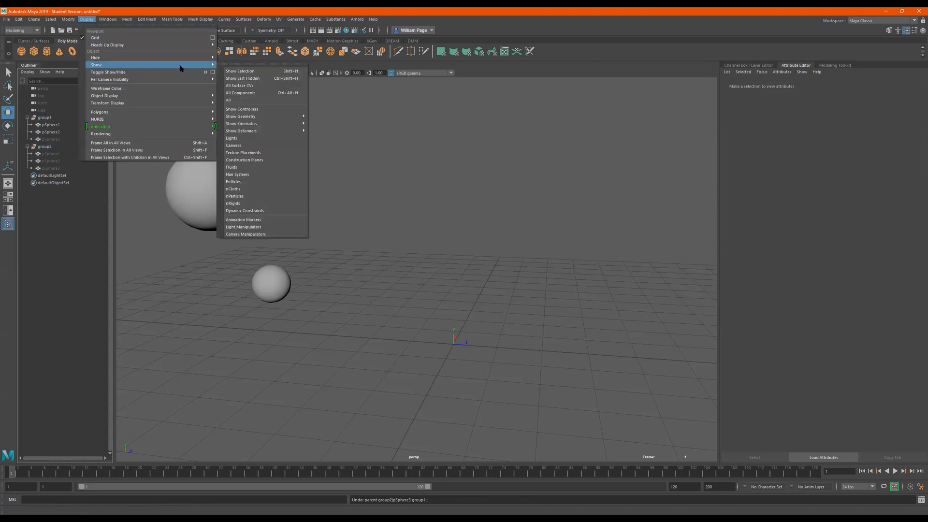
left_click(244, 100)
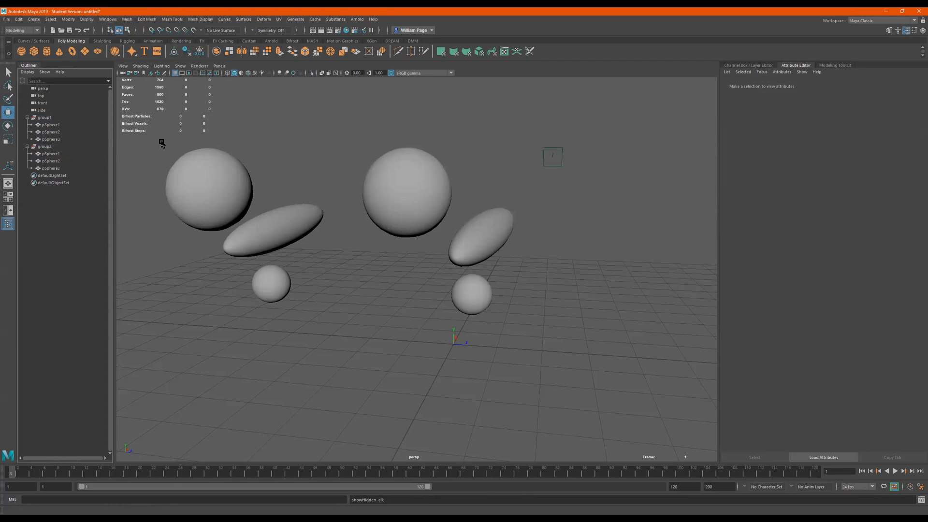
key("ctrl+z")
Show only the hidden pSphere2 in group2 and clear the selection
left_click(54, 162)
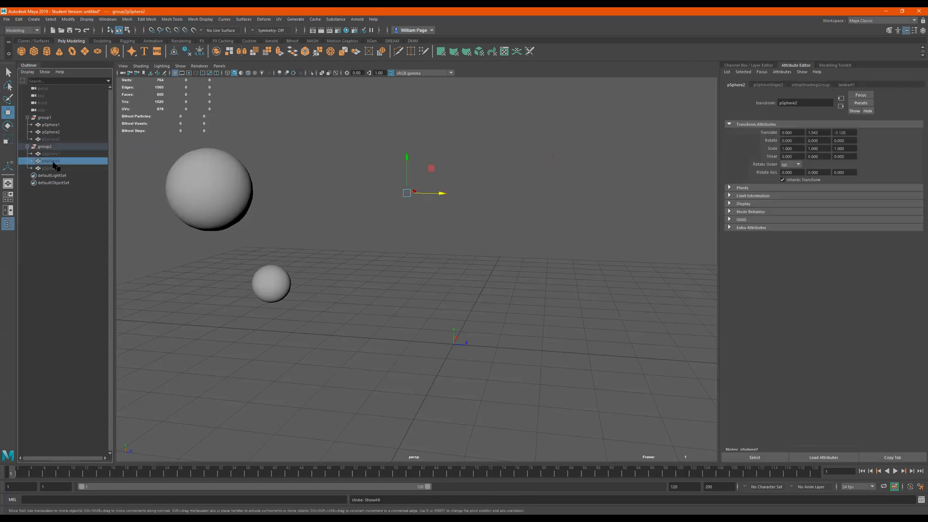
key("h")
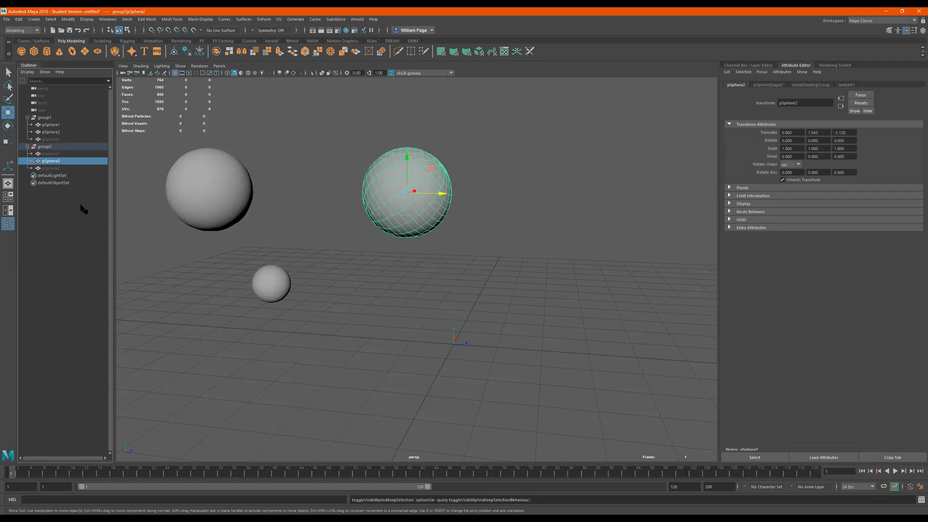
left_click(72, 234)
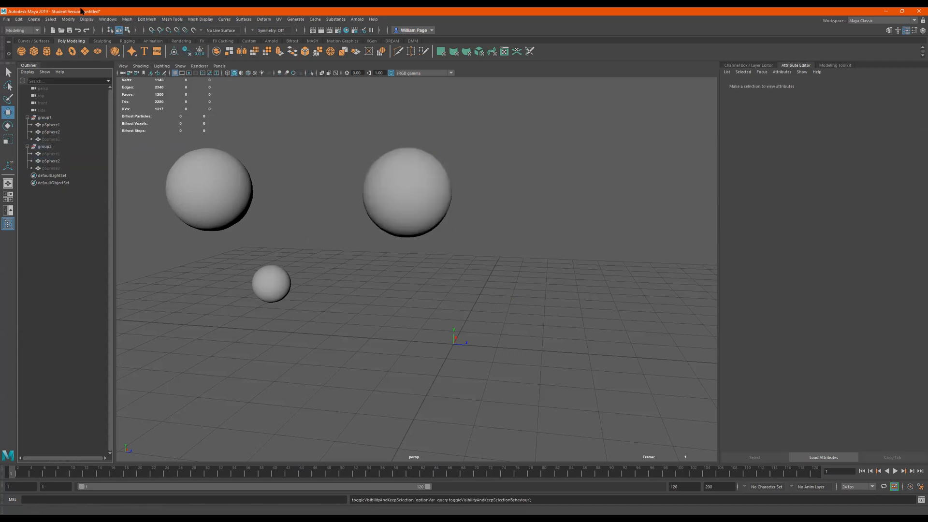
Show all remaining hidden objects in the scene with a single command
left_click(127, 19)
mouse_move(90, 21)
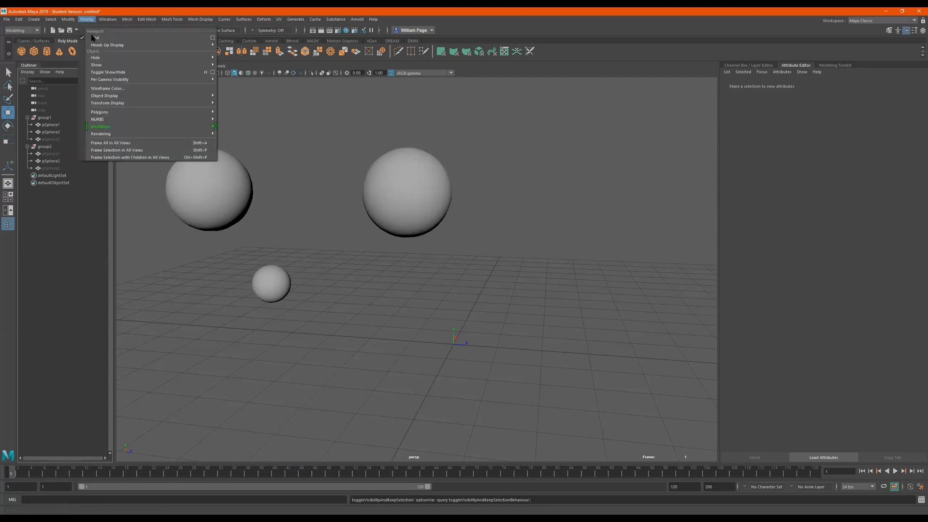
mouse_move(124, 66)
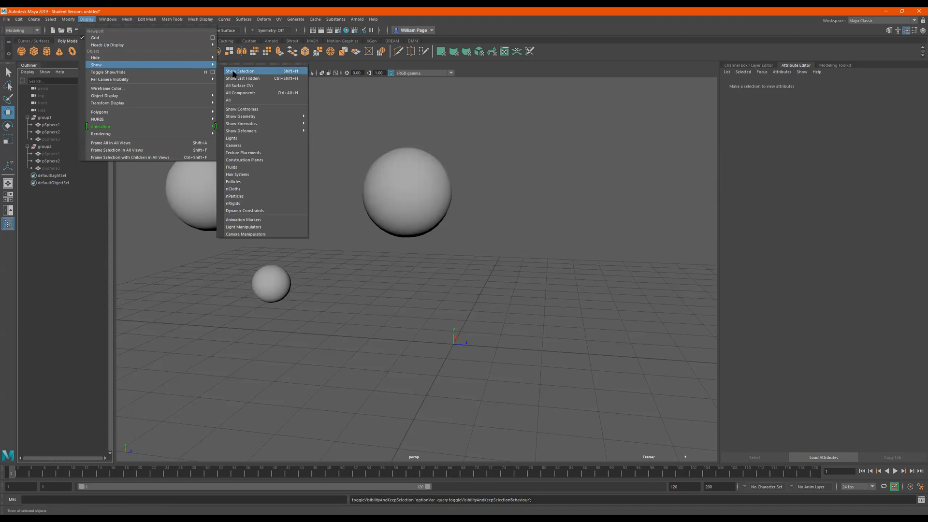
left_click(240, 100)
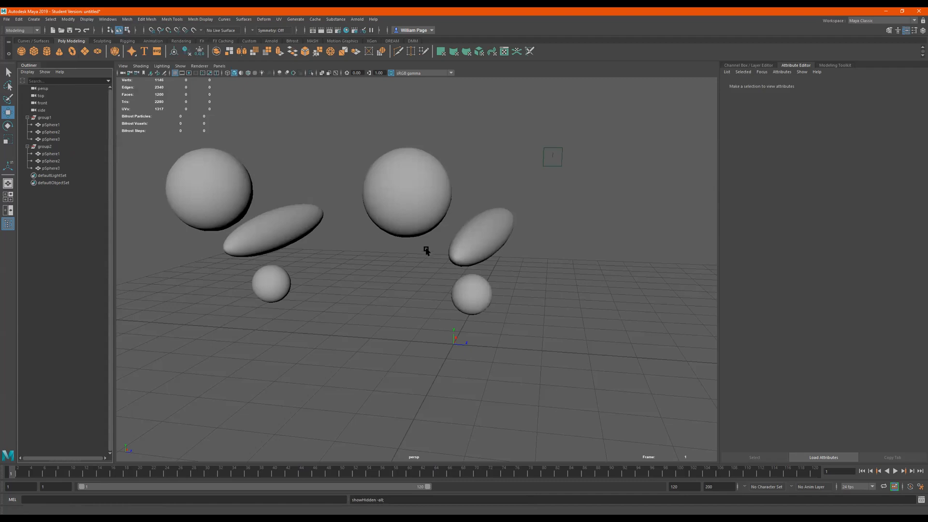
Collapse group2 in the Outliner and hide the whole group
middle_click_drag(346, 263, 490, 280, "alt")
left_click_drag(491, 280, 408, 245, "alt")
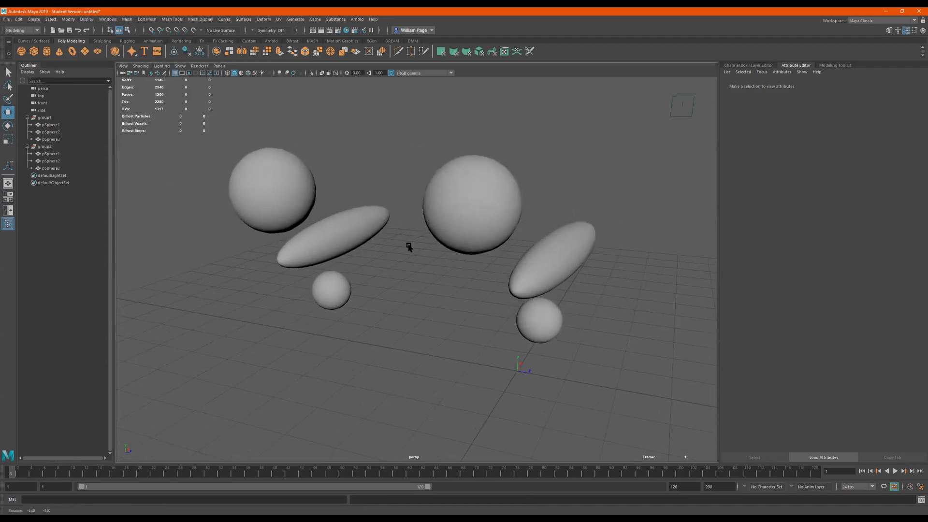
left_click(28, 147)
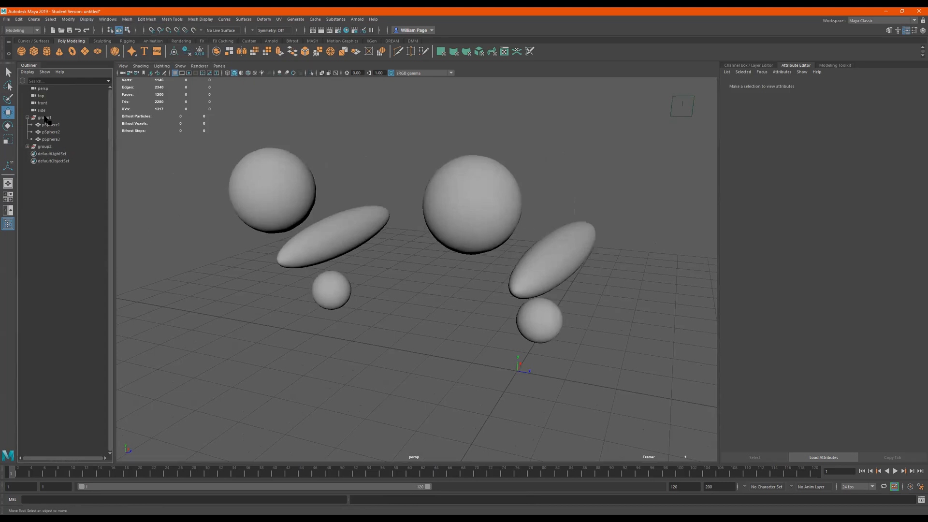
left_click(40, 147)
key("ctrl+h")
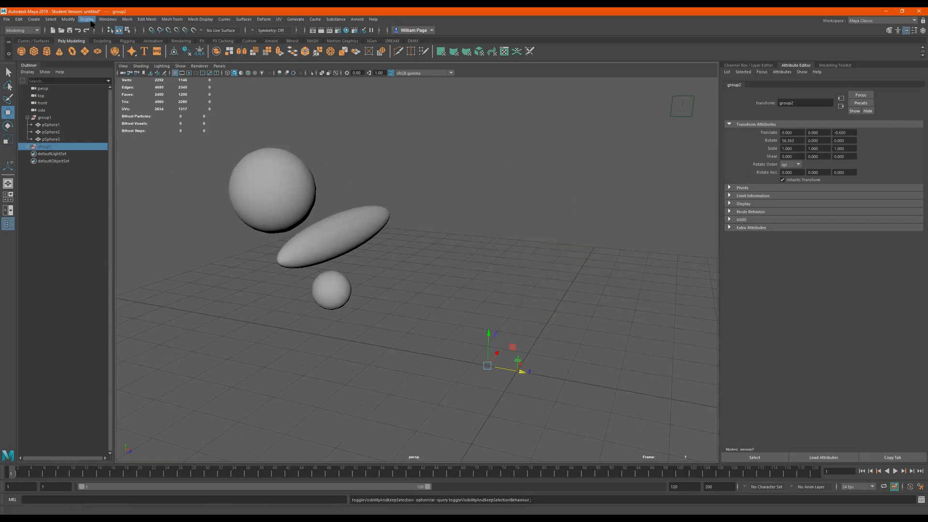
left_click(127, 19)
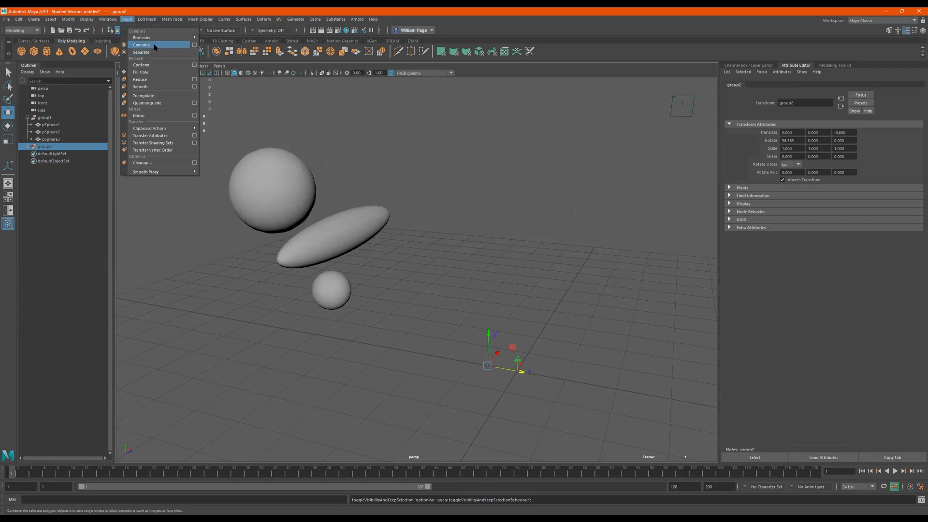
left_click_drag(315, 261, 407, 266, "alt")
middle_click_drag(424, 219, 473, 215, "alt")
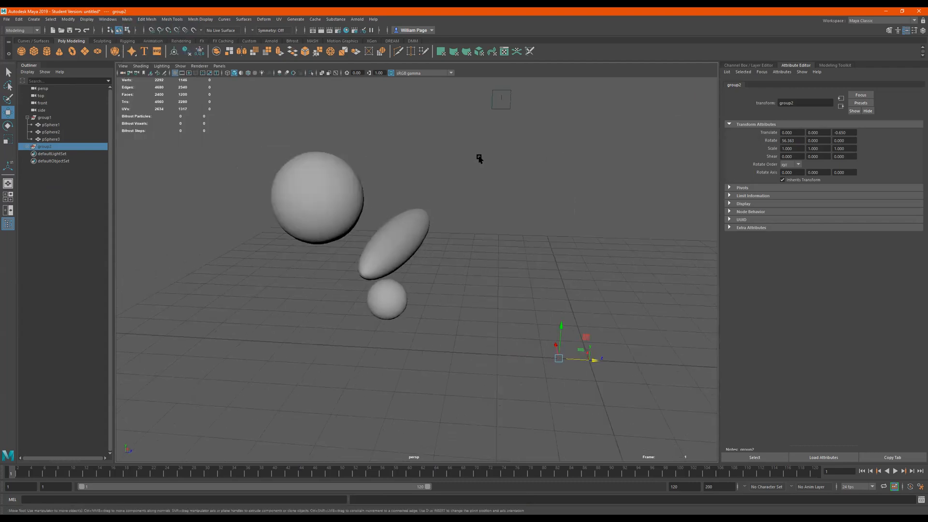
Expand the hidden group2, check its child spheres, and show the whole group again
left_click(27, 147)
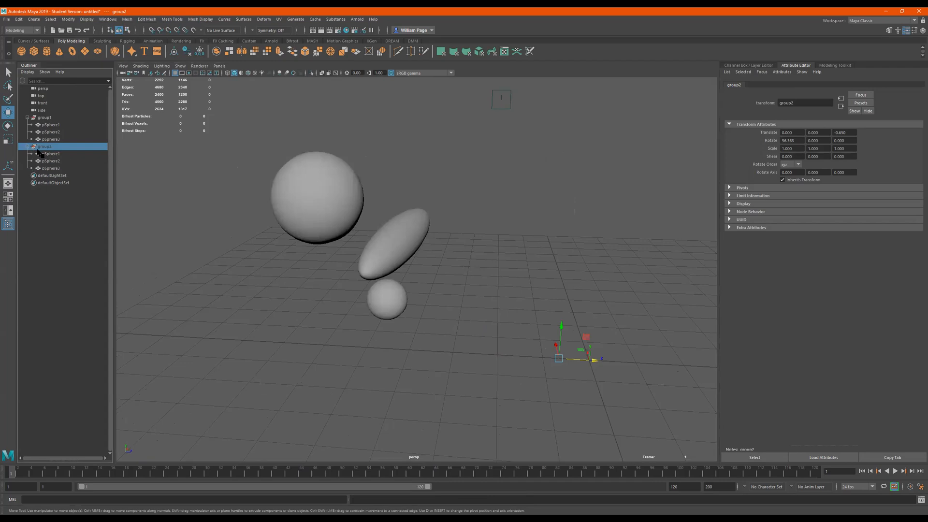
left_click(59, 153)
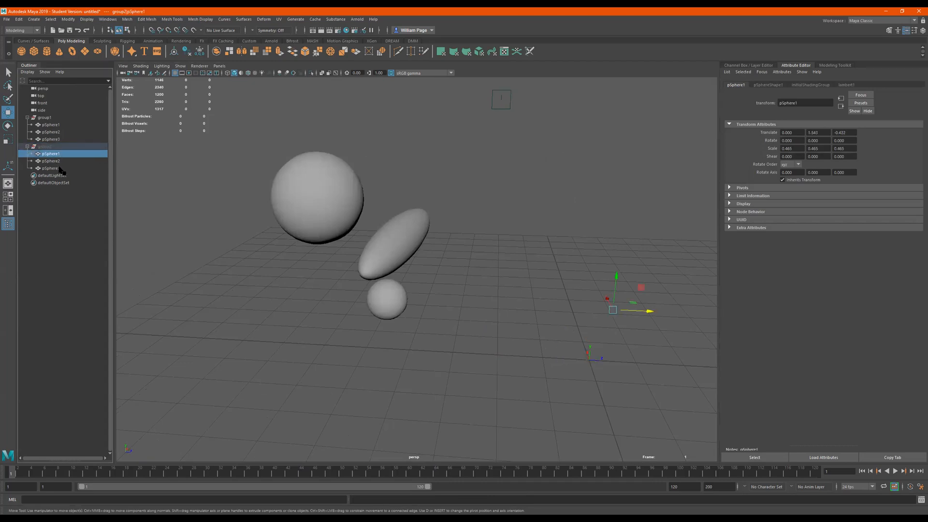
left_click(59, 168)
left_click(54, 147)
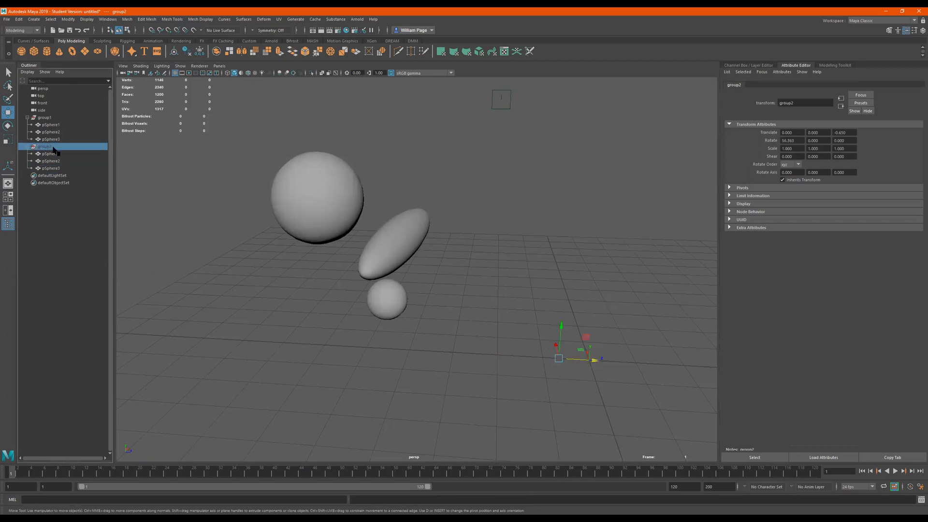
key("h")
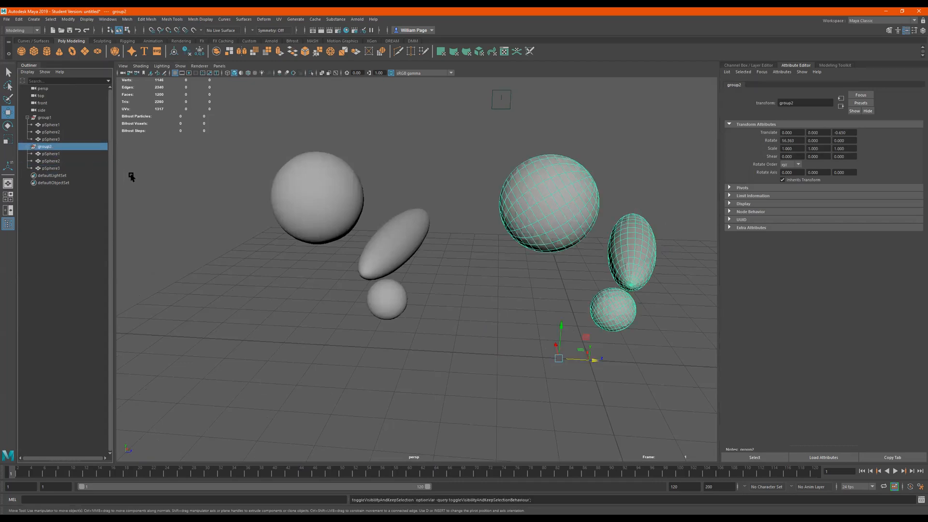
Try moving group2's pSphere1 into group1 and out to the top level of the Outliner, undoing each move
left_click(57, 153)
left_click(61, 169)
left_click(57, 154)
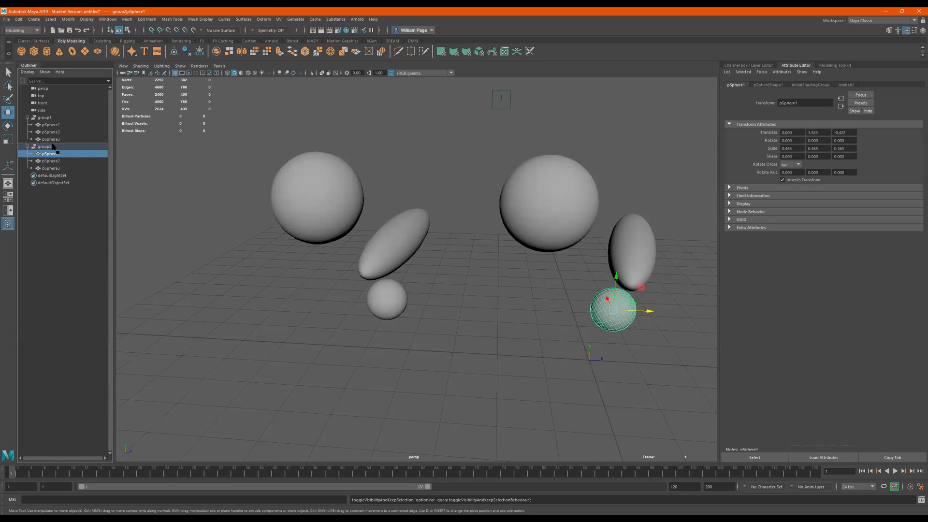
left_click_drag(53, 146, 52, 145)
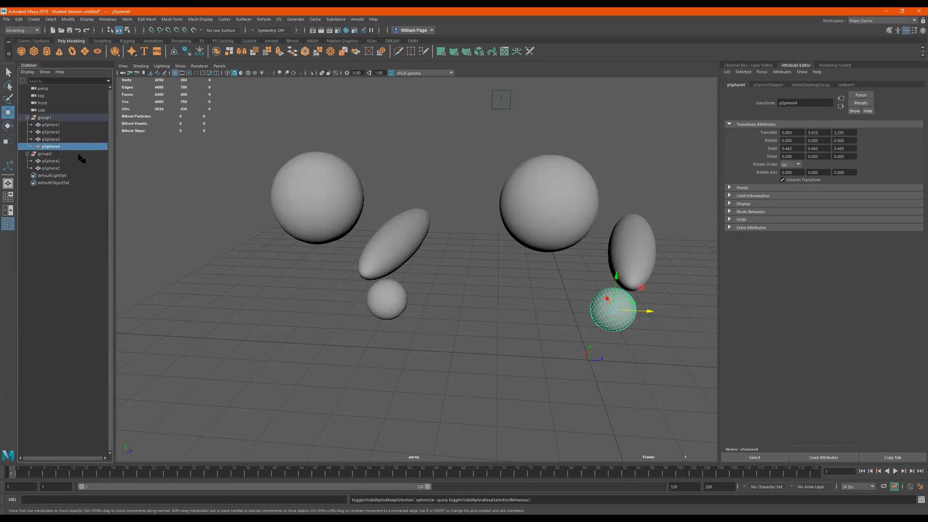
key("ctrl+z")
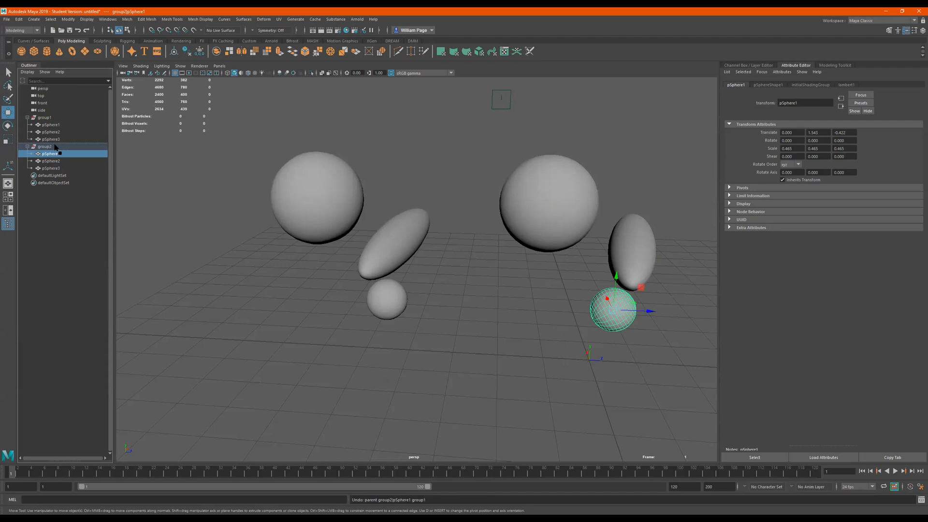
left_click_drag(55, 147, 55, 147)
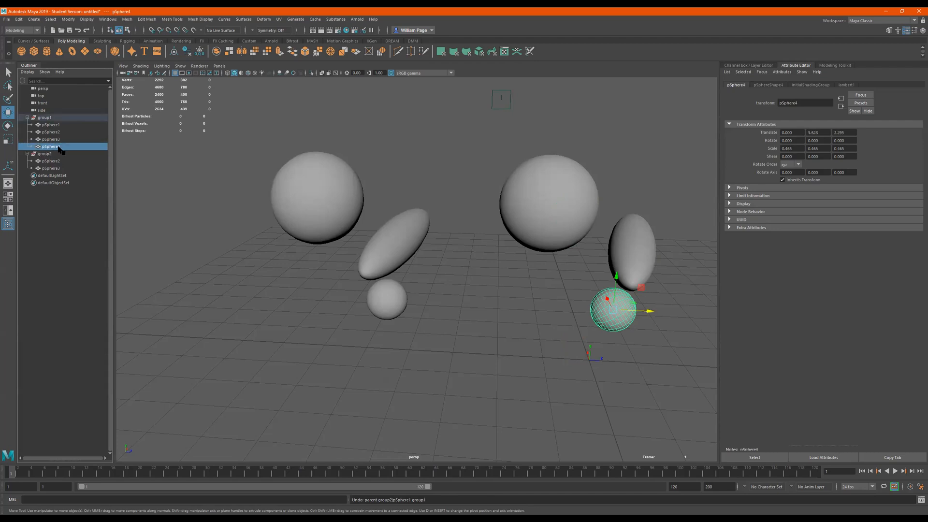
key("ctrl+z")
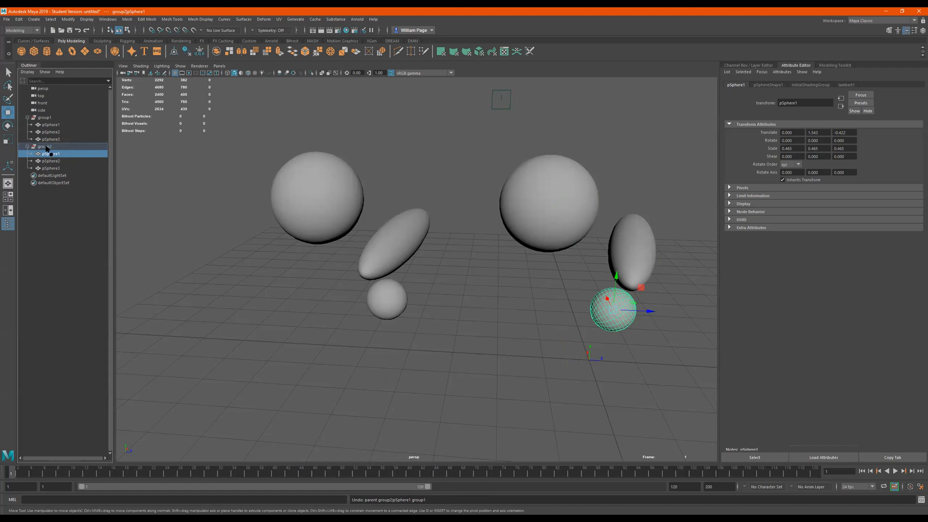
left_click_drag(49, 154, 45, 143)
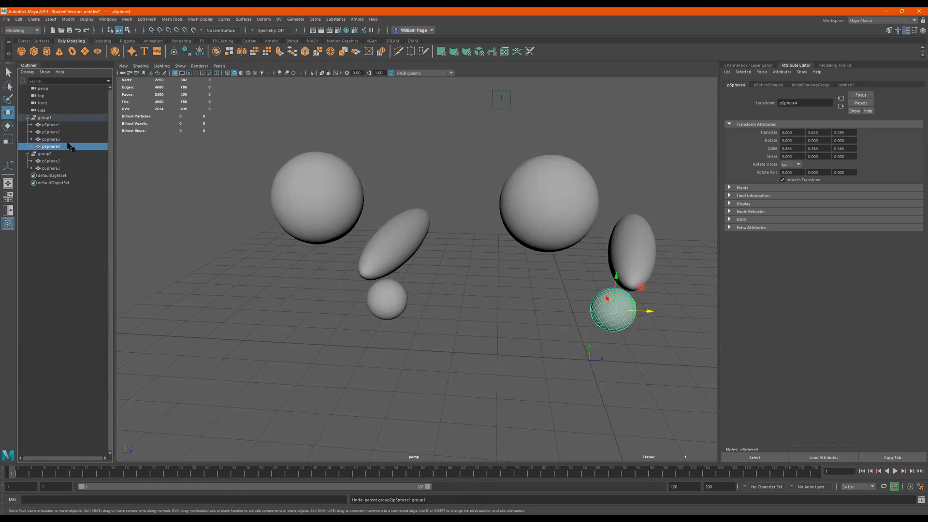
key("ctrl+z")
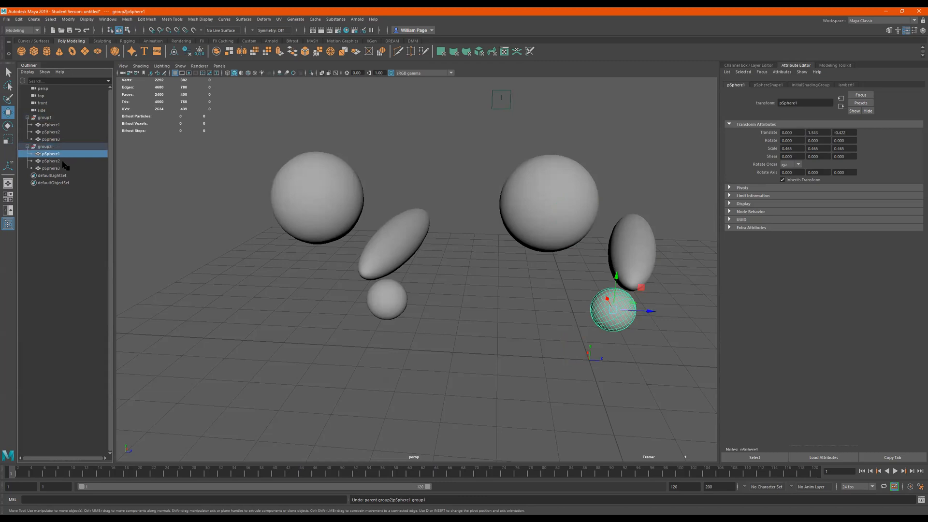
left_click_drag(57, 159, 44, 116)
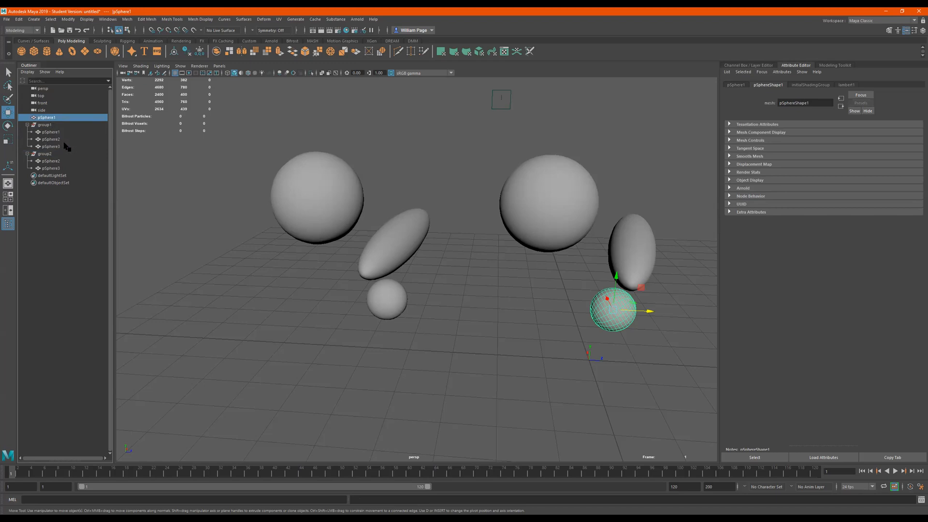
key("ctrl+z")
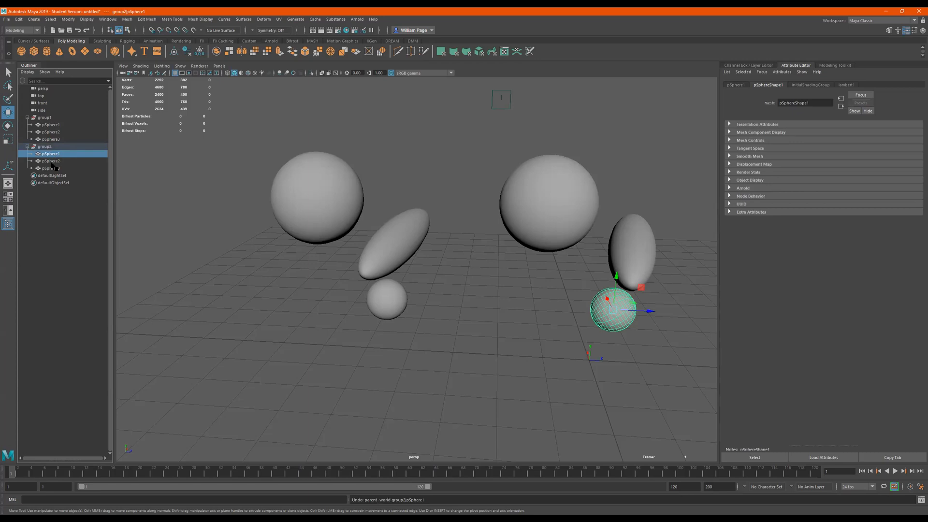
Move pSphere3, pSphere1 and pSphere2 out of group2 to the top level of the Outliner
left_click(51, 169)
middle_click_drag(52, 170, 46, 117)
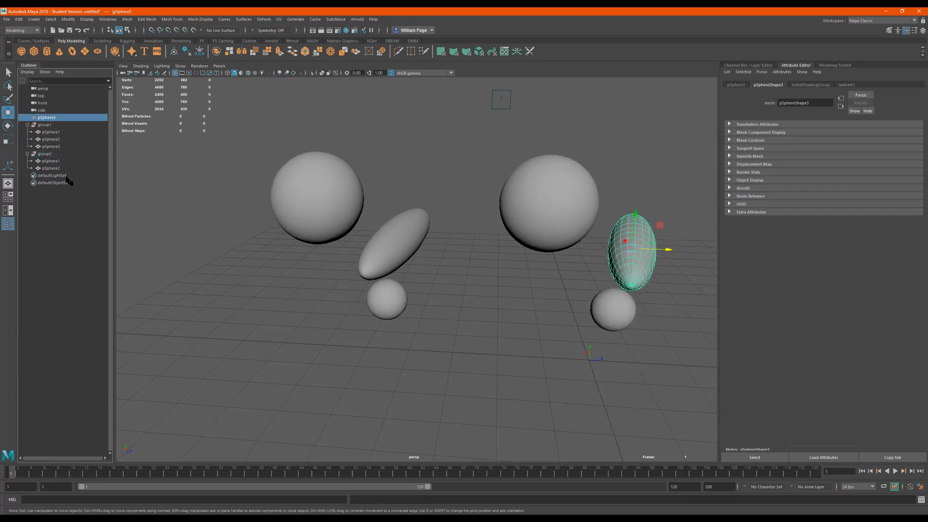
left_click(56, 168)
left_click(59, 161, "ctrl")
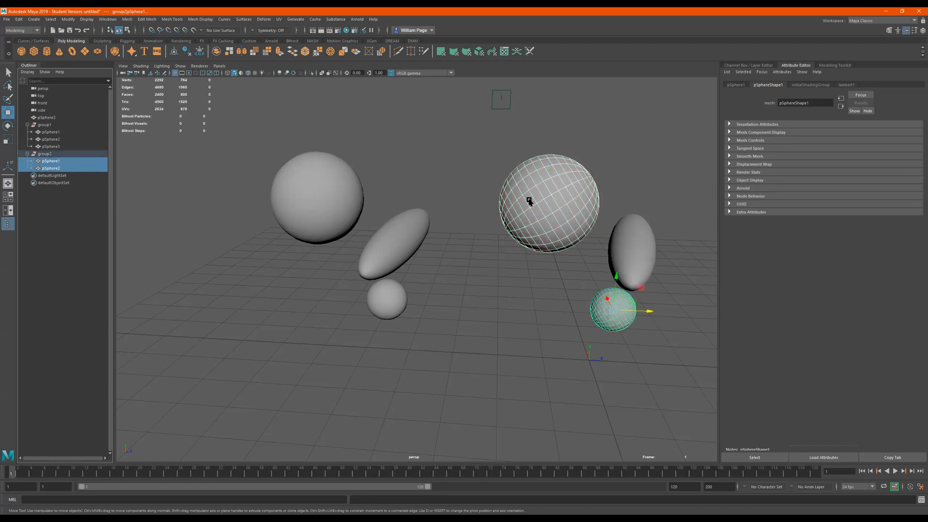
left_click_drag(43, 164, 40, 125)
Examine the three ungrouped spheres by selecting their Outliner entries one after another
left_click(57, 132)
left_click(56, 125)
left_click_drag(57, 118, 57, 128)
left_click(57, 132)
left_click(57, 118)
left_click(57, 125)
left_click(56, 131)
left_click(57, 131)
left_click(56, 118)
Select the three ungrouped spheres together in the viewport
left_click_drag(665, 147, 493, 237)
middle_click_drag(476, 258, 473, 258, "alt")
left_click_drag(474, 259, 445, 265, "alt")
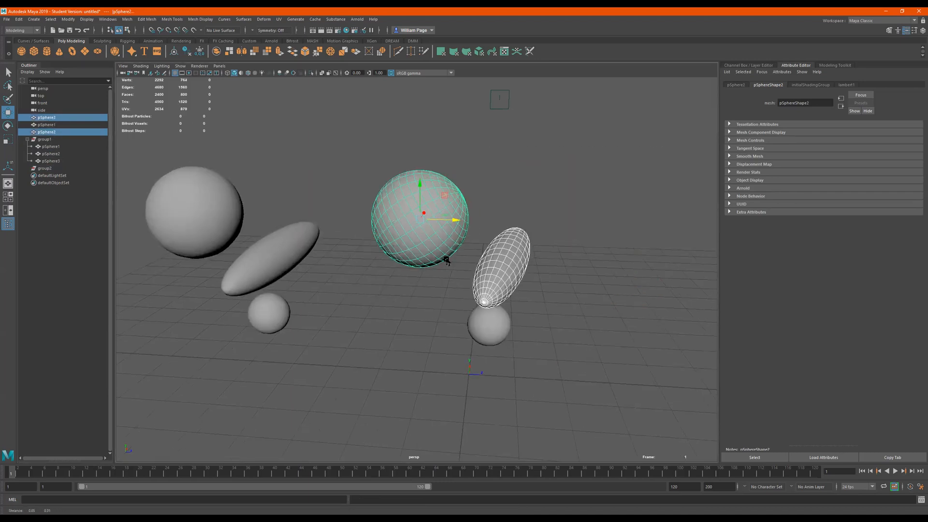
left_click_drag(597, 158, 407, 389)
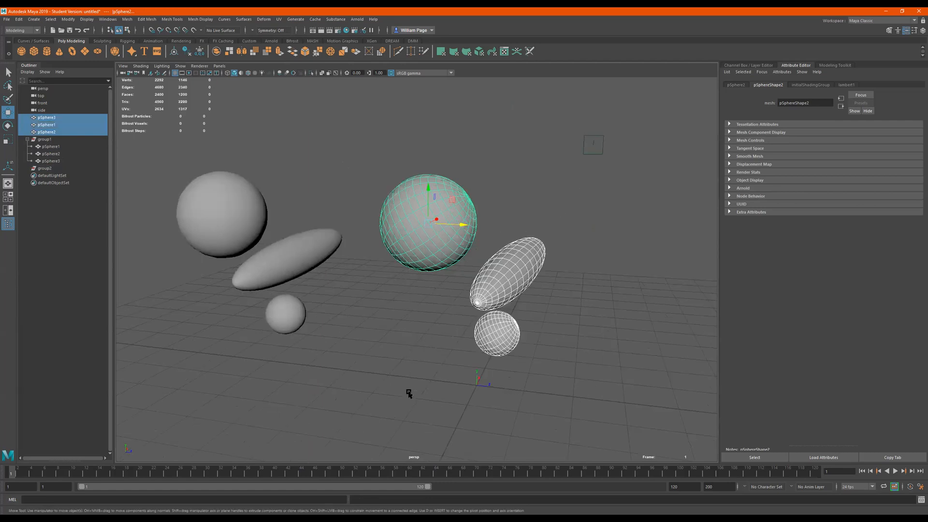
left_click(43, 139)
left_click_drag(569, 187, 422, 343)
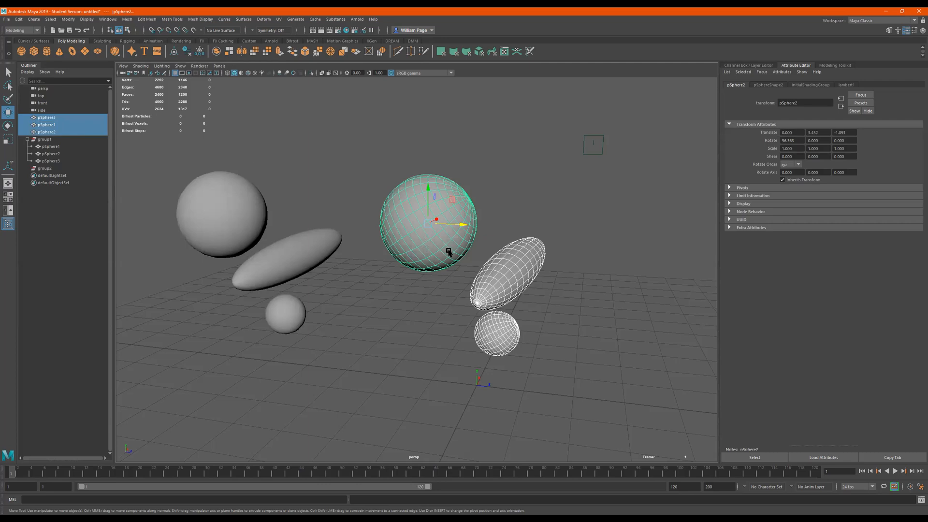
Reselect the three ungrouped spheres and Combine them into a single mesh
left_click(127, 20)
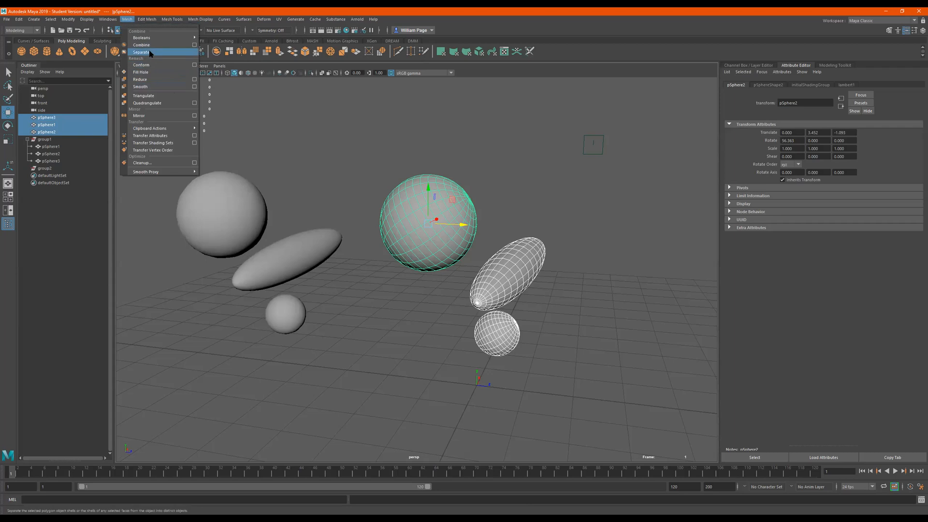
left_click(561, 193)
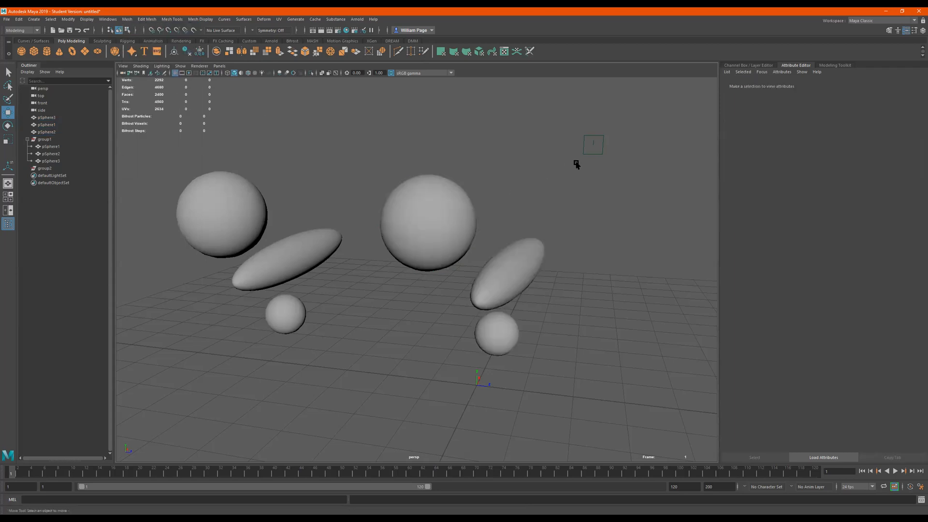
left_click_drag(575, 162, 431, 336)
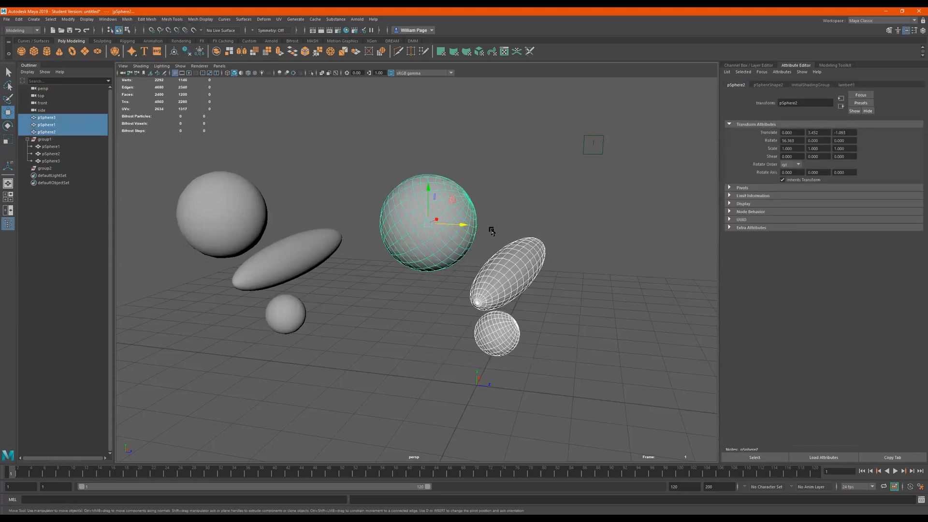
right_click(492, 230, "shift")
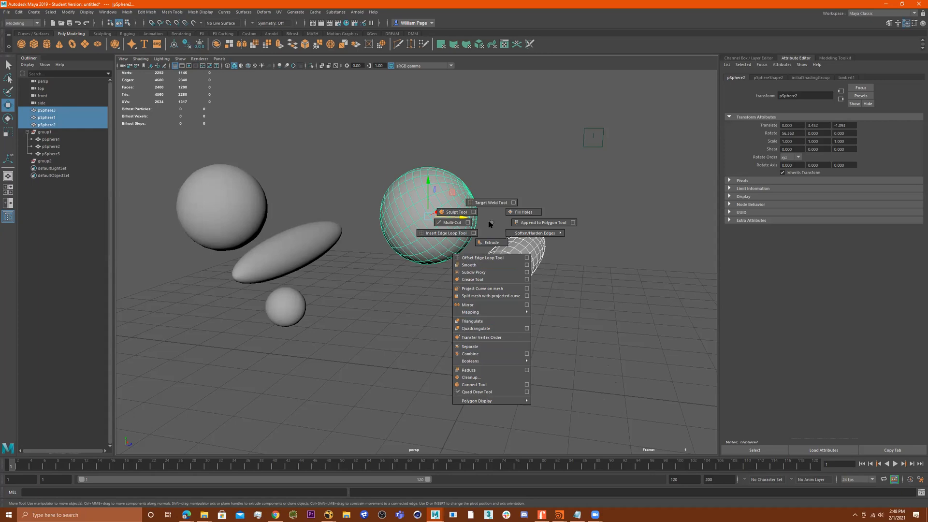
right_click_drag(492, 225, 491, 224, "shift")
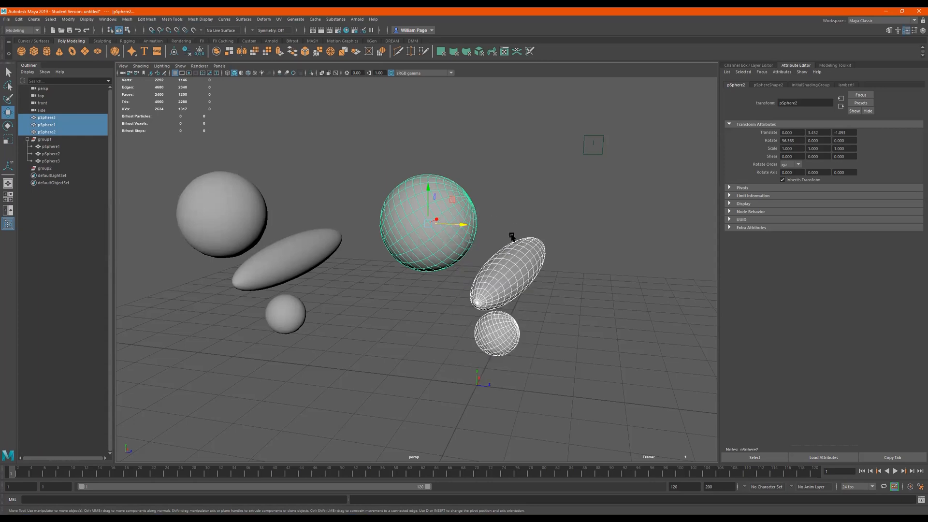
right_click(483, 225, "shift")
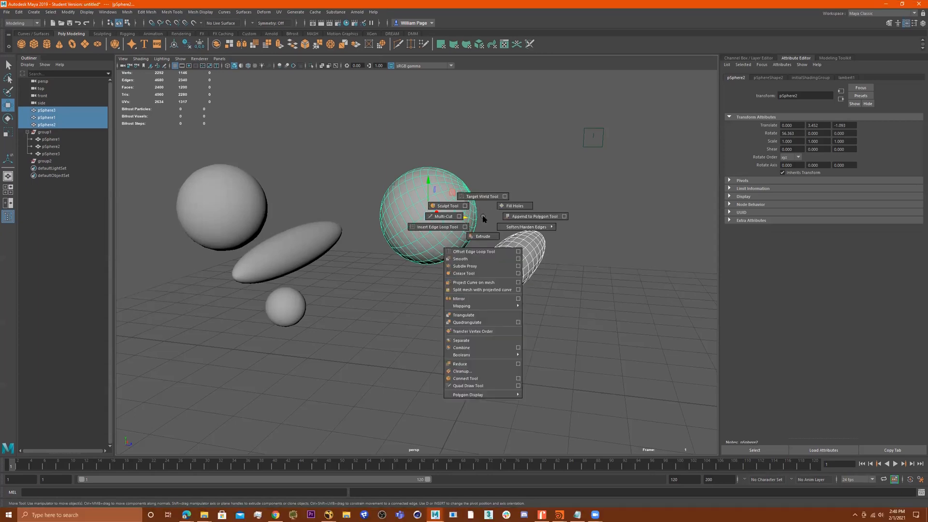
left_click(476, 348)
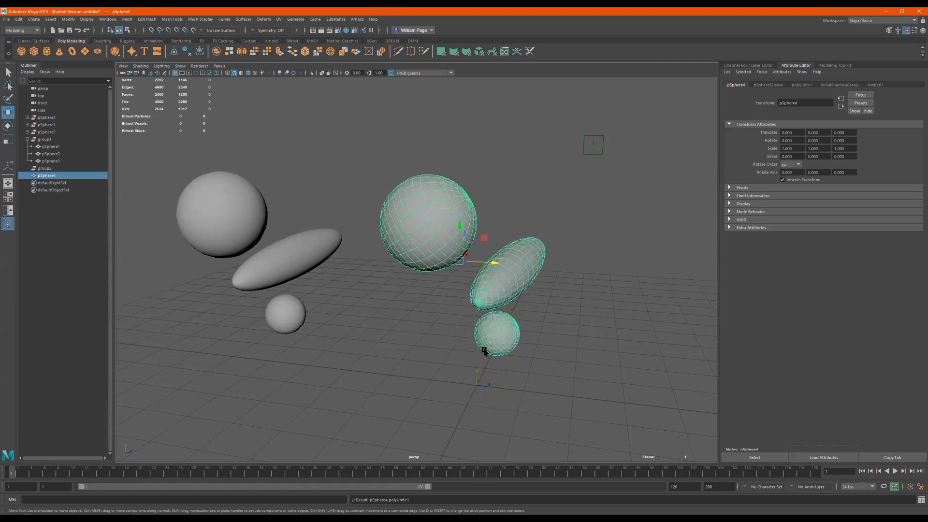
Move the combined mesh about 1.08 units along Z, inspect it as one object, and undo the move and the Combine
left_click_drag(485, 261, 521, 259)
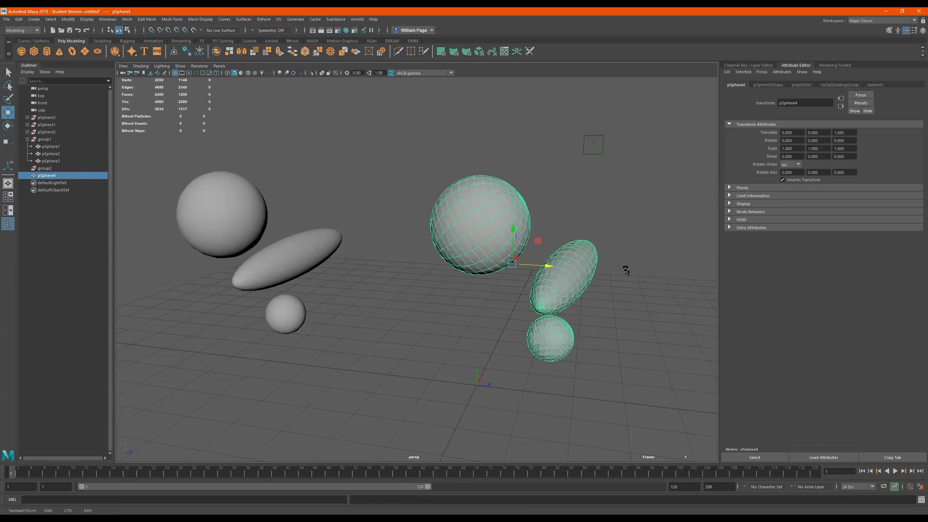
left_click_drag(626, 269, 590, 283, "alt")
left_click(634, 404)
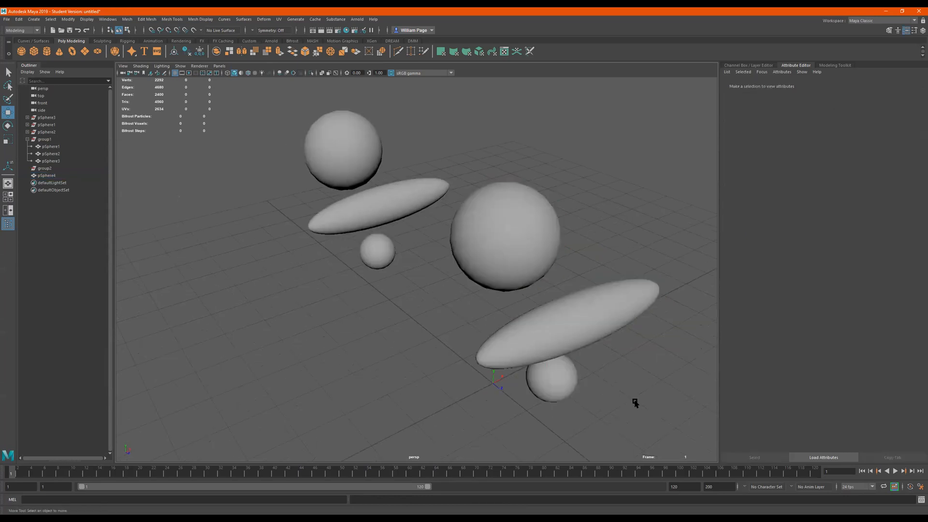
left_click(556, 386)
left_click_drag(589, 405, 596, 385, "alt")
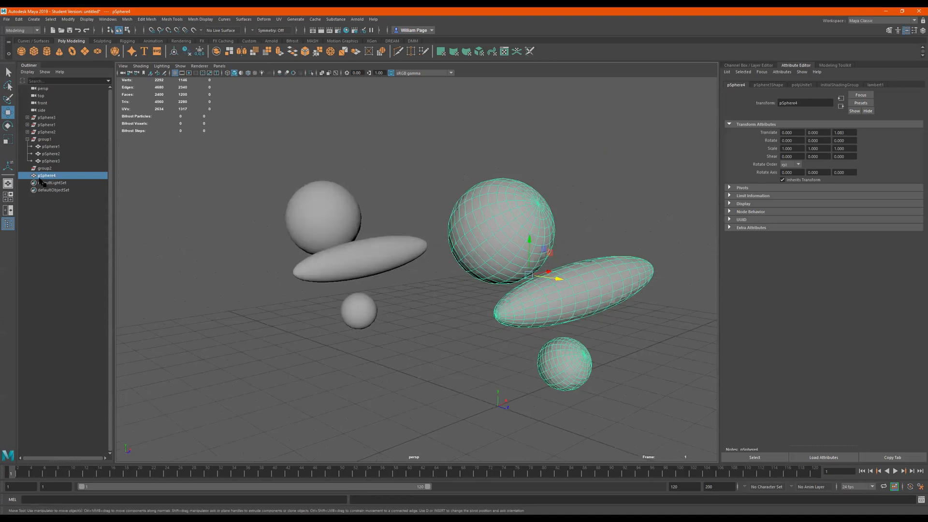
left_click(521, 297)
key("ctrl+z")
key("ctrl+z")
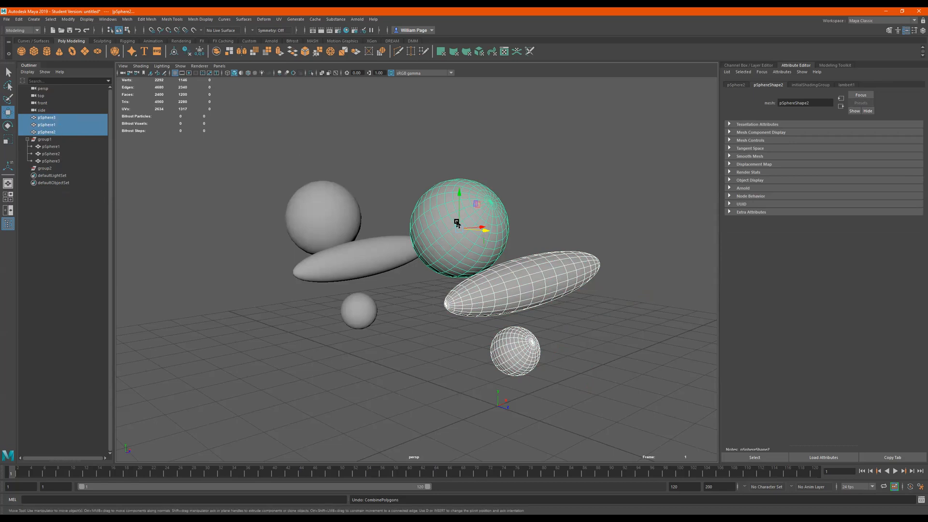
Combine the three selected spheres into one mesh again and check the leftover pSphere2 node in the Outliner
right_click(476, 254, "shift")
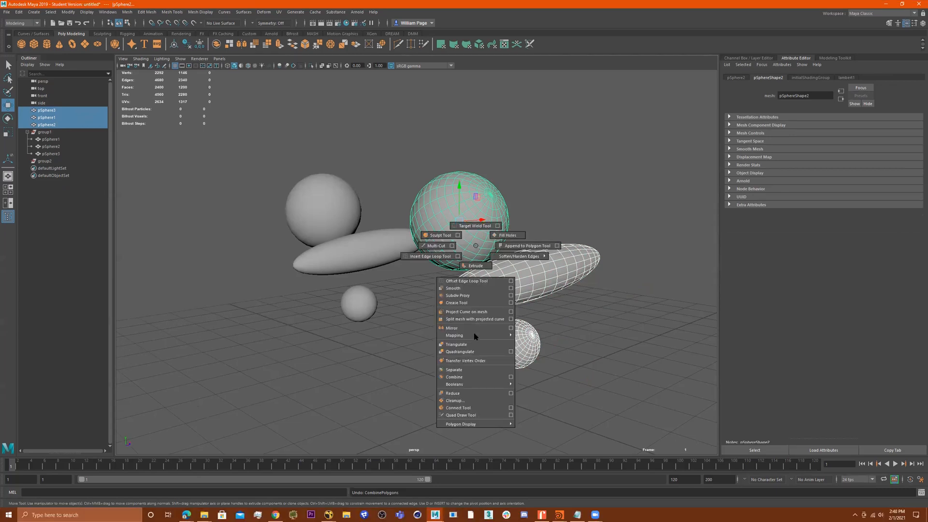
left_click(471, 377)
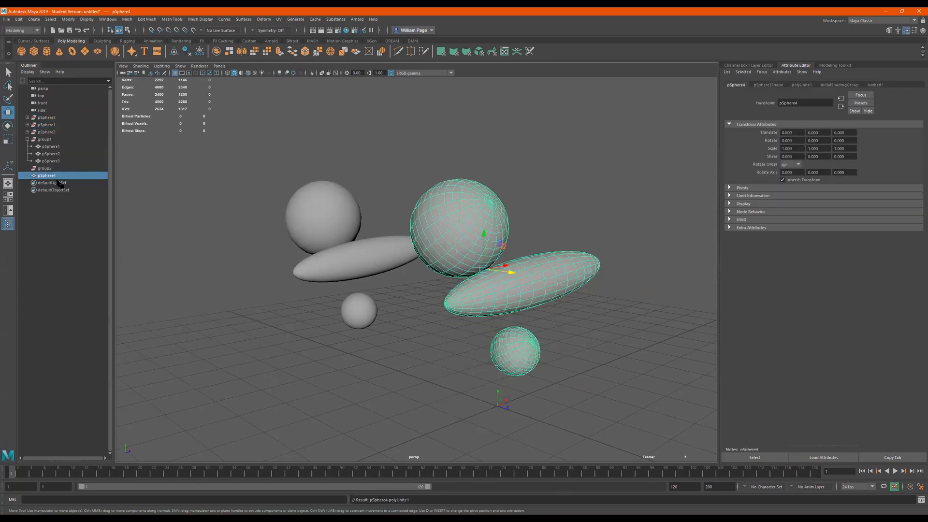
left_click(27, 132)
left_click(28, 132)
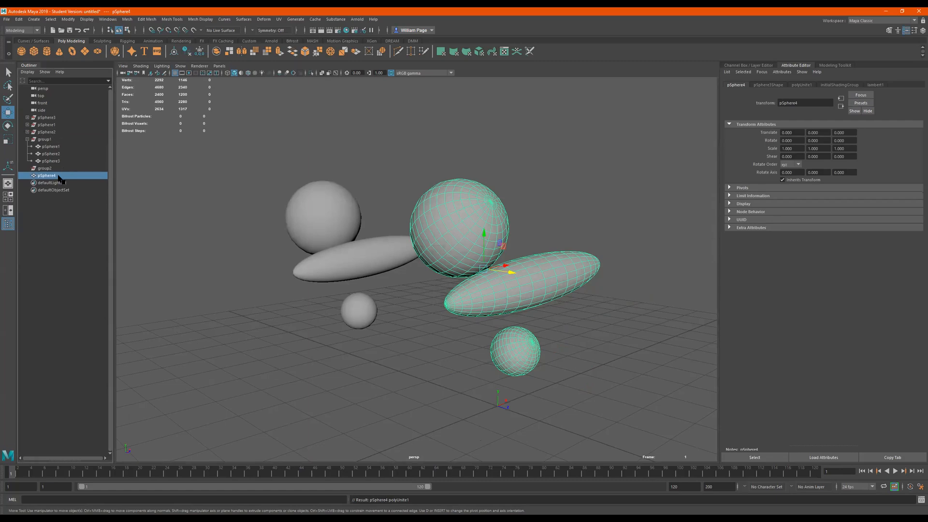
Rename the combined sphere mesh as Blahh
double_click(56, 177)
type("Blahh")
key("Return")
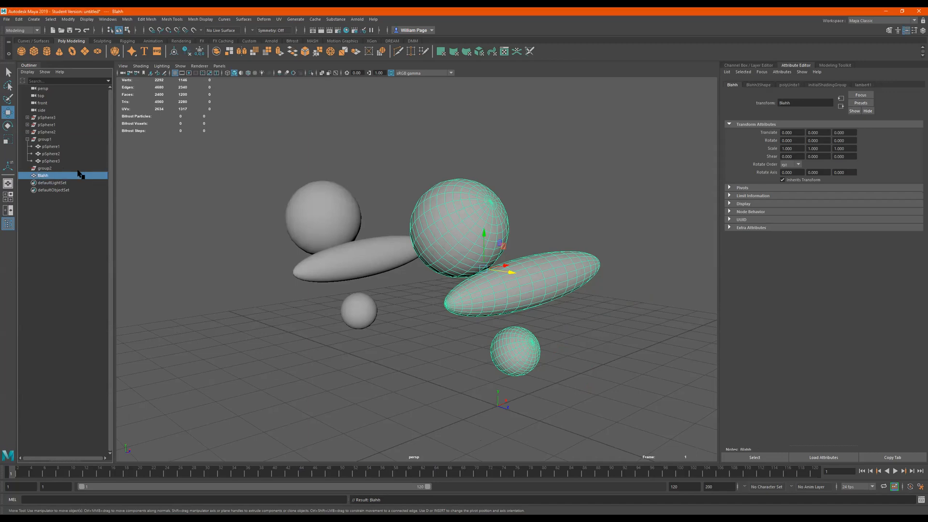
Move the Blahh mesh about 1.12 units along Z
left_click_drag(497, 234, 621, 253, "alt")
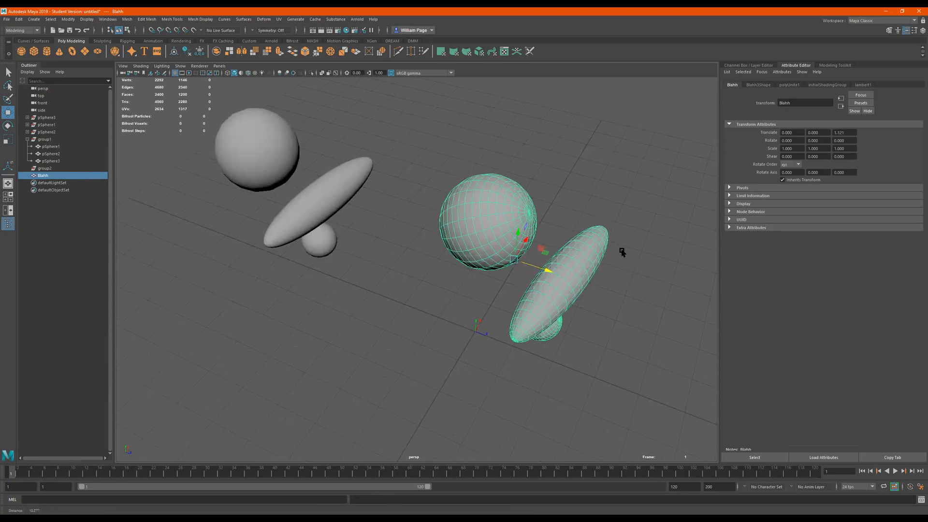
left_click_drag(552, 236, 501, 228, "alt")
left_click_drag(431, 251, 483, 260, "alt")
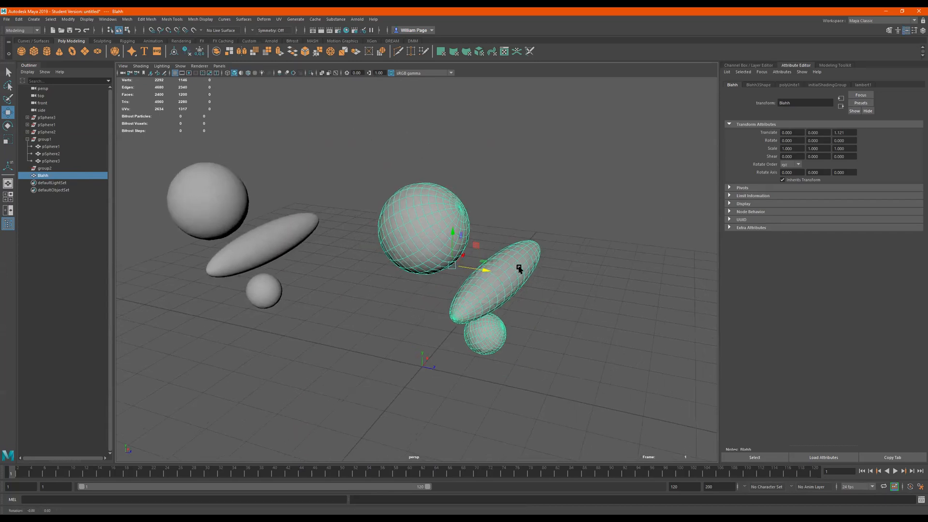
Switch Blahh to face component mode and select all faces of its elongated sphere
right_click_drag(405, 271, 518, 255, "alt")
scroll(518, 255, "up", 1)
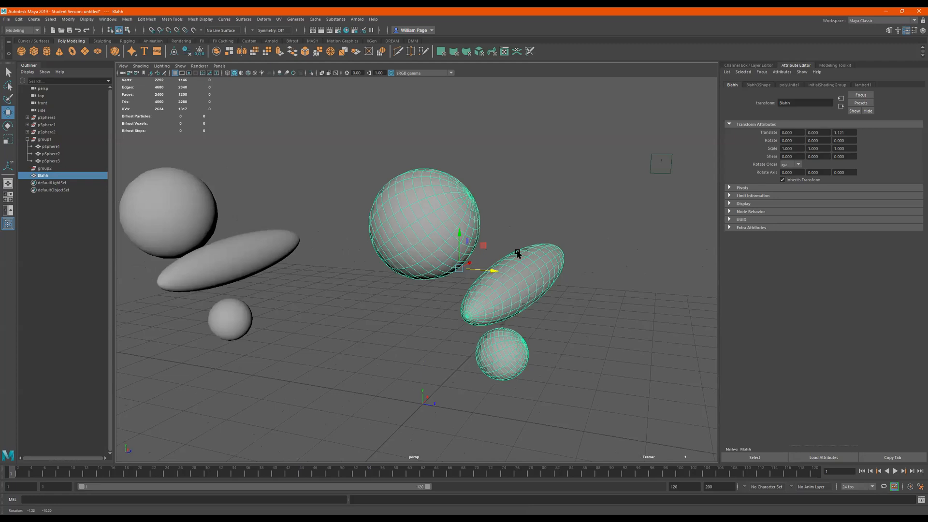
scroll(537, 274, "up", 2)
right_click(535, 267)
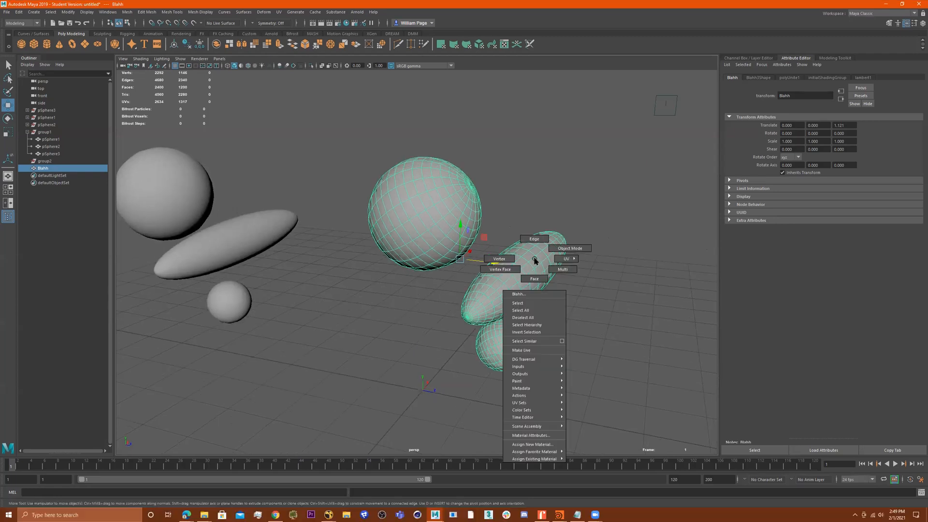
left_click(535, 279)
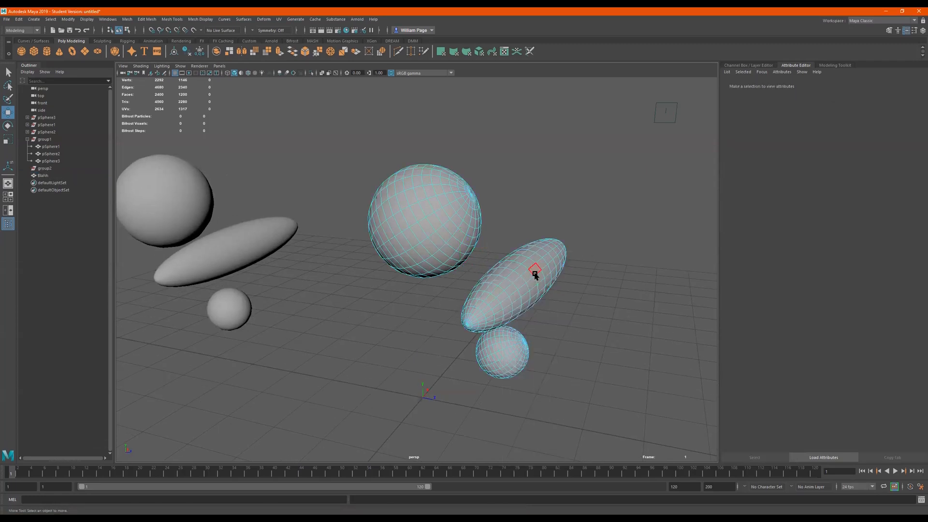
double_click(535, 275)
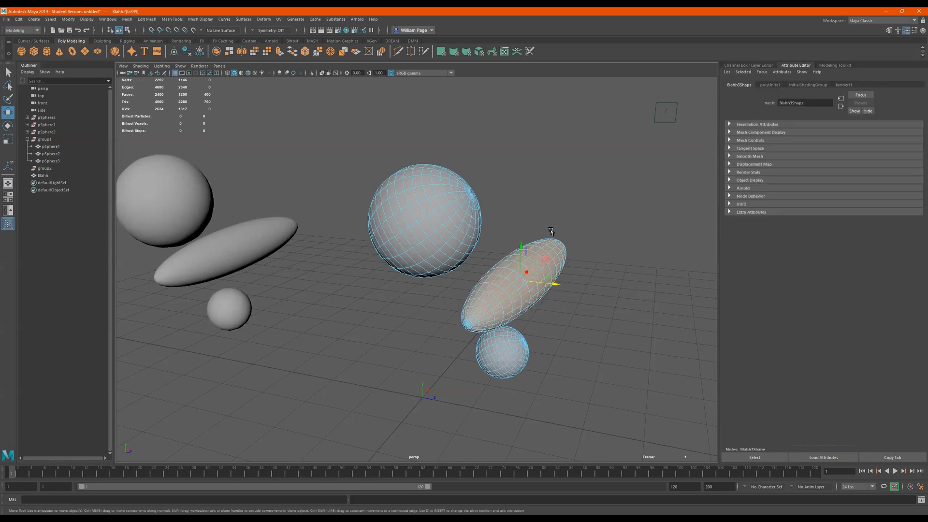
Extract the selected elongated-sphere faces from the Blahh mesh as a separate surface and leave the extract manipulator
right_click(551, 232, "shift")
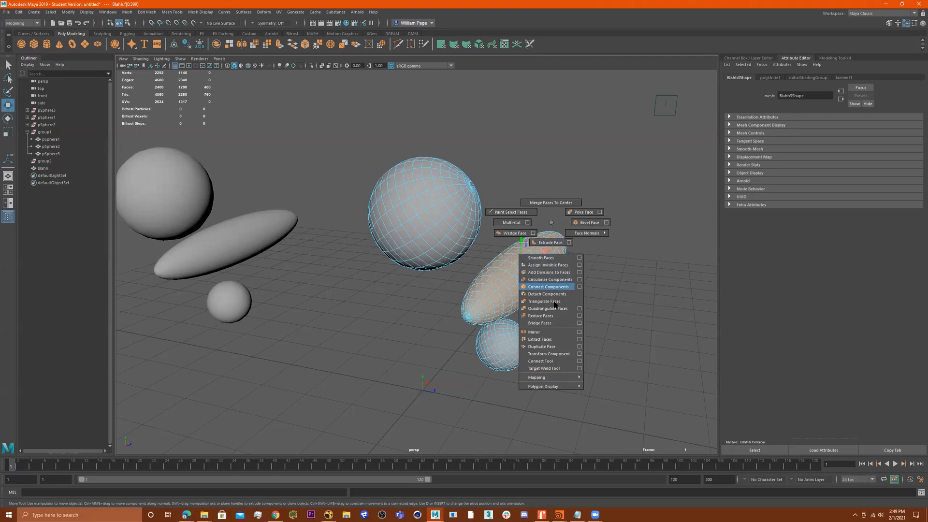
left_click(554, 341)
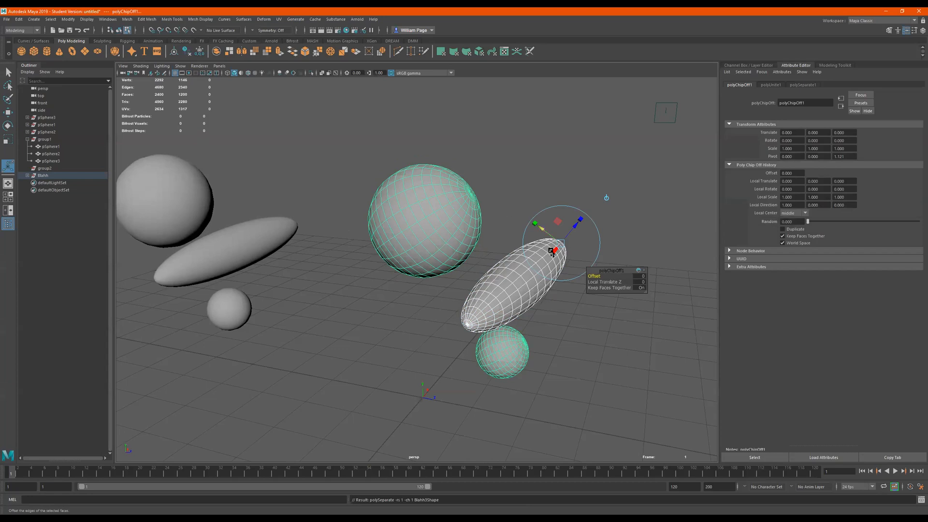
left_click_drag(546, 231, 508, 201)
key("ctrl+z")
mouse_move(594, 276)
left_mouse_down()
mouse_move(617, 275)
mouse_move(600, 275)
left_mouse_up()
key("ctrl+z")
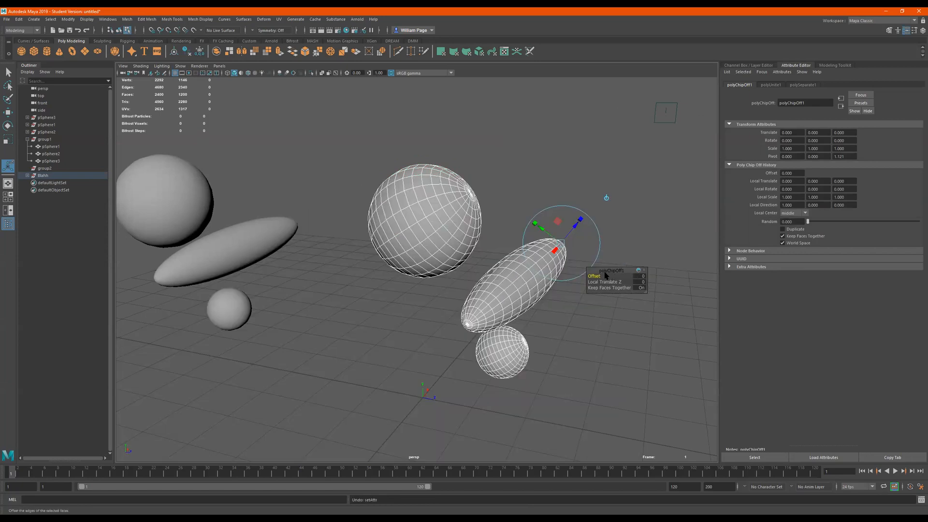
left_click_drag(517, 314, 480, 308, "alt")
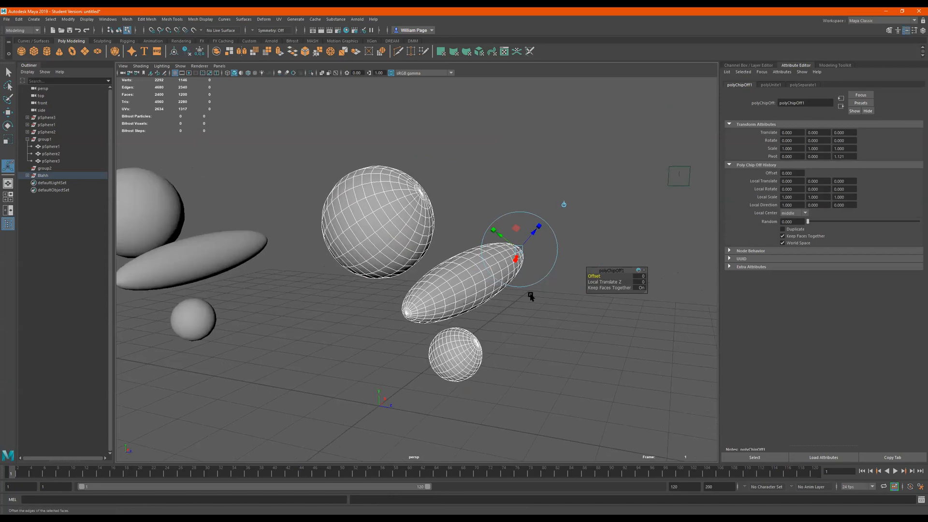
key("q")
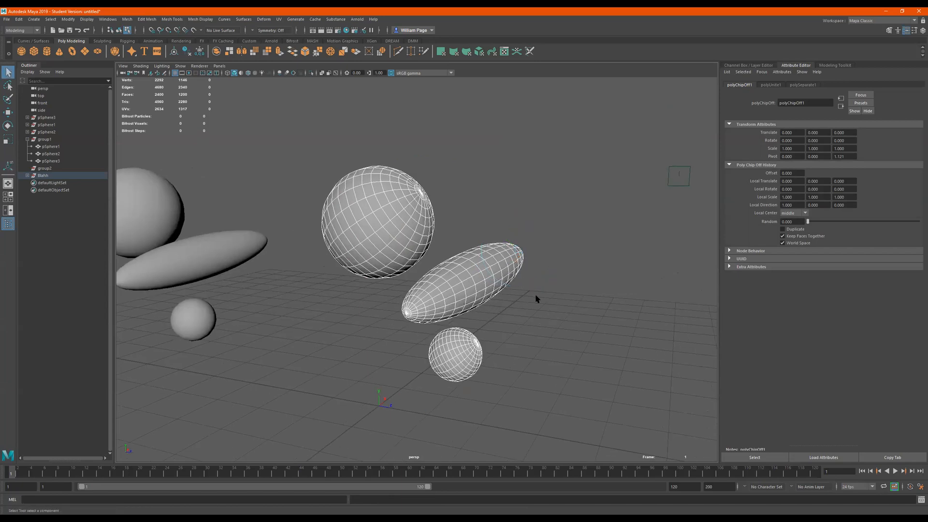
Return to object mode and select the extracted elongated sphere on its own
left_click(540, 301)
left_click(366, 210)
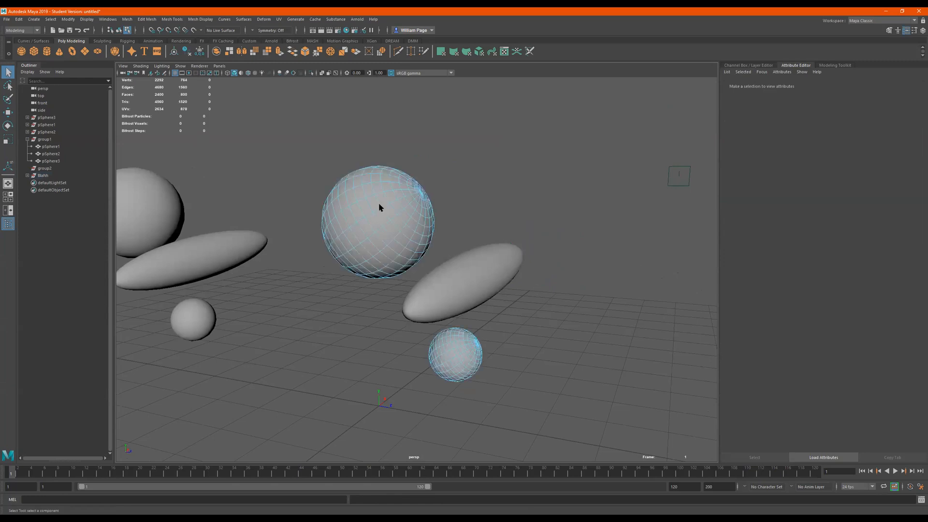
right_click_drag(452, 279, 586, 202)
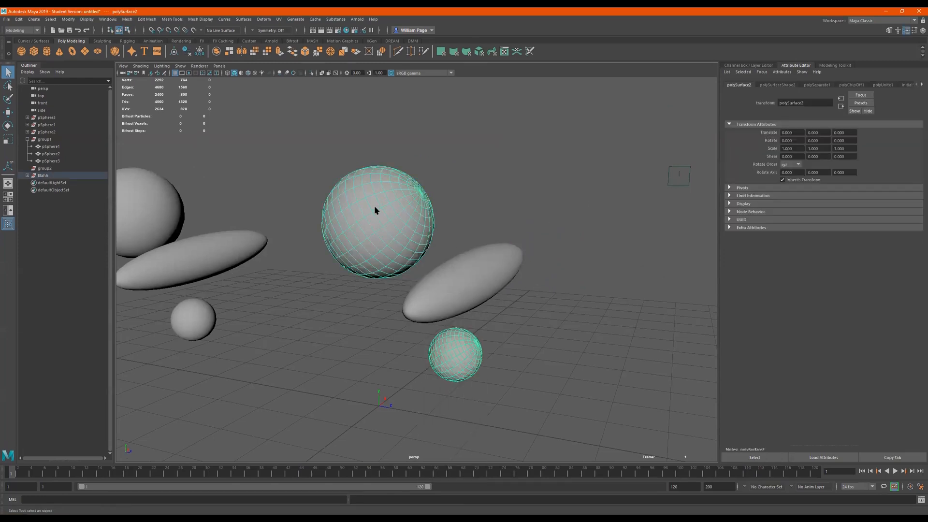
left_click(459, 275)
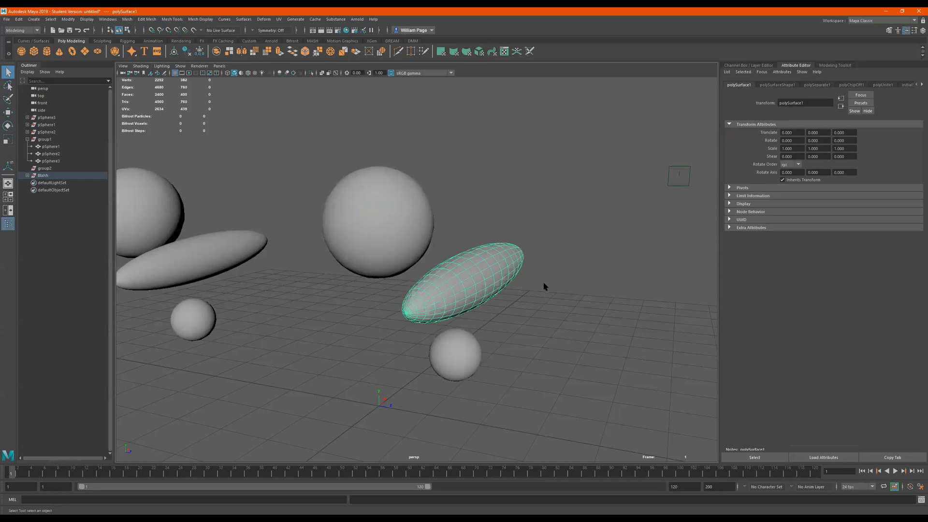
Expand Blahh in the Outliner and alternate between polySurface1 and polySurface2 to compare which spheres each contains
left_click(27, 176)
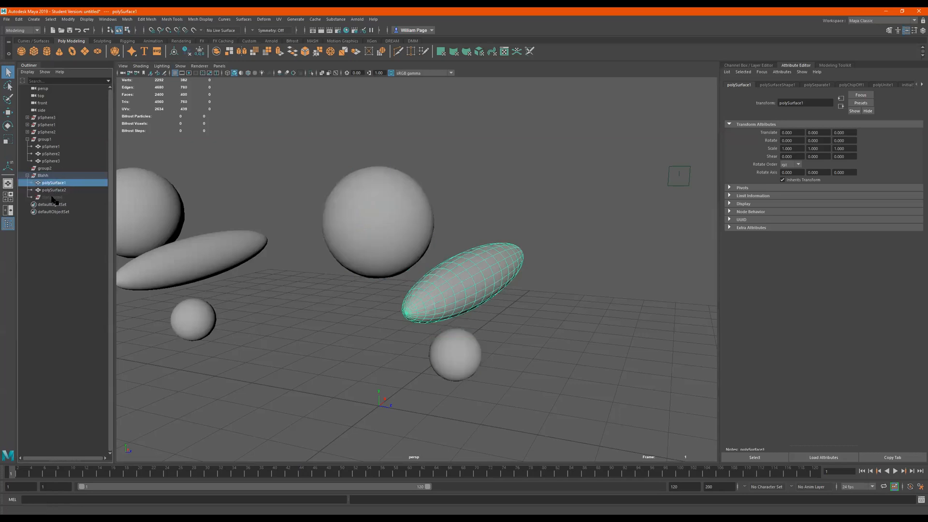
left_click(53, 190)
left_click(53, 184)
left_click(53, 189)
left_click(54, 184)
left_click(54, 190)
left_click(54, 183)
left_click(53, 190)
left_click(53, 183)
left_click(53, 190)
left_click(53, 182)
left_click(53, 190)
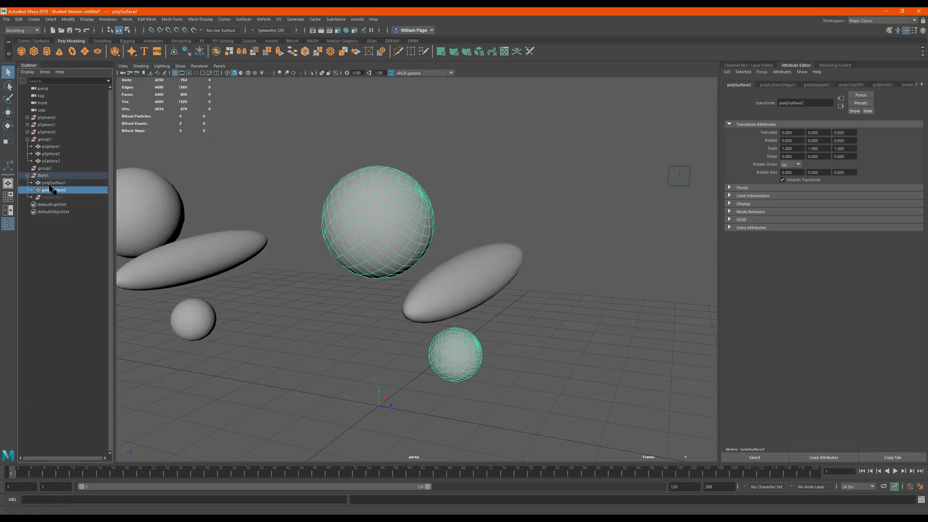
Delete a single face from the front of polySurface2's large sphere to open a hole
left_click(126, 20)
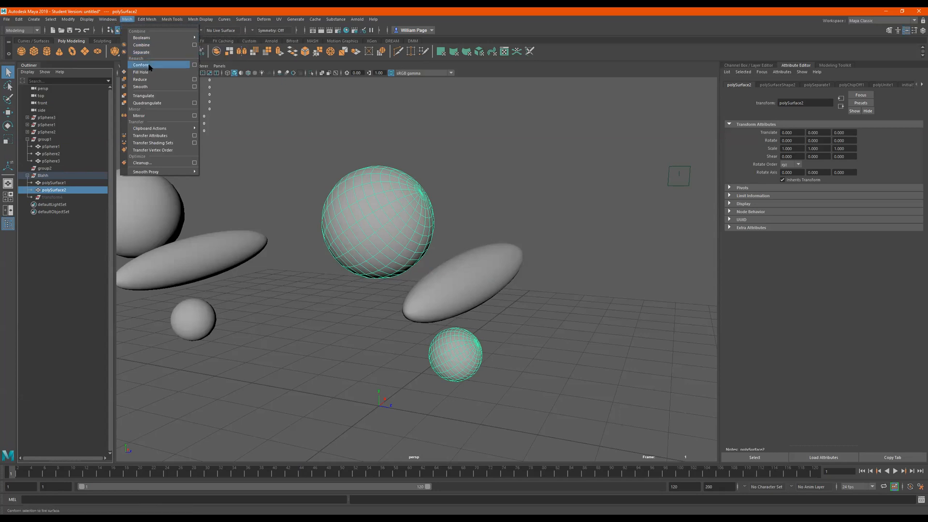
right_click_drag(484, 222, 534, 222, "alt")
left_click_drag(534, 222, 523, 228, "alt")
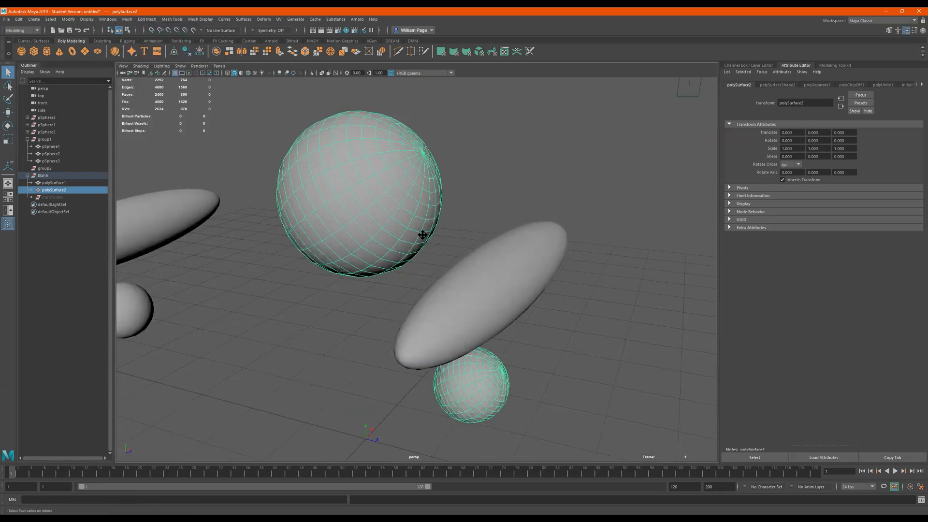
middle_click_drag(338, 193, 355, 216, "alt")
mouse_move(338, 196)
right_mouse_down("alt")
mouse_move(414, 199)
mouse_move(367, 212)
mouse_move(321, 205)
mouse_move(337, 205)
right_mouse_up("alt")
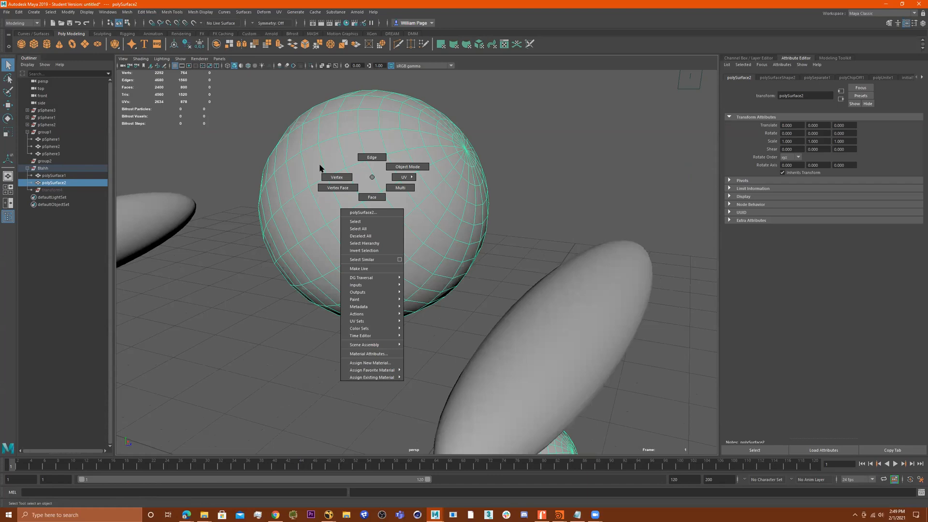
left_click(372, 197)
left_click(332, 157)
left_click_drag(310, 171, 402, 174, "alt")
key("Delete")
right_click_drag(326, 167, 398, 159, "alt")
middle_click_drag(331, 162, 426, 241, "alt")
left_click_drag(426, 240, 426, 235, "alt")
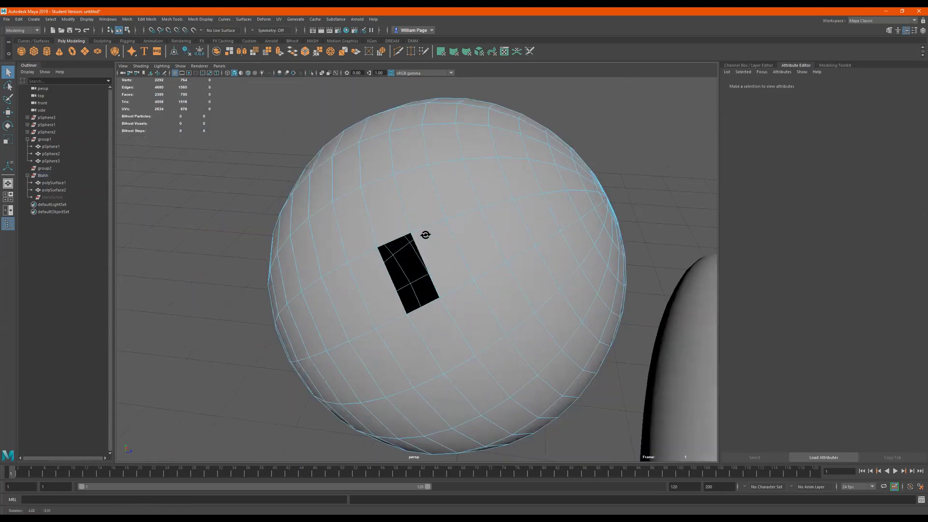
Close the one-face opening in the large sphere by filling the hole from its border edges
right_click_drag(429, 222, 489, 213, "alt")
left_click_drag(430, 217, 417, 198, "alt")
right_click(405, 187)
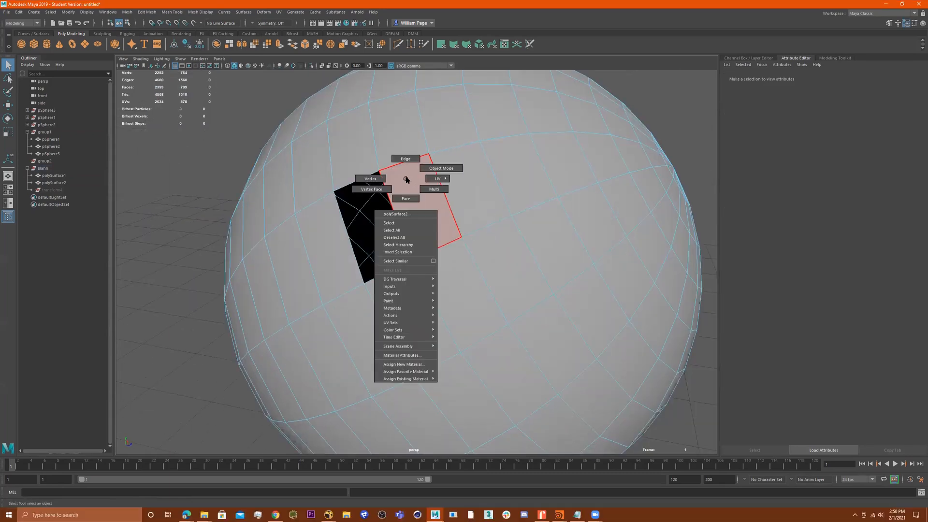
left_click(350, 180)
double_click(350, 188)
left_click_drag(489, 216, 623, 212, "alt")
middle_click_drag(464, 220, 418, 217, "alt")
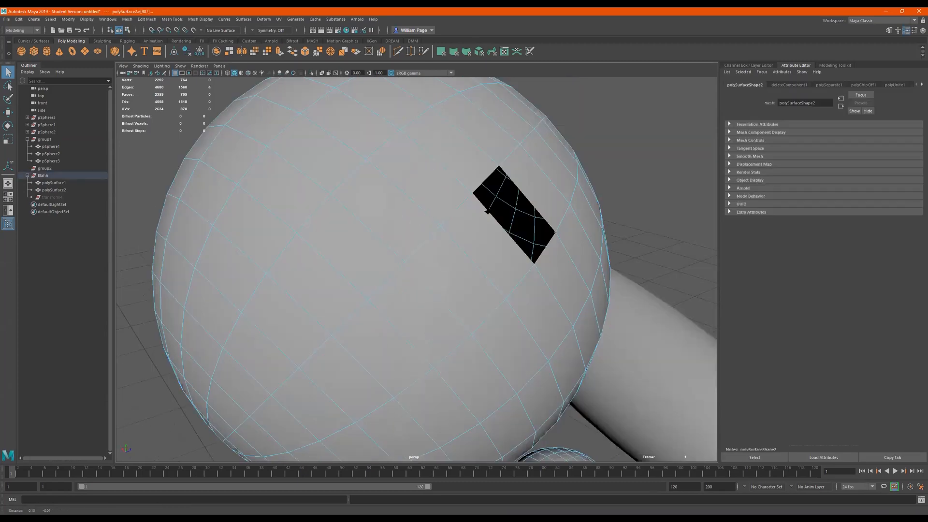
middle_click_drag(485, 209, 425, 207, "alt")
left_click_drag(528, 269, 352, 266, "alt")
middle_click_drag(352, 266, 458, 288, "alt")
right_click_drag(372, 280, 431, 253, "alt")
left_click_drag(431, 256, 441, 247, "alt")
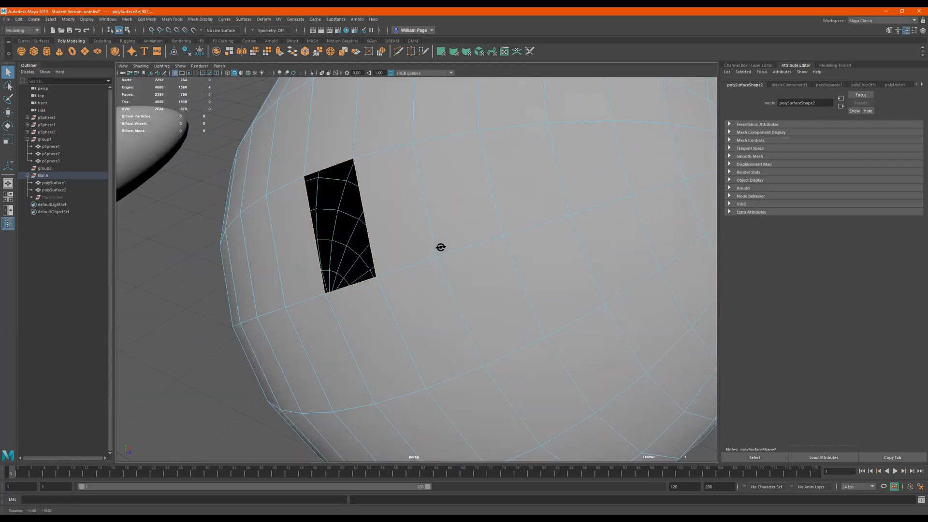
right_click(397, 226, "shift")
right_click_drag(398, 220, 383, 312, "shift")
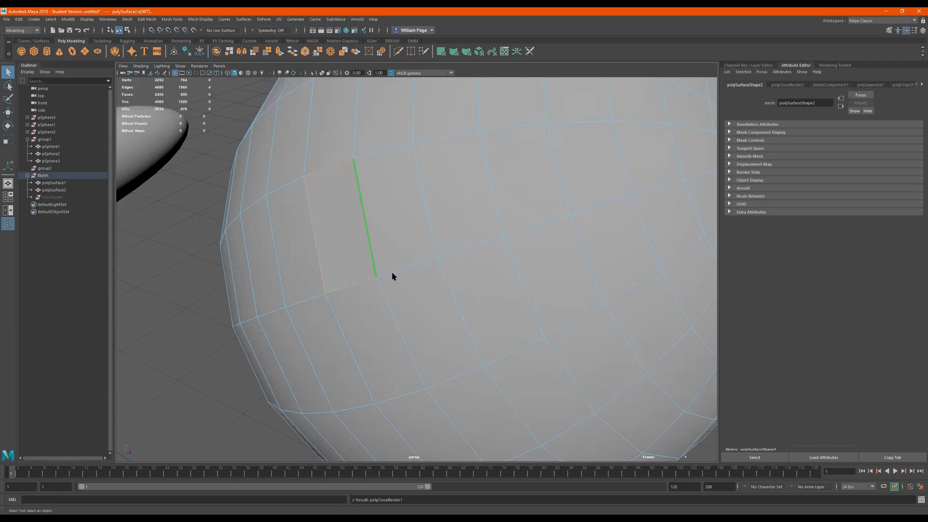
Delete the filled face and the face adjacent to it on the large sphere to open a two-face hole
right_click_drag(445, 265, 358, 277, "alt")
left_click_drag(346, 293, 465, 269, "alt")
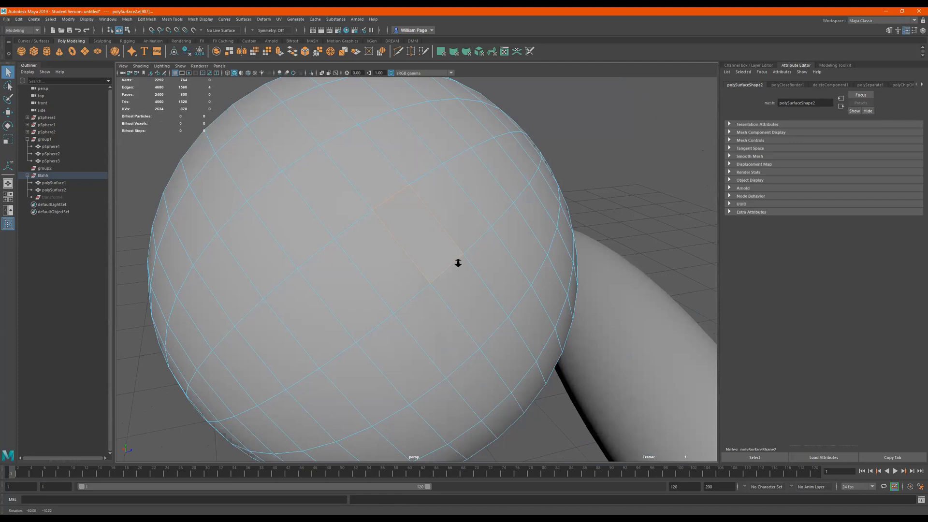
right_click_drag(458, 263, 445, 250, "alt")
left_click_drag(424, 257, 316, 222, "alt")
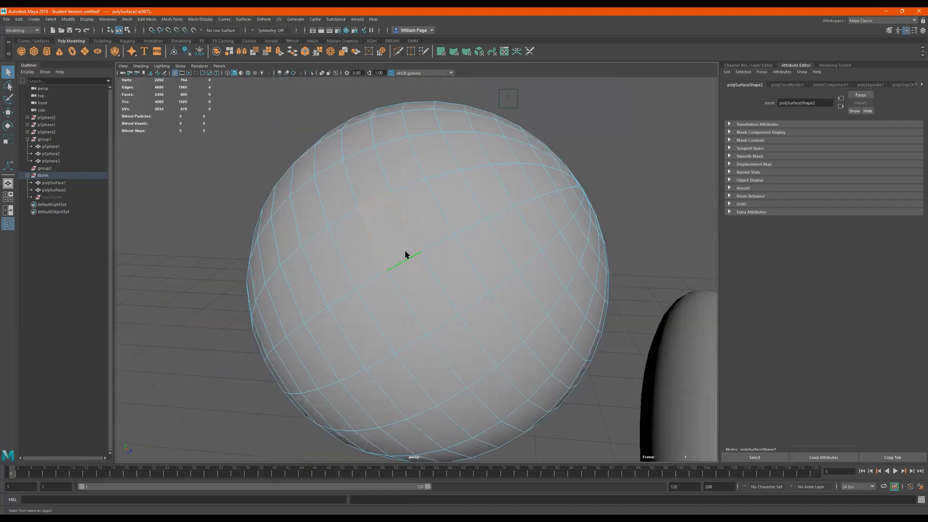
right_click(392, 233)
left_click(385, 243)
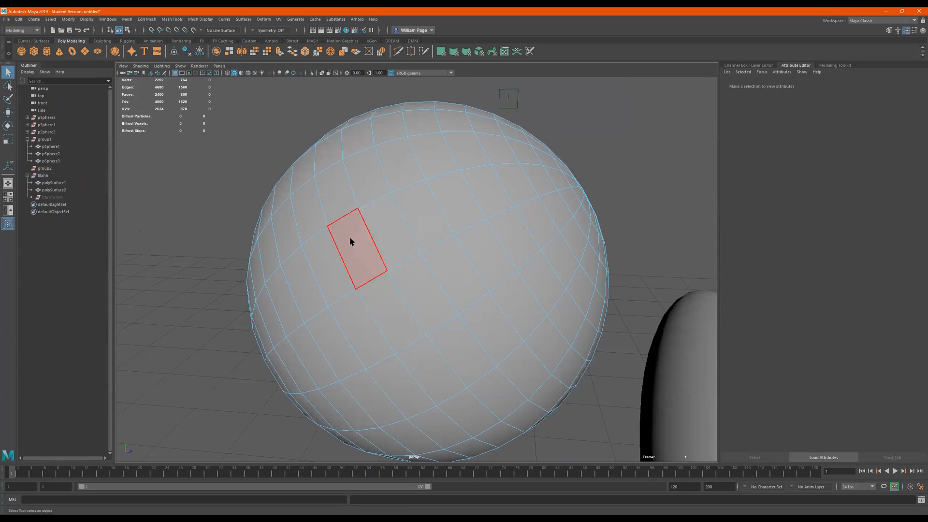
left_click(356, 242)
left_click(393, 228, "shift")
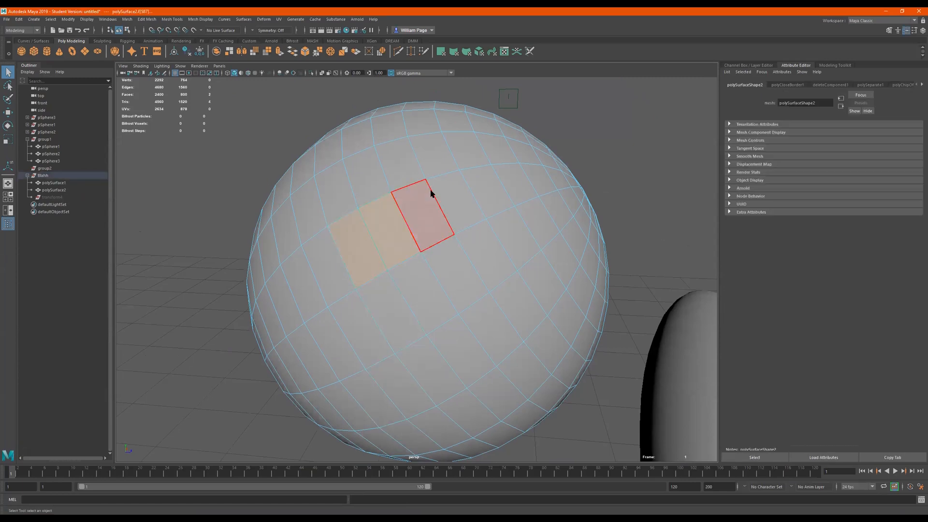
key("Delete")
left_click_drag(464, 215, 467, 232, "alt")
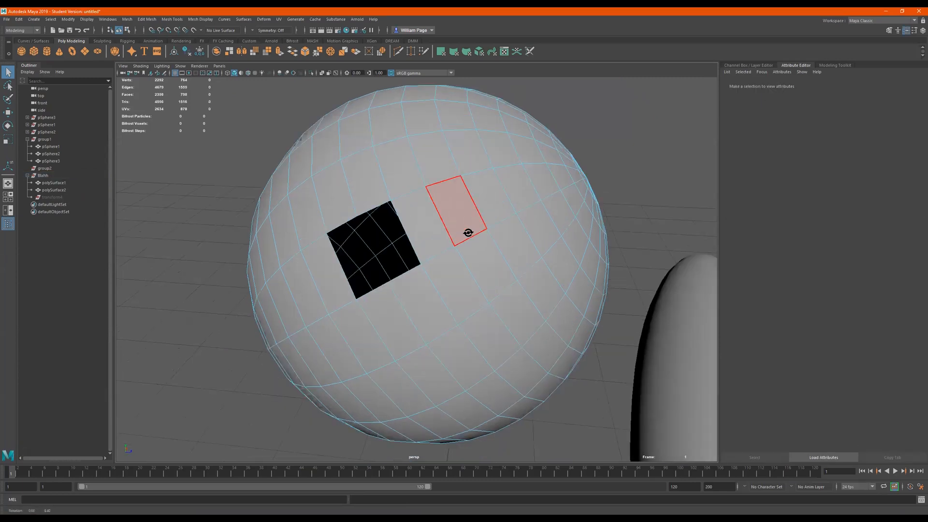
Select the border edges of the two-face opening and fill the hole
right_click_drag(399, 206, 367, 199)
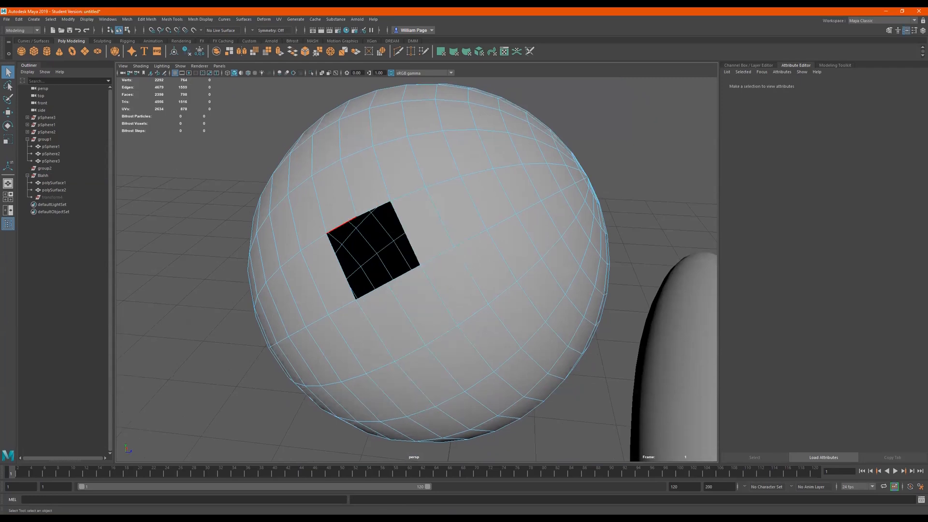
double_click(345, 227)
left_click_drag(346, 239, 367, 206, "alt")
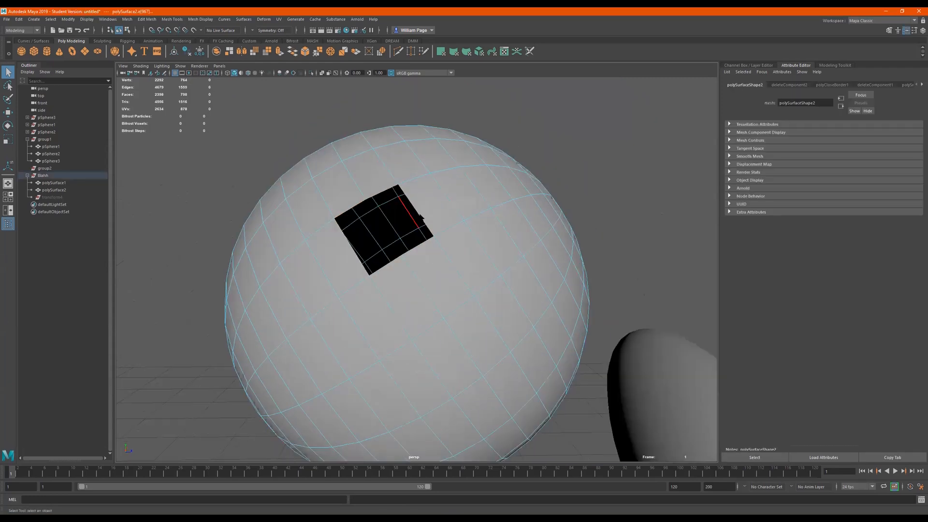
right_click_drag(447, 211, 447, 307, "shift")
right_click_drag(349, 196, 367, 194, "alt")
left_click_drag(474, 208, 438, 231, "alt")
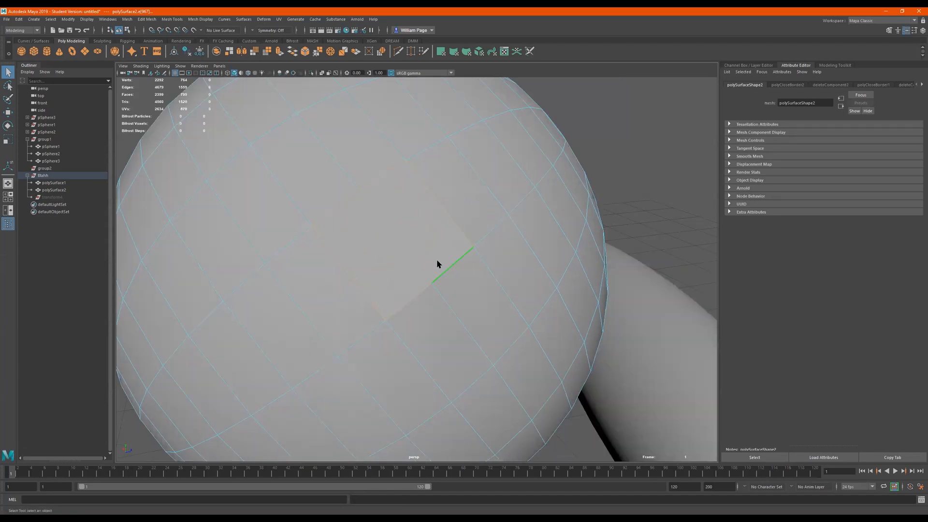
Examine the vertices and border edges around the filled two-face area, and return polySurface2 to object mode
right_click_drag(438, 263, 421, 261, "alt")
left_click_drag(420, 261, 371, 218, "alt")
right_click_drag(367, 221, 372, 161)
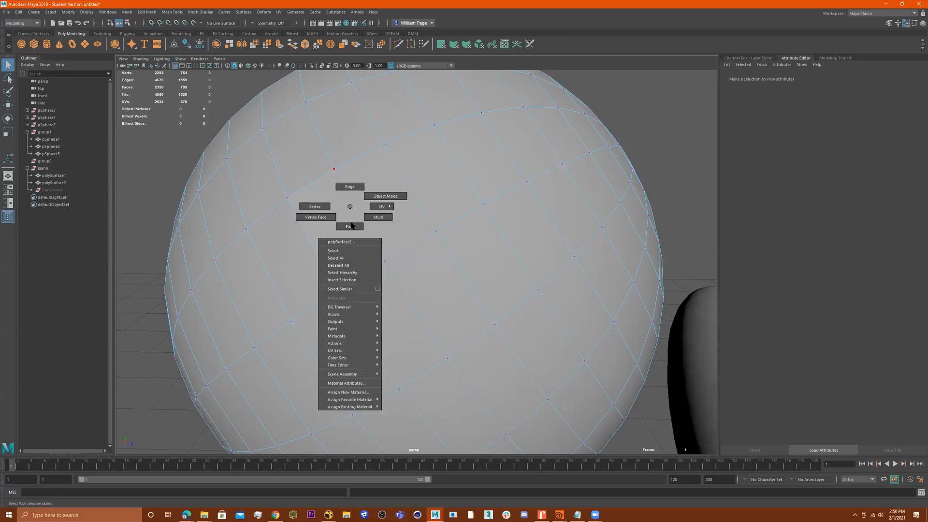
left_click(351, 226)
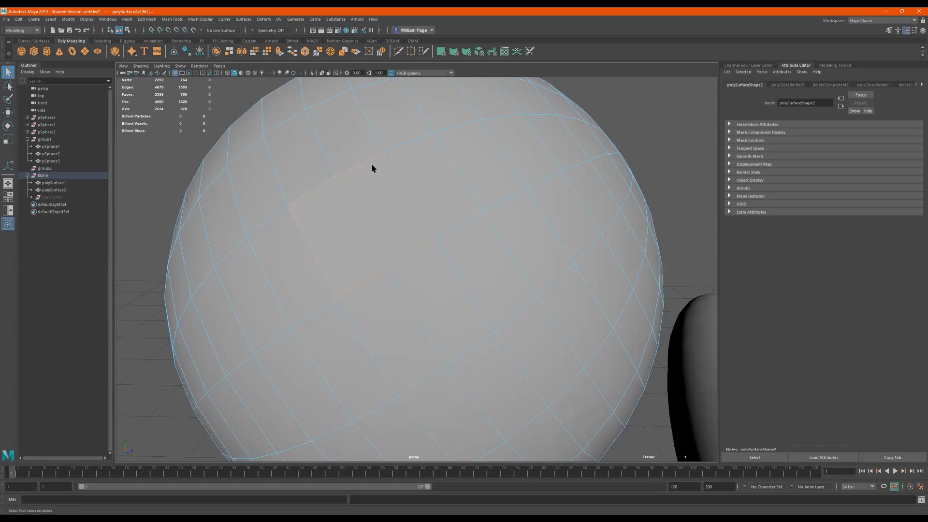
left_click(303, 227)
left_click(425, 209)
left_click_drag(377, 216, 354, 223, "alt")
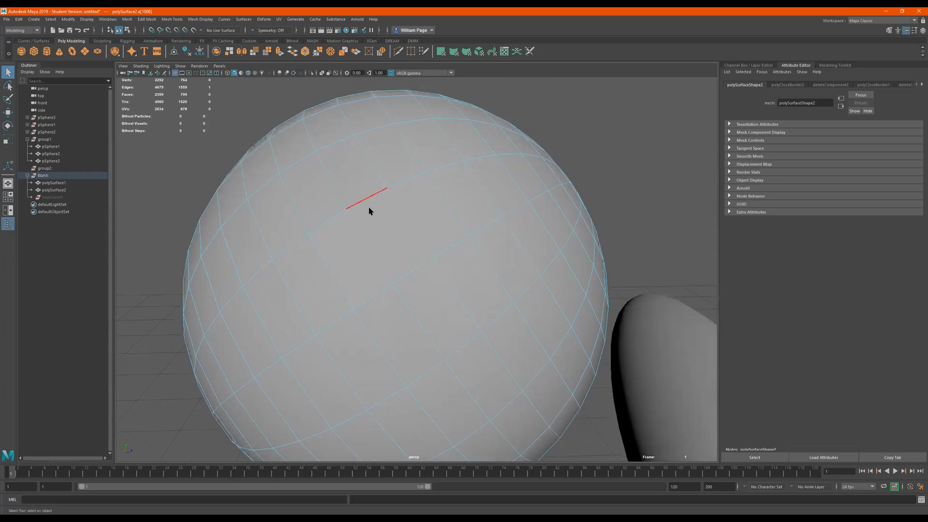
right_click(360, 233)
right_click_drag(493, 159, 479, 150)
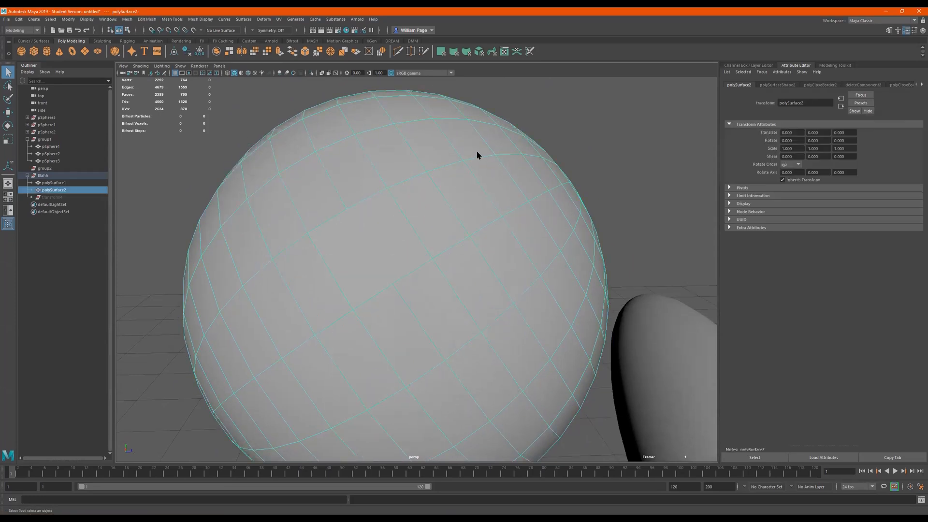
Split the filled face in two with a Multi-Cut between the middle vertices of its opposite borders, and exit the tool
left_click(398, 52)
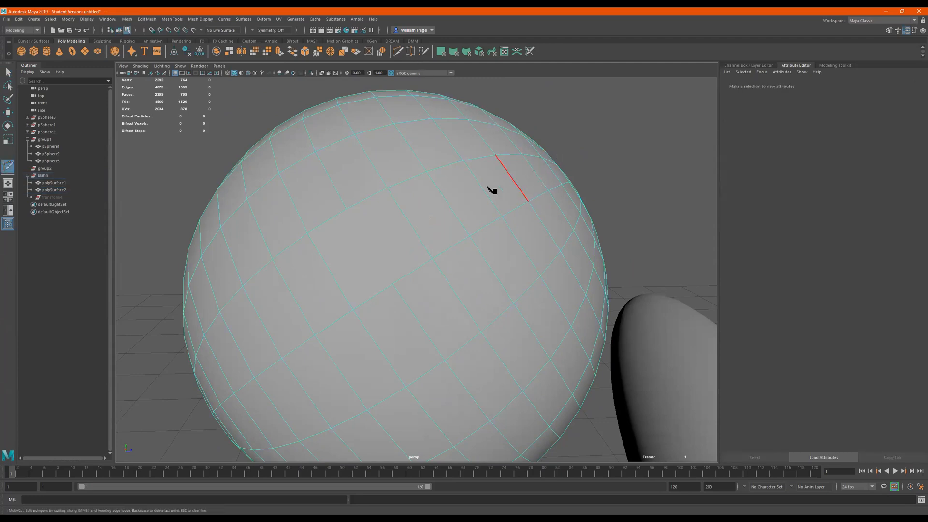
left_click(368, 225)
scroll(276, 235, "up", 1)
scroll(329, 230, "up", 1)
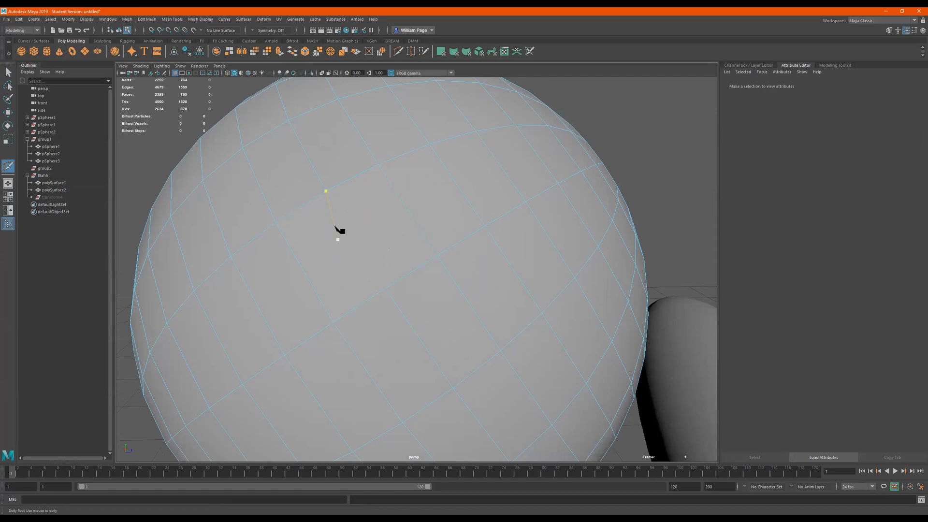
left_click_drag(369, 176, 328, 192)
left_click(386, 289)
left_click(444, 229)
scroll(412, 235, "down", 2)
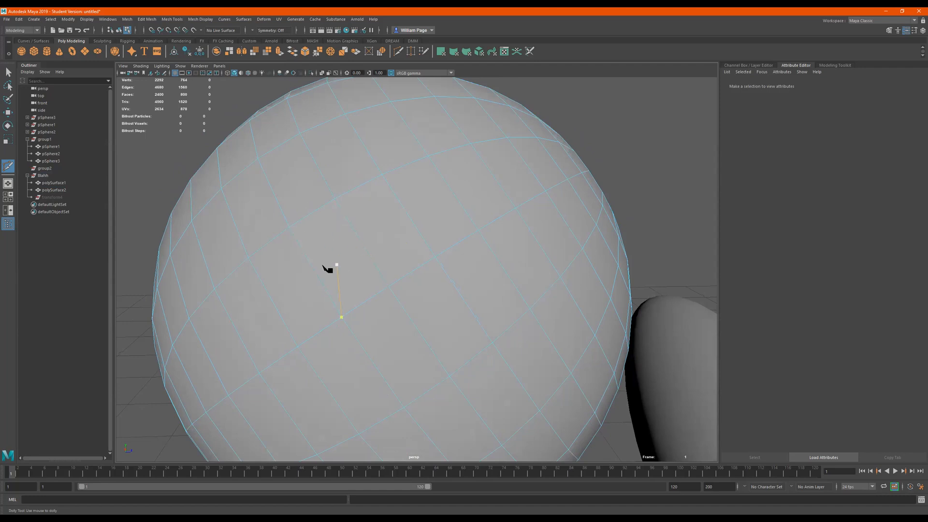
scroll(389, 245, "down", 1)
scroll(356, 249, "down", 3)
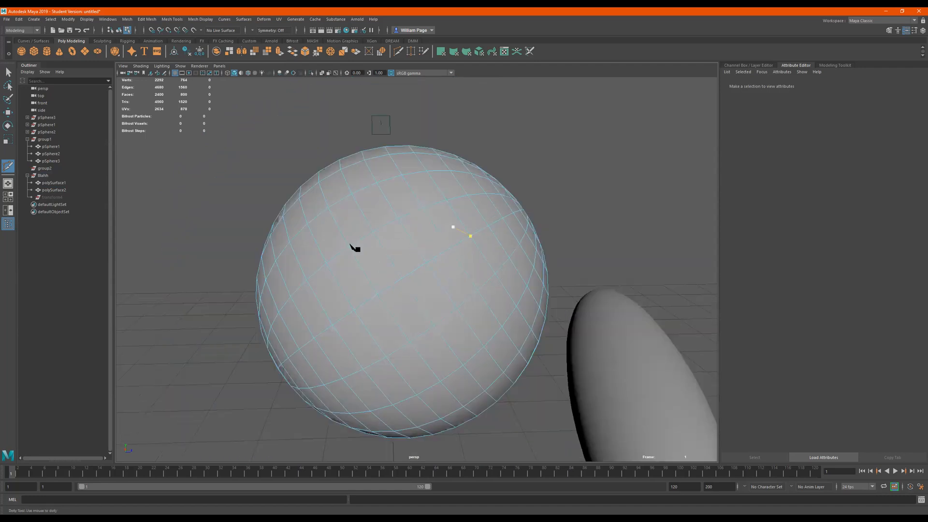
key("q")
middle_click_drag(487, 282, 488, 232, "alt")
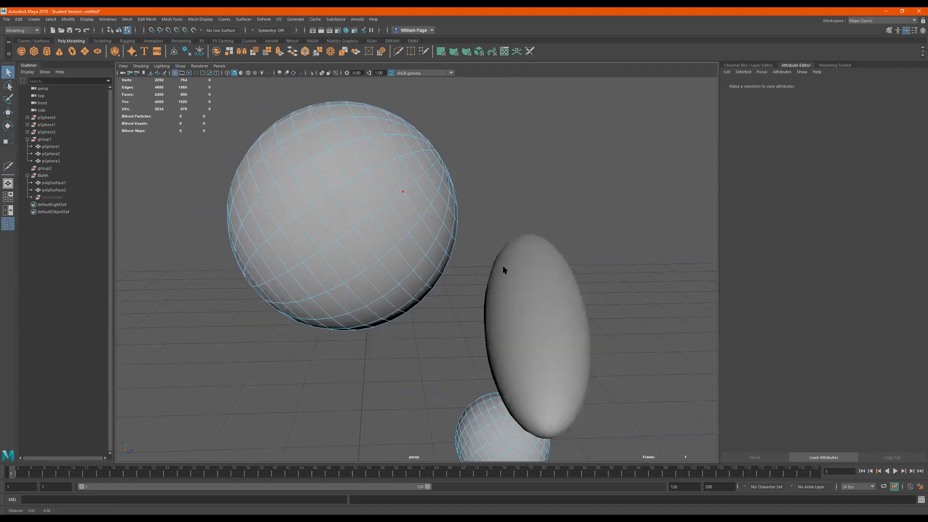
Create a polygon cylinder and move it away from the spheres to about 6.1 on Z, raised to about 2.7 on Y
scroll(325, 253, "down", 4)
middle_click_drag(400, 224, 237, 208, "alt")
left_click(46, 51)
scroll(287, 348, "down", 3)
key("w")
left_click_drag(307, 341, 501, 274)
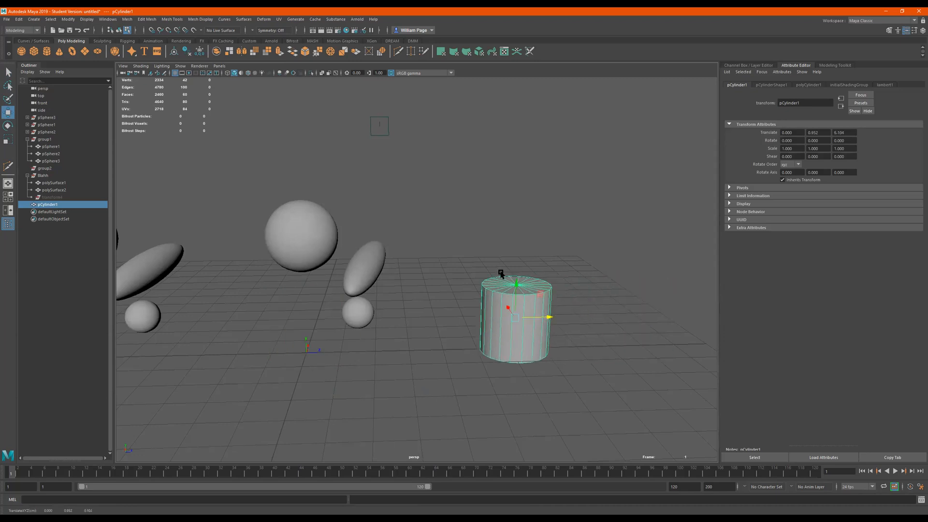
scroll(500, 274, "up", 3)
left_click_drag(551, 306, 542, 225)
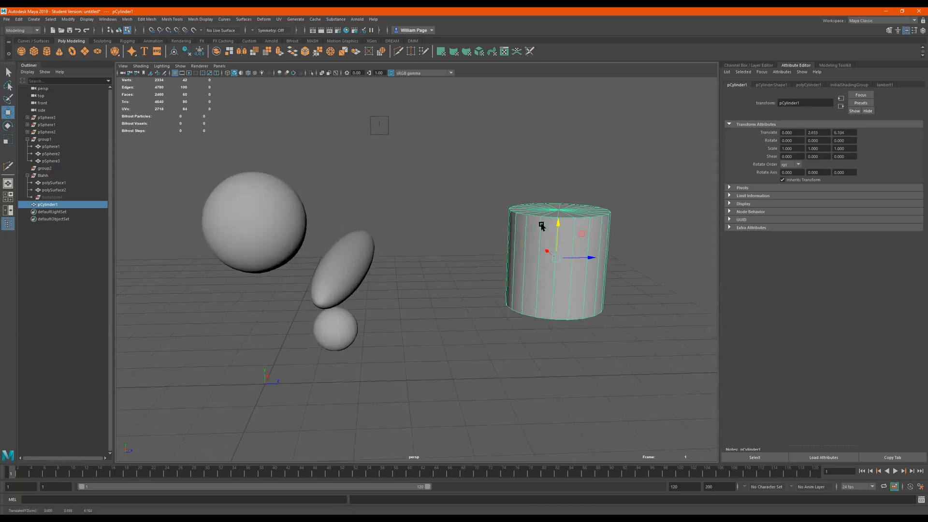
key("f")
scroll(339, 232, "up", 3)
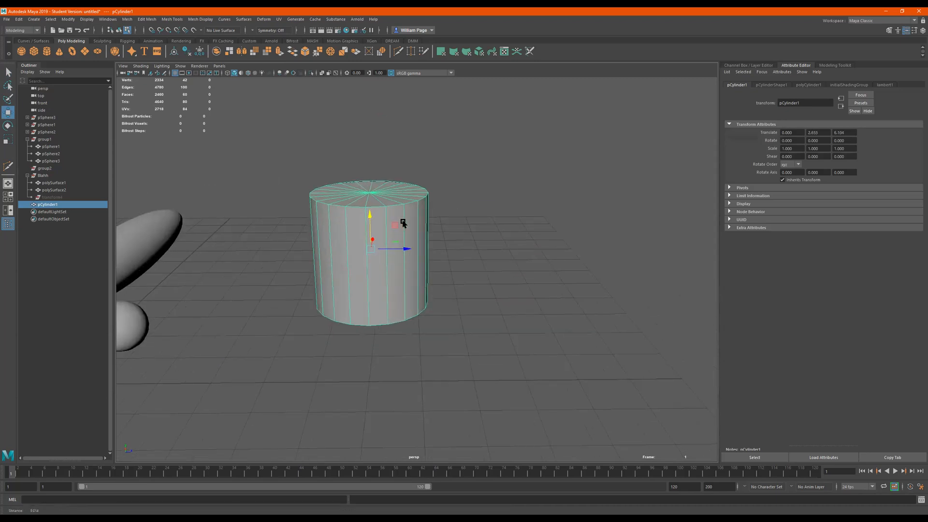
Create a polygon cube and move it beyond the cylinder to about 11.2 on Z and 3.3 on Y
left_click(34, 50)
scroll(222, 352, "down", 3)
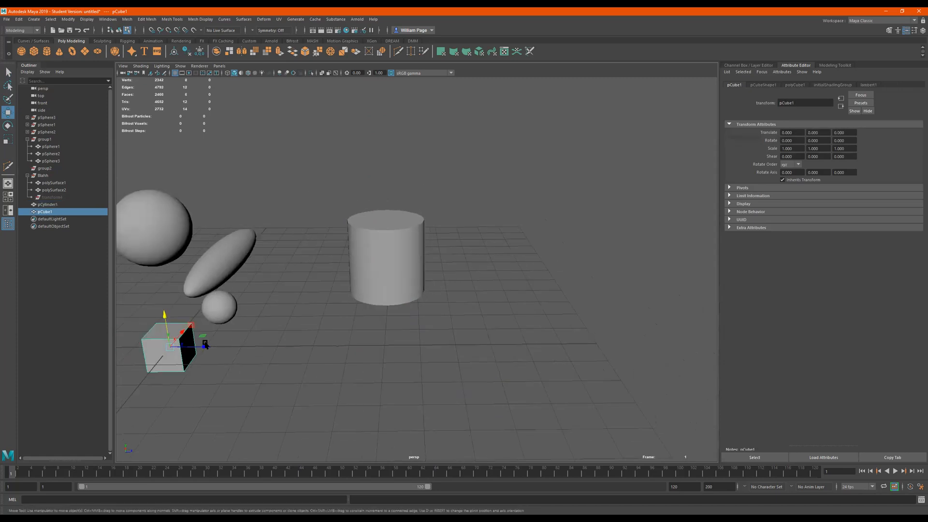
left_click_drag(205, 344, 610, 344)
left_click_drag(571, 317, 513, 194)
Set the cylinder's height subdivisions to 4 in its polyCylinder attributes
right_click_drag(437, 213, 609, 227, "alt")
right_click_drag(350, 251, 349, 285)
right_click_drag(302, 245, 455, 237, "alt")
middle_click_drag(454, 237, 471, 241, "alt")
left_click_drag(651, 186, 659, 193, "alt")
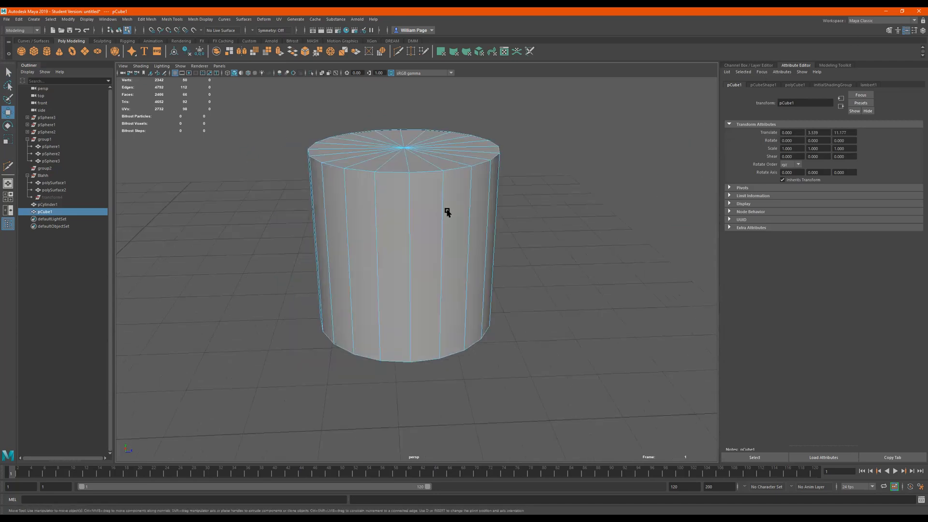
right_click_drag(379, 223, 576, 72)
right_click_drag(575, 136, 577, 136)
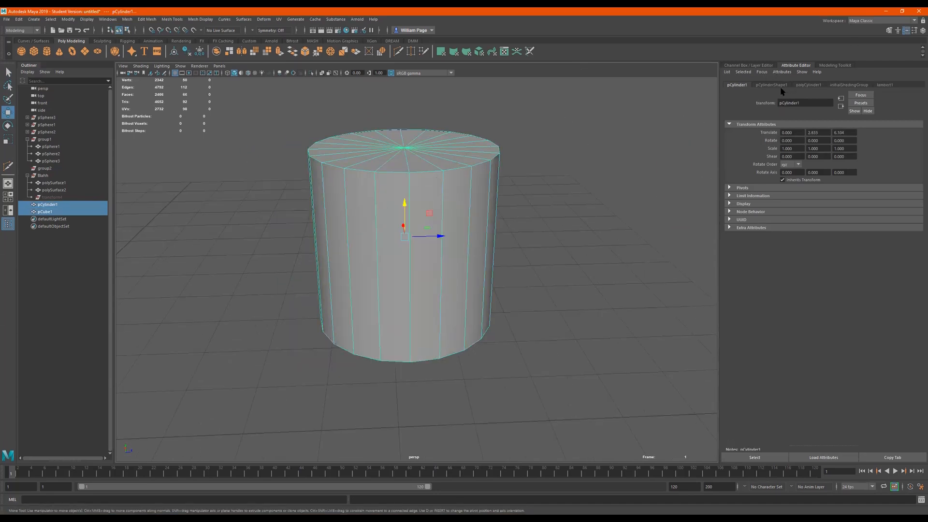
left_click(803, 85)
left_click_drag(811, 158, 816, 159)
Select the uppermost horizontal edge loop around the cylinder's side and remove it with Delete Edge
left_click_drag(310, 293, 470, 261, "alt")
right_click(462, 240)
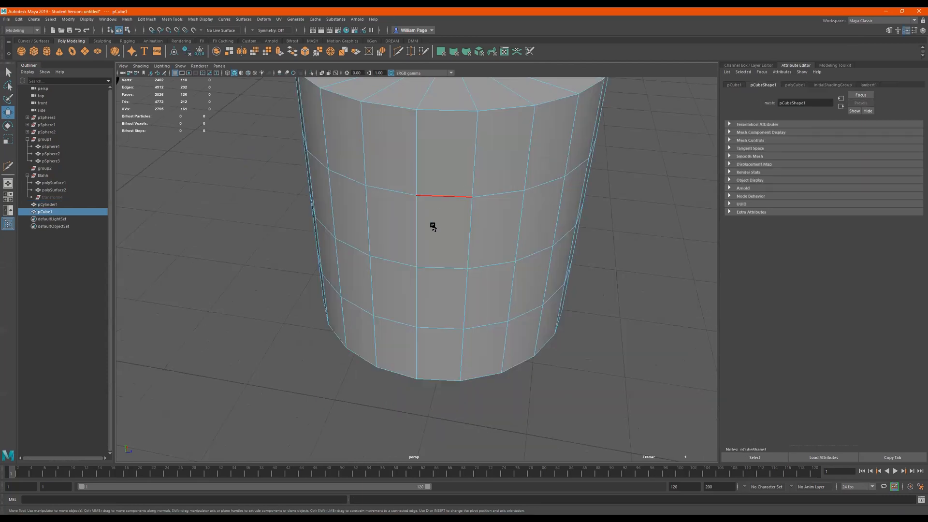
right_click(434, 227)
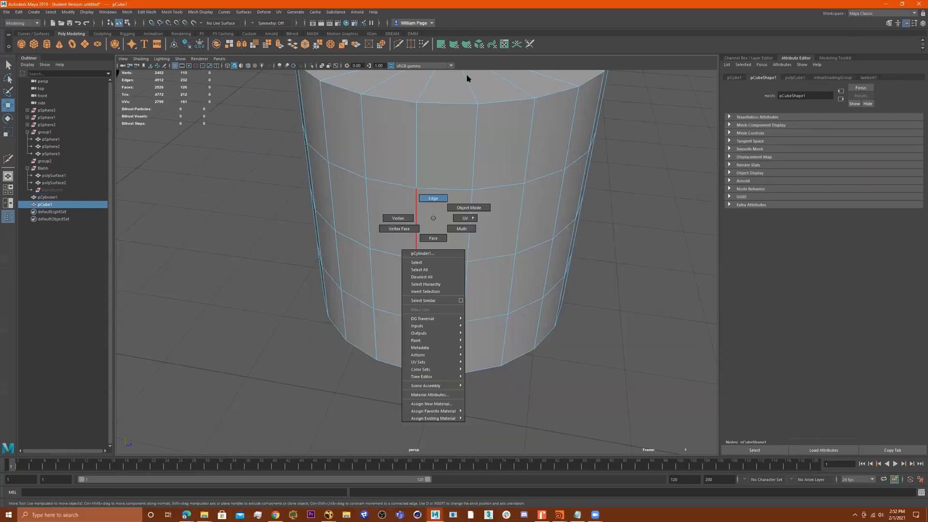
right_click(443, 187)
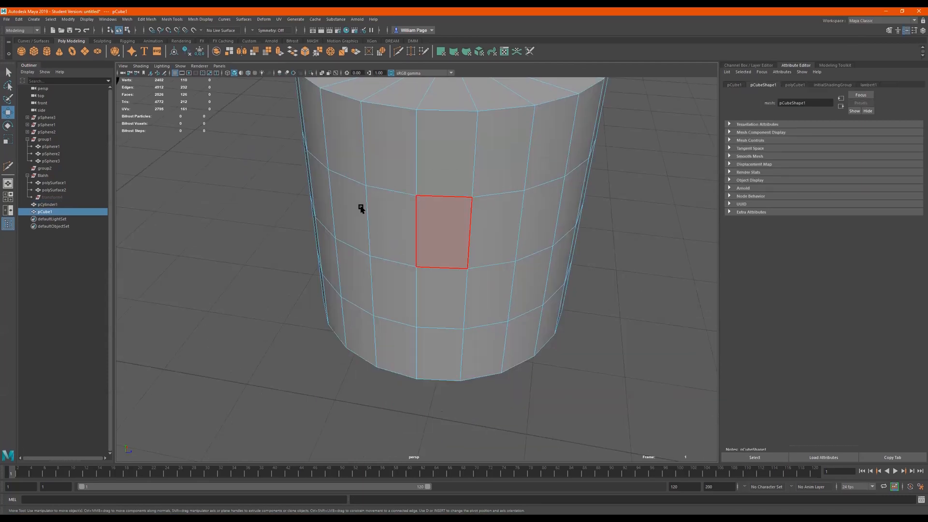
left_click(391, 183)
key("F10")
double_click(389, 195)
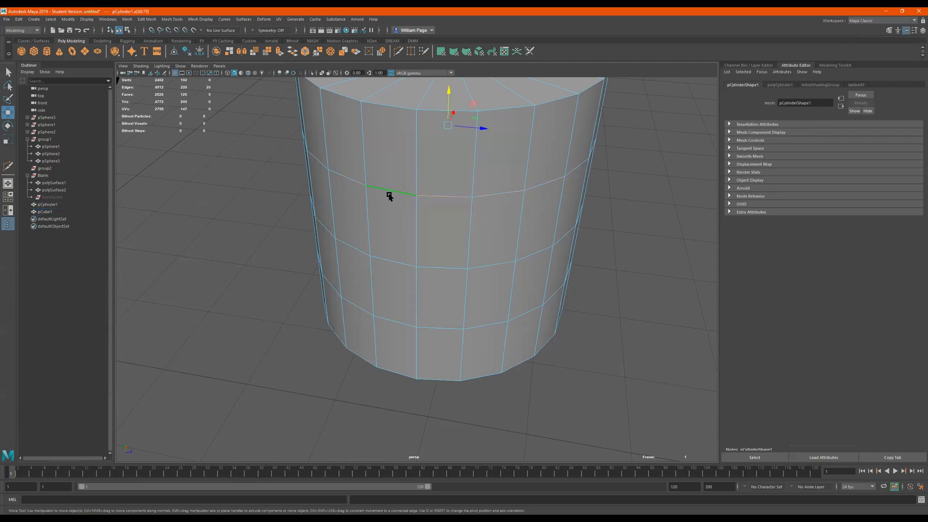
scroll(435, 198, "down", 3)
scroll(457, 201, "up", 1)
left_click_drag(454, 206, 444, 185, "alt")
mouse_move(440, 152)
left_mouse_down()
mouse_move(437, 162)
mouse_move(429, 154)
left_mouse_up()
mouse_move(452, 187)
left_mouse_down("alt")
mouse_move(454, 208)
mouse_move(456, 195)
left_mouse_up("alt")
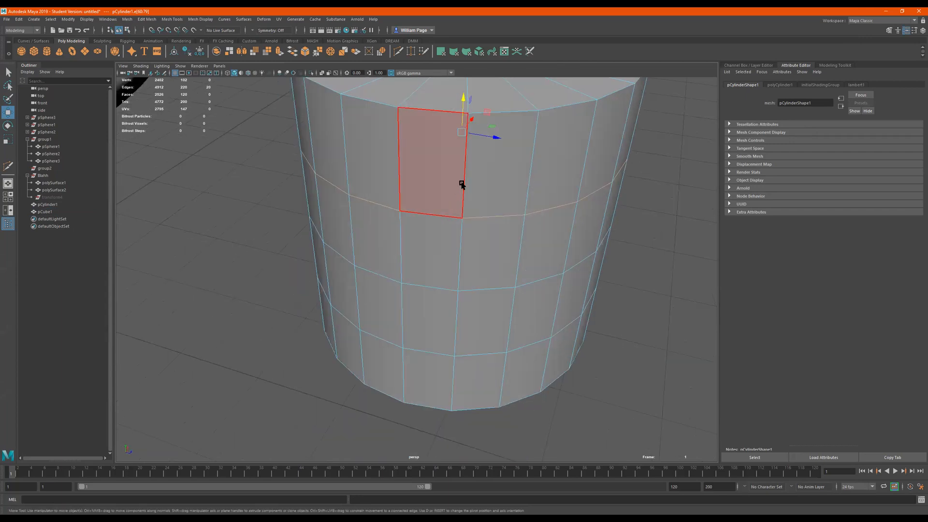
mouse_move(390, 240)
left_mouse_down("alt")
mouse_move(448, 209)
mouse_move(390, 261)
mouse_move(320, 267)
mouse_move(331, 251)
mouse_move(394, 266)
mouse_move(392, 245)
left_mouse_up("alt")
scroll(332, 257, "down", 3)
right_click(394, 245, "shift")
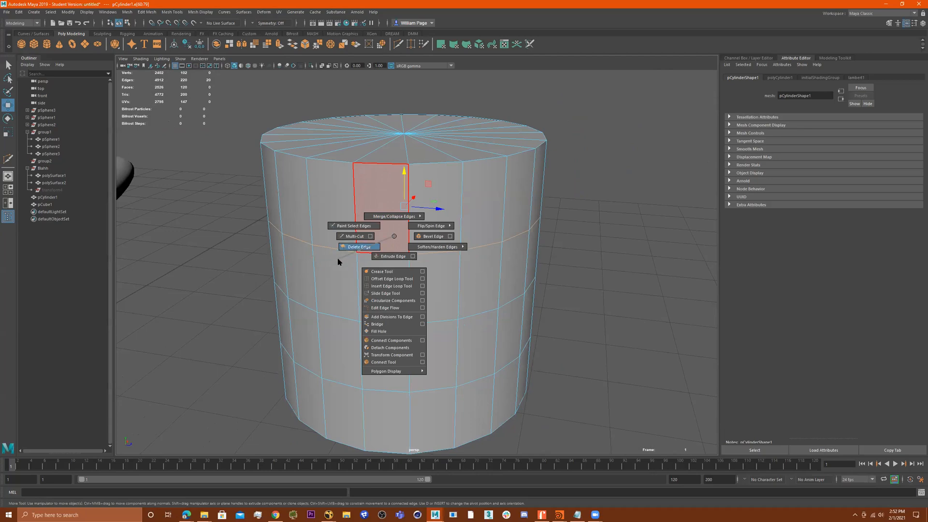
right_click_drag(338, 262, 334, 258, "shift")
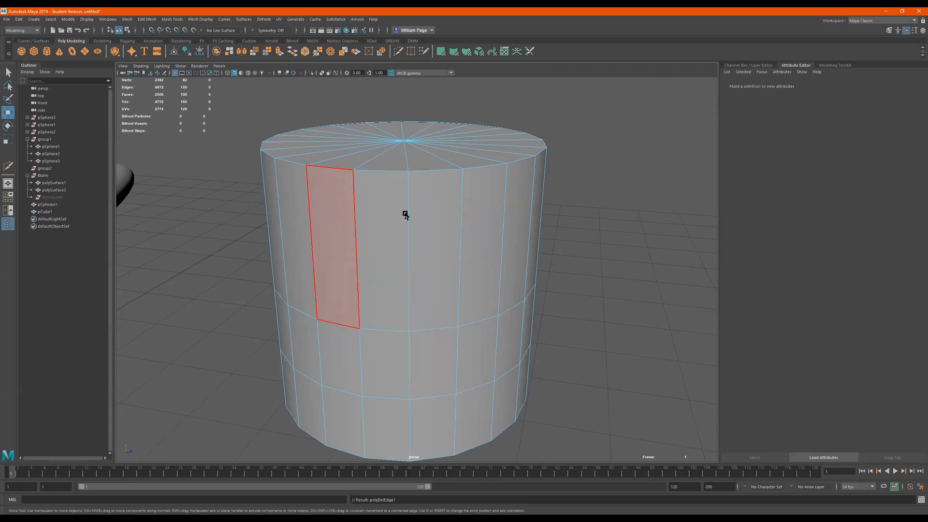
Insert four horizontal edge loops around the tall upper section of the cylinder's side with Multi-Cut
middle_click_drag(372, 212, 421, 199, "alt")
scroll(422, 189, "up", 1)
mouse_move(422, 188)
left_mouse_down("alt")
mouse_move(415, 193)
mouse_move(427, 181)
left_mouse_up("alt")
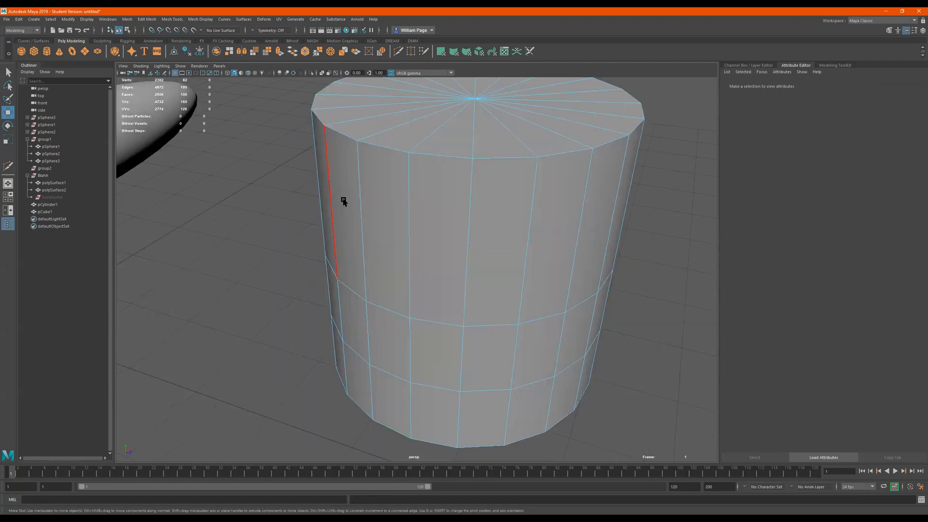
left_click_drag(458, 282, 799, 52, "alt")
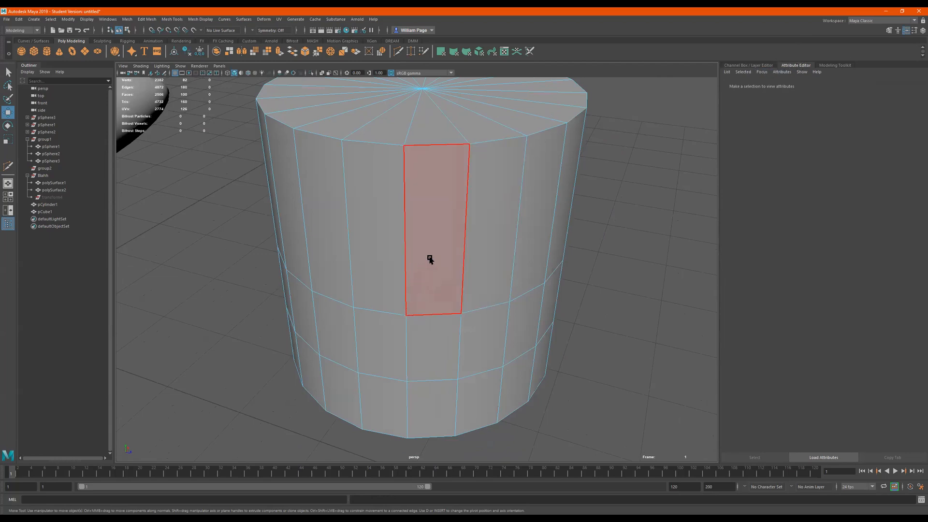
left_click_drag(429, 259, 419, 234, "alt")
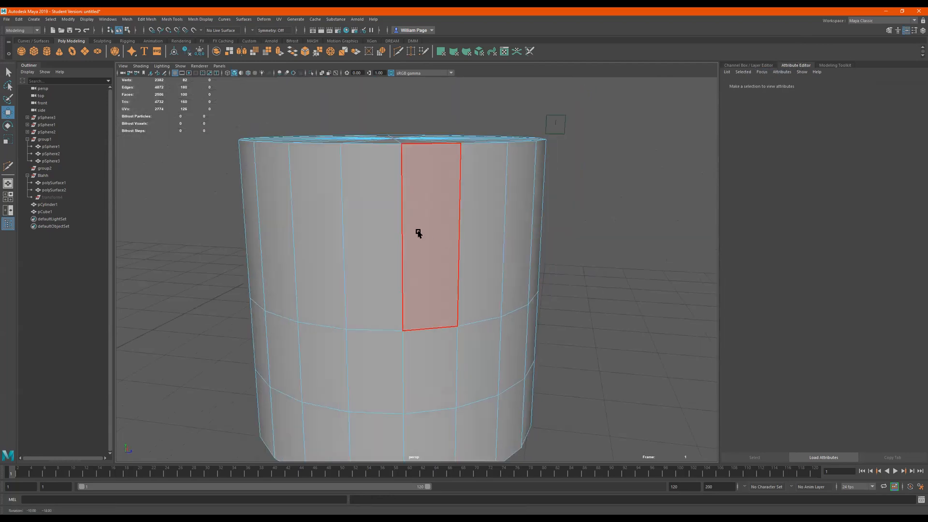
left_click(401, 52)
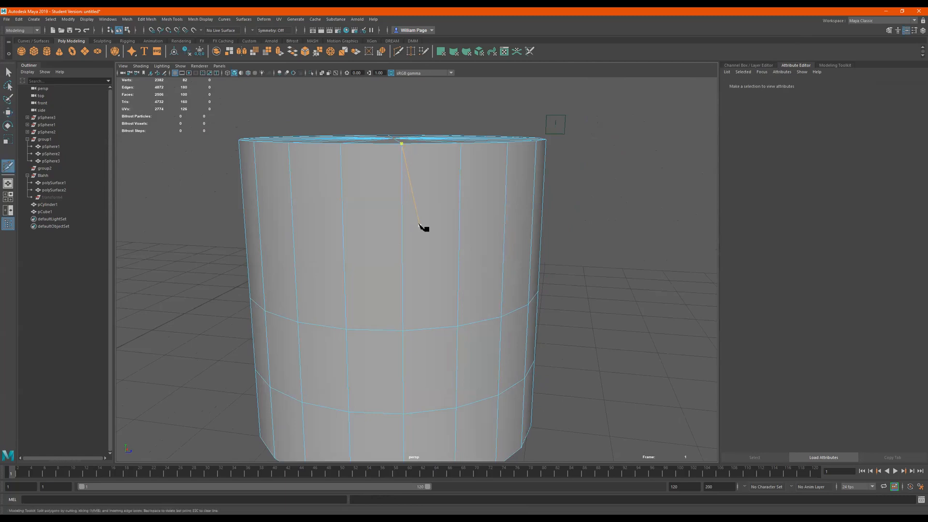
left_click_drag(422, 228, 415, 235, "alt")
left_click_drag(367, 146, 348, 208, "alt")
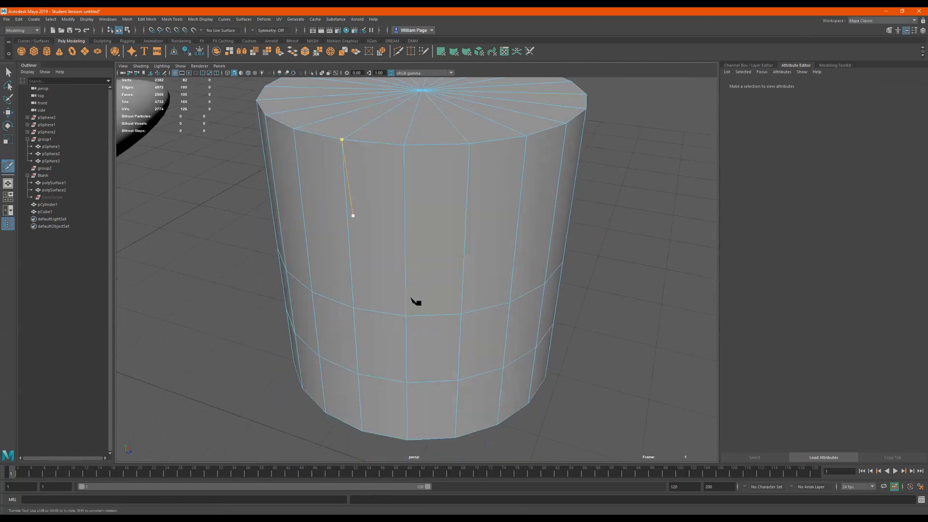
left_click(342, 140)
left_click_drag(437, 228, 399, 227, "alt")
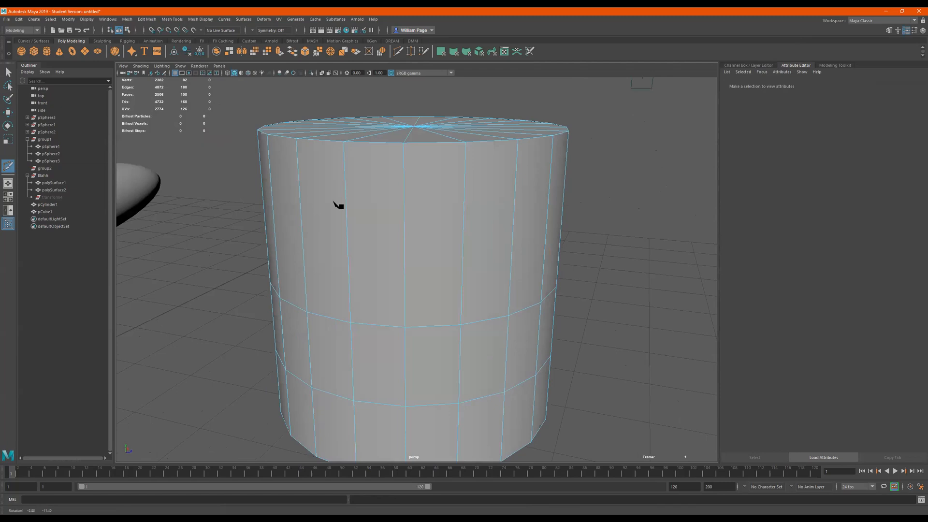
left_click_drag(339, 206, 356, 199, "alt")
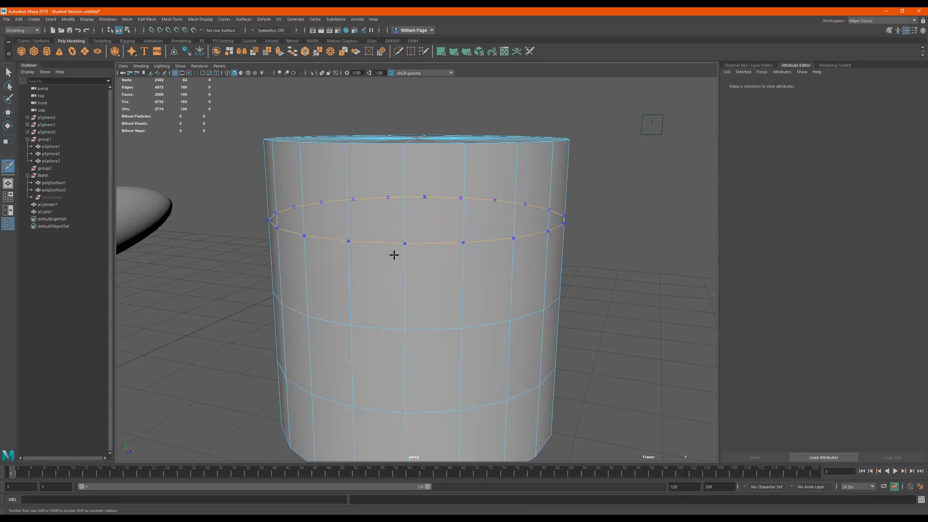
left_click(406, 198, "ctrl")
left_click(406, 261, "ctrl")
left_click(408, 296, "ctrl")
left_click(406, 238, "ctrl")
Insert a vertical edge loop through one column of the cylinder's side faces with Multi-Cut
left_click_drag(445, 218, 394, 210, "alt")
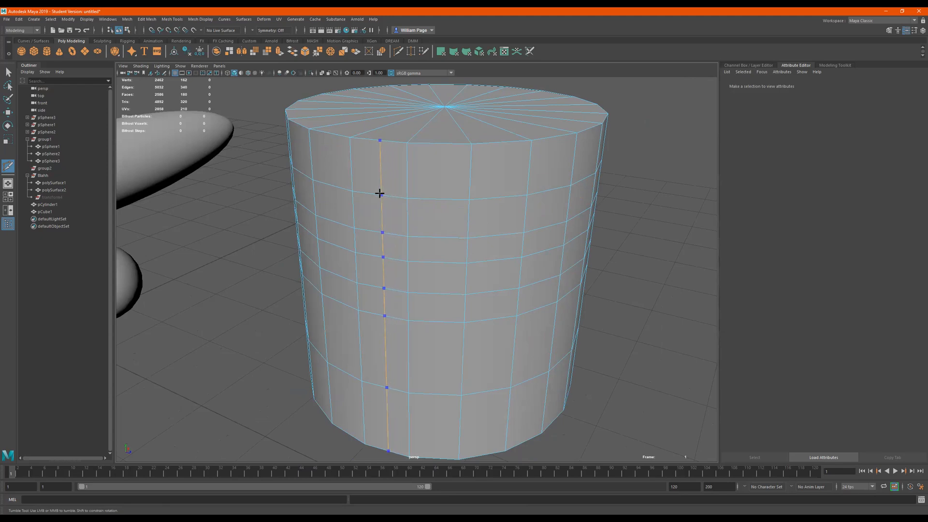
left_click(380, 190, "ctrl")
left_click_drag(467, 204, 478, 222, "alt")
left_click_drag(350, 199, 360, 243, "alt")
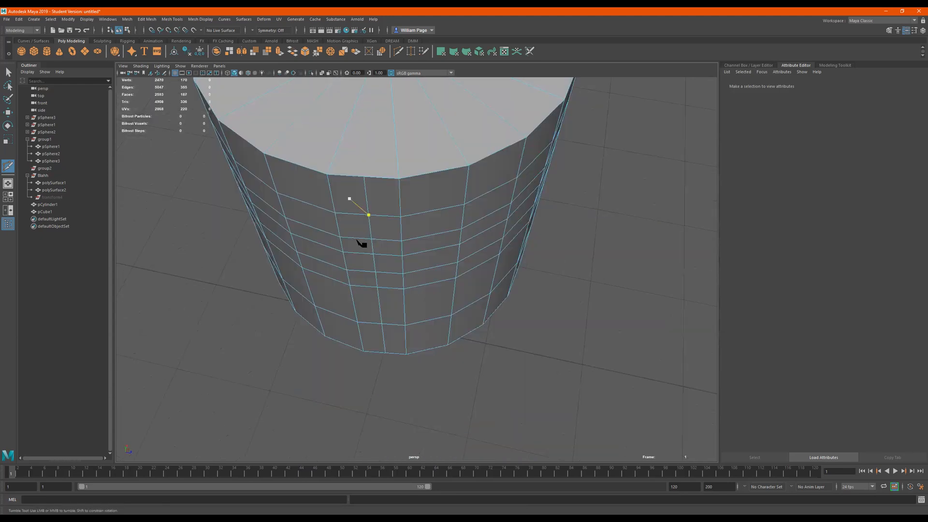
middle_click_drag(360, 243, 356, 264, "alt")
right_click_drag(352, 263, 398, 262, "alt")
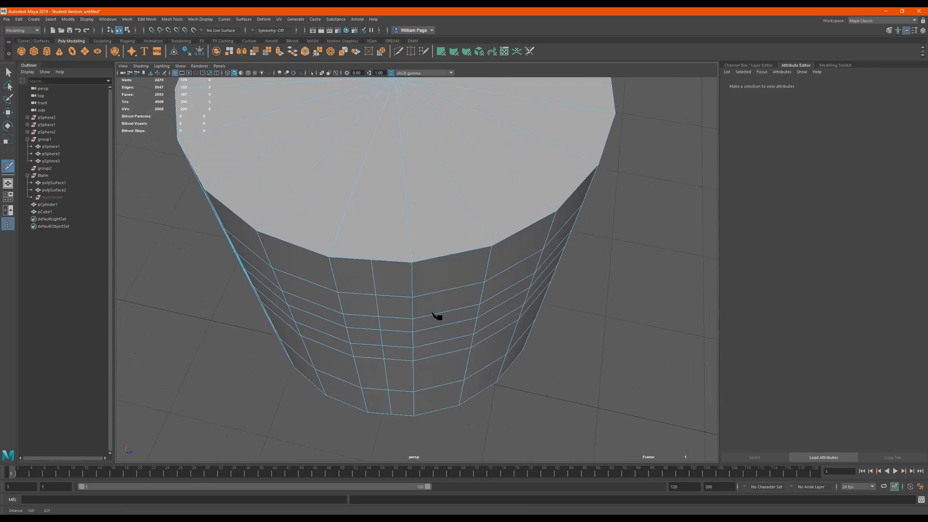
left_click_drag(438, 299, 425, 261, "alt")
Select a triangular cap face and split the side quad below it diagonally from corner to corner with Multi-Cut
key("q")
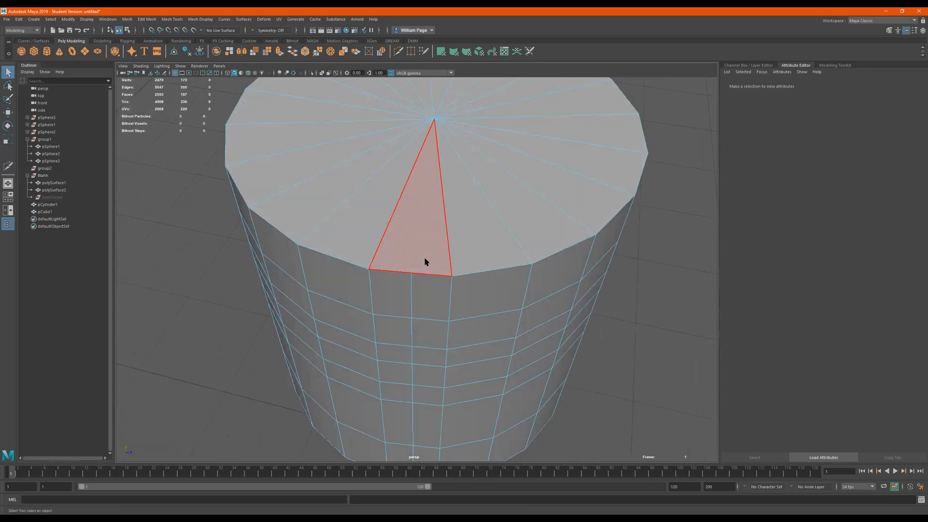
left_click(462, 243)
left_click_drag(485, 251, 437, 240, "alt")
scroll(449, 215, "up", 2)
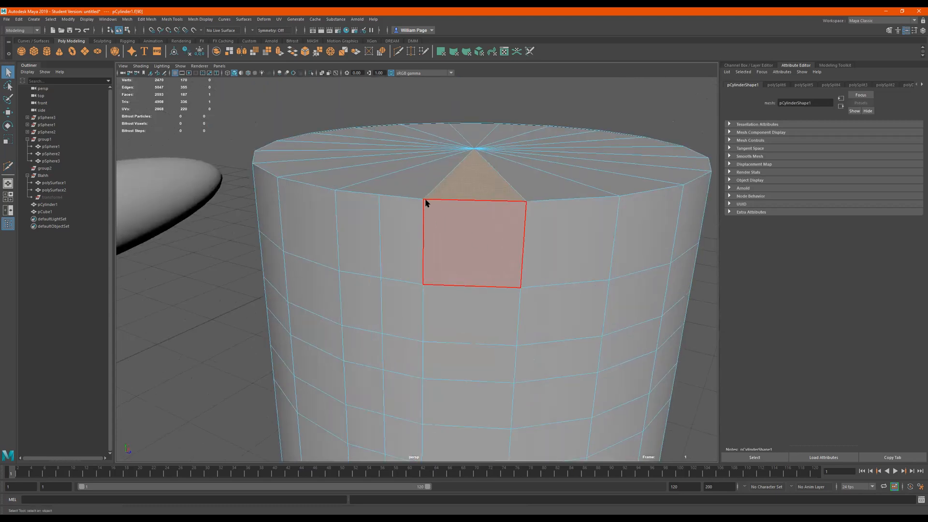
left_click(397, 51)
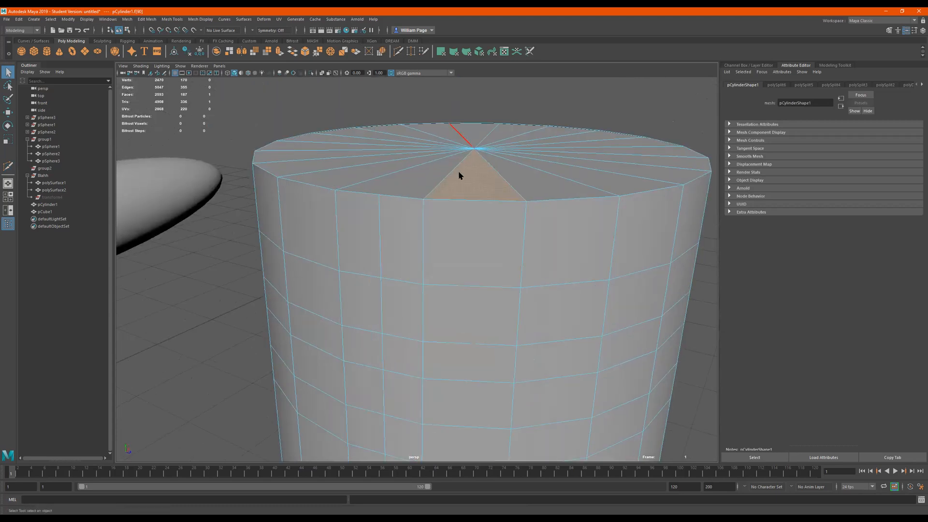
left_click(520, 288)
key("Return")
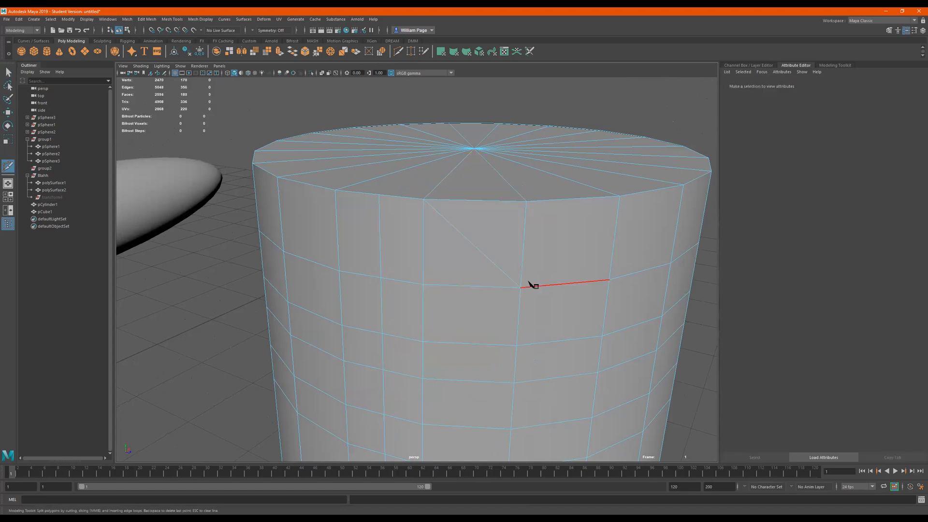
left_click_drag(532, 285, 469, 261, "alt")
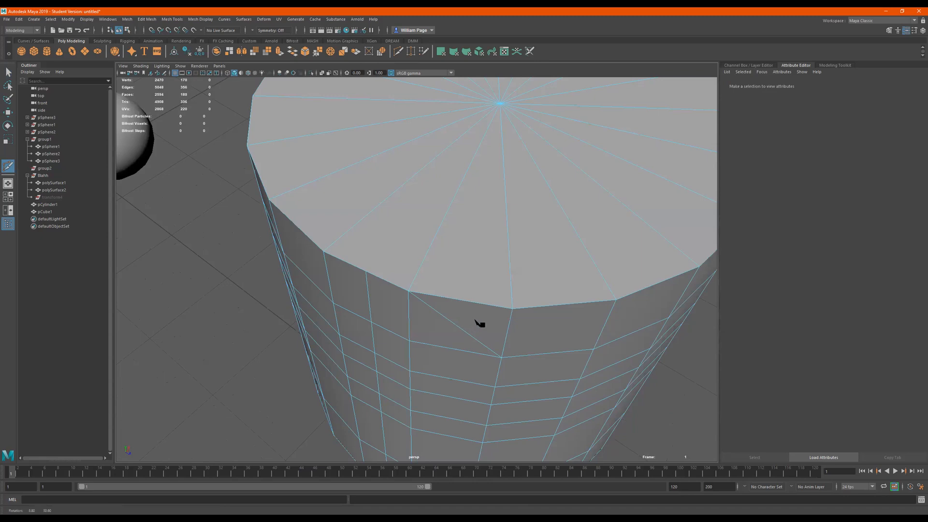
Examine the split side triangles, then the cap face and its corner vertices where the vertical loop meets the cylinder's top rim
key("q")
left_click_drag(474, 324, 474, 308, "alt")
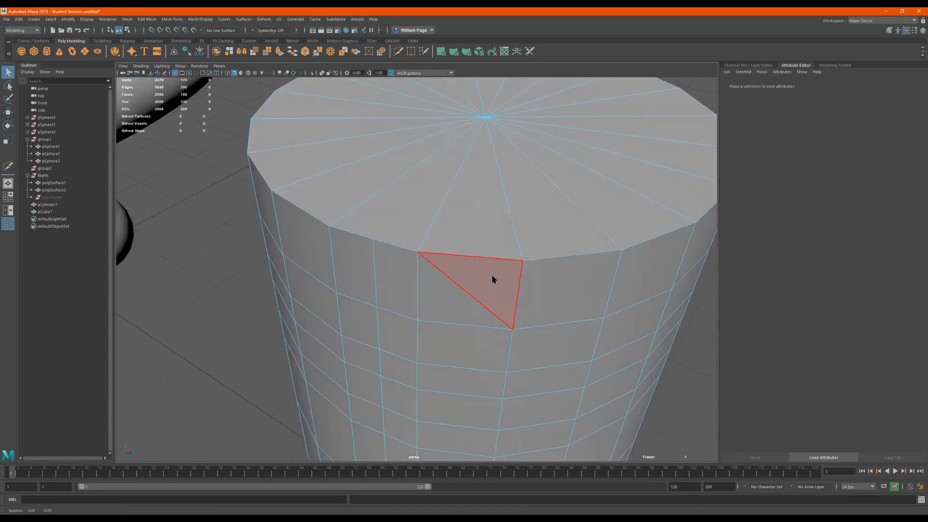
left_click(460, 290)
left_click_drag(380, 235, 454, 347, "alt")
left_click(428, 308)
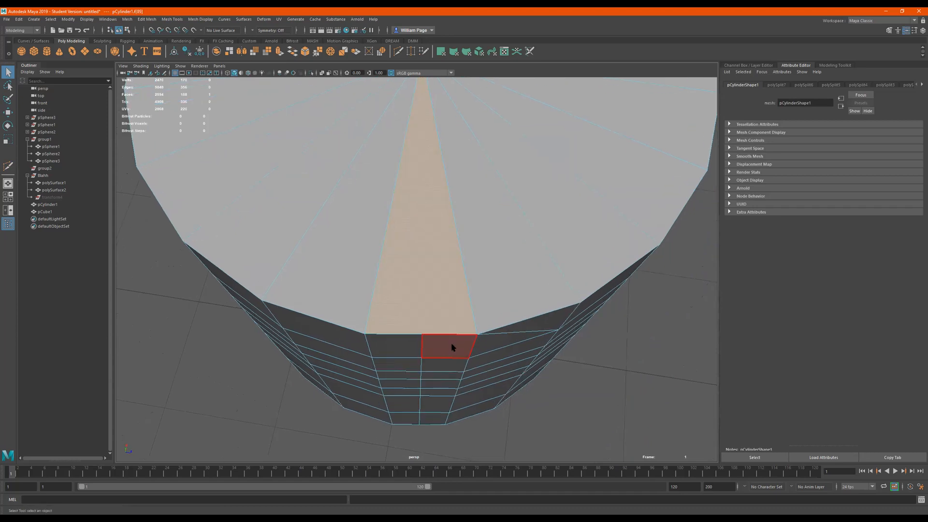
right_click_drag(422, 322, 402, 317)
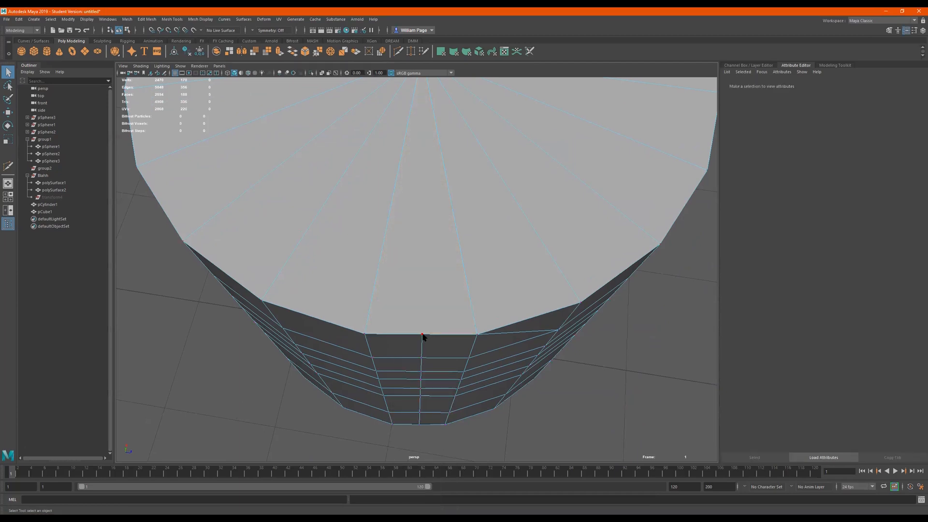
left_click(422, 335)
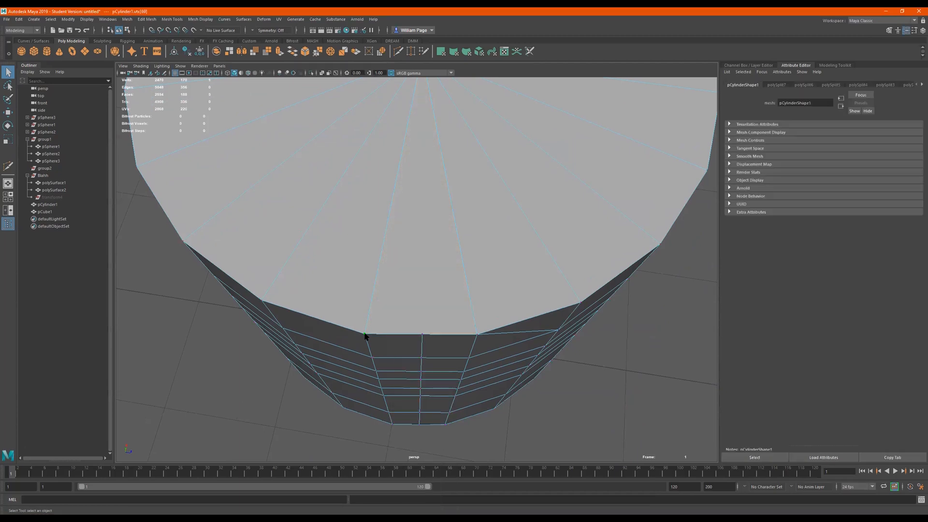
middle_click_drag(441, 111, 440, 213, "alt")
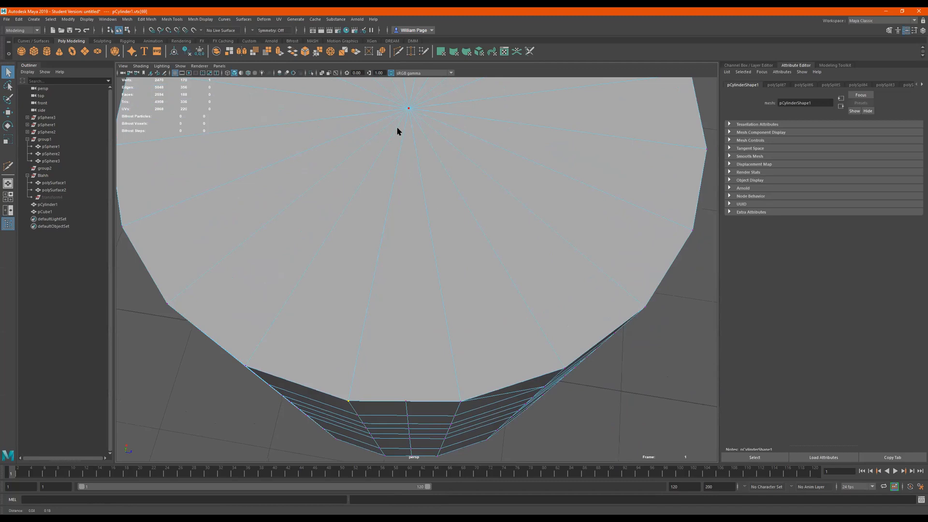
middle_click_drag(397, 131, 401, 141, "alt")
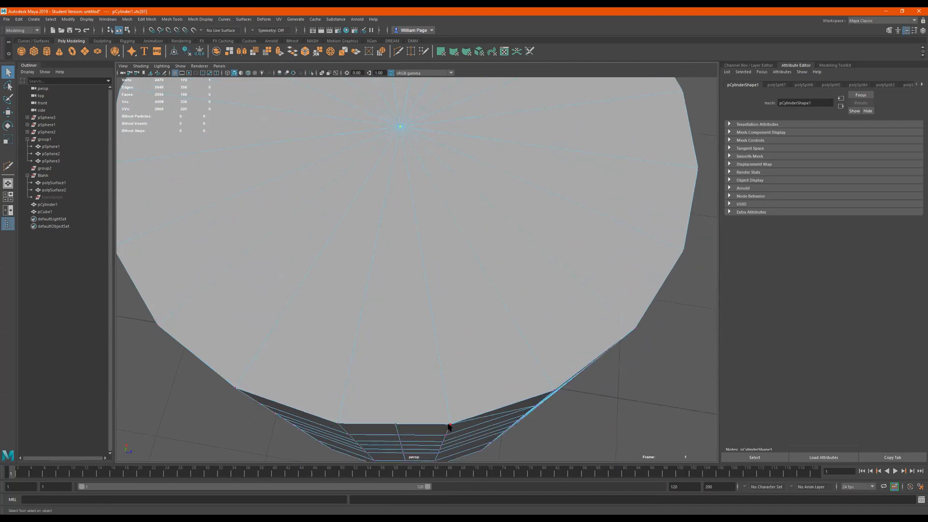
scroll(379, 404, "down", 4)
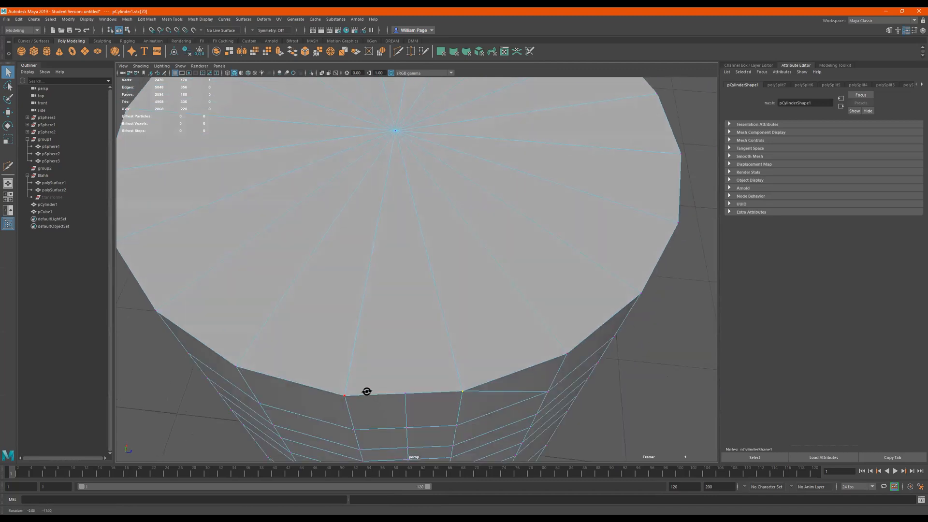
Examine individual triangular faces on the cylinder's top cap and how they meet the rim, selecting several of them in turn
scroll(342, 297, "down", 2)
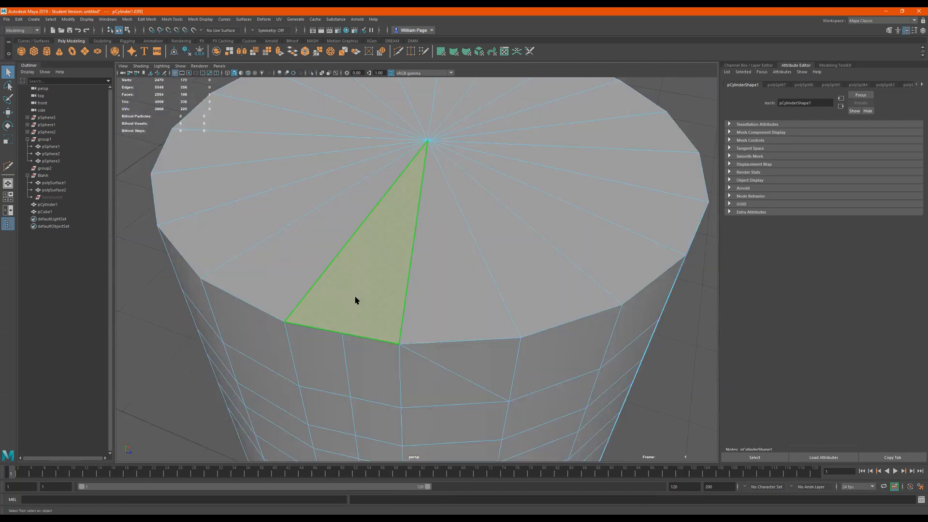
left_click(448, 297)
left_click(362, 291)
left_click_drag(324, 353, 313, 367, "alt")
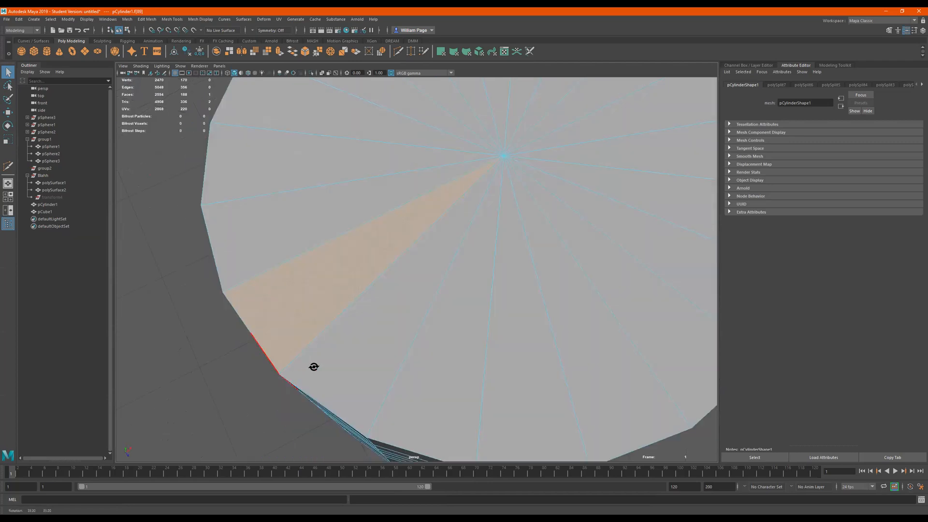
scroll(363, 274, "down", 4)
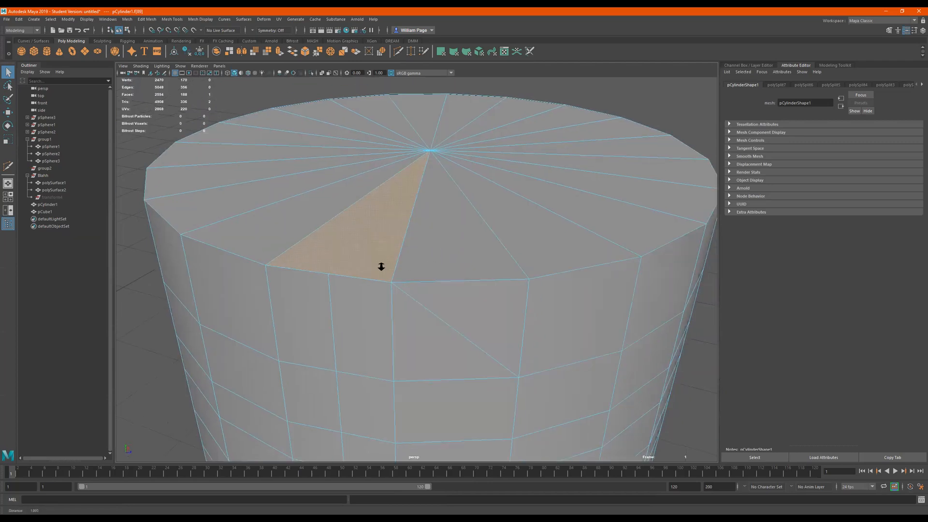
scroll(381, 267, "down", 1)
left_click_drag(340, 272, 386, 301, "alt")
left_click(578, 257)
left_click(589, 206)
scroll(442, 325, "down", 1)
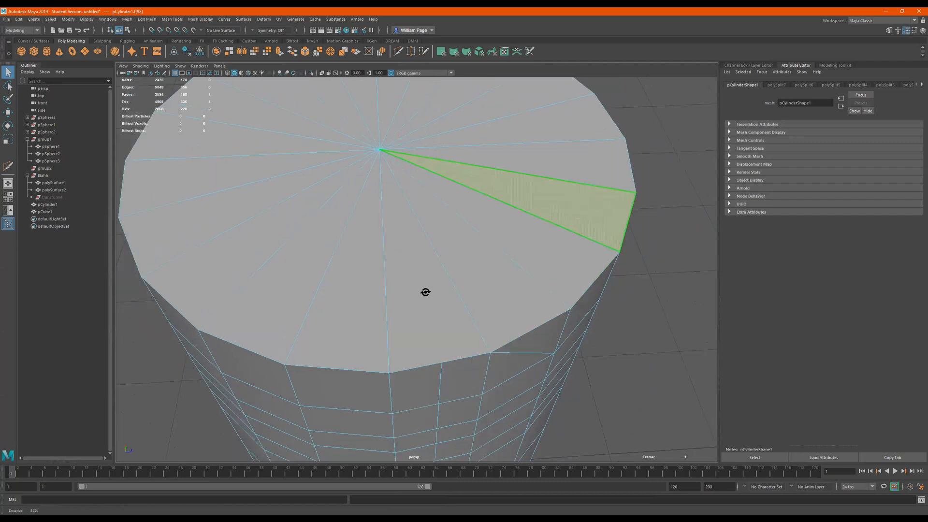
scroll(426, 292, "down", 2)
scroll(461, 299, "down", 3)
left_click_drag(461, 299, 449, 270, "alt")
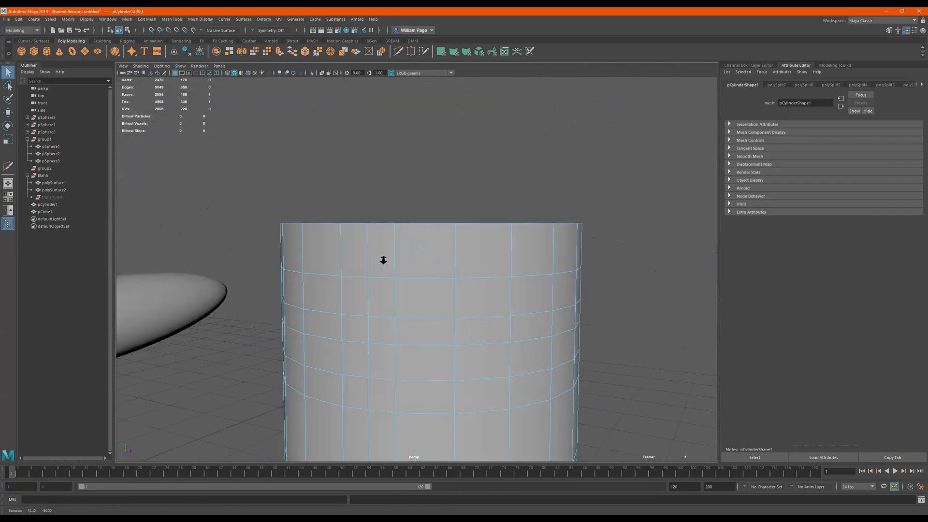
Select one full horizontal ring of the cylinder's side faces as a face loop and check it around the back
left_click_drag(384, 260, 435, 303, "alt")
scroll(452, 268, "down", 2)
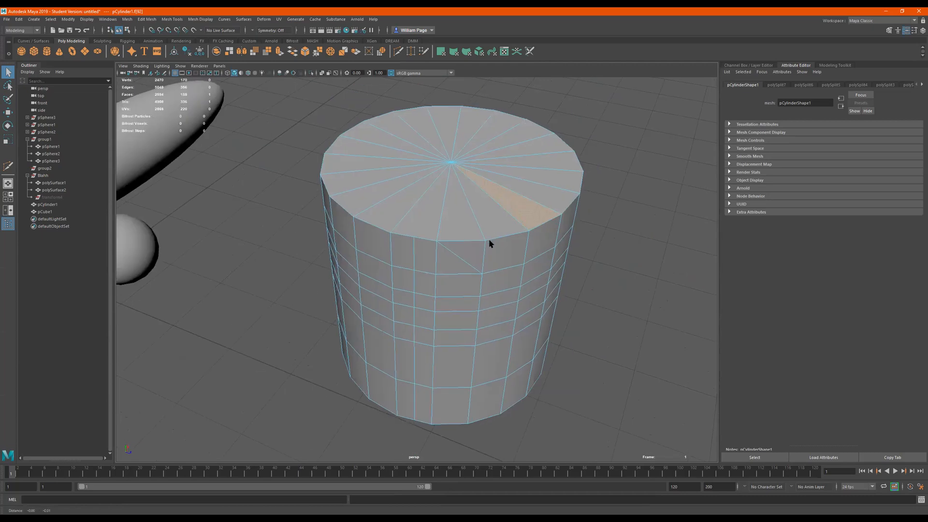
left_click_drag(503, 263, 426, 255, "alt")
right_click_drag(430, 244, 510, 240, "alt")
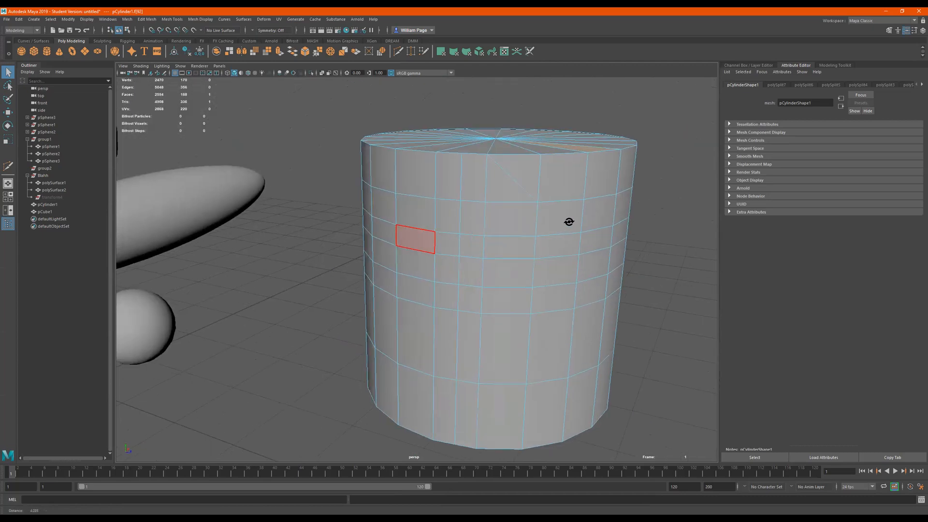
left_click_drag(570, 222, 499, 222, "alt")
middle_click_drag(499, 222, 477, 234, "alt")
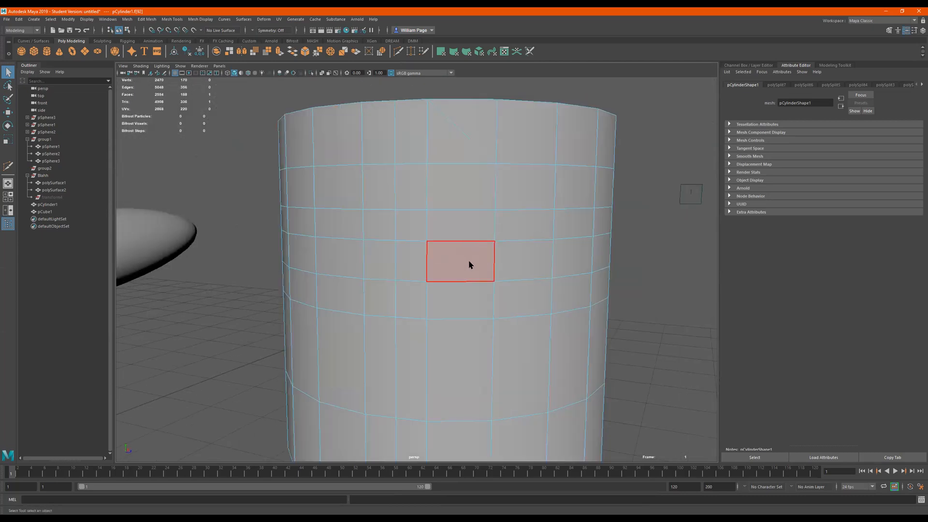
left_click_drag(354, 276, 454, 261, "alt")
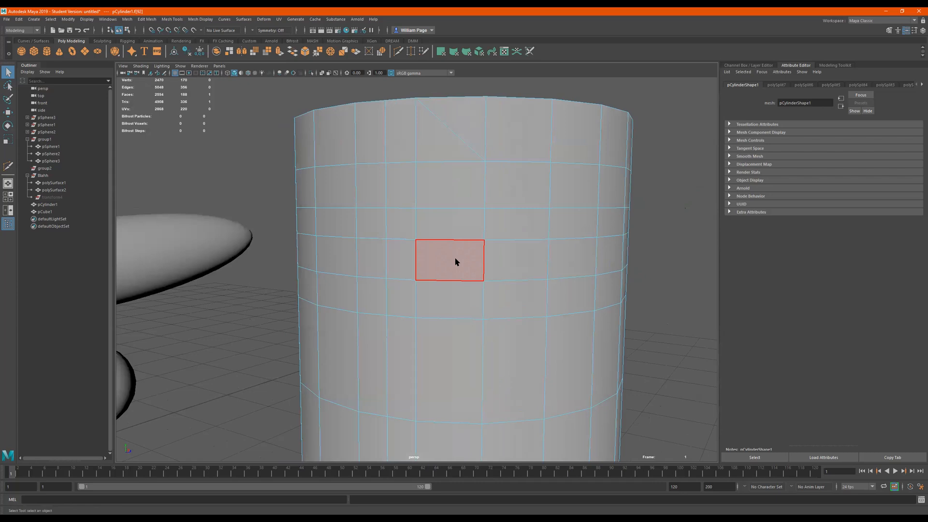
left_click(455, 262)
double_click(407, 262, "shift")
scroll(337, 326, "down", 6)
left_click_drag(438, 328, 927, 262, "alt")
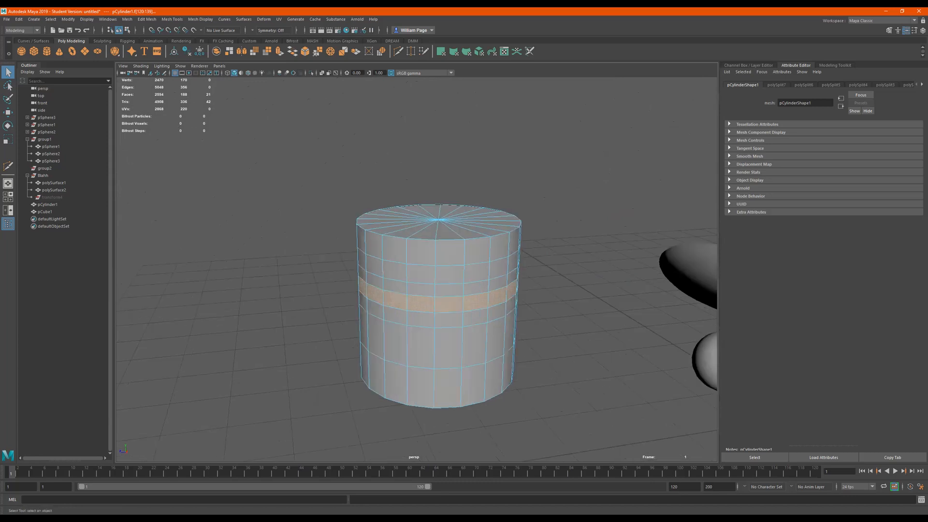
Box-select a horizontal band of the cylinder's side faces in shaded display and inspect the selection from the other side
middle_click_drag(533, 287, 433, 276, "alt")
left_click_drag(435, 276, 425, 282, "alt")
right_click_drag(286, 301, 353, 284, "alt")
left_click_drag(352, 283, 343, 257, "alt")
middle_click_drag(343, 256, 464, 252, "alt")
left_click_drag(464, 253, 453, 249, "alt")
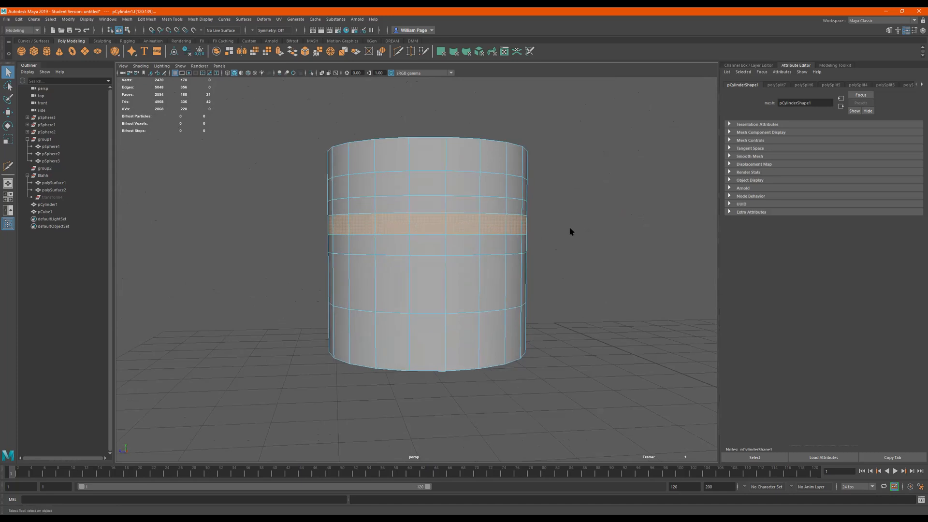
key("4")
mouse_move(574, 240)
middle_mouse_down("alt")
mouse_move(565, 254)
mouse_move(572, 222)
mouse_move(570, 232)
middle_mouse_up("alt")
key("5")
left_click(573, 257)
left_click_drag(572, 231, 256, 231)
left_click_drag(576, 272, 93, 271, "alt")
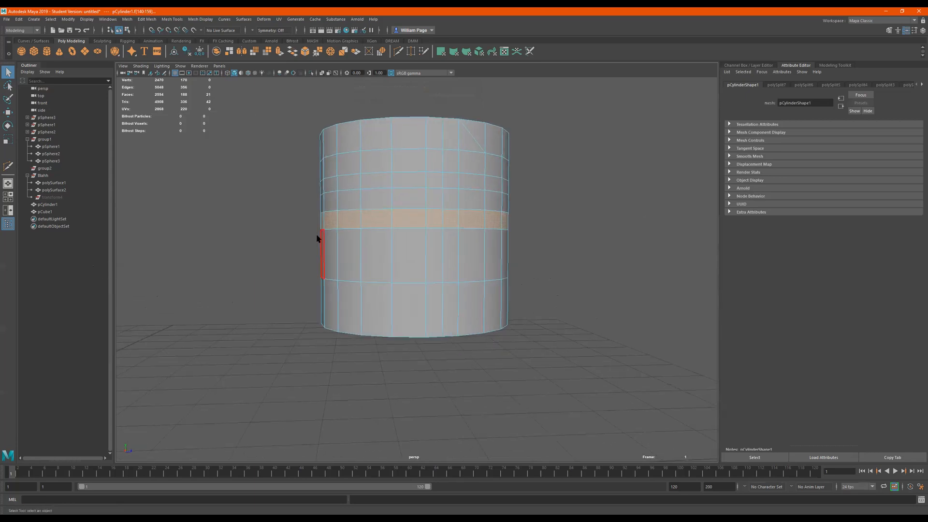
Box-select the cylinder's side faces in wireframe display, first one tall band, then the two adjacent bands above it
key("4")
left_click_drag(553, 254, 236, 254)
middle_click_drag(507, 248, 508, 281, "alt")
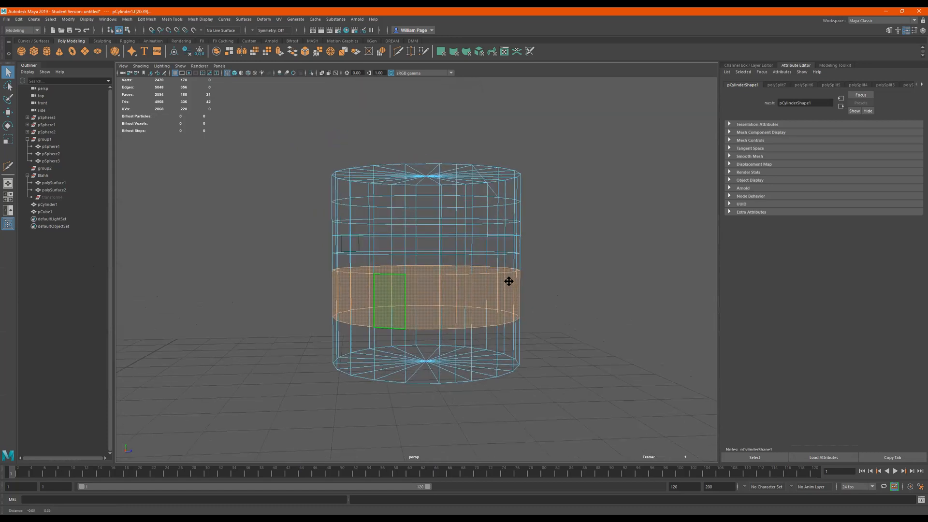
left_click_drag(420, 249, 274, 253)
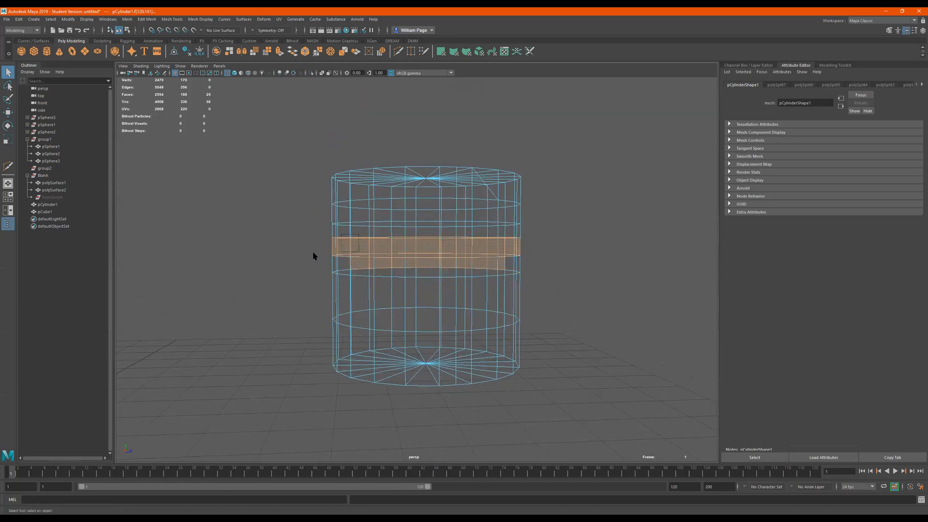
left_click_drag(548, 247, 285, 263)
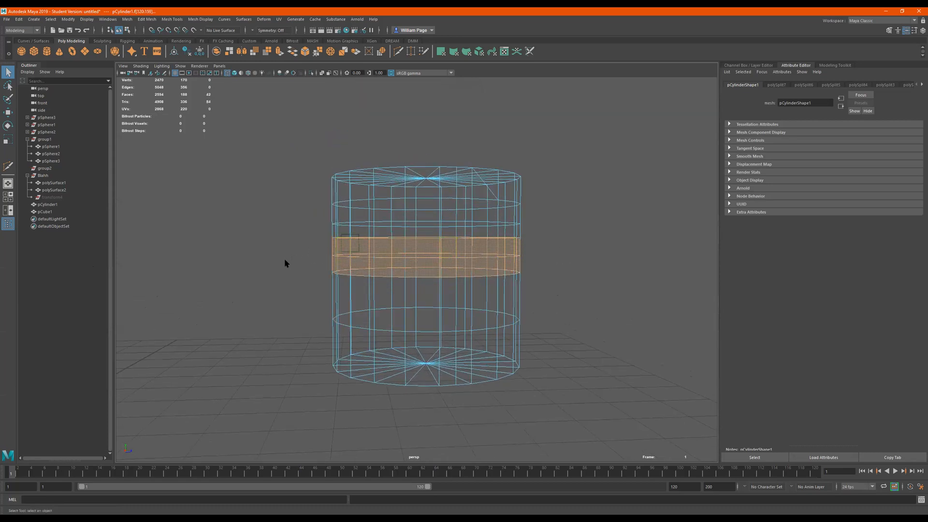
Clear the face selection and box-select three adjacent bands of side faces all around the cylinder
left_click(611, 255)
left_click_drag(553, 247, 234, 251)
left_click(546, 239)
left_click_drag(545, 233, 306, 263)
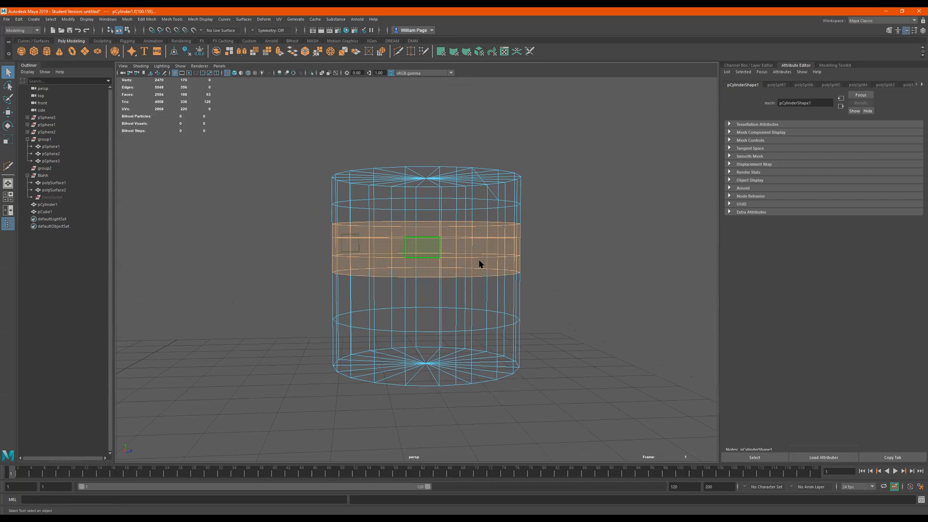
Switch to shaded display and select only the middle ring of side faces as a face loop
key("5")
left_click_drag(548, 252, 277, 255)
left_click(444, 251)
left_click(417, 251)
double_click(394, 251, "shift")
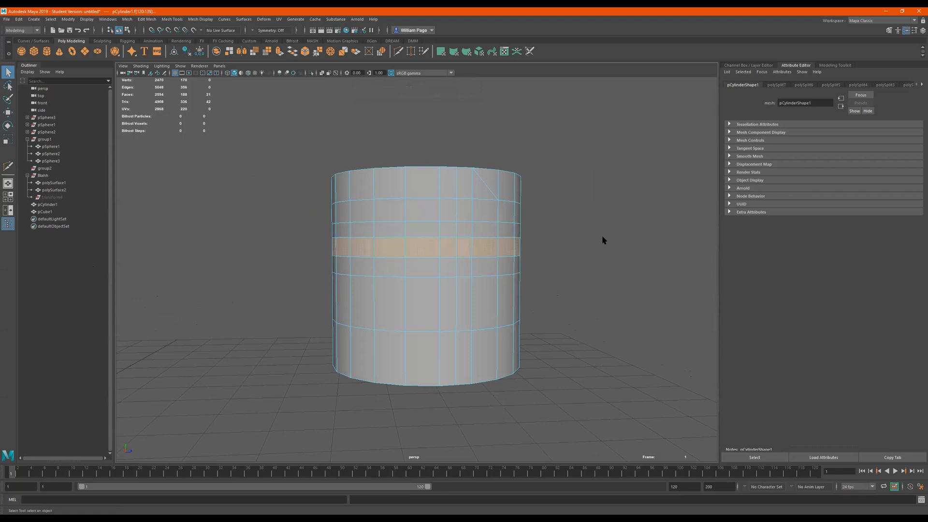
Clear the ring and box-select the bands of side faces around the cylinder's middle while staying in shaded display
left_click(591, 248)
left_click_drag(560, 250, 261, 252)
left_click_drag(565, 233, 263, 271)
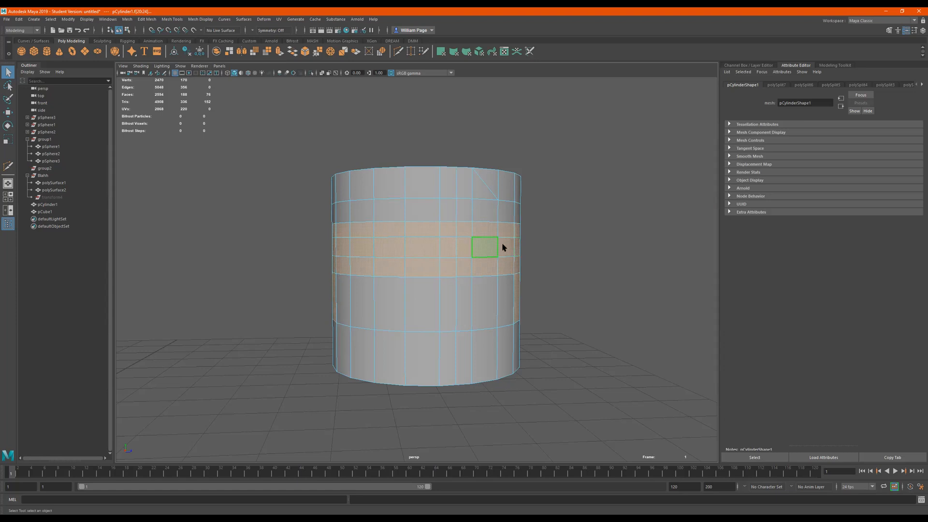
left_click(497, 279)
left_click_drag(588, 224, 323, 267)
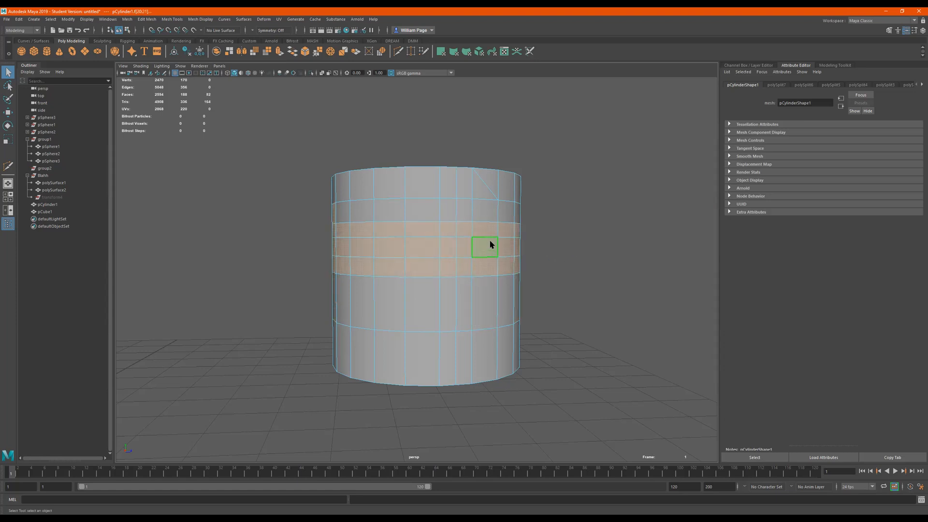
Box-select the middle side faces in wireframe, deselect those below to leave a single ring, and return to shaded display
key("4")
left_click_drag(599, 198, 270, 237)
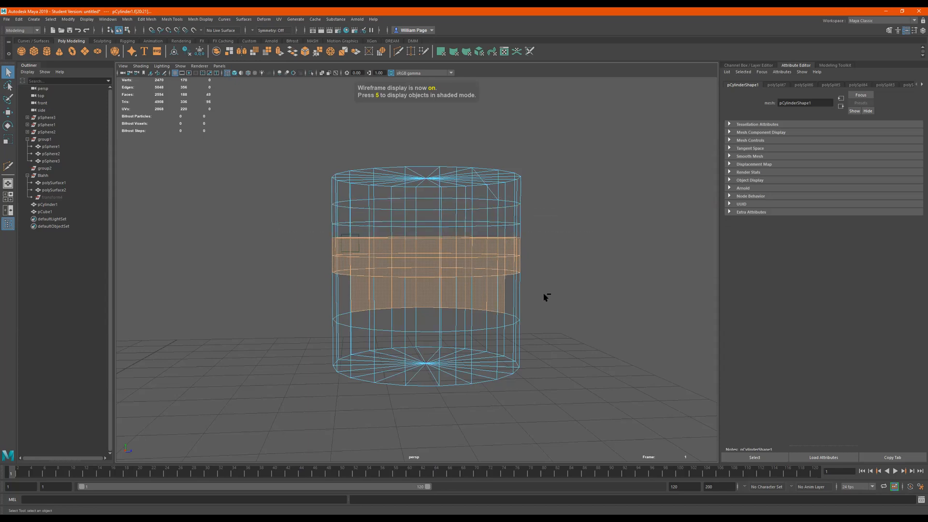
left_click_drag(556, 269, 92, 411, "ctrl")
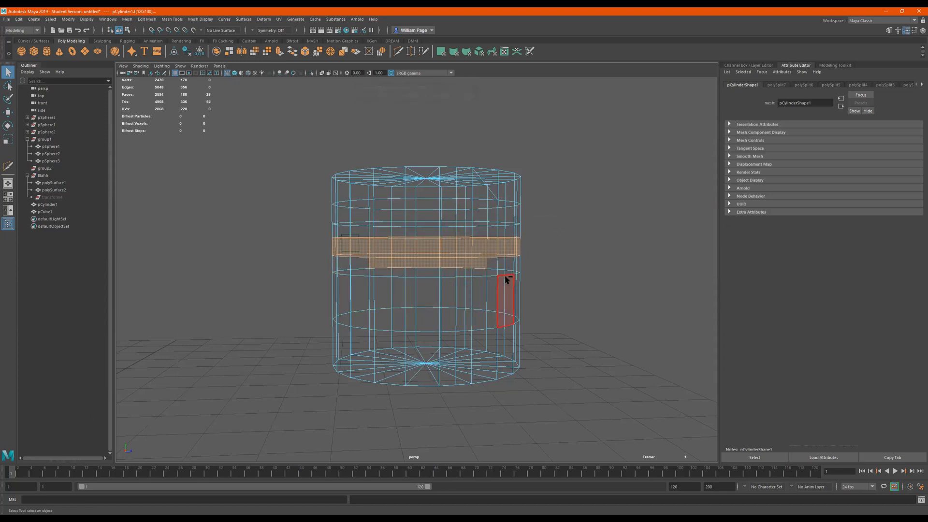
mouse_move(521, 266)
left_mouse_down("ctrl")
mouse_move(215, 342)
mouse_move(516, 284)
left_mouse_up("ctrl")
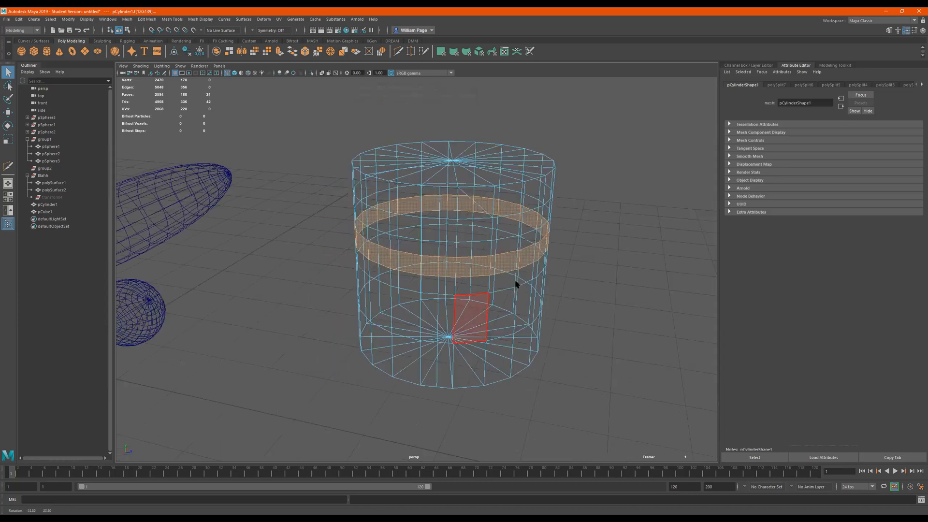
key("5")
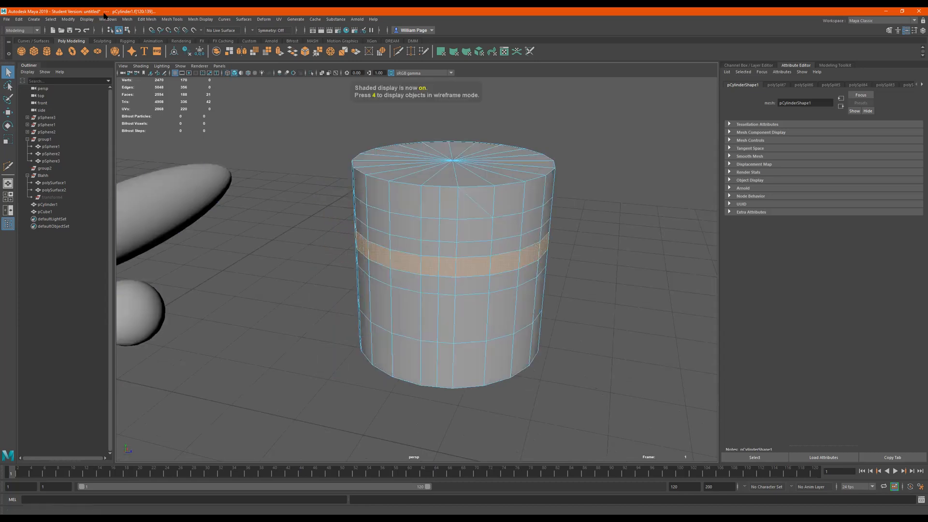
left_click(111, 19)
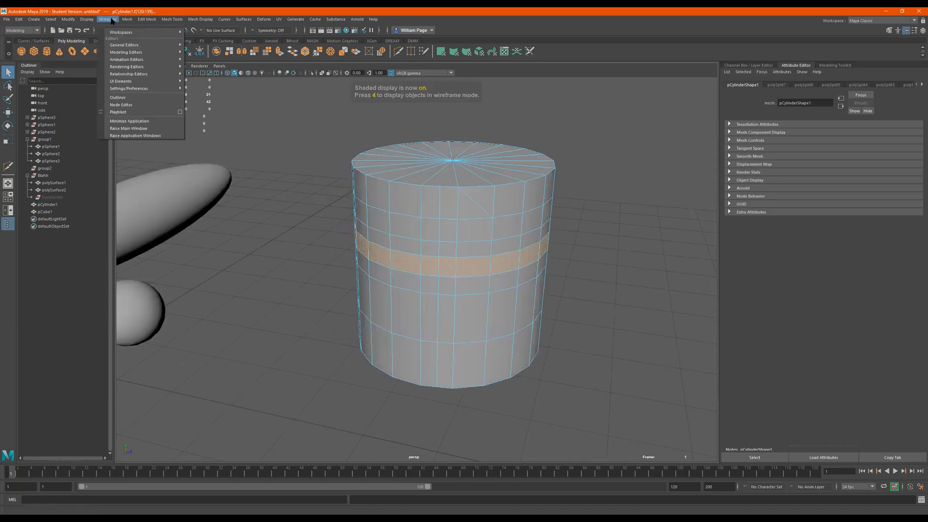
mouse_move(127, 19)
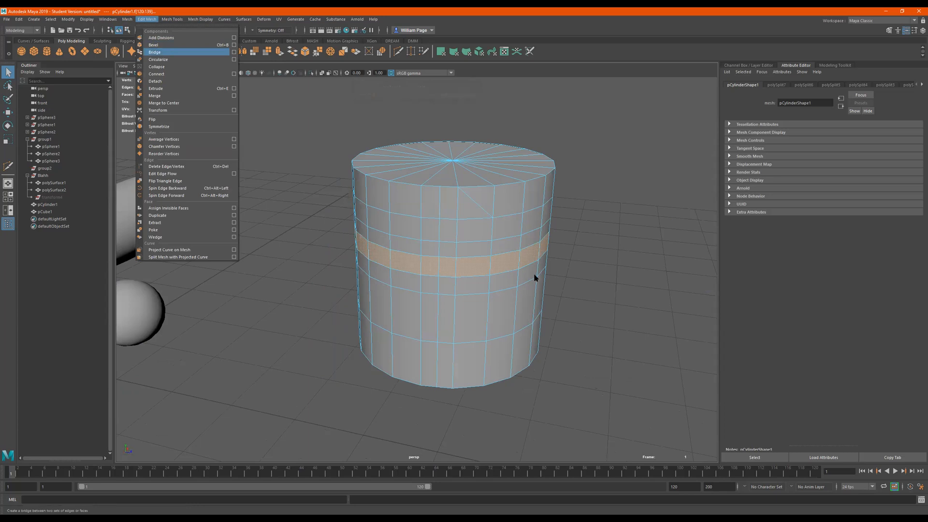
left_click(616, 260)
Return the cylinder to object mode, then select the cube and frame it in the view
right_click_drag(556, 263, 470, 265, "alt")
right_click(471, 247)
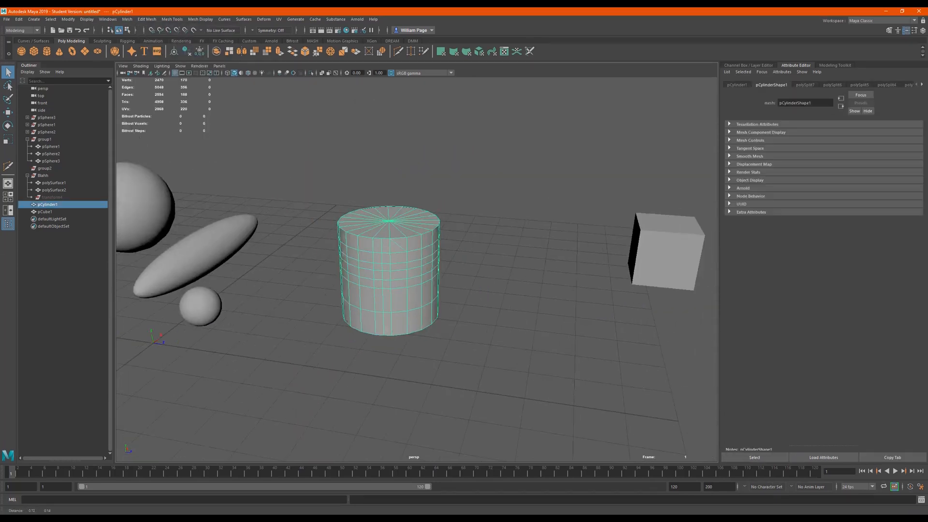
left_click(644, 241)
key("f")
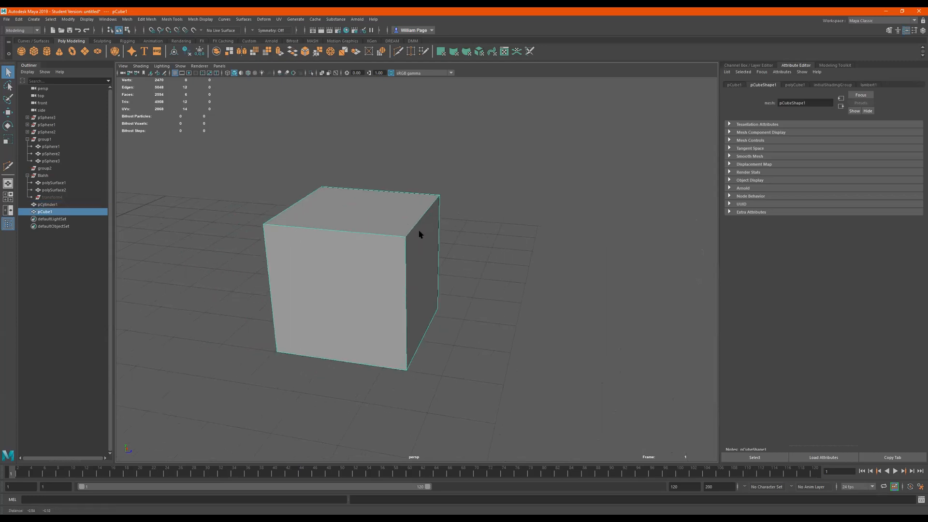
Insert two horizontal edge loops around the cube with Multi-Cut, one near the top and one near the bottom
left_click(398, 51)
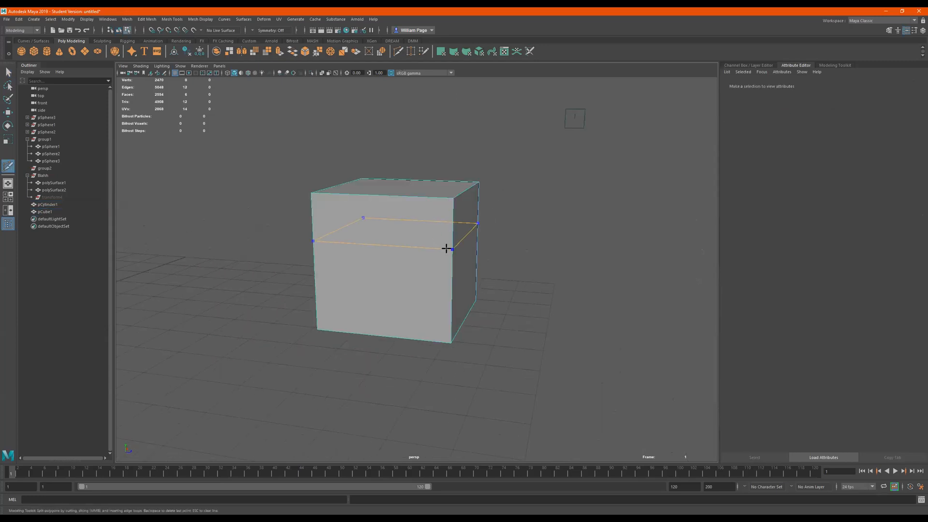
left_click(437, 228, "ctrl")
left_click(448, 298, "ctrl")
Insert two vertical edge loops in each of the cube's other two directions with Multi-Cut, giving a three-by-three grid per side
left_click_drag(512, 298, 414, 219, "alt")
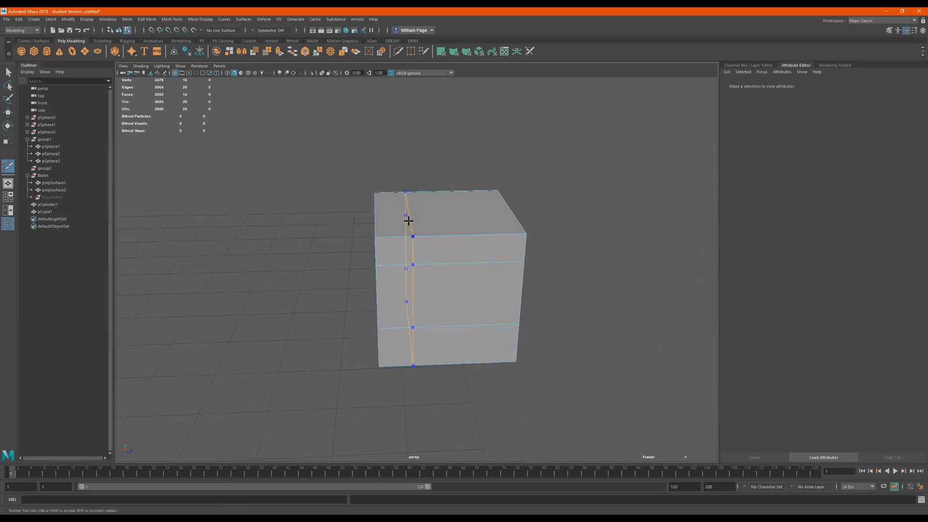
left_click(477, 214, "ctrl")
left_click_drag(512, 259, 481, 198, "alt")
left_click(494, 201, "ctrl")
left_click(557, 201, "ctrl")
left_click_drag(565, 221, 430, 231, "alt")
Leave Multi-Cut and select the centre face on the cube's underside
key("q")
left_click(464, 249)
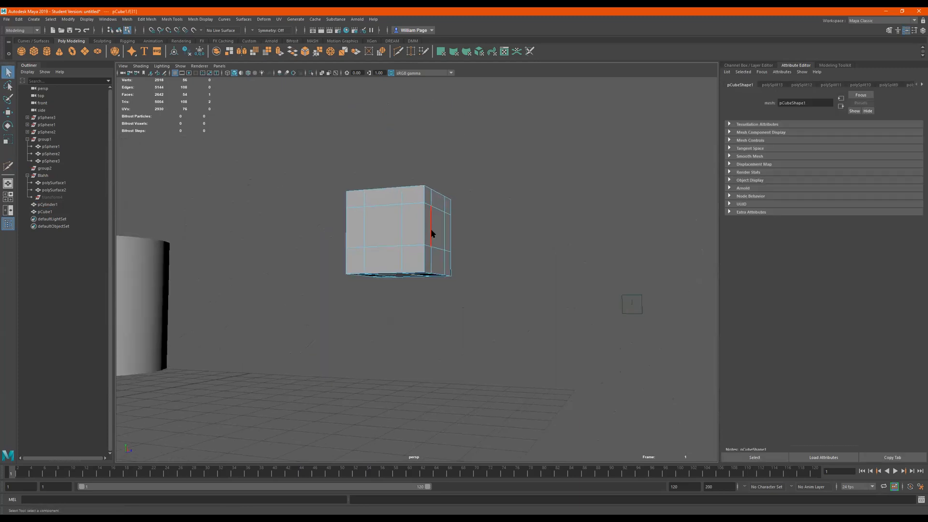
left_click_drag(478, 261, 483, 254, "alt")
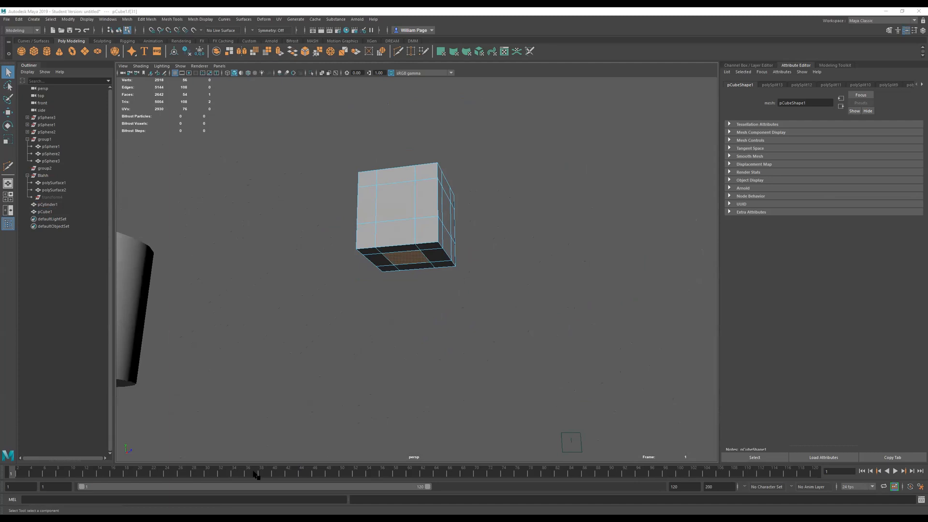
left_click_drag(407, 265, 439, 211, "alt")
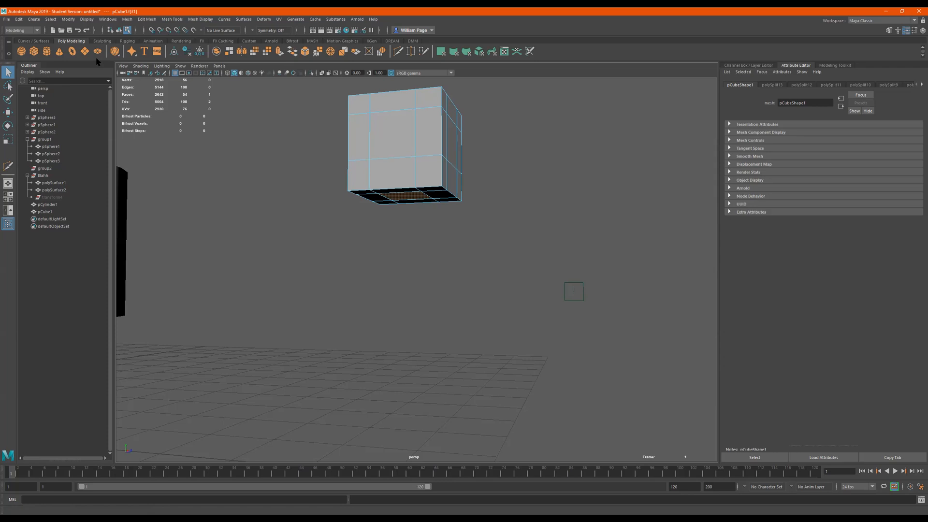
Try extruding the centre face on the cube's underside downward, and undo the extrusion
left_click(280, 51)
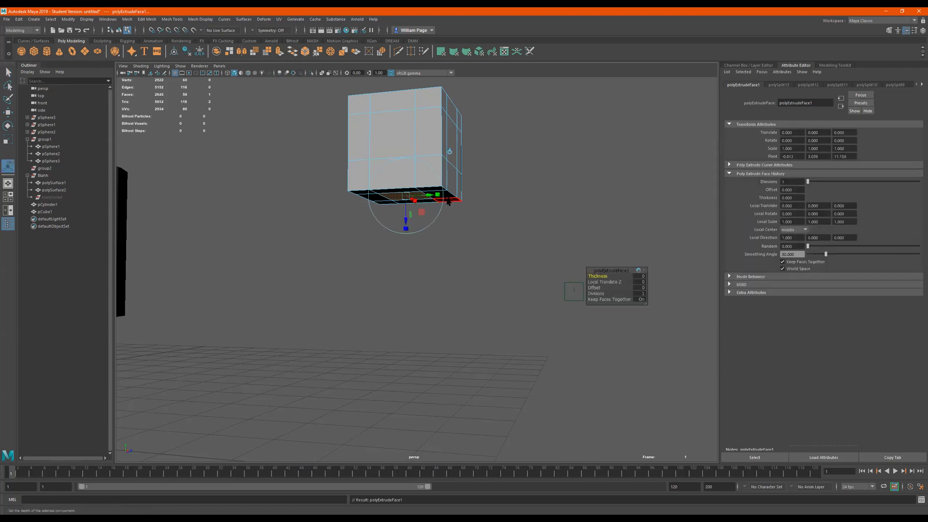
left_click_drag(407, 213, 425, 401)
key("ctrl+z")
key("ctrl+z")
Reselect the centre face on the cube's underside and examine the modelling commands offered for faces
left_click(499, 195)
left_click(405, 198)
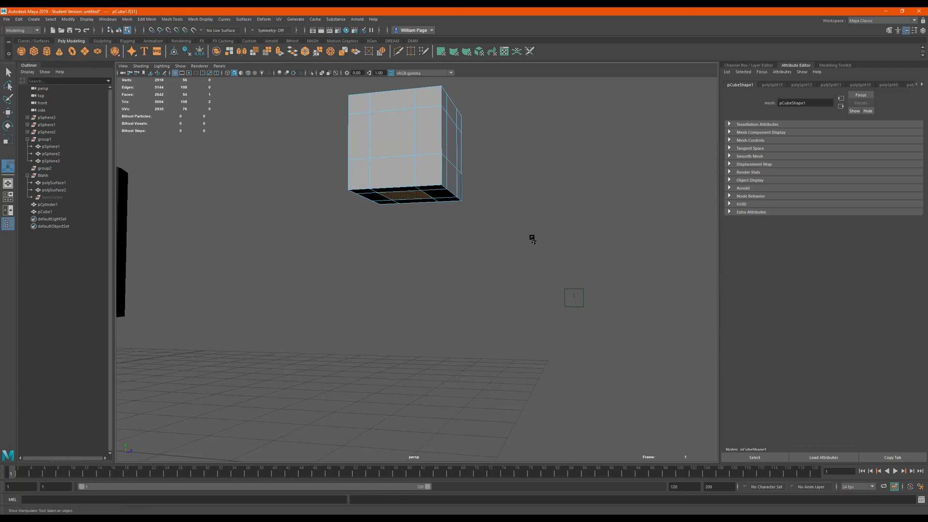
right_click(462, 207, "shift")
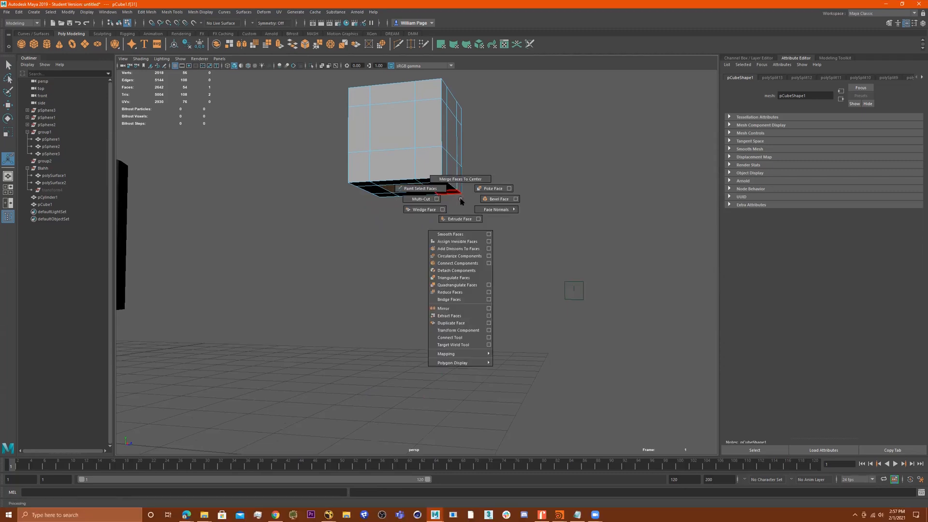
right_click_drag(460, 201, 460, 218, "shift")
mouse_move(462, 203)
right_mouse_down("shift")
mouse_move(462, 191)
mouse_move(499, 201)
mouse_move(478, 184)
mouse_move(471, 198)
mouse_move(450, 201)
mouse_move(464, 196)
mouse_move(470, 207)
mouse_move(467, 189)
mouse_move(460, 199)
right_mouse_up("shift")
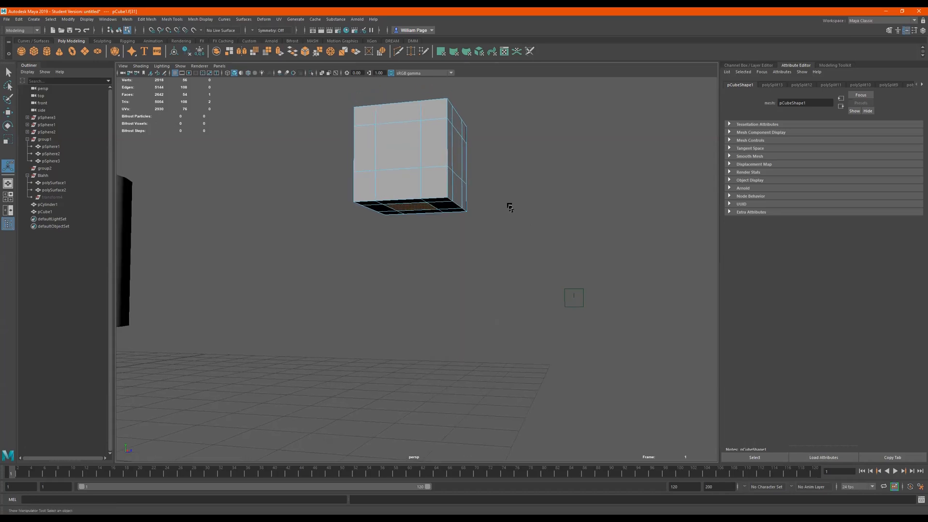
Examine the modelling commands offered for the cube's edges and for its vertices
right_click_drag(439, 204, 441, 143)
mouse_move(416, 196)
right_mouse_down("shift")
mouse_move(432, 198)
mouse_move(391, 190)
mouse_move(414, 175)
mouse_move(415, 189)
right_mouse_up("shift")
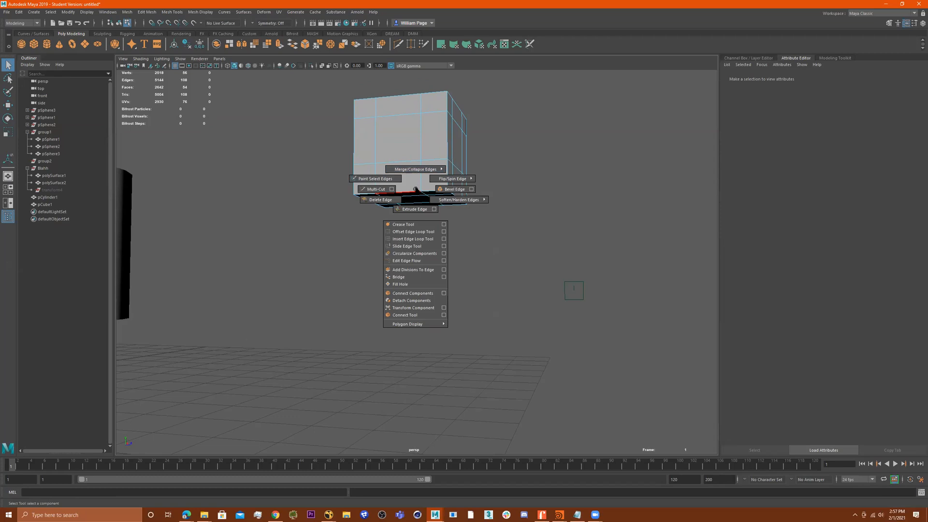
right_click_drag(416, 189, 416, 189, "shift")
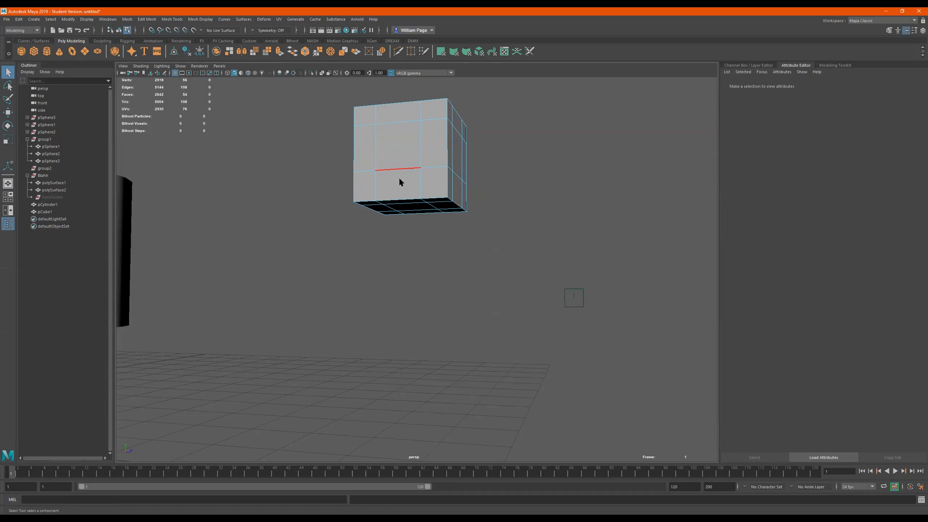
mouse_move(404, 193)
right_mouse_down()
mouse_move(356, 194)
mouse_move(411, 195)
mouse_move(412, 179)
mouse_move(410, 190)
right_mouse_up()
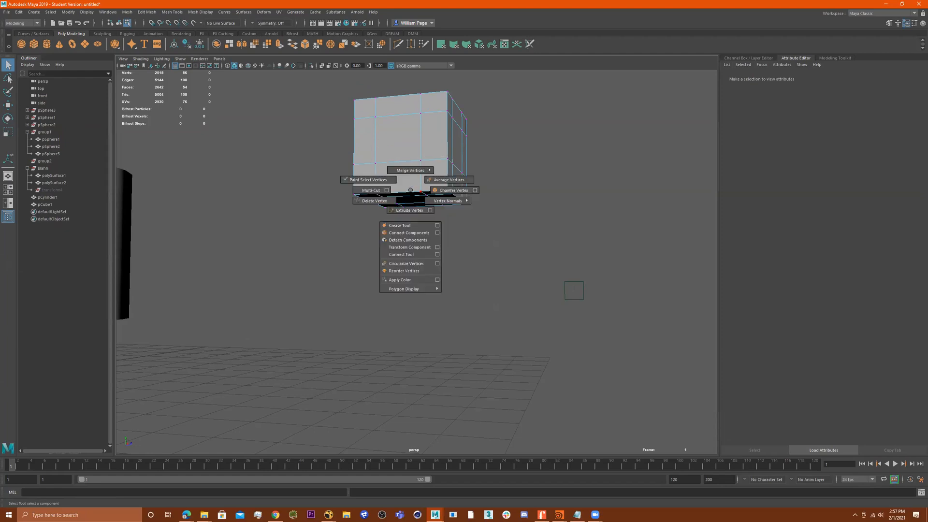
right_click_drag(411, 190, 425, 206, "shift")
Select the centre face on the cube's underside and extrude it downward into a long square leg
left_click(426, 186)
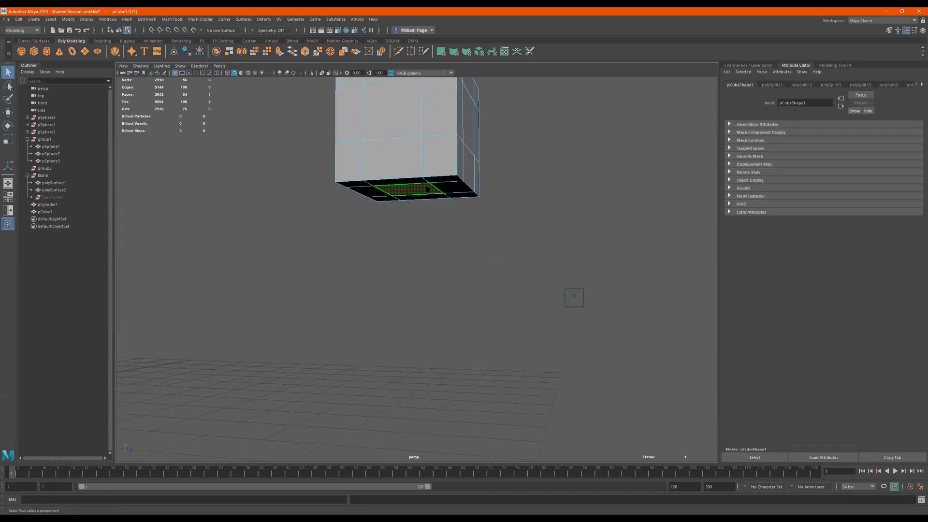
key("ctrl+e")
left_click_drag(407, 211, 441, 457)
left_click_drag(489, 375, 501, 244, "alt")
Return to object selection, duplicate the cube with its leg, and move the copy between the original and the cylinder
key("q")
right_click(401, 218)
left_click(433, 201)
left_click_drag(475, 276, 377, 293, "alt")
key("w")
key("ctrl+d")
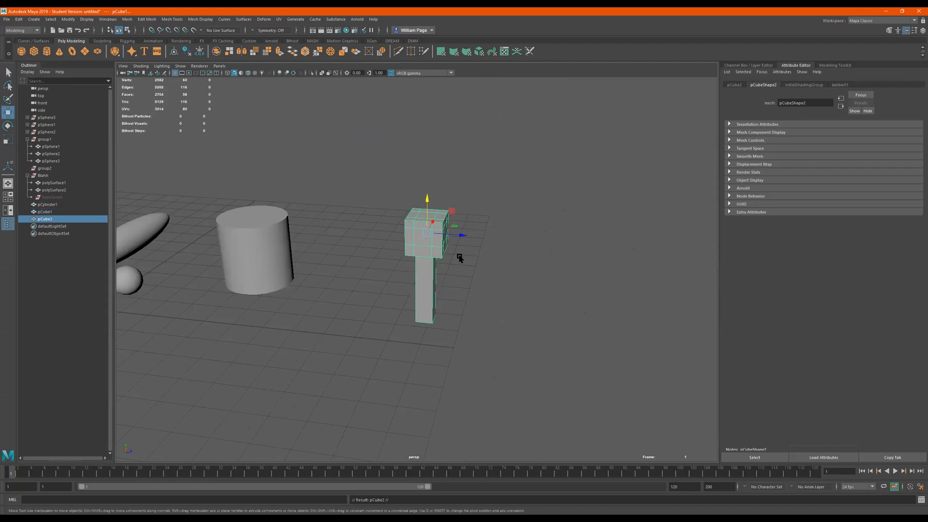
left_click_drag(460, 234, 359, 227)
right_click_drag(332, 235, 464, 225, "alt")
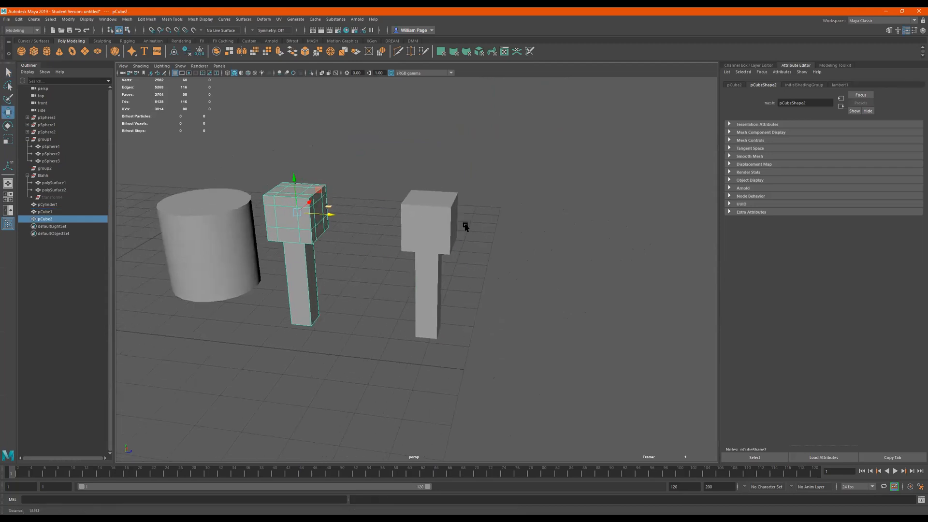
Examine the two separate block-topped pillars from several angles, selecting each one individually
left_click_drag(464, 225, 476, 214, "alt")
left_click_drag(532, 143, 424, 198)
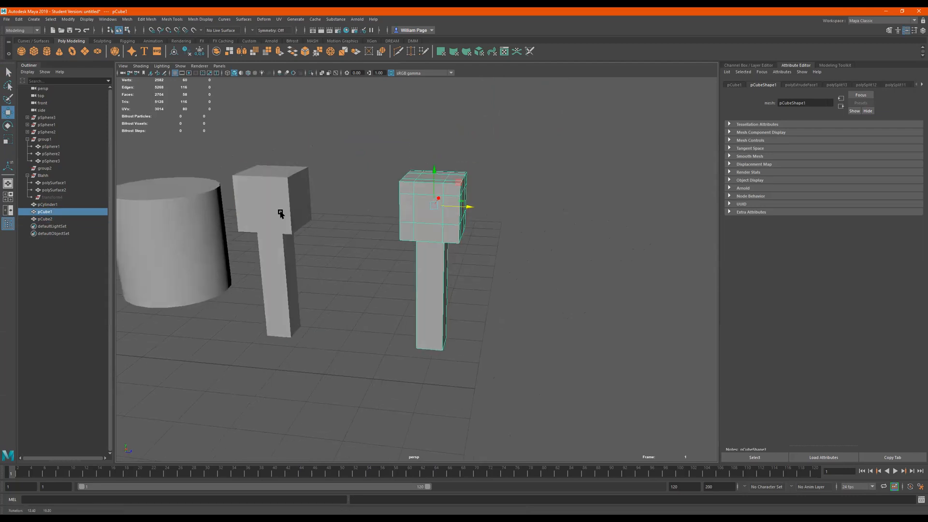
left_click(282, 214)
right_click_drag(281, 214, 370, 192, "alt")
left_click_drag(334, 214, 396, 193, "alt")
left_click(497, 242)
left_click_drag(447, 241, 299, 224, "alt")
left_click(254, 198)
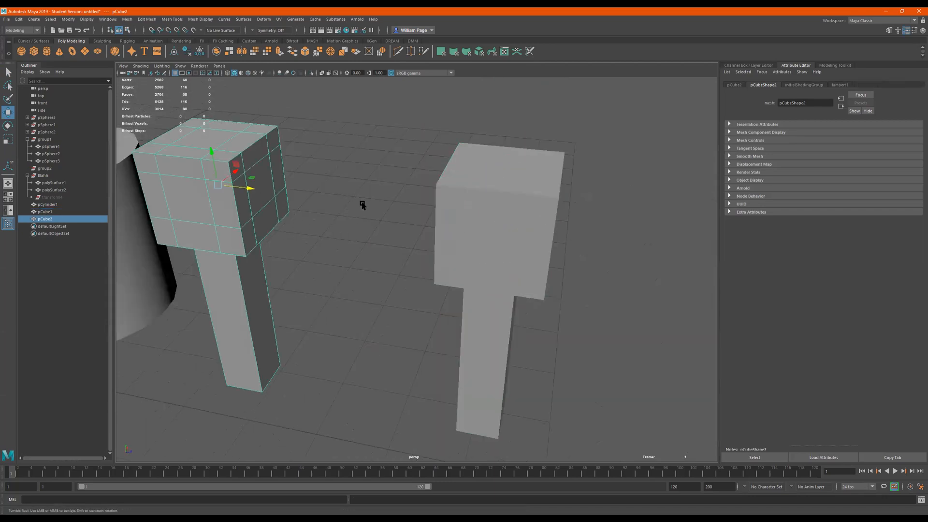
left_click_drag(363, 205, 441, 201, "alt")
left_click_drag(593, 117, 510, 216)
left_click_drag(511, 216, 257, 203, "alt")
left_click_drag(380, 124, 283, 202)
left_click_drag(621, 183, 394, 257)
left_click_drag(333, 192, 298, 231)
left_click_drag(641, 196, 533, 231)
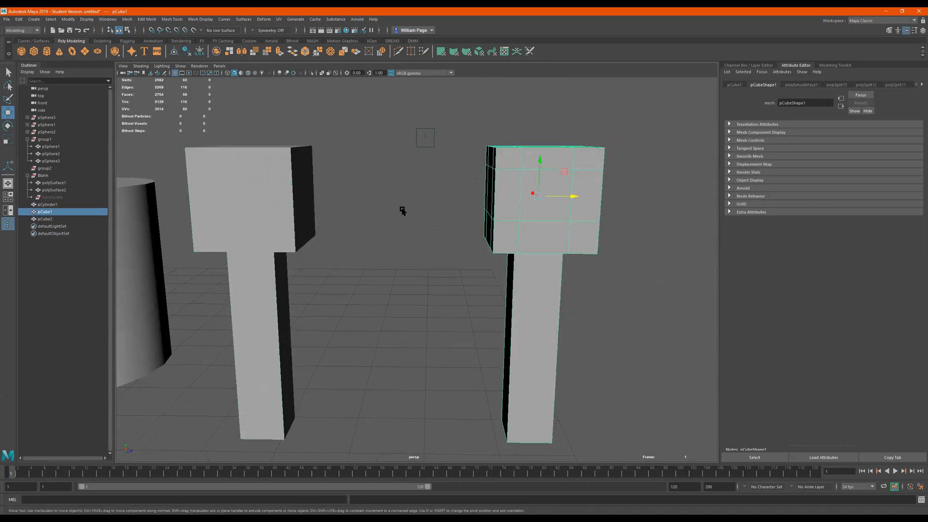
Select both pillars together and check which mesh commands are offered in object mode and in face mode
left_click(390, 232)
left_click_drag(650, 205, 254, 359)
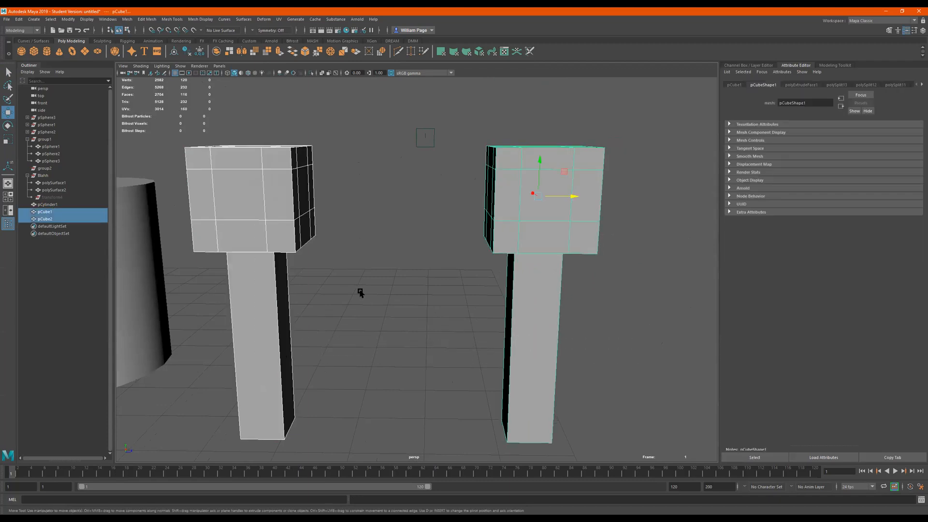
right_click(360, 210, "shift")
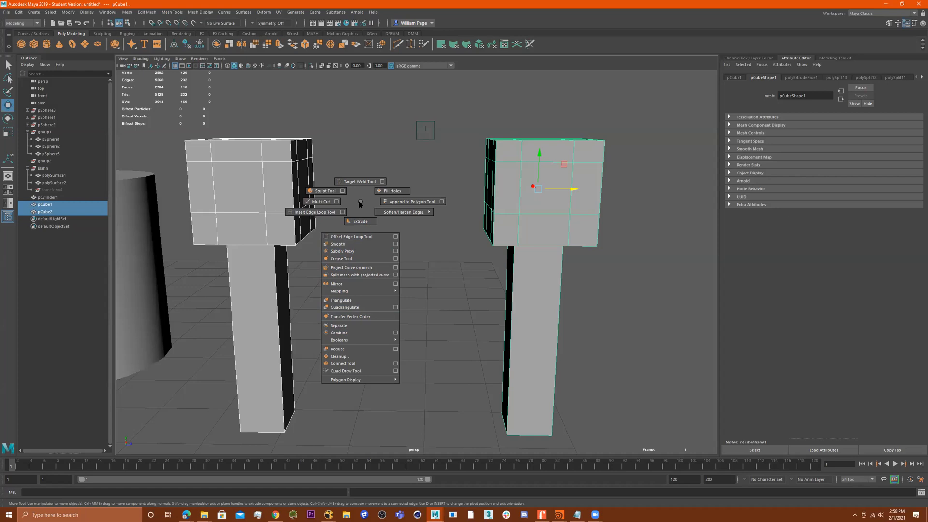
right_click_drag(250, 200, 278, 199)
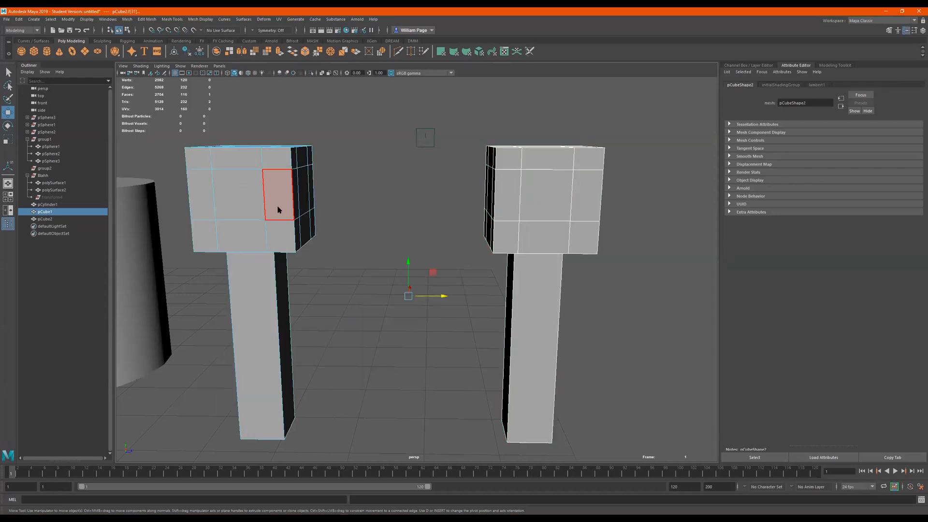
right_click(278, 207, "shift")
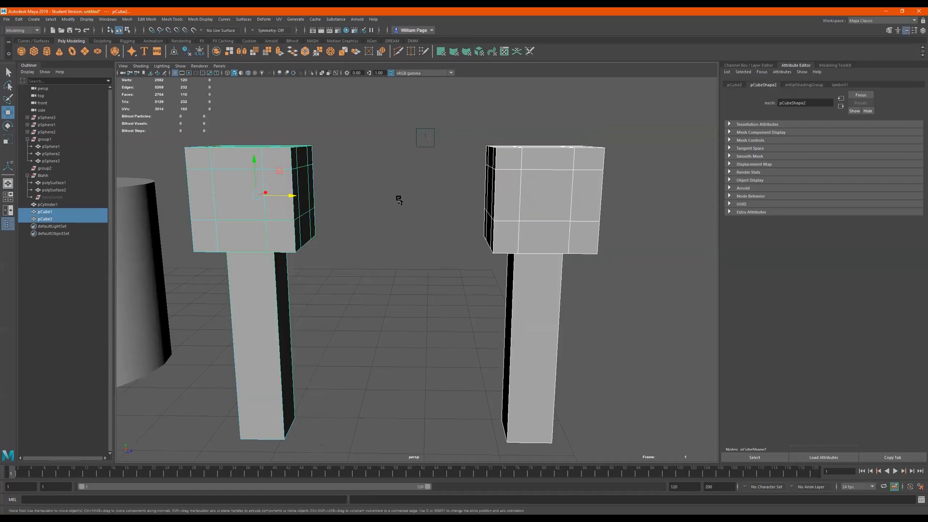
Compare the mesh commands offered for both pillars selected together with those for a single pillar
left_click(435, 212)
left_click_drag(663, 216, 148, 298)
left_click_drag(663, 198, 290, 261)
right_click(341, 231, "shift")
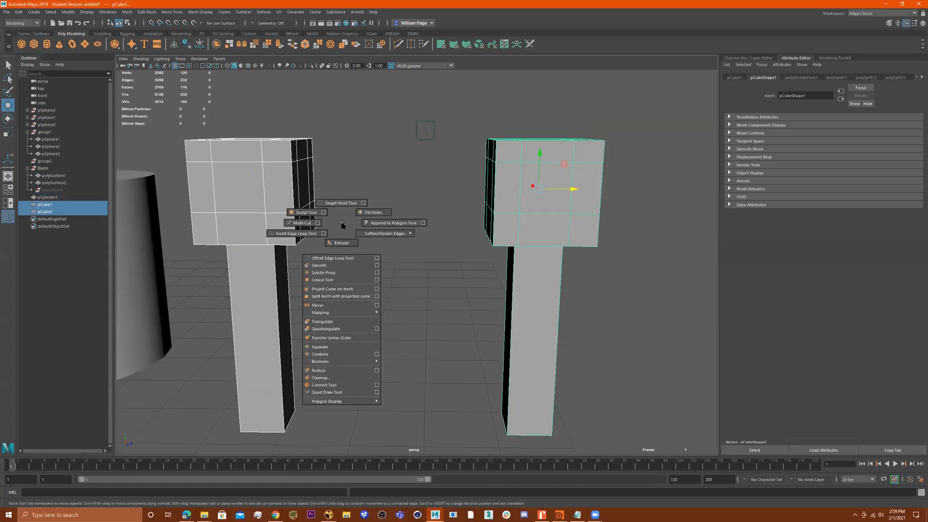
left_click(285, 209)
right_click(287, 212, "shift")
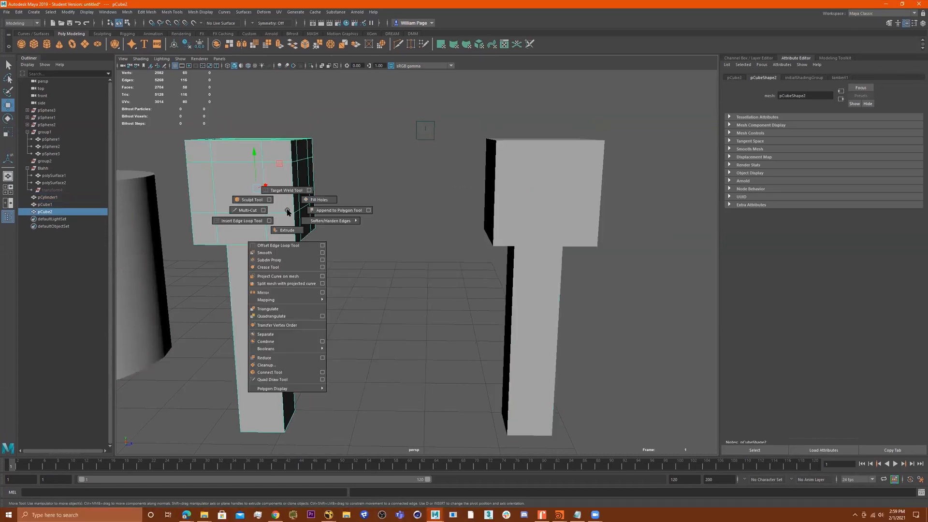
left_click_drag(659, 205, 285, 249)
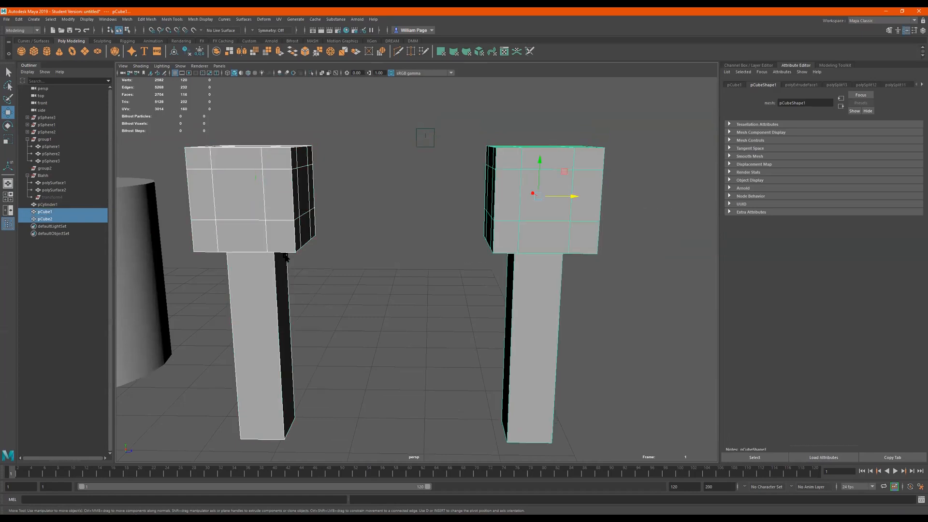
right_click(285, 258, "shift")
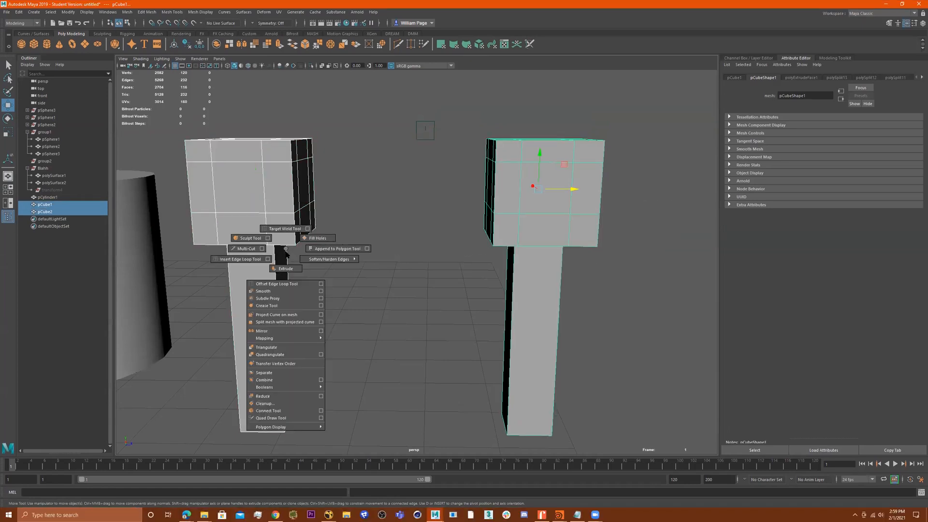
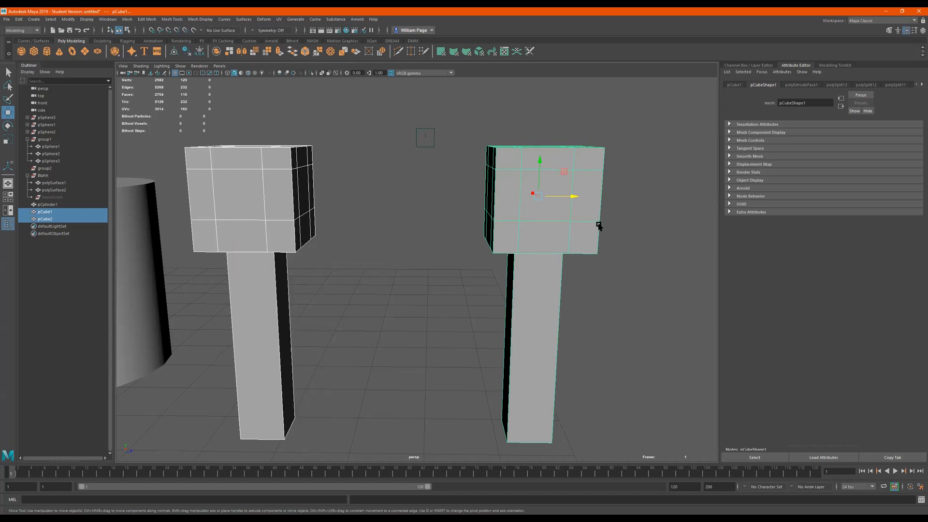
Combine the two block-topped pillars into a single mesh
left_click(652, 220)
left_click_drag(658, 206, 213, 283)
right_click_drag(290, 232, 278, 357, "shift")
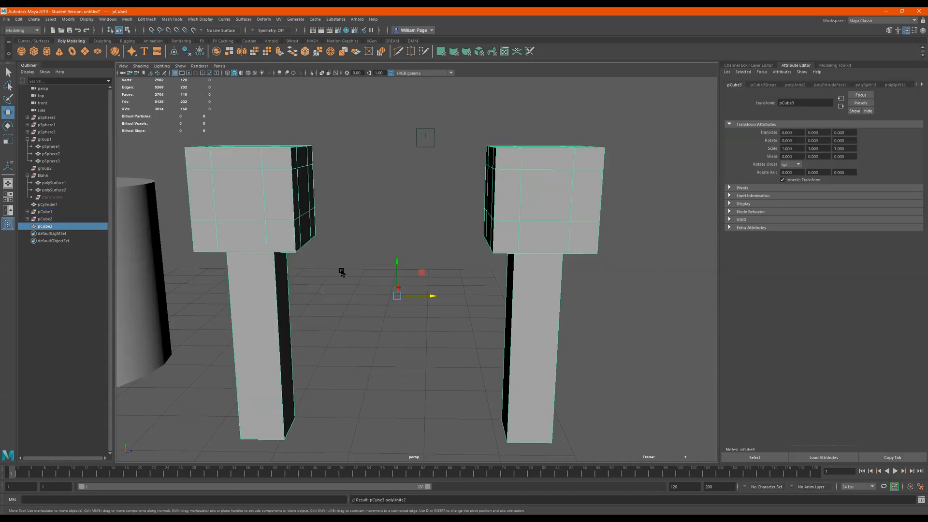
key("space")
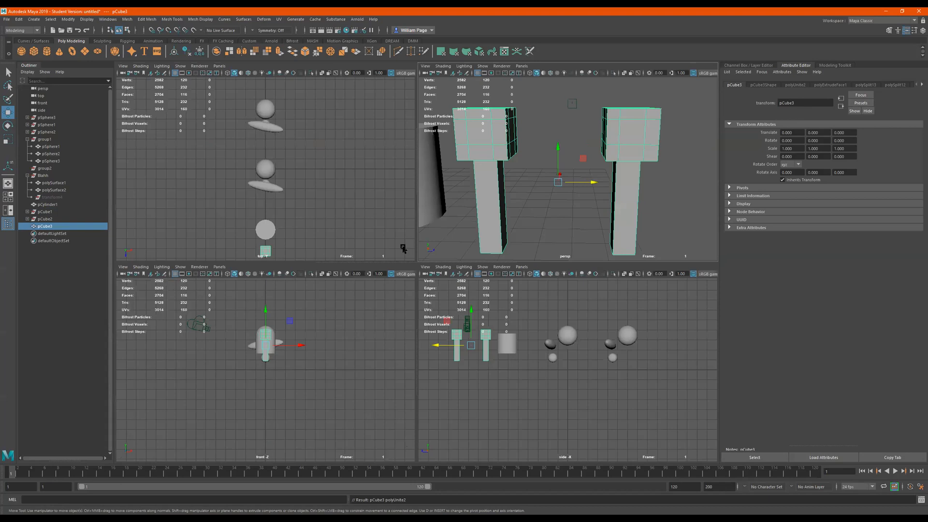
key("space")
Bridge the centre faces on the facing sides of the two pillar blocks to form a crossbeam
right_click_drag(285, 190, 281, 208)
left_click(288, 185)
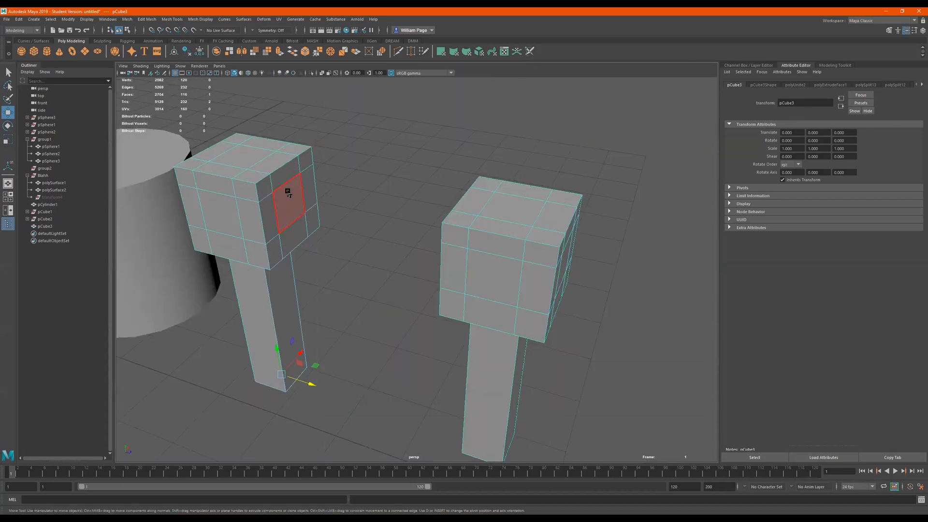
left_click(288, 193)
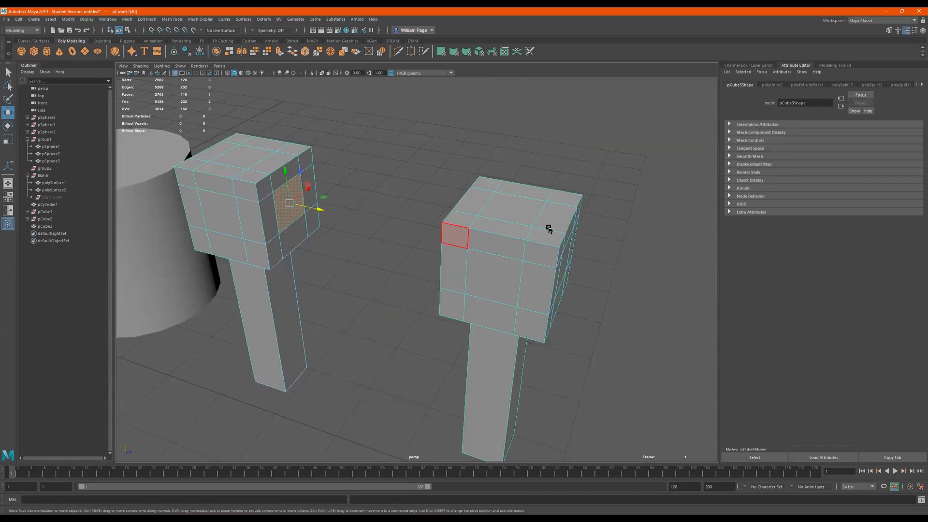
left_click_drag(406, 260, 433, 258, "alt")
left_click(516, 210, "shift")
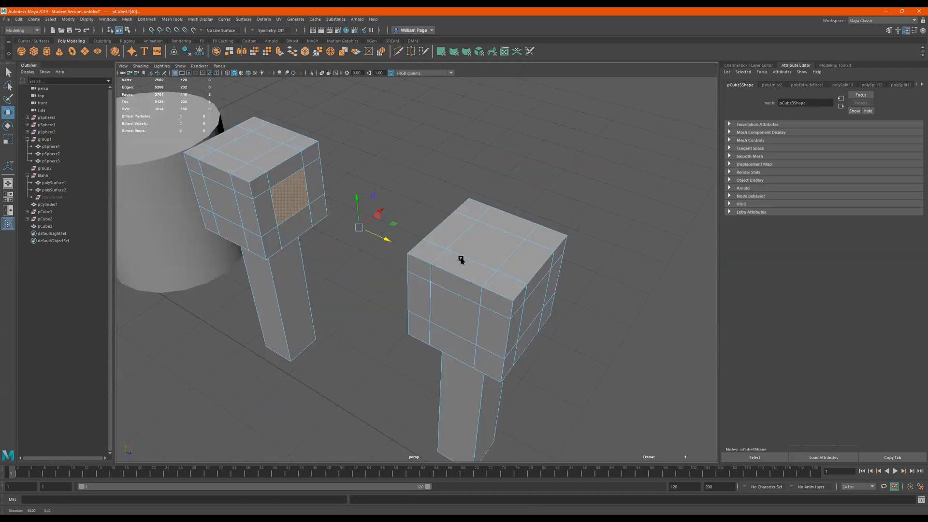
left_click_drag(445, 189, 446, 191, "alt")
right_click(445, 190, "shift")
right_click_drag(445, 185, 444, 209, "shift")
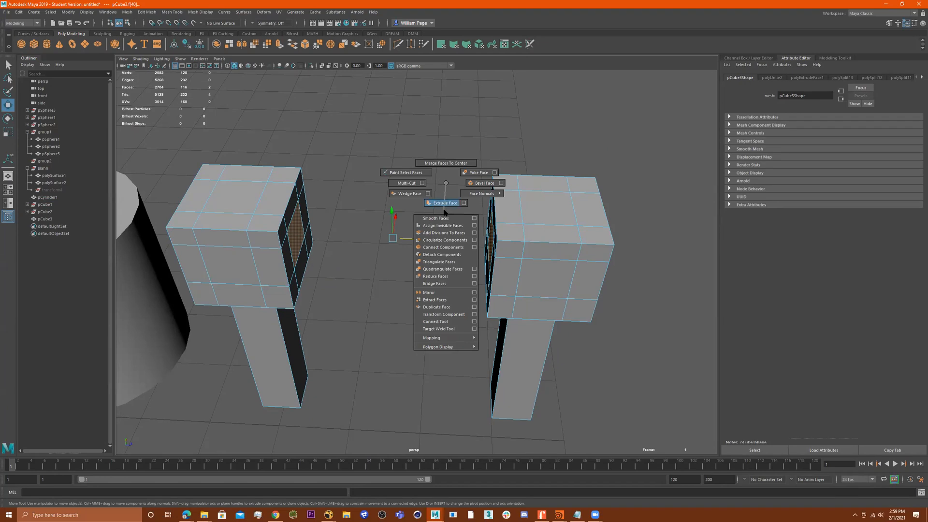
right_click_drag(444, 211, 439, 289, "shift")
left_click_drag(437, 289, 455, 272, "alt")
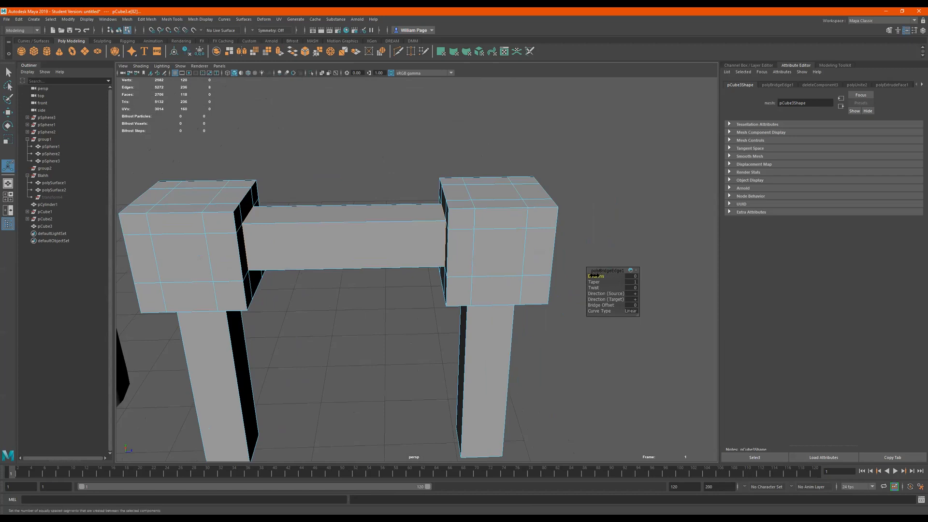
Try out the bridge's divisions, taper, twist, direction, offset and curve type settings
mouse_move(592, 276)
left_mouse_down()
mouse_move(642, 268)
mouse_move(586, 263)
left_mouse_up()
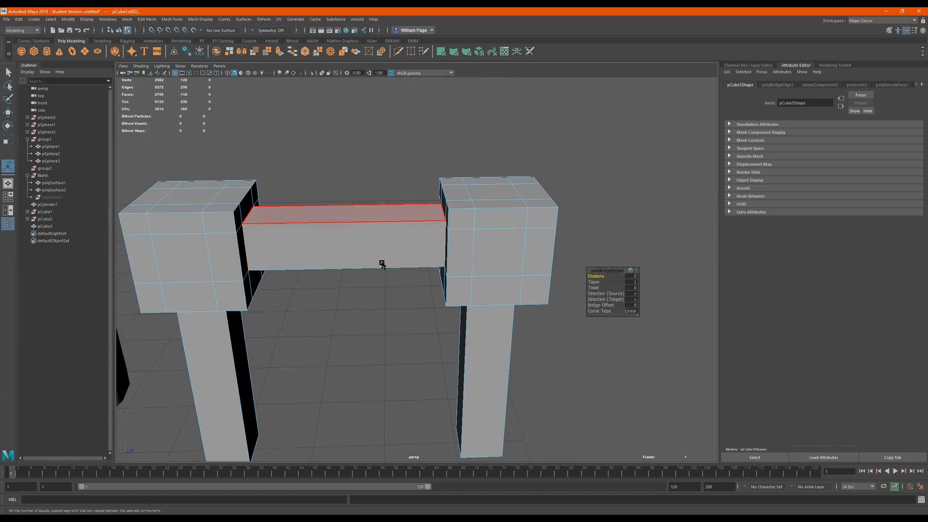
left_click_drag(594, 281, 729, 278)
left_click_drag(593, 287, 669, 286)
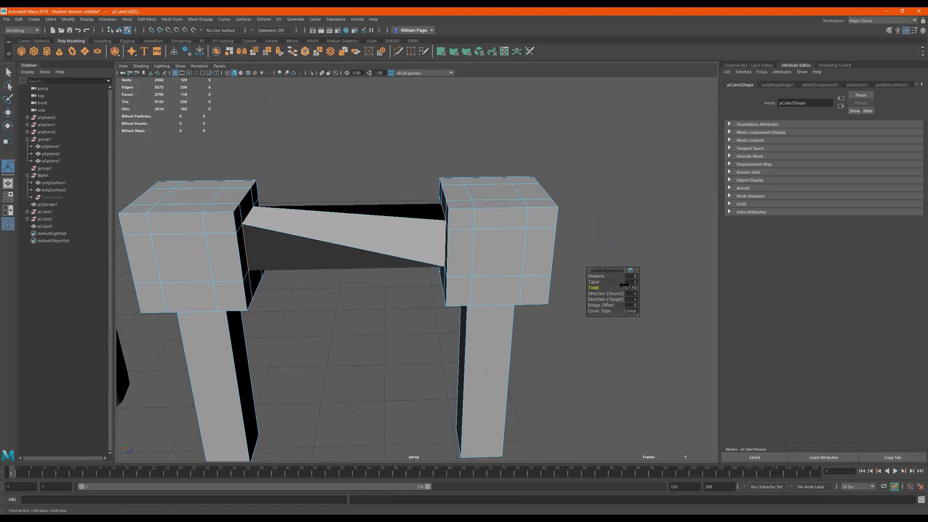
left_click_drag(378, 233, 343, 257, "alt")
left_click_drag(466, 232, 301, 265, "alt")
left_click_drag(360, 273, 388, 247, "alt")
middle_click_drag(596, 287, 570, 303)
left_click(608, 293)
left_click(612, 299)
left_click(602, 305)
middle_click_drag(637, 309, 515, 313)
Insert two edge loops around the crossbeam between the pillars with the Multi-Cut tool
left_click_drag(413, 280, 309, 208, "alt")
left_click(397, 52)
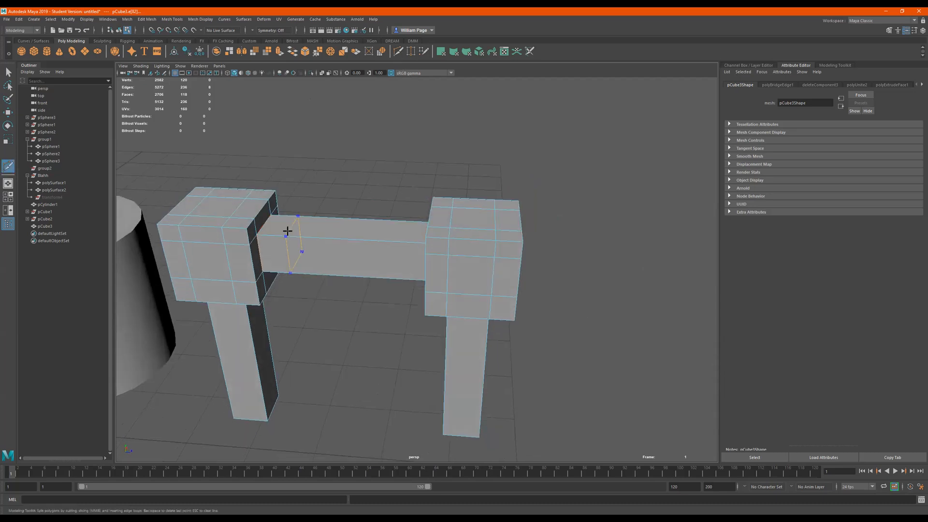
left_click(309, 223, "ctrl")
left_click(355, 229, "ctrl")
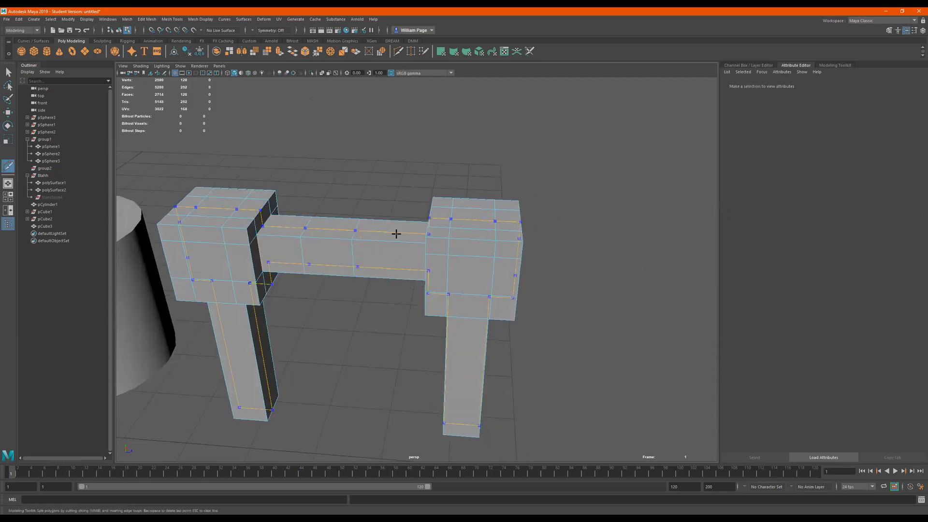
Try selecting the crossbeam's middle section for moving and scaling, and return to object mode
left_click_drag(408, 245, 382, 251, "alt")
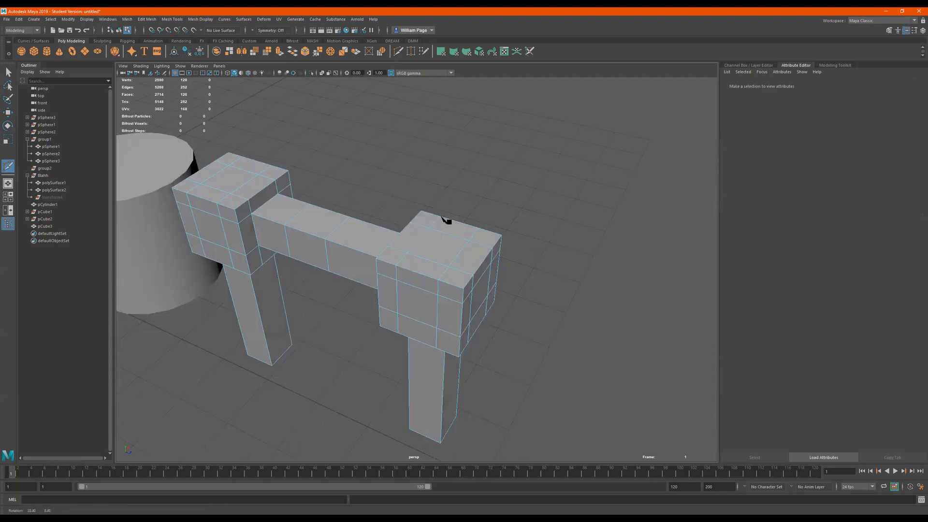
left_click_drag(429, 227, 500, 229, "alt")
key("q")
left_click_drag(412, 158, 416, 264)
key("w")
mouse_move(441, 207)
left_mouse_down()
mouse_move(484, 205)
mouse_move(431, 206)
mouse_move(472, 211)
mouse_move(450, 213)
left_mouse_up()
key("r")
right_click_drag(450, 213, 375, 242, "alt")
left_click_drag(375, 242, 530, 178, "alt")
key("F8")
Duplicate the bridged frame and move the copy about -7.3 units along X
right_click_drag(561, 159, 423, 224, "alt")
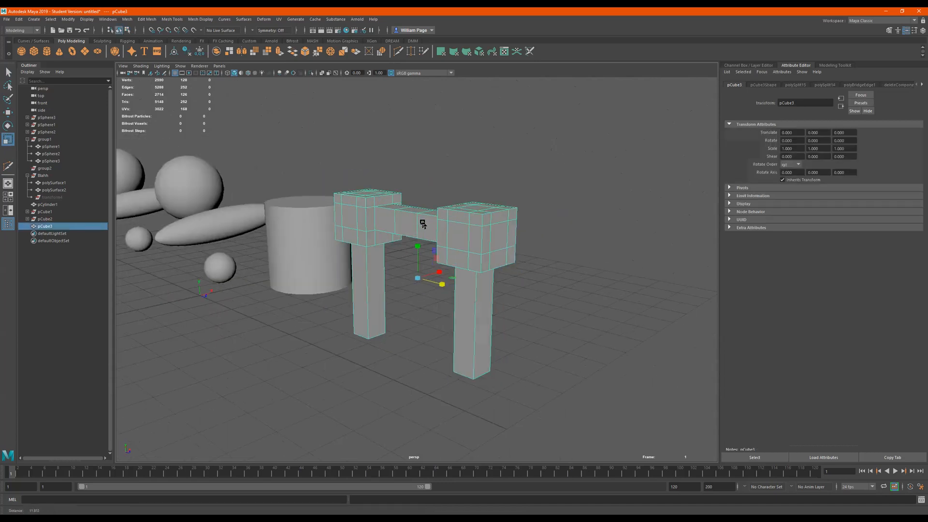
middle_click_drag(448, 240, 490, 231, "alt")
left_click_drag(440, 212, 496, 270, "alt")
key("ctrl+d")
key("w")
left_click_drag(476, 265, 138, 366)
left_click_drag(358, 312, 301, 312, "alt")
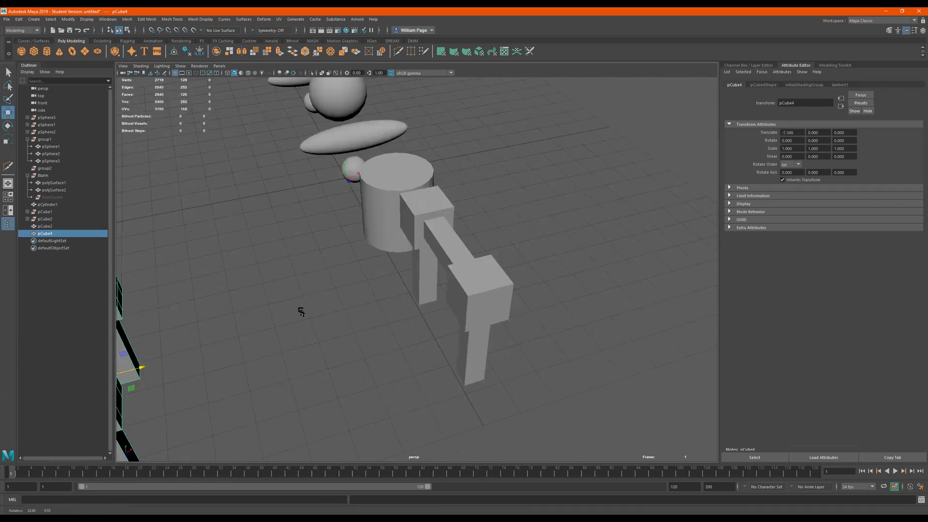
Try to select side faces on the end blocks of both separate frames at once
middle_click_drag(440, 295, 551, 310, "alt")
left_click(568, 306)
left_click_drag(523, 337, 505, 237, "alt")
scroll(592, 210, "up", 5)
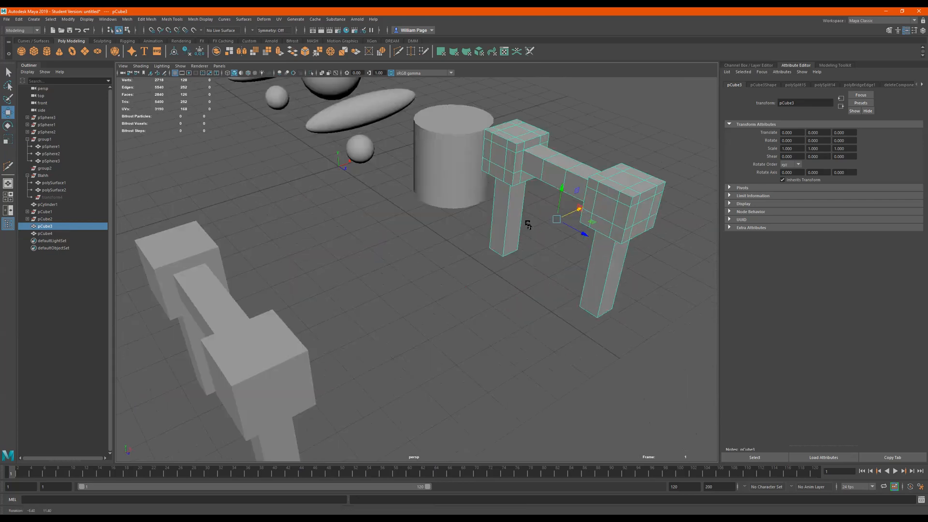
right_click(555, 202)
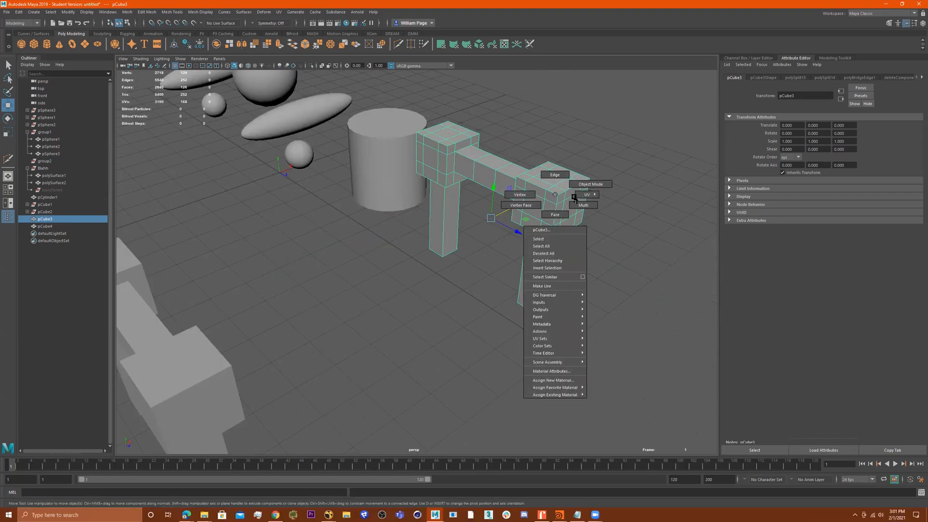
left_click(555, 214)
scroll(589, 205, "up", 2)
left_click_drag(575, 192, 575, 187, "alt")
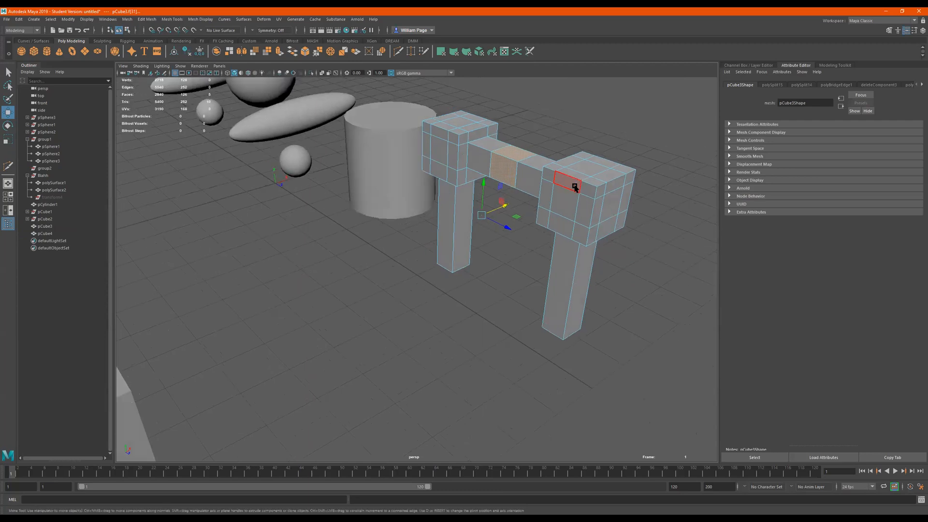
left_click(575, 186)
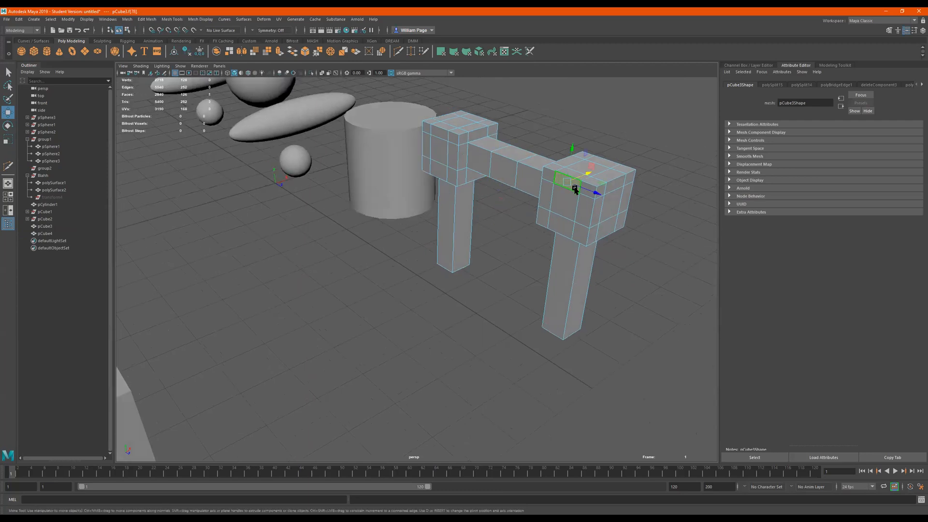
left_click(565, 213, "shift")
scroll(383, 283, "down", 2)
left_click_drag(290, 275, 406, 248, "alt")
left_click(315, 212)
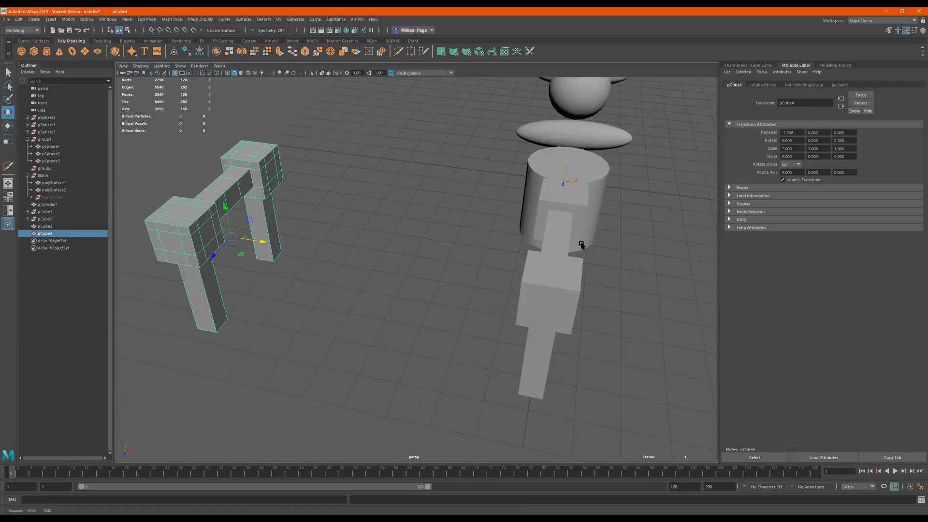
Combine the original frame and its copy into a single mesh
left_click_drag(581, 244, 490, 285, "alt")
left_click_drag(613, 263, 537, 323, "alt")
left_click(609, 292)
left_click_drag(591, 340, 623, 341, "alt")
left_click_drag(627, 264, 17, 384)
right_click_drag(387, 252, 379, 376, "shift")
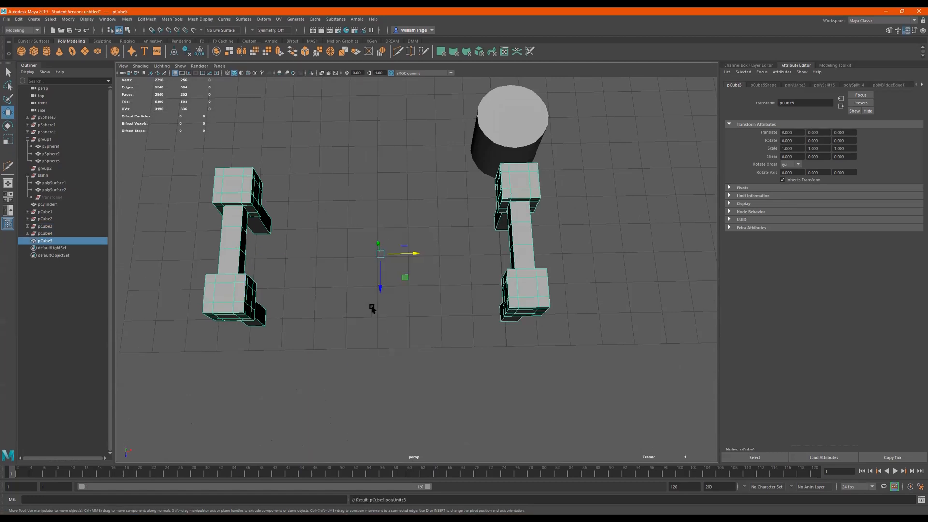
left_click_drag(372, 309, 316, 303, "alt")
left_click(316, 302)
left_click(267, 238)
Select two adjacent inner faces on each of the two facing end blocks of the combined frames
left_click_drag(302, 244, 503, 222, "alt")
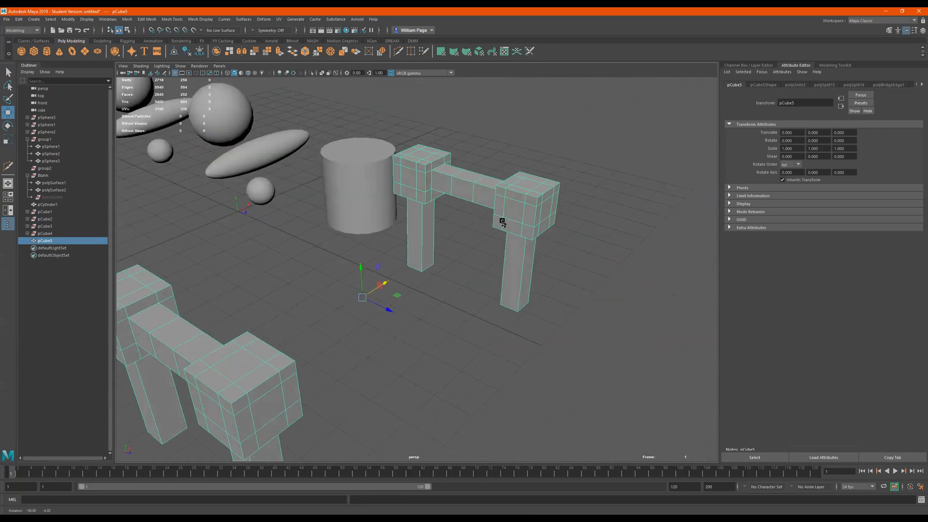
mouse_move(511, 202)
right_mouse_down()
mouse_move(513, 223)
mouse_move(514, 212)
right_mouse_up()
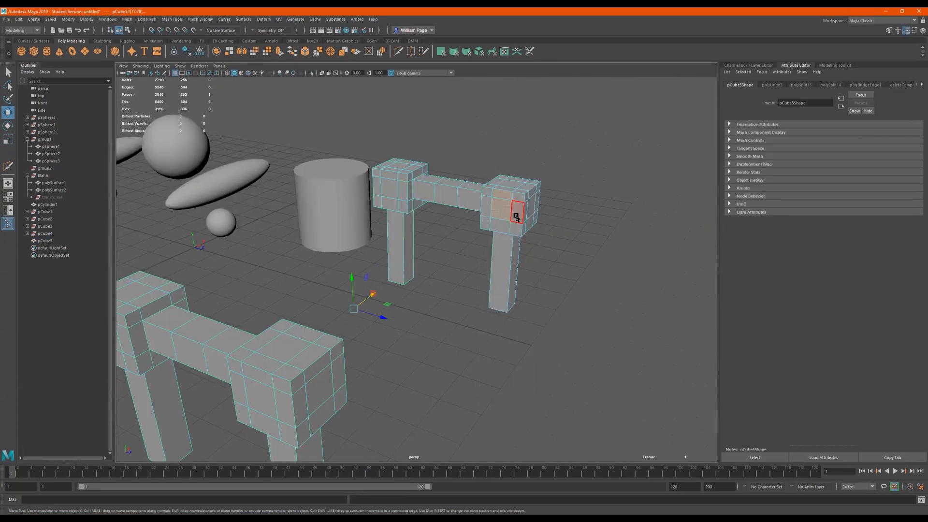
left_click(515, 216)
left_click_drag(456, 276, 341, 290, "alt")
left_click_drag(303, 205, 287, 179, "alt")
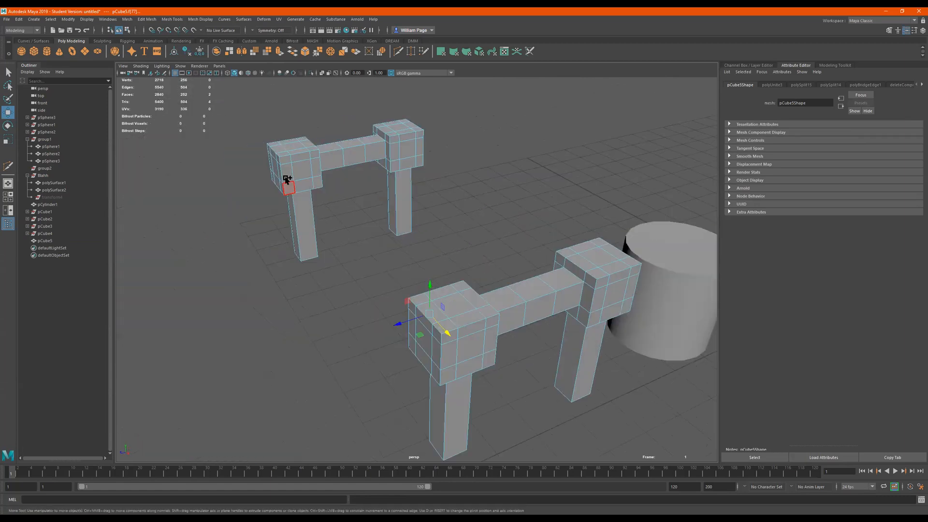
left_click(291, 174)
left_click_drag(329, 229, 346, 216, "alt")
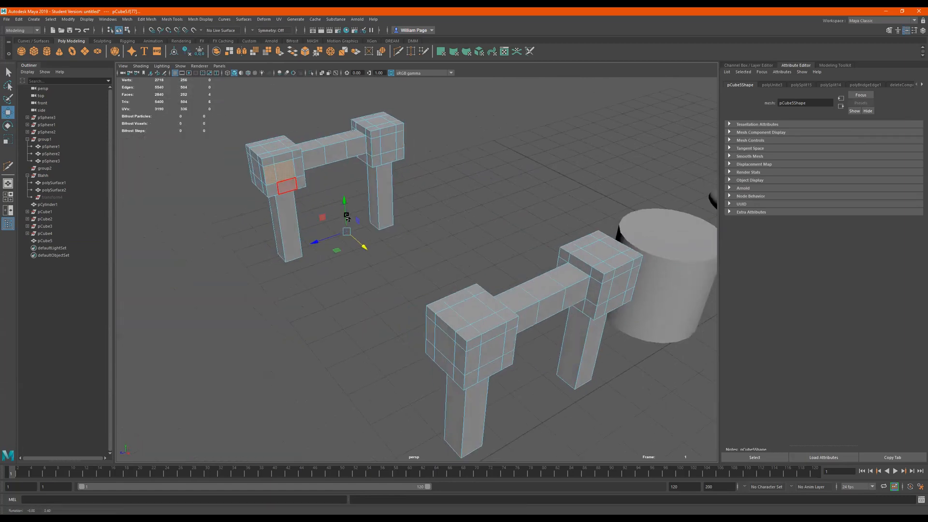
left_click_drag(254, 241, 332, 279, "alt")
left_click_drag(458, 278, 425, 297, "alt")
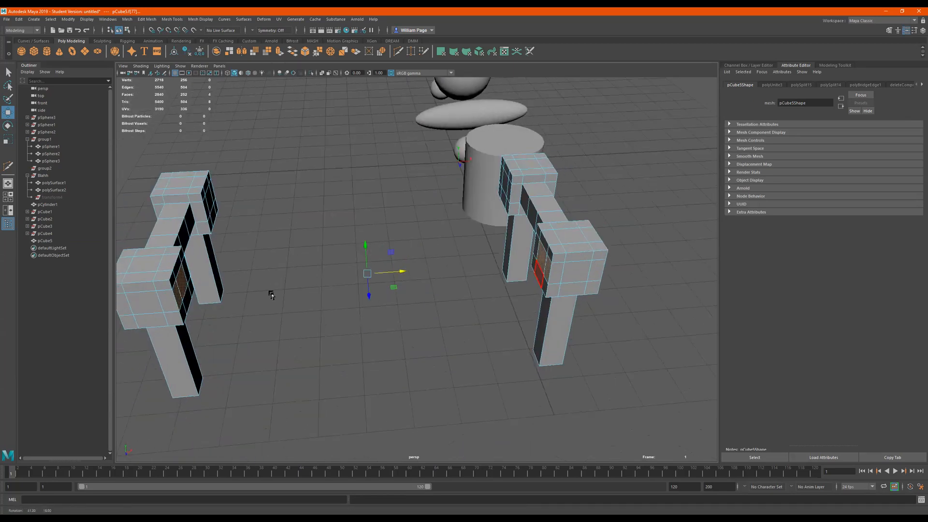
left_click_drag(308, 278, 288, 278, "alt")
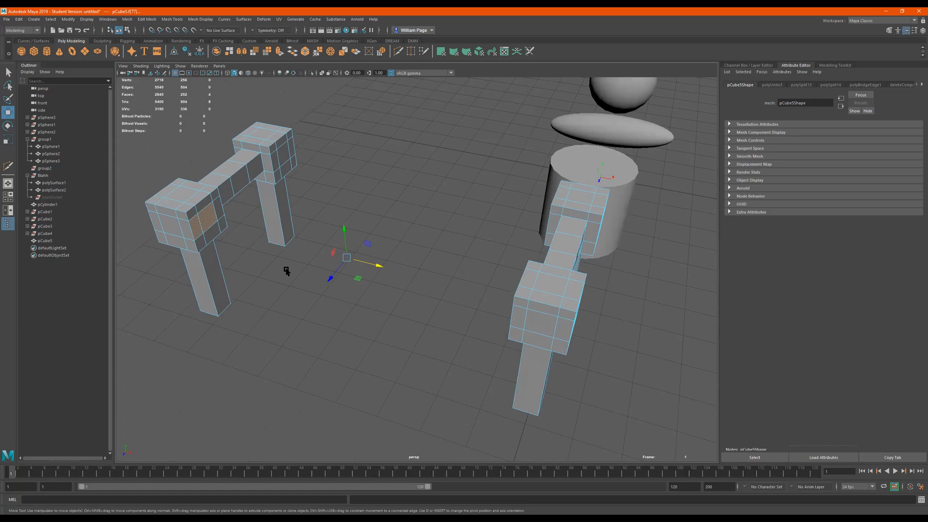
Try to bridge the selected faces of the two facing end blocks, and undo the bridge
right_click(287, 270, "shift")
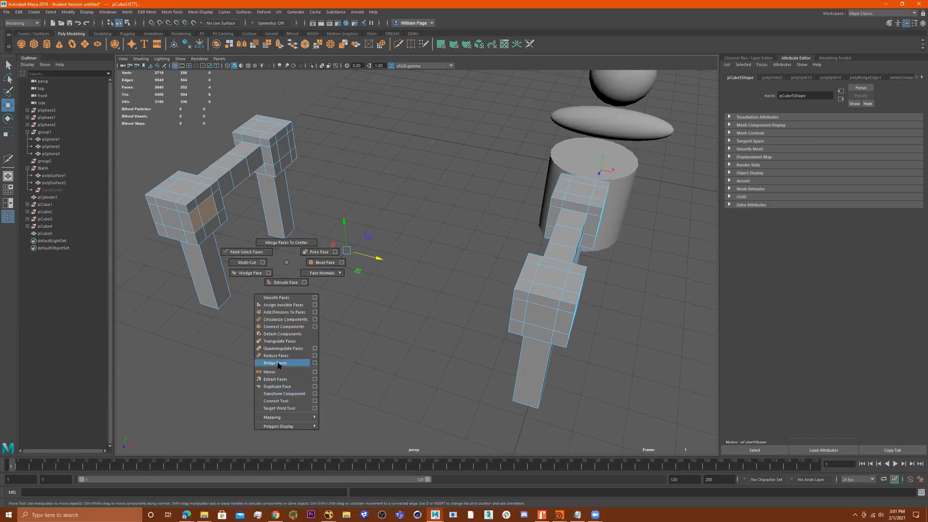
left_click(276, 362)
left_click_drag(333, 307, 367, 301, "alt")
key("q")
left_click(377, 341)
left_click_drag(377, 341, 462, 307, "alt")
key("ctrl+z")
key("ctrl+z")
Select two adjacent inner faces on one frame's end block and two on the diagonally opposite block of the other frame
left_click_drag(286, 229, 242, 179, "alt")
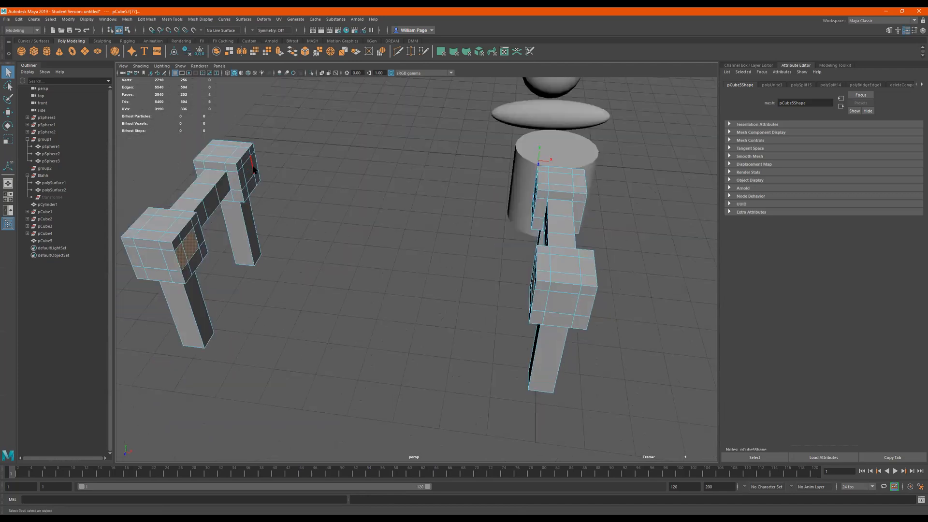
right_click_drag(254, 166, 257, 183)
left_click(254, 167)
left_click_drag(321, 221, 487, 257, "alt")
left_click_drag(518, 214, 524, 207, "alt")
left_click(527, 212)
left_click_drag(422, 267, 352, 169, "alt")
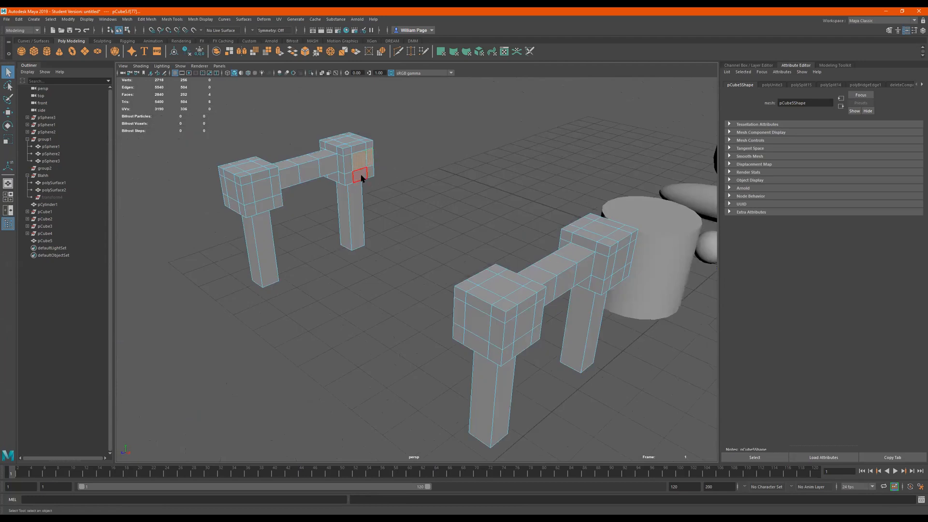
left_click_drag(420, 178, 463, 204, "alt")
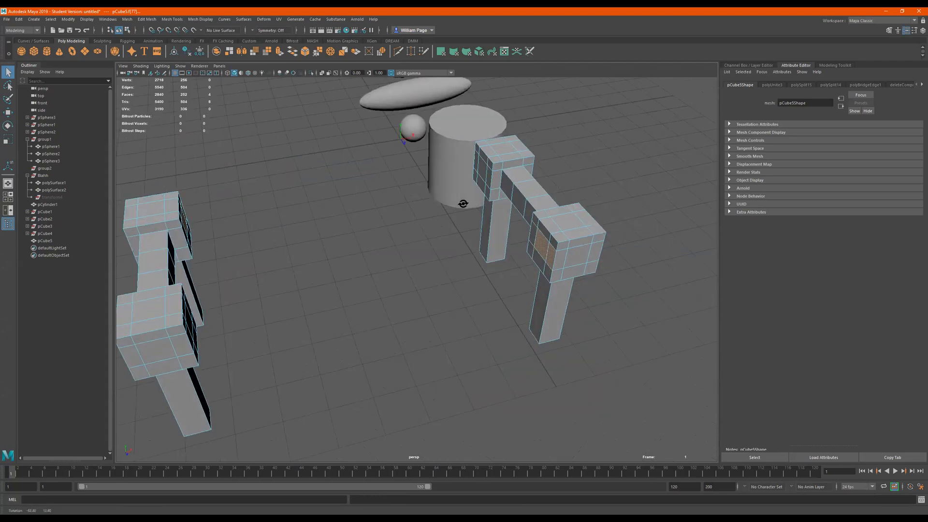
left_click_drag(547, 263, 546, 255, "alt")
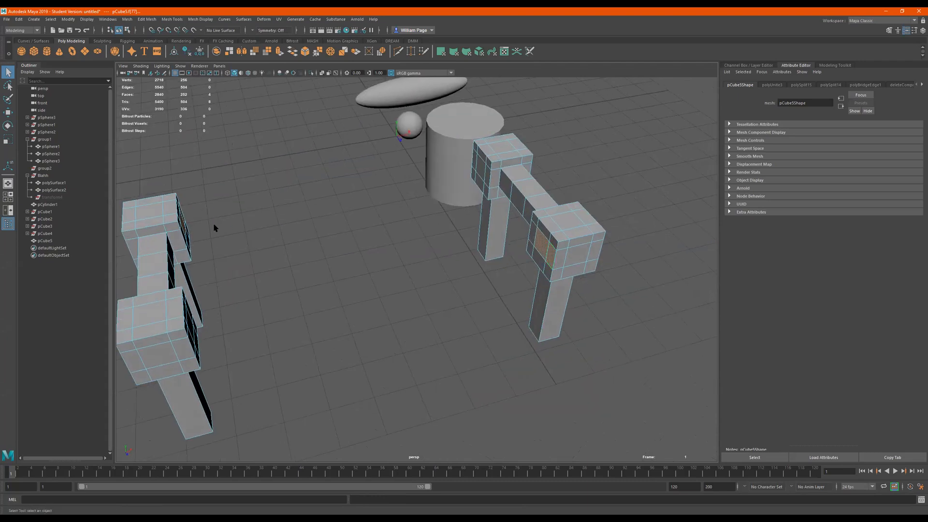
left_click_drag(216, 228, 201, 220, "alt")
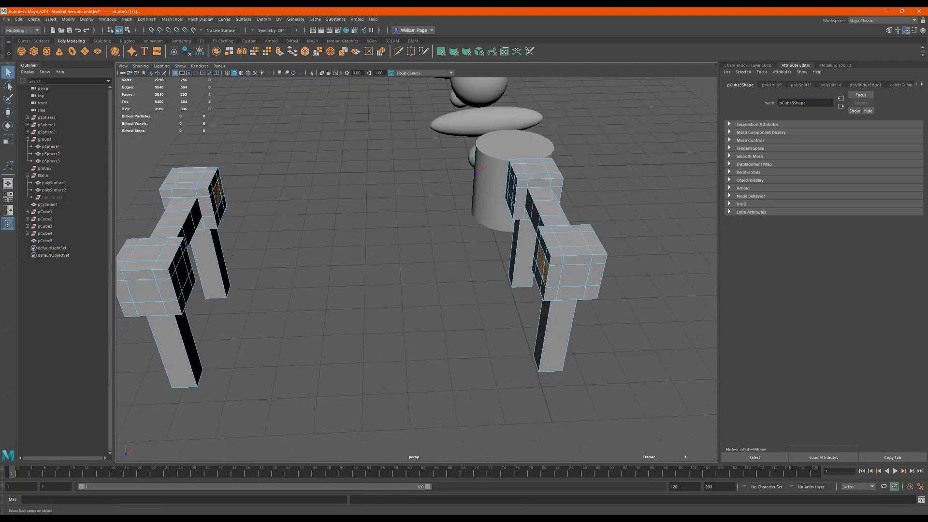
left_click_drag(276, 192, 550, 257, "alt")
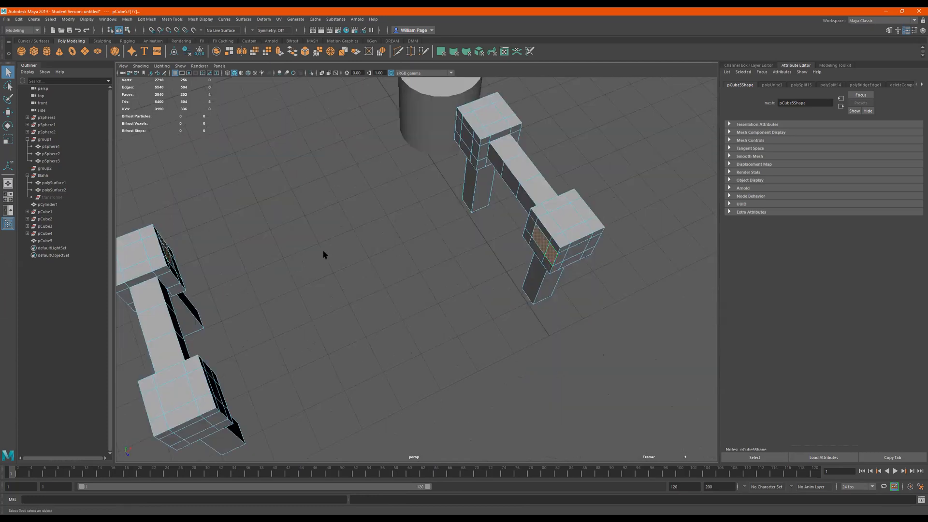
left_click_drag(293, 270, 284, 263, "alt")
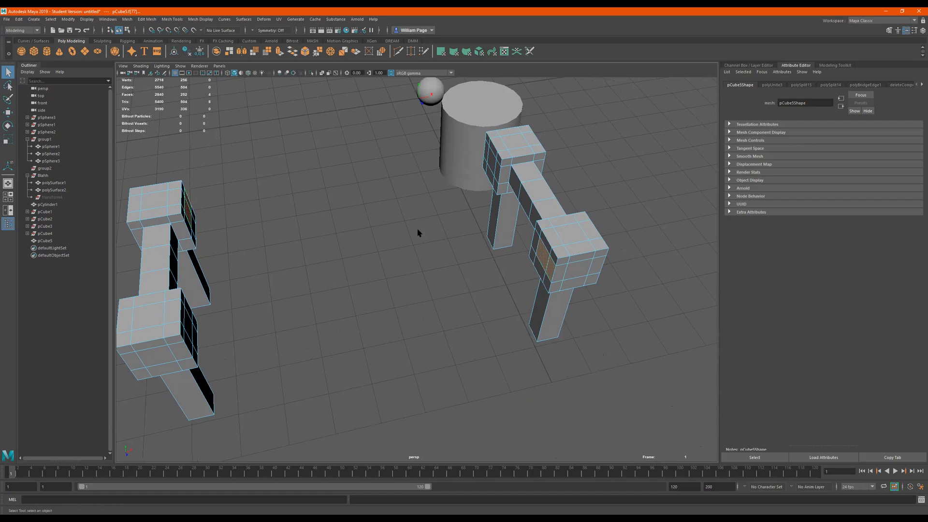
Try bridging the diagonally opposite blocks' selected faces and inspect where the beam meets the end blocks
right_click_drag(345, 251, 341, 350, "shift")
left_click_drag(341, 350, 367, 306, "alt")
right_click_drag(367, 317, 317, 195, "alt")
scroll(317, 195, "up", 1)
middle_click_drag(427, 253, 577, 296, "alt")
scroll(217, 213, "up", 4)
right_click_drag(213, 263, 140, 296, "alt")
middle_click_drag(375, 319, 189, 195, "alt")
right_click_drag(412, 193, 512, 204, "alt")
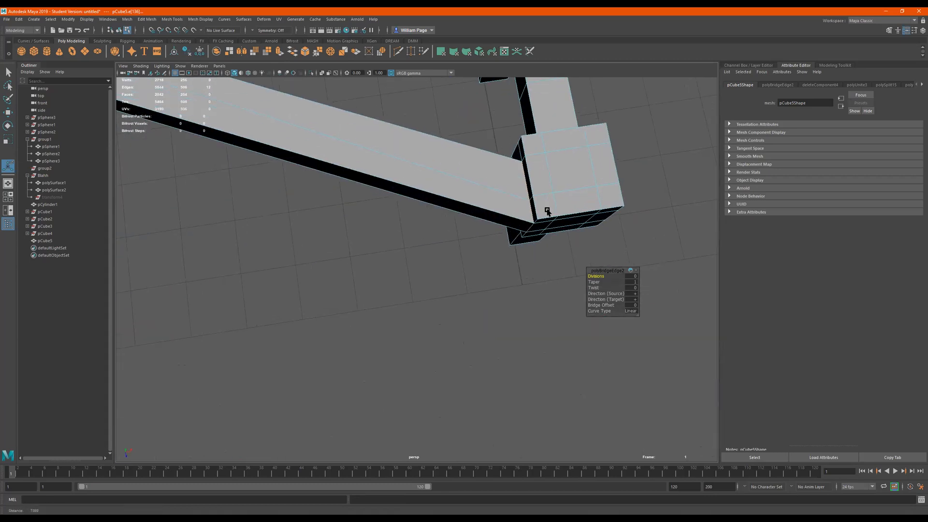
scroll(548, 212, "up", 2)
middle_click_drag(487, 210, 461, 212, "alt")
left_click_drag(476, 219, 472, 203, "alt")
right_click_drag(473, 203, 386, 193, "alt")
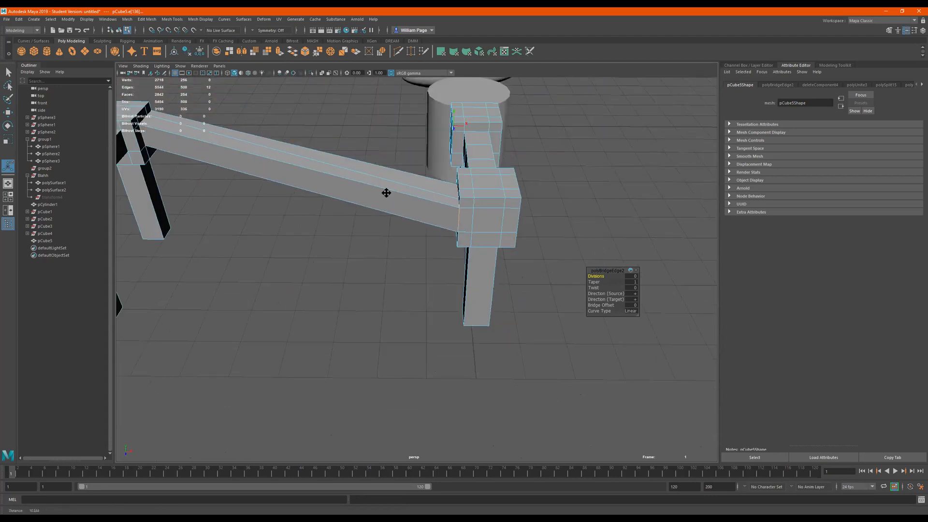
Undo the diagonal bridge between the two frames
key("ctrl+z")
key("ctrl+z")
key("ctrl+z")
key("ctrl+z")
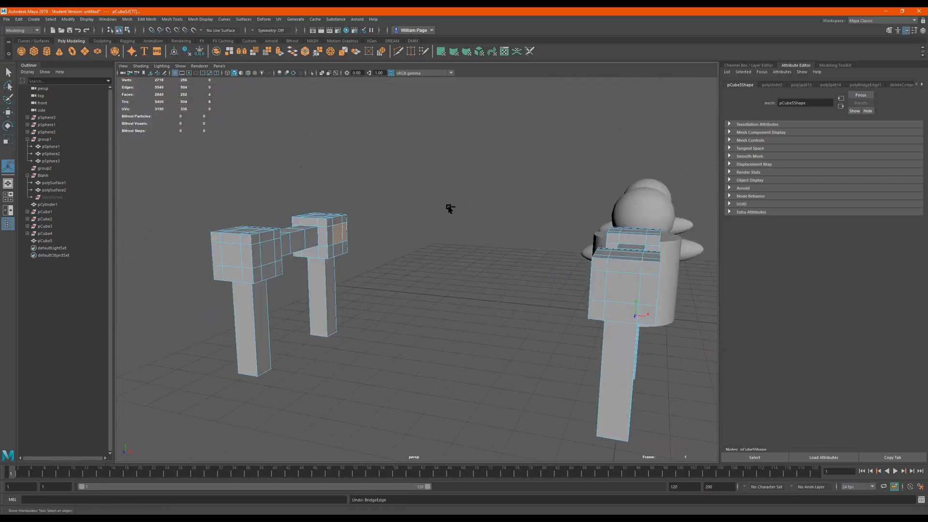
Select the centre face and its outer neighbour in the middle row on the inner sides of two directly facing end blocks
left_click_drag(454, 223, 407, 239, "alt")
right_click_drag(411, 165, 417, 188)
left_click(401, 169)
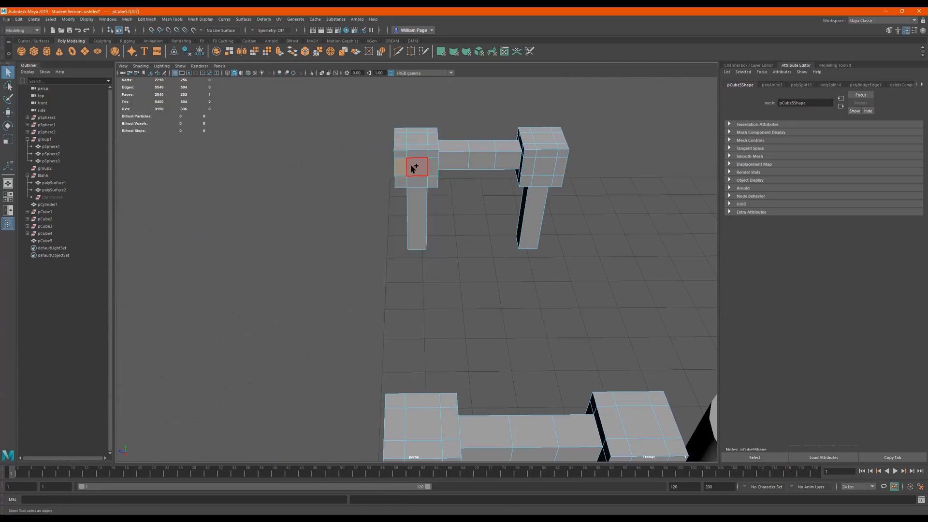
left_click(413, 168, "shift")
scroll(437, 180, "up", 2)
left_click_drag(435, 220, 531, 202, "alt")
left_click(526, 200)
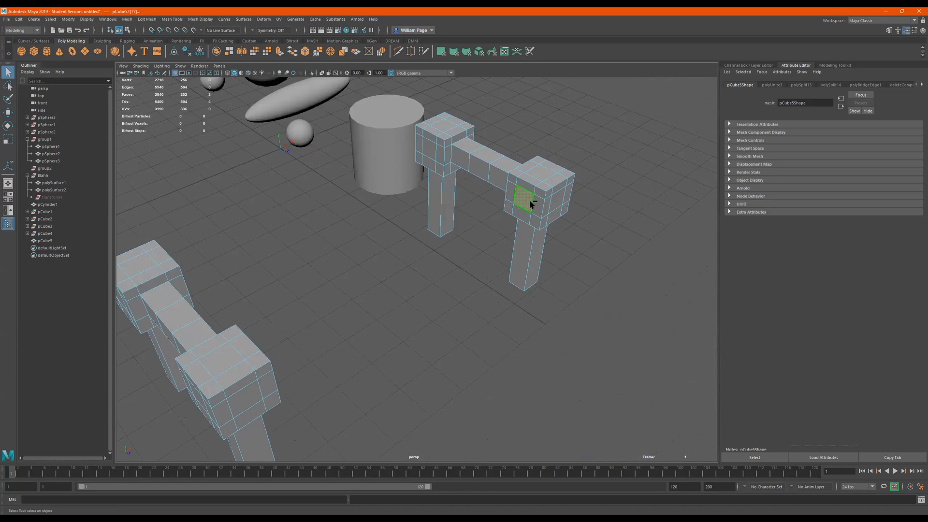
left_click_drag(452, 208, 454, 222, "alt")
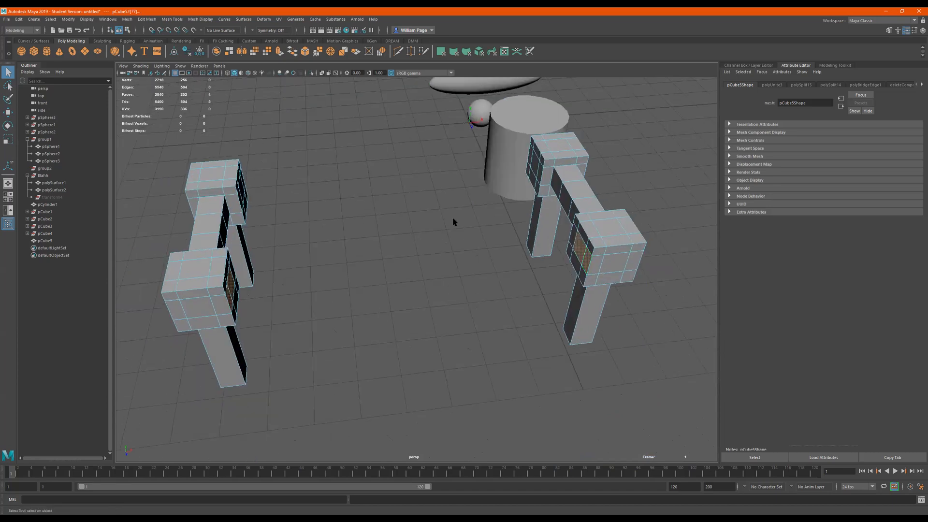
Bridge the selected faces to form a long beam joining the two frames
right_click(454, 222, "shift")
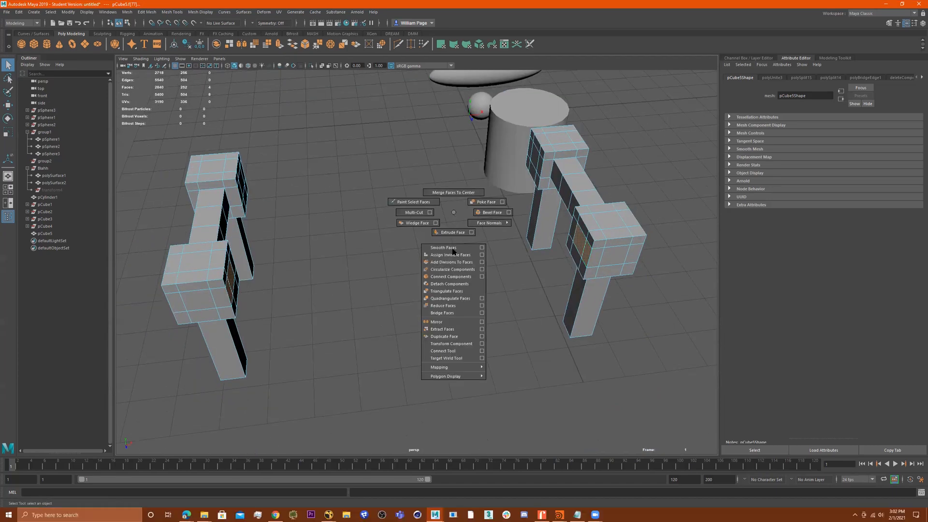
left_click(443, 313)
left_click_drag(446, 258, 398, 204, "alt")
left_click_drag(433, 155, 455, 139, "alt")
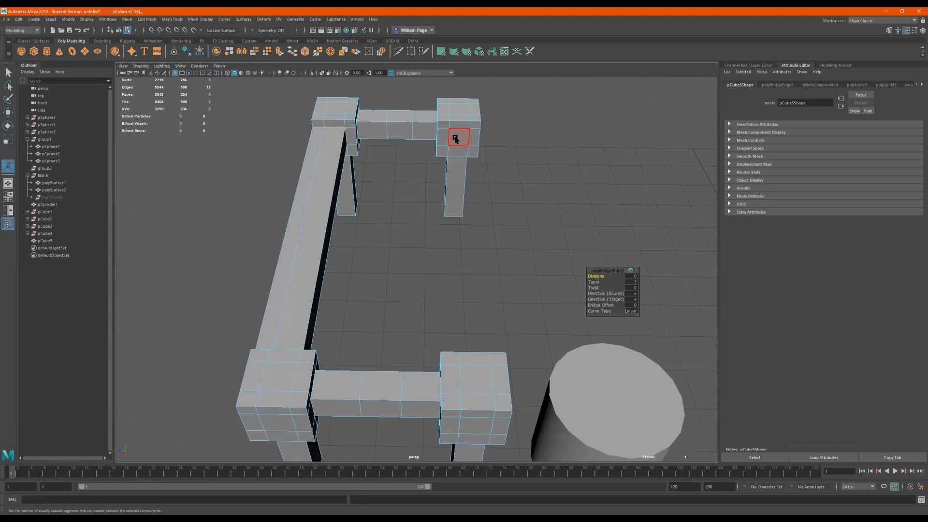
left_click_drag(376, 198, 379, 199, "alt")
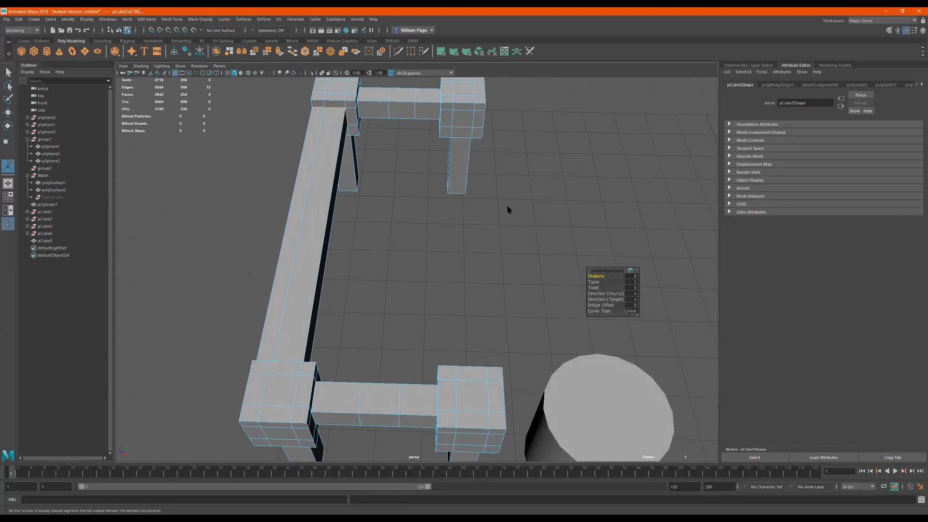
Try bridging the centre inner faces of the remaining two facing end blocks, and undo it
key("q")
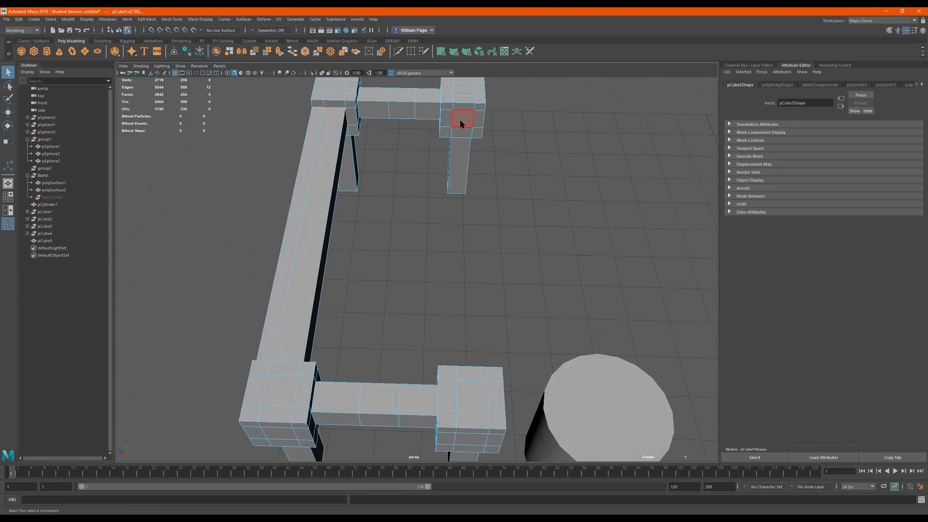
left_click(460, 124)
left_click_drag(460, 123, 507, 225, "alt")
left_click(487, 194, "shift")
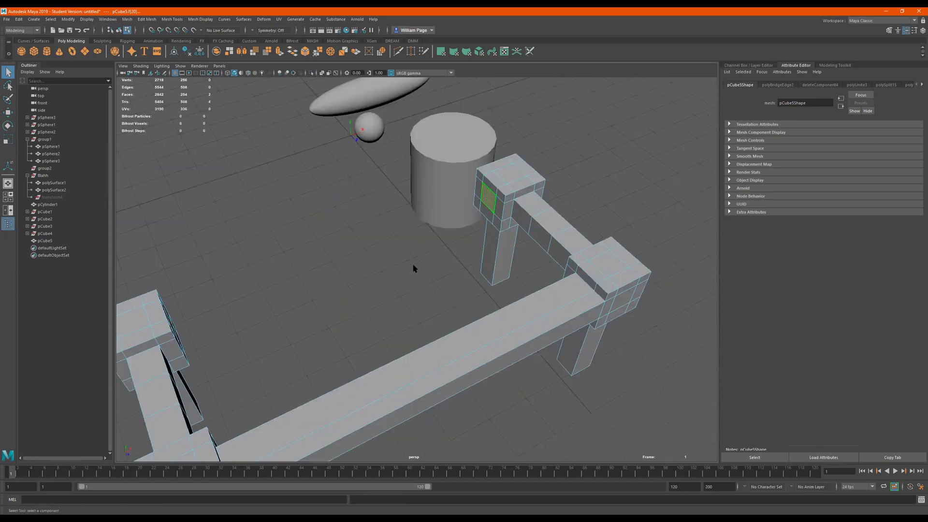
mouse_move(412, 257)
left_mouse_down("alt")
mouse_move(378, 253)
mouse_move(435, 269)
mouse_move(424, 263)
left_mouse_up("alt")
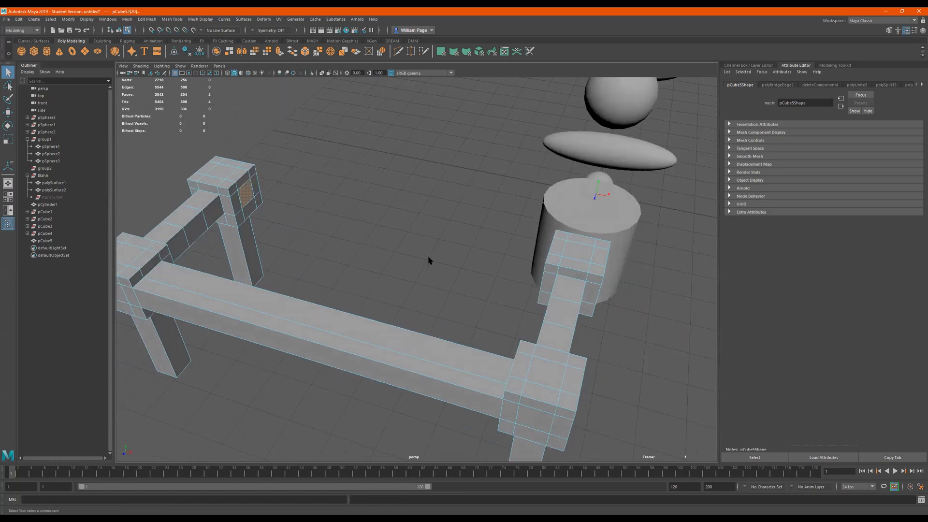
key("g")
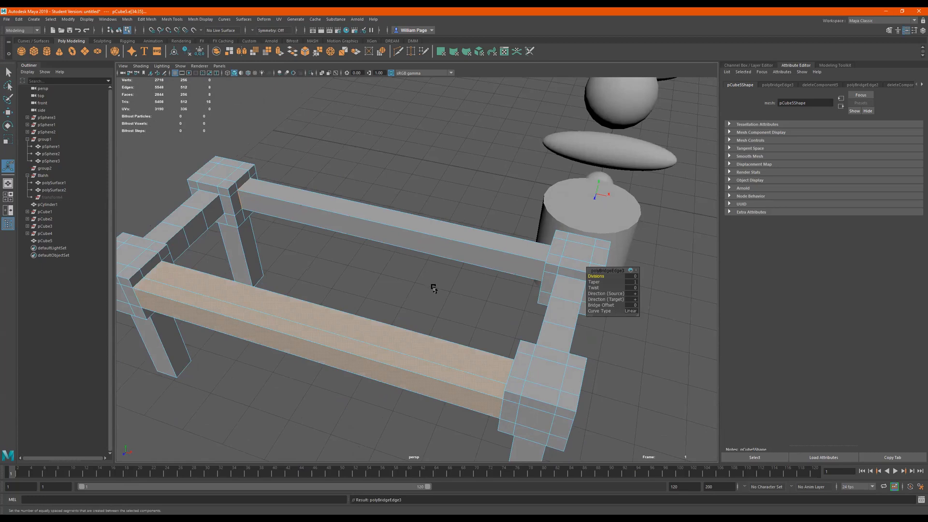
key("ctrl+z")
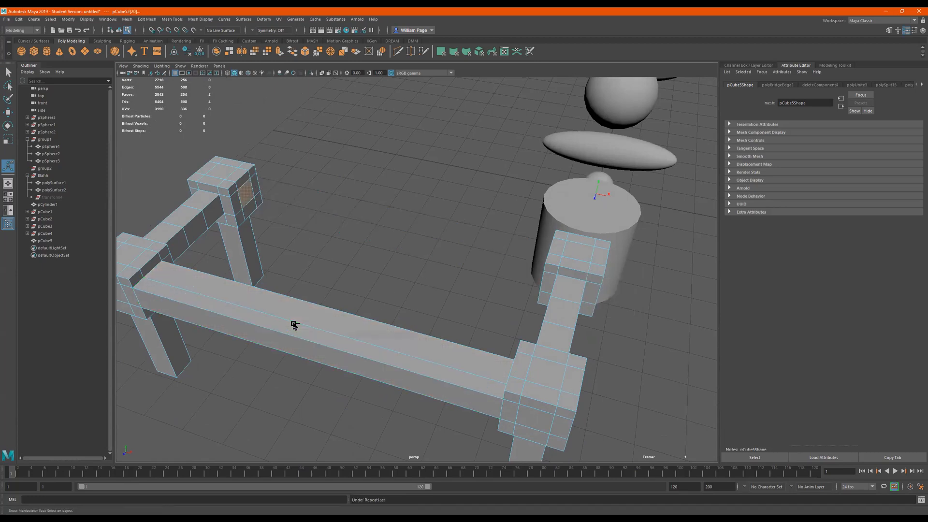
Reselect the centre inner faces of the two unconnected end blocks and bridge them with a second long beam
left_click(331, 232)
right_click_drag(251, 211, 323, 180)
left_click(244, 187)
right_click_drag(245, 188, 375, 218)
left_click_drag(450, 197, 455, 197, "alt")
left_click(456, 197, "shift")
left_click_drag(379, 259, 294, 302, "alt")
key("g")
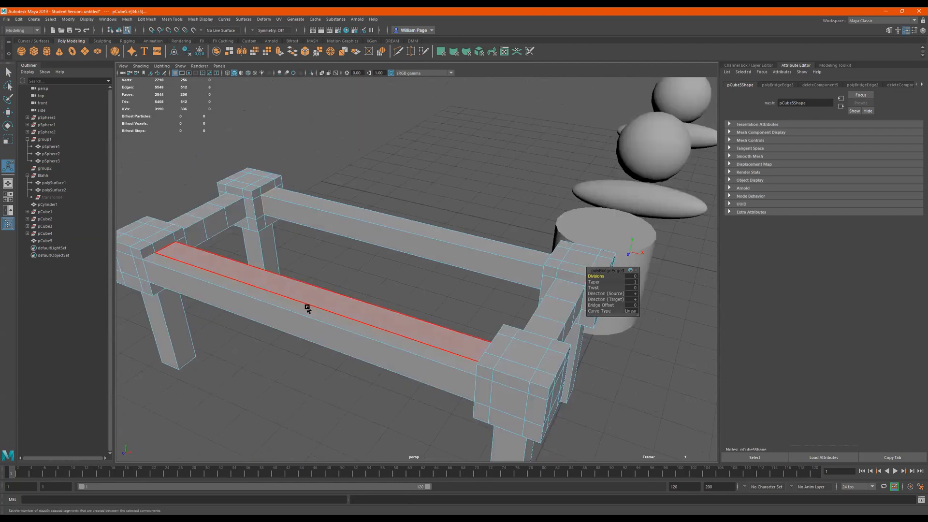
left_click_drag(357, 311, 382, 290, "alt")
left_click_drag(438, 263, 281, 245, "alt")
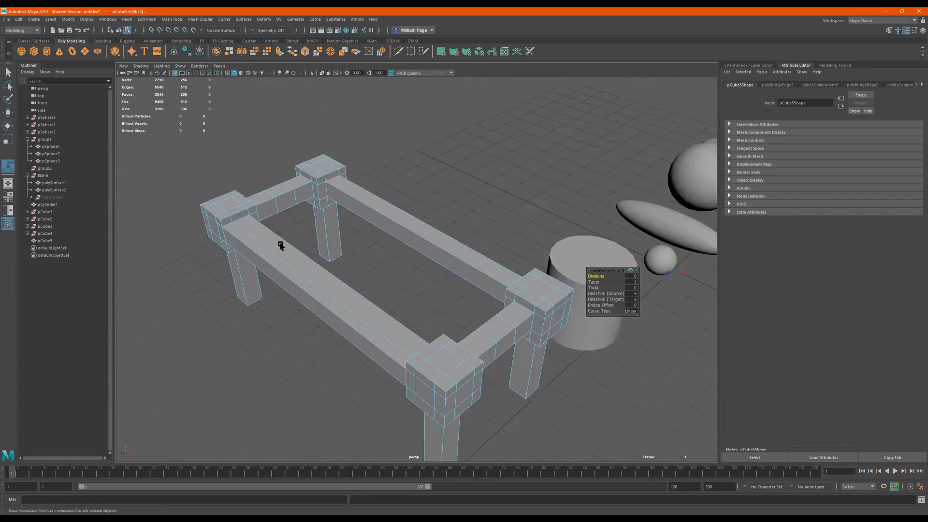
Extrude the centre top faces of all four corner blocks upward by about 0.89 to form posts
key("q")
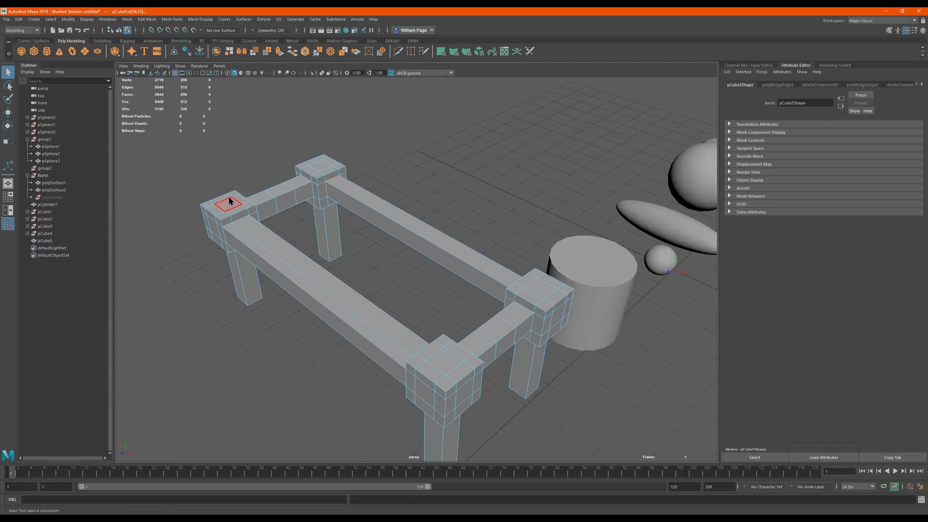
left_click(230, 202)
left_click(319, 166, "shift")
left_click(539, 288, "shift")
left_click(441, 356, "shift")
key("ctrl+e")
left_click_drag(543, 269, 553, 229)
Split the post extrusion into three divisions and extrude the post tops upward by a further 0.275
left_click_drag(393, 231, 526, 231, "alt")
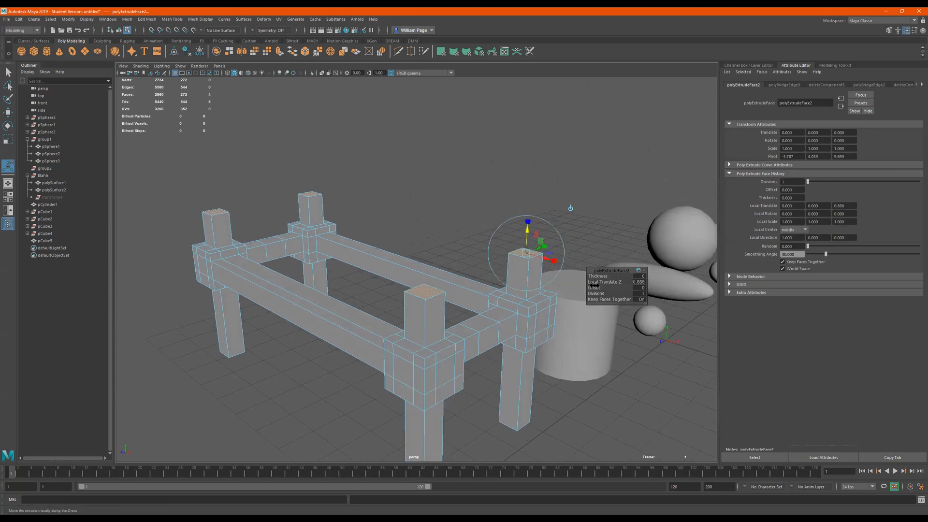
left_click_drag(595, 293, 608, 294)
key("ctrl+e")
left_click_drag(527, 234, 506, 221)
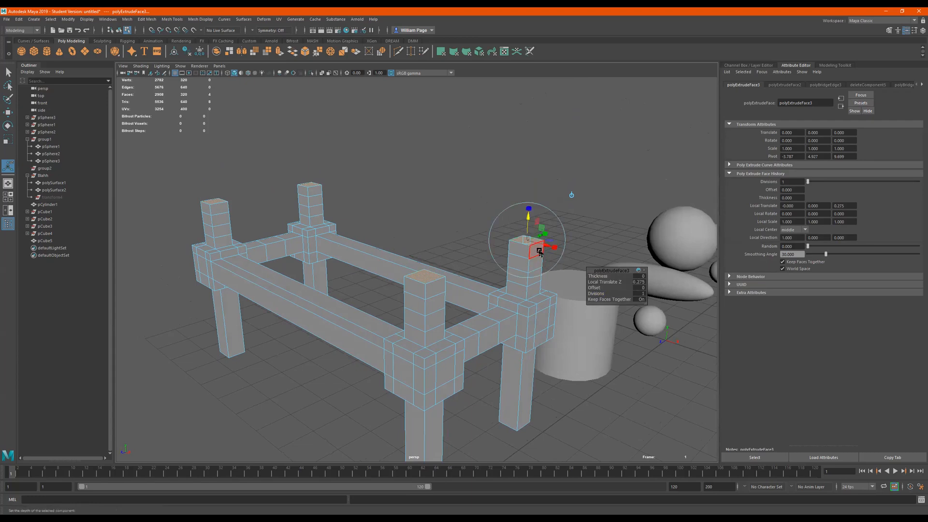
Extrude the outward-facing side face of the second segment from the top on all four posts with a thickness of 0.54
left_click(414, 303)
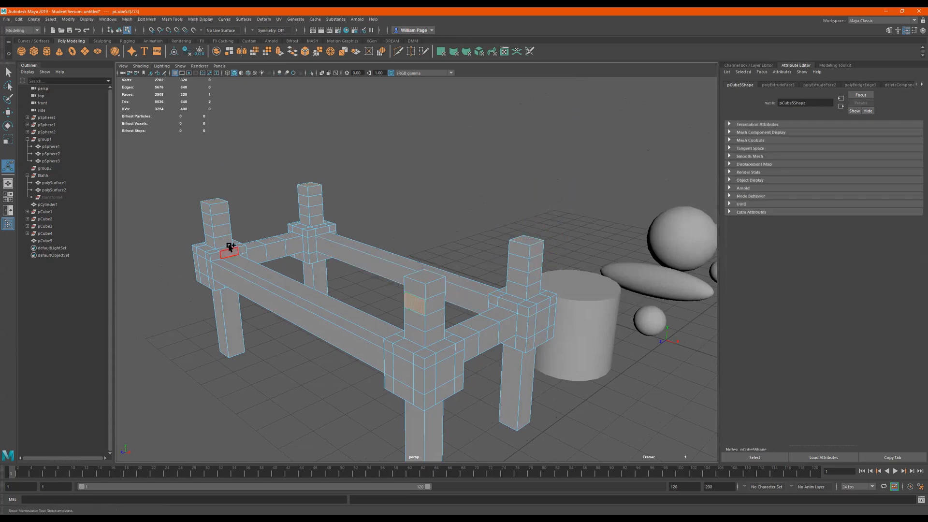
left_click_drag(244, 248, 337, 306, "alt")
left_click_drag(627, 279, 649, 248, "alt")
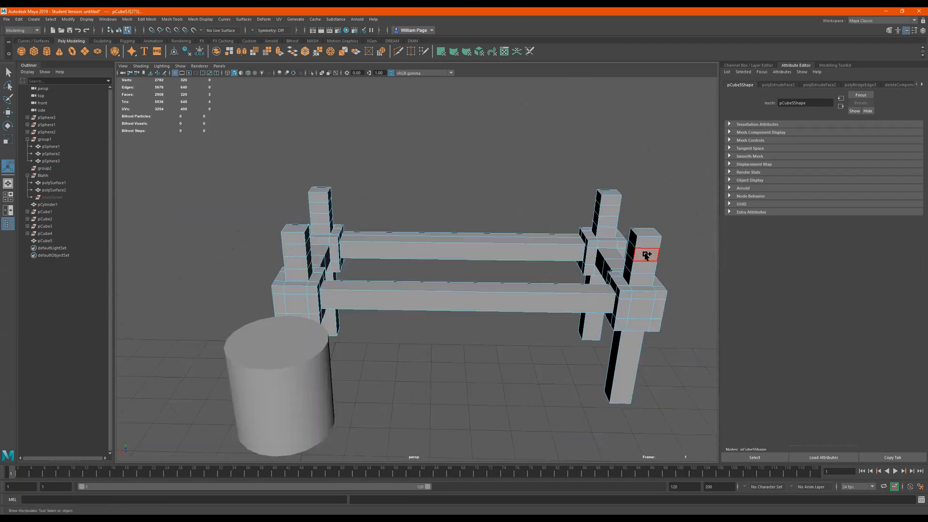
left_click_drag(472, 277, 310, 265, "alt")
left_click(310, 263, "shift")
key("ctrl+e")
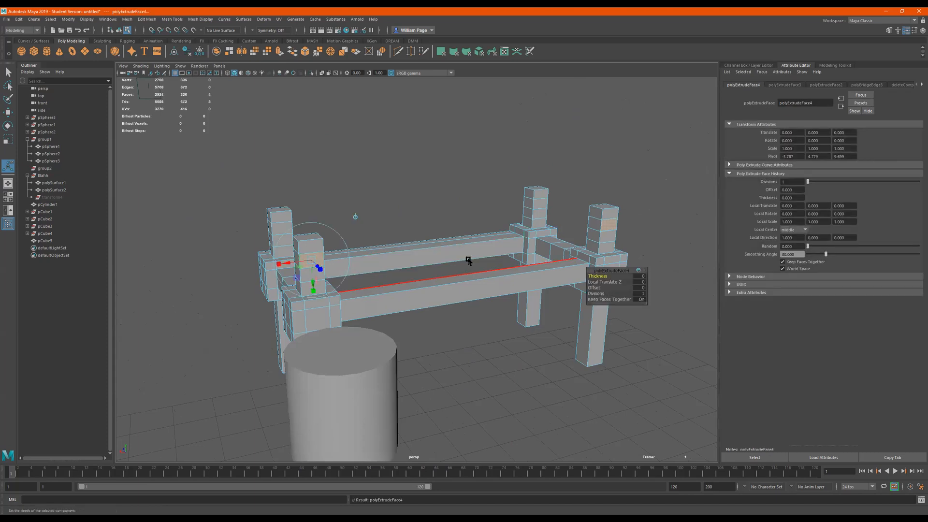
left_click_drag(592, 276, 654, 271)
mouse_move(491, 280)
left_mouse_down("alt")
mouse_move(473, 265)
mouse_move(472, 284)
mouse_move(498, 275)
left_mouse_up("alt")
left_click_drag(600, 276, 590, 259)
left_click_drag(508, 261, 471, 262, "alt")
key("q")
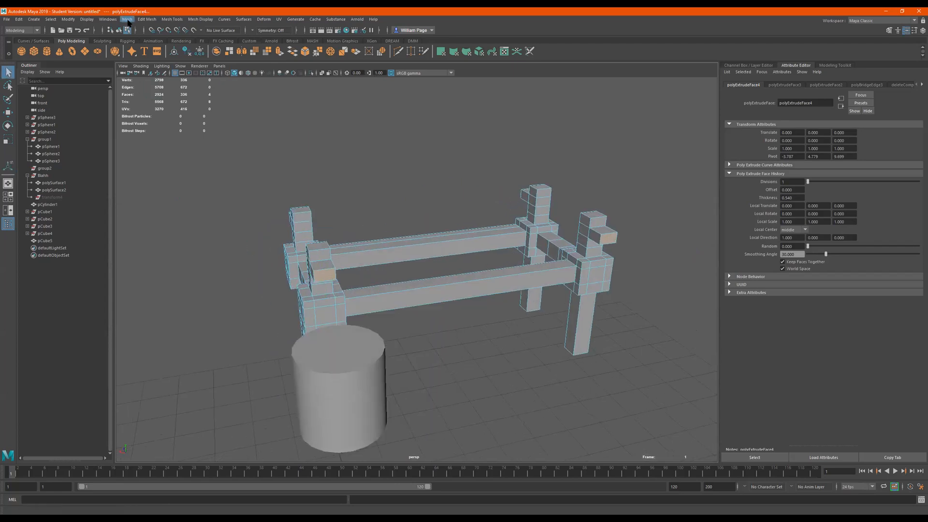
left_click(128, 20)
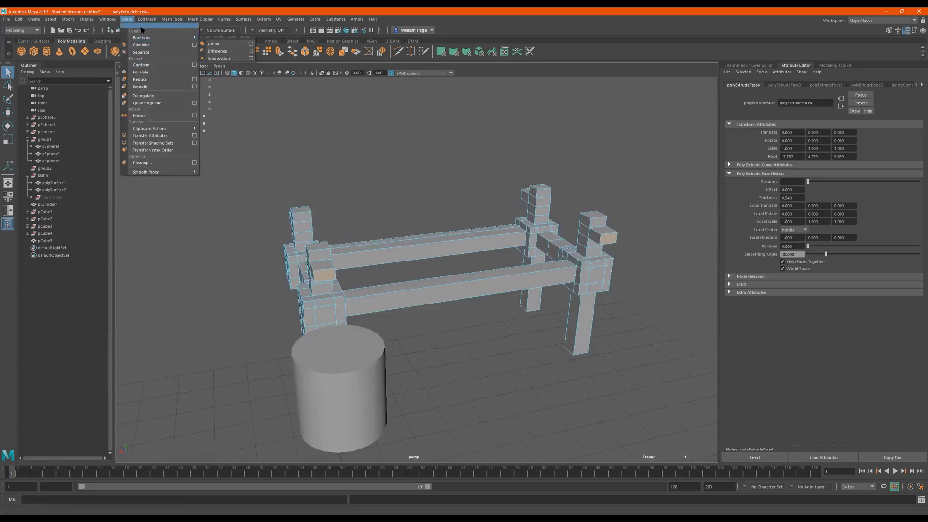
mouse_move(147, 21)
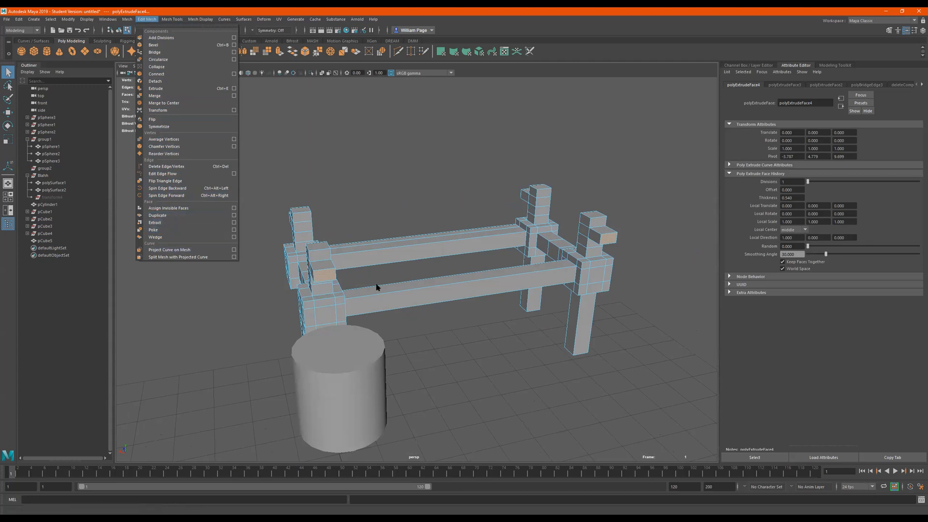
Select only the triangular faces of the cylinder's top cap and delete them
left_click(347, 363)
left_click_drag(371, 363, 331, 362, "alt")
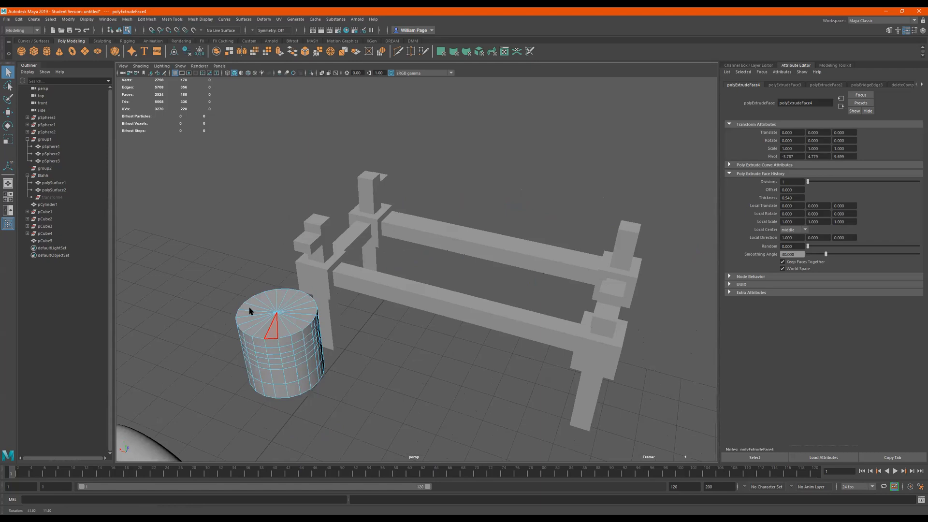
left_click_drag(251, 311, 319, 283, "alt")
right_click_drag(319, 283, 380, 300, "alt")
left_click_drag(380, 301, 286, 267, "alt")
right_click_drag(340, 279, 454, 285, "alt")
left_click_drag(398, 311, 392, 324, "alt")
middle_click_drag(395, 298, 457, 135, "alt")
middle_click_drag(379, 145, 463, 112, "alt")
left_click_drag(478, 101, 316, 146)
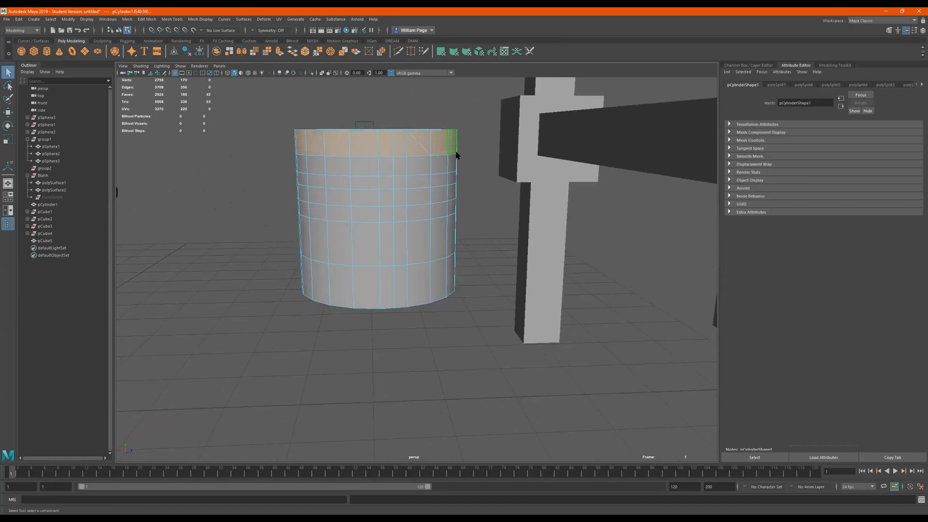
key("4")
left_click_drag(481, 143, 206, 333)
left_click_drag(414, 165, 409, 188, "alt")
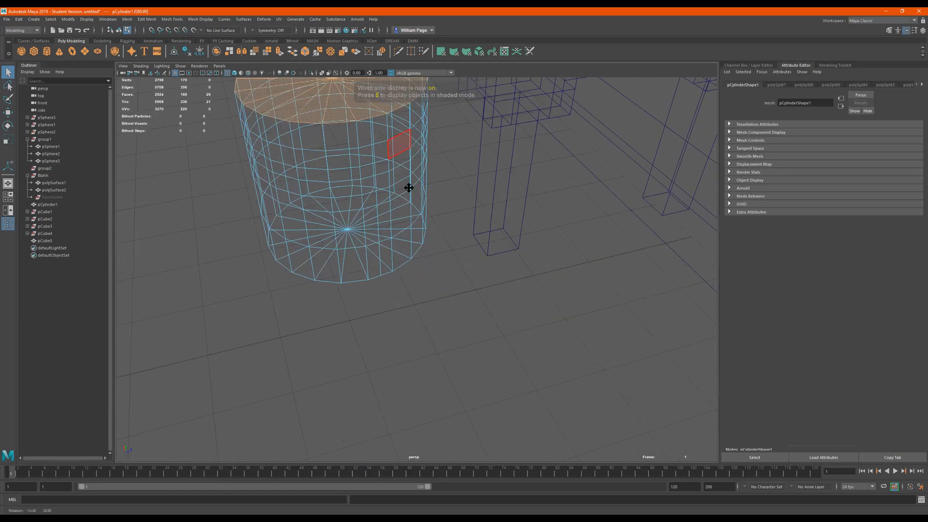
left_click_drag(478, 382, 458, 365, "alt")
key("5")
scroll(450, 360, "up", 2)
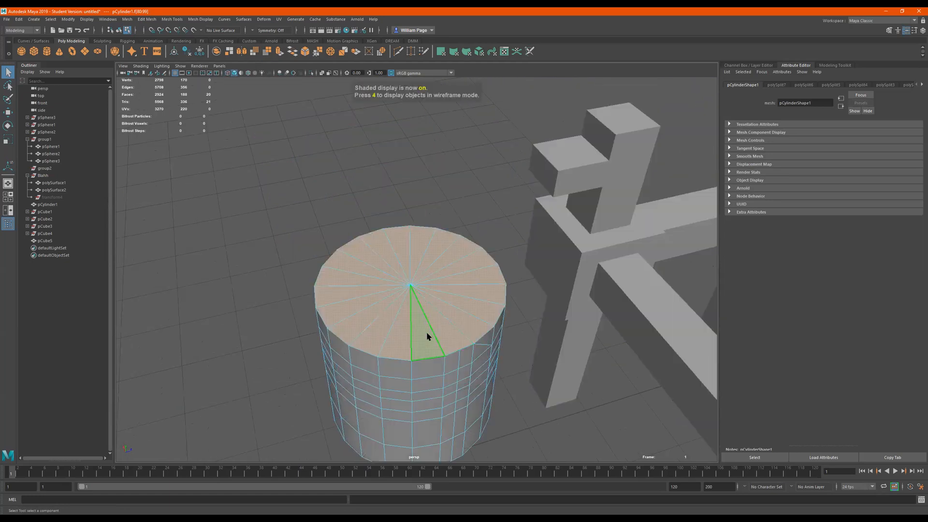
left_click_drag(499, 284, 500, 284, "alt")
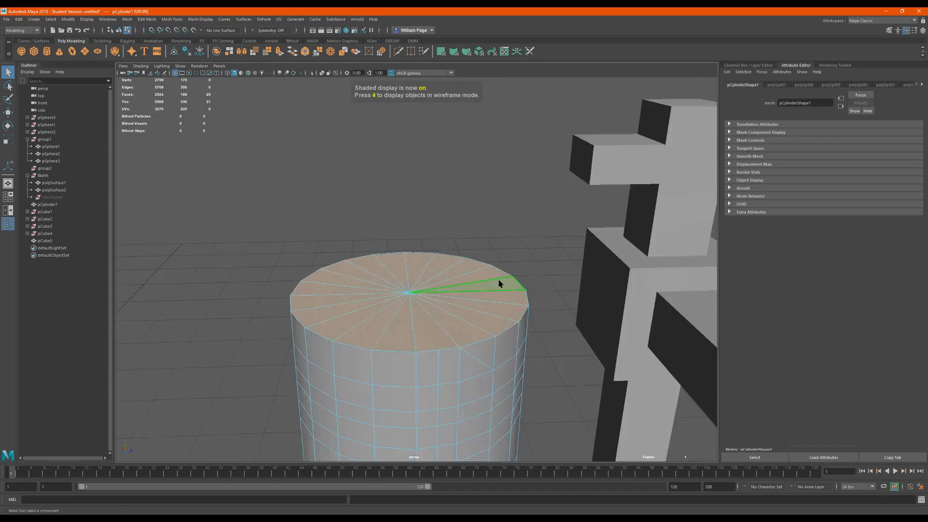
key("Delete")
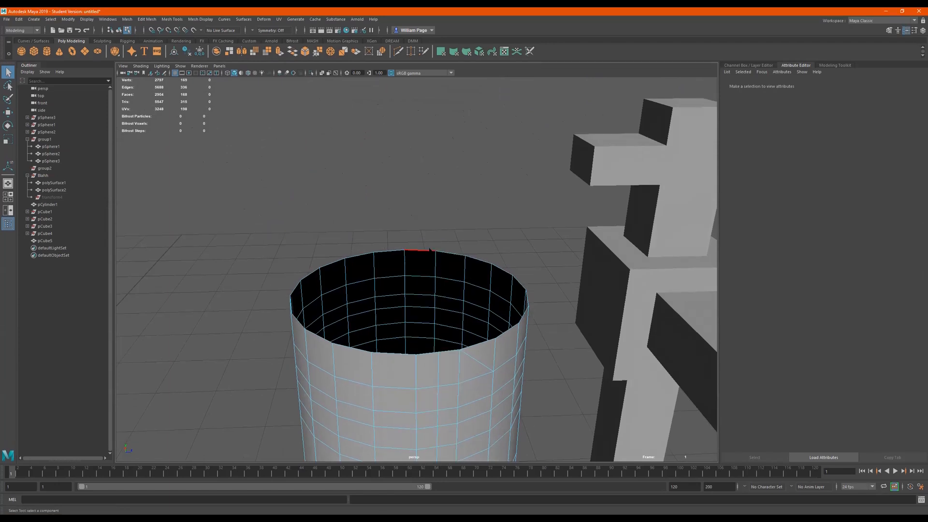
Select the border edge loop around the cylinder's open top and fill the hole with a single face
double_click(430, 250)
mouse_move(430, 250)
left_mouse_down("alt")
mouse_move(412, 256)
mouse_move(435, 264)
left_mouse_up("alt")
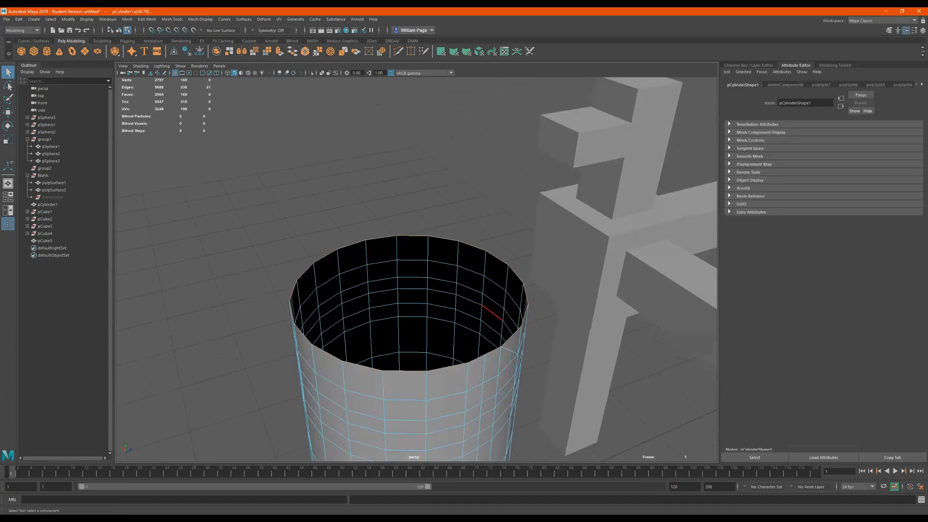
right_click_drag(438, 303, 435, 396, "shift")
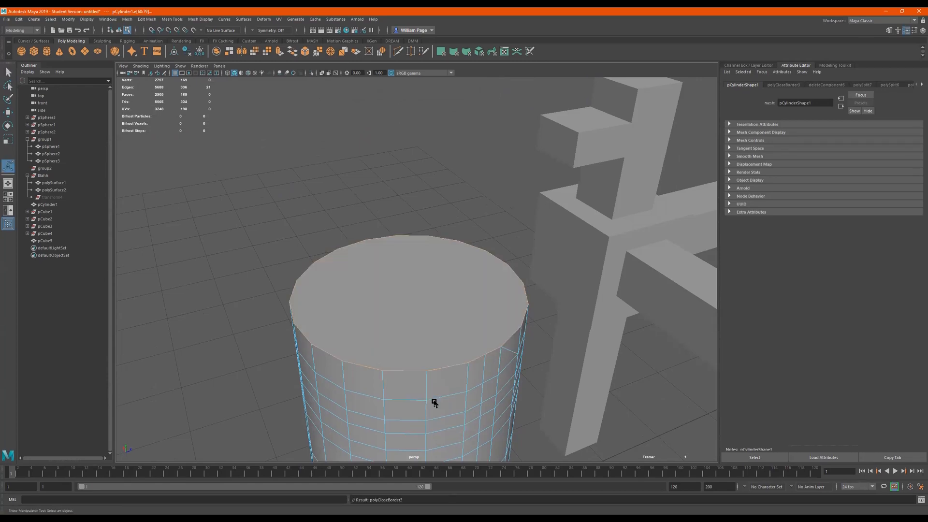
Select the cylinder's new top face and poke it into triangles meeting at the centre
left_click_drag(362, 376, 371, 242, "alt")
mouse_move(371, 240)
right_mouse_down()
mouse_move(371, 262)
mouse_move(371, 252)
right_mouse_up()
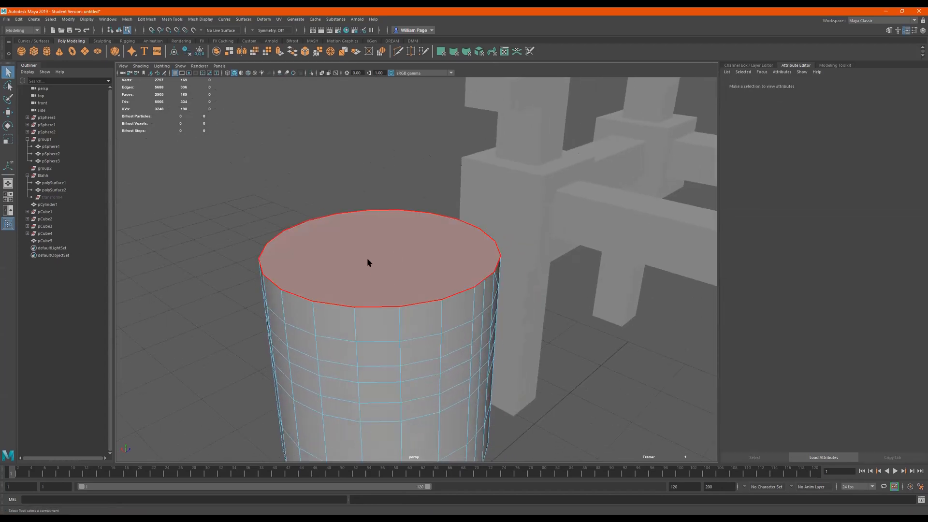
left_click(373, 266)
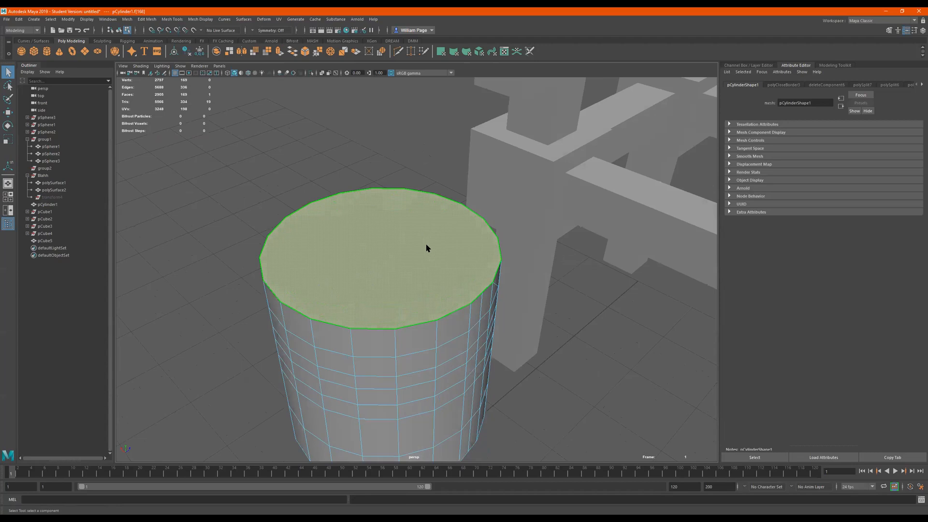
right_click(399, 251, "shift")
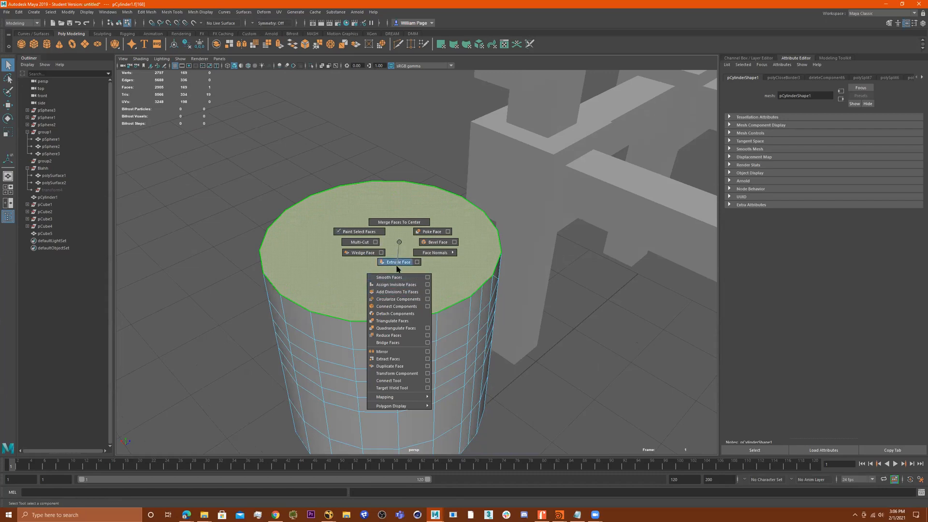
left_click(427, 232)
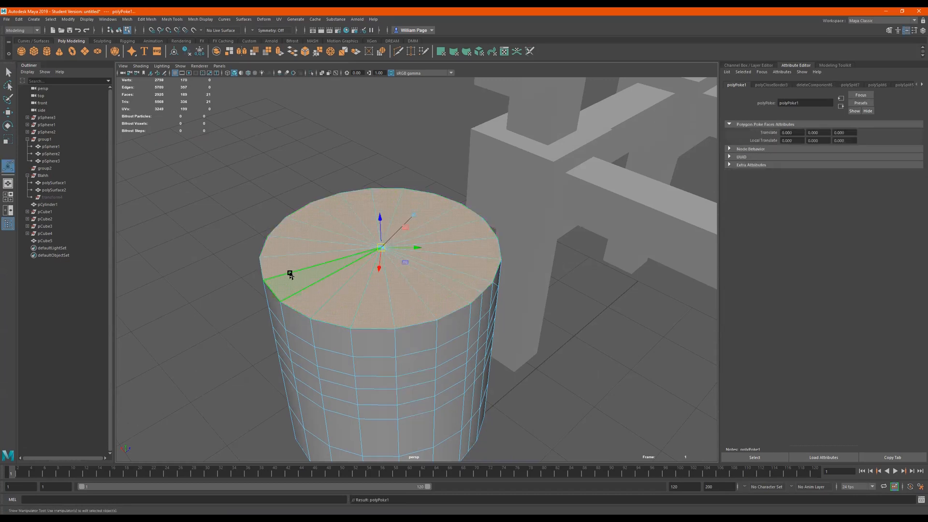
Examine the poked top cap of the cylinder from several angles and clear the face selection
scroll(389, 259, "up", 3)
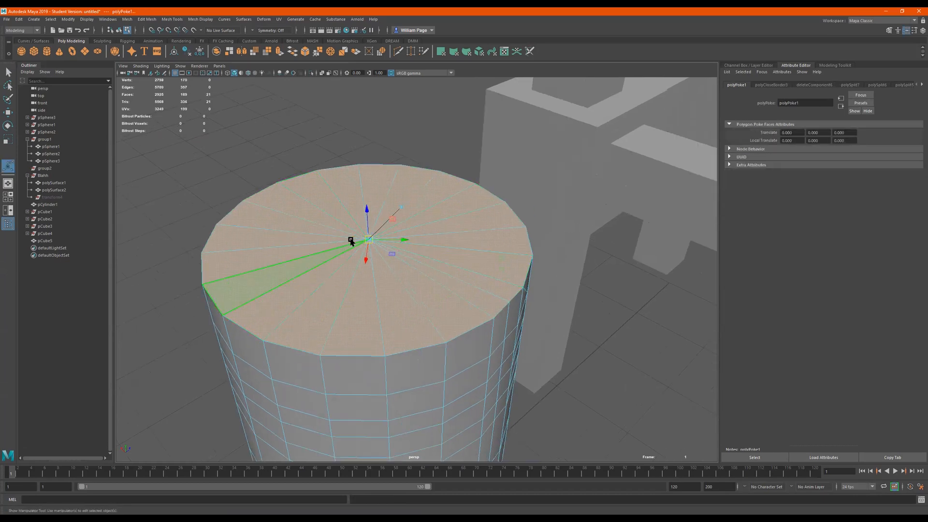
left_click_drag(371, 264, 279, 149, "alt")
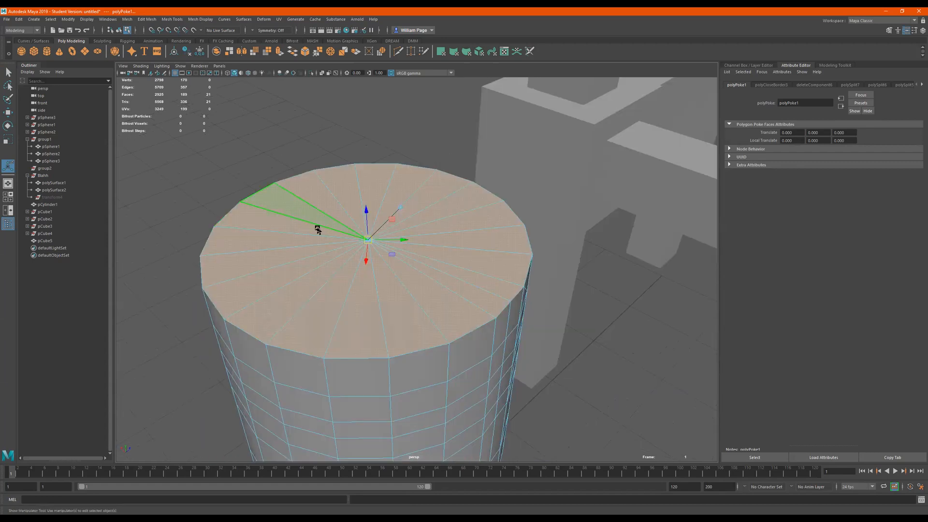
left_click_drag(456, 345, 456, 331, "alt")
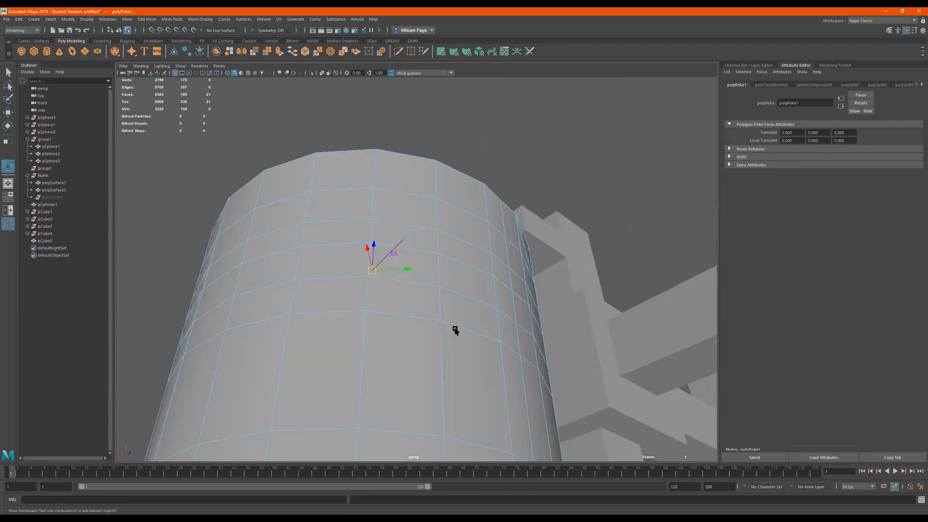
middle_click_drag(456, 331, 448, 208, "alt")
right_click_drag(378, 255, 401, 280, "alt")
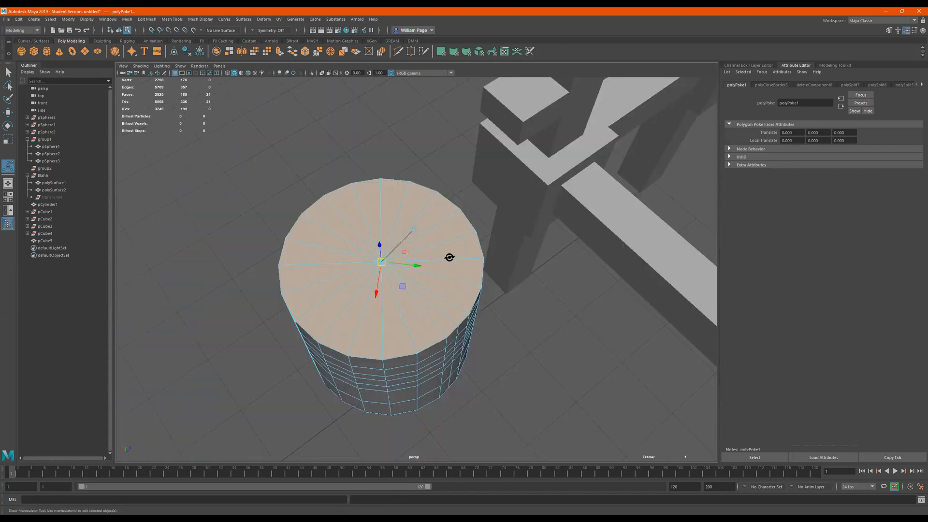
left_click_drag(449, 258, 440, 249, "alt")
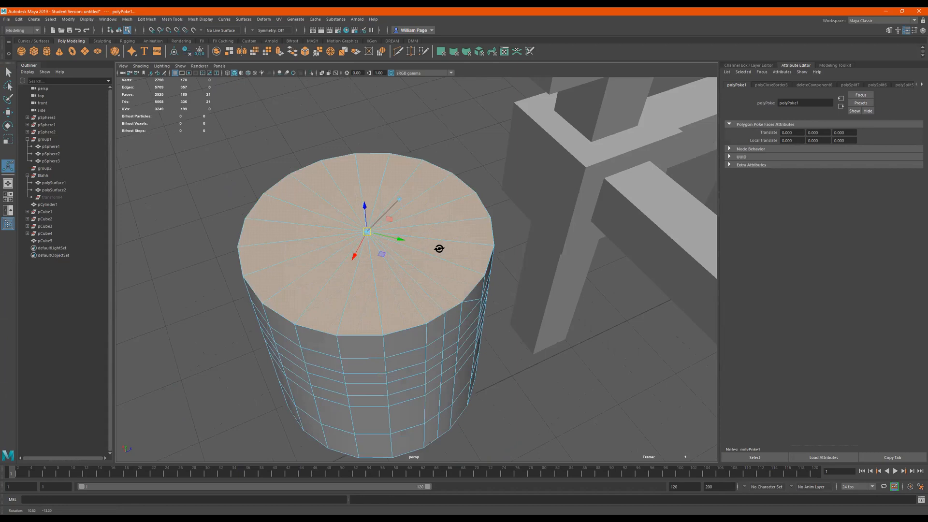
left_click(405, 200)
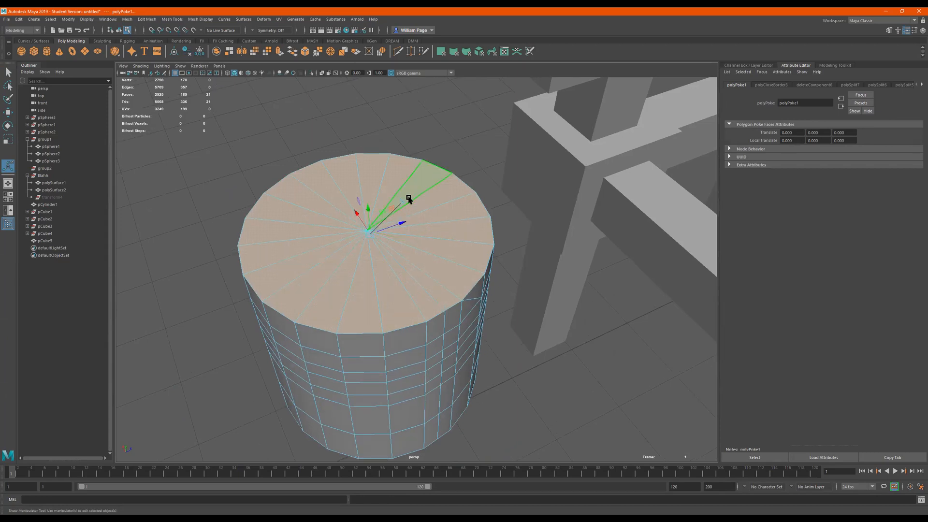
left_click_drag(397, 245, 403, 137, "alt")
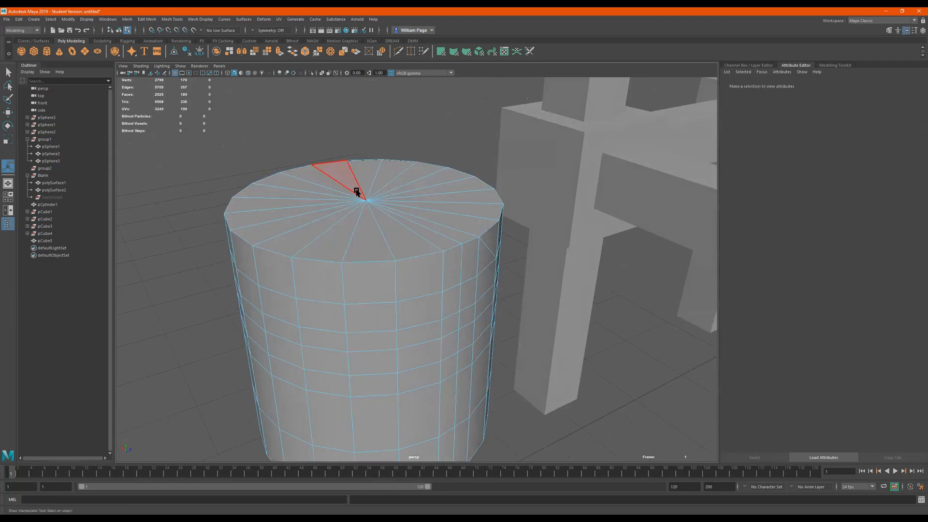
left_click_drag(379, 213, 352, 201, "alt")
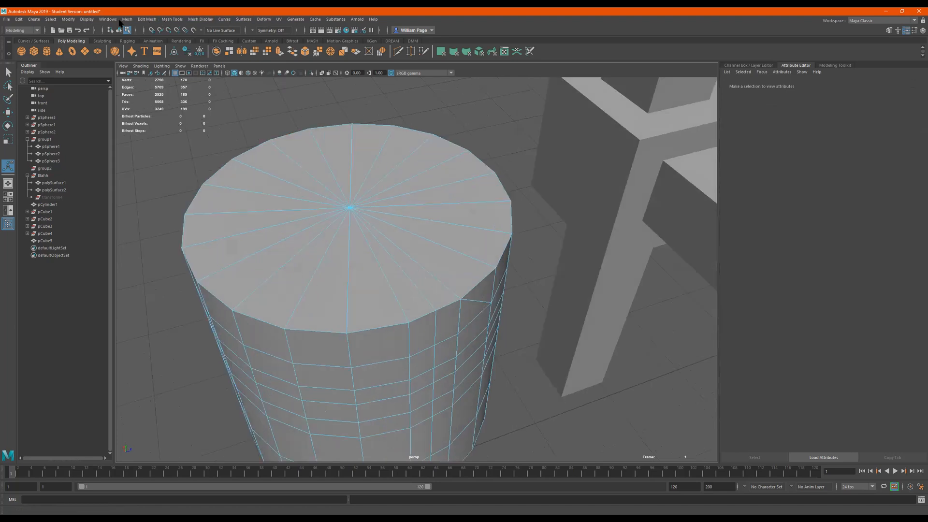
left_click(147, 20)
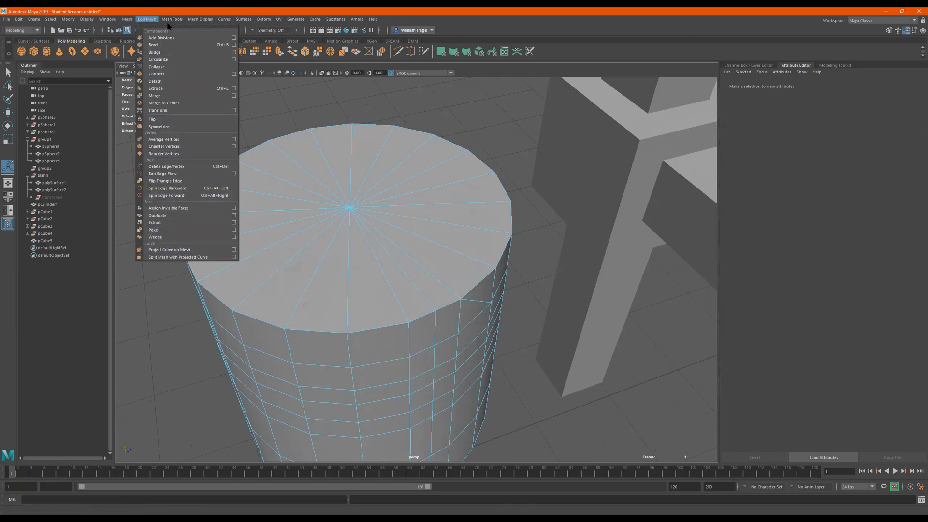
mouse_move(170, 20)
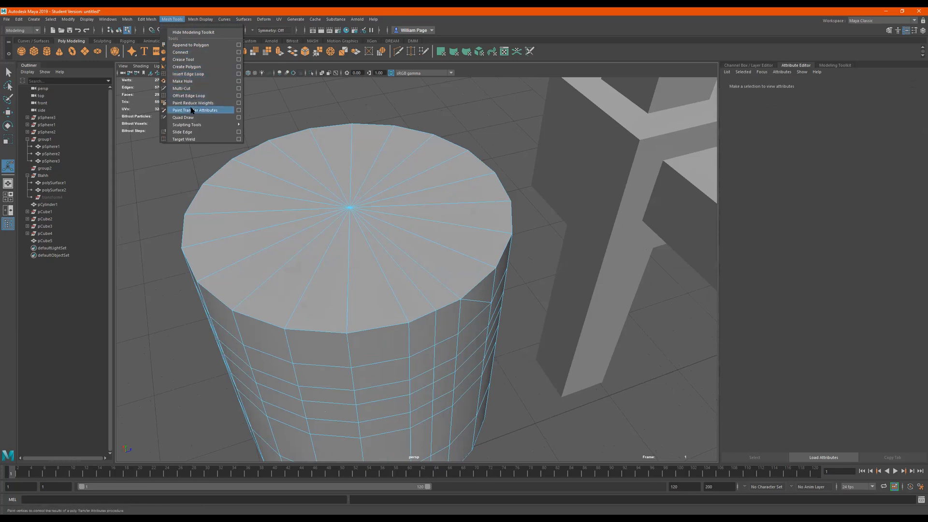
mouse_move(200, 19)
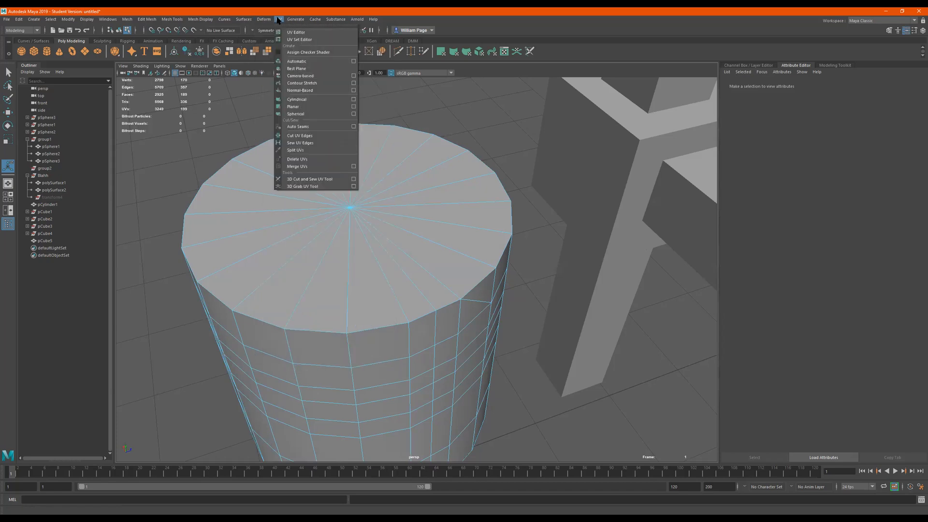
left_click(302, 21)
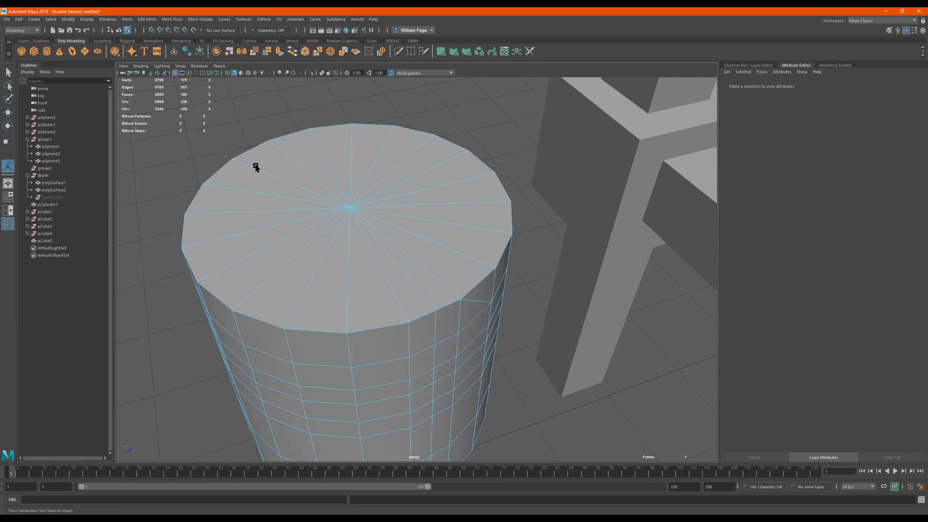
Switch from the cylinder to the post-and-beam frame and select the whole frame in object mode
scroll(358, 138, "down", 5)
left_click_drag(401, 116, 434, 173, "alt")
middle_click_drag(502, 163, 224, 163, "alt")
left_click_drag(412, 180, 353, 170, "alt")
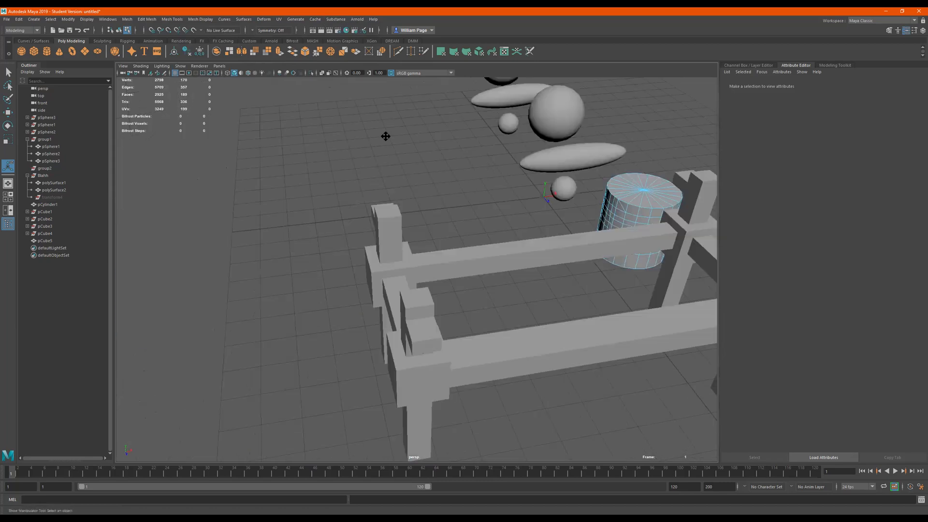
middle_click_drag(522, 223, 407, 182, "alt")
right_click_drag(313, 210, 315, 242)
left_click_drag(404, 207, 337, 209, "alt")
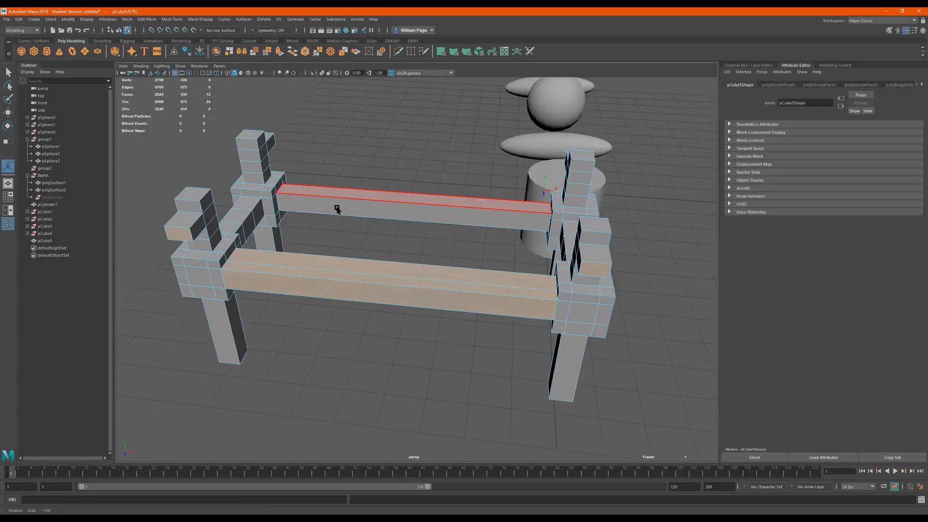
right_click_drag(340, 203, 427, 141)
left_click_drag(320, 187, 282, 205, "alt")
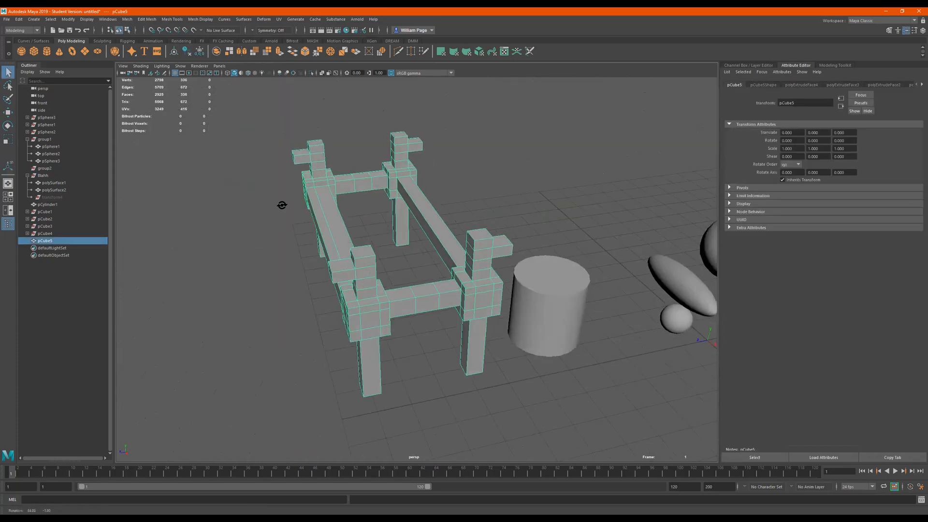
left_click(87, 19)
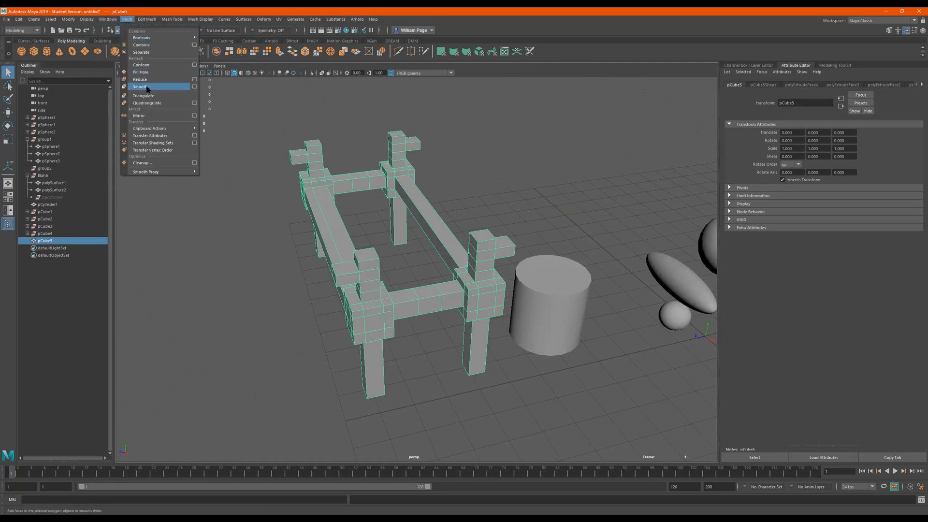
mouse_move(352, 185)
left_mouse_down("alt")
mouse_move(377, 200)
mouse_move(357, 197)
left_mouse_up("alt")
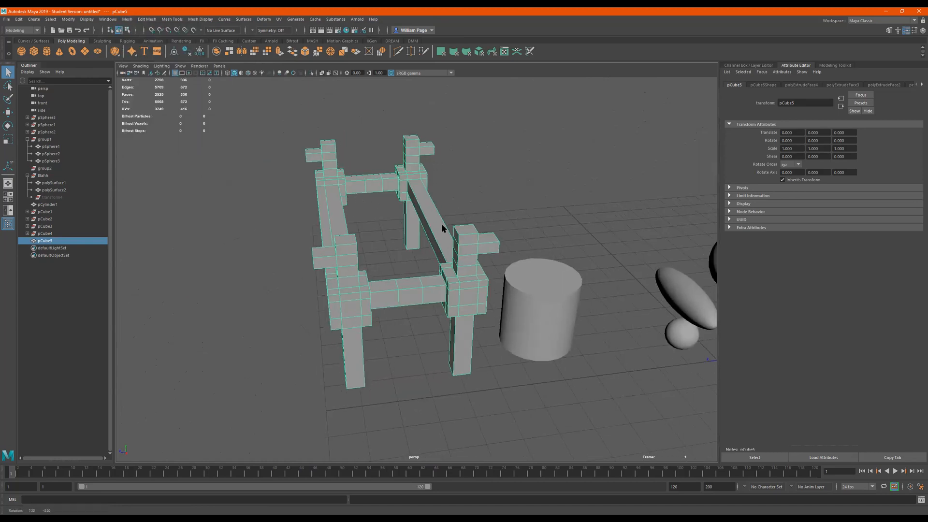
Scale the whole frame up uniformly to about 4.636
left_click_drag(452, 182, 468, 228, "alt")
key("r")
scroll(415, 254, "down", 5)
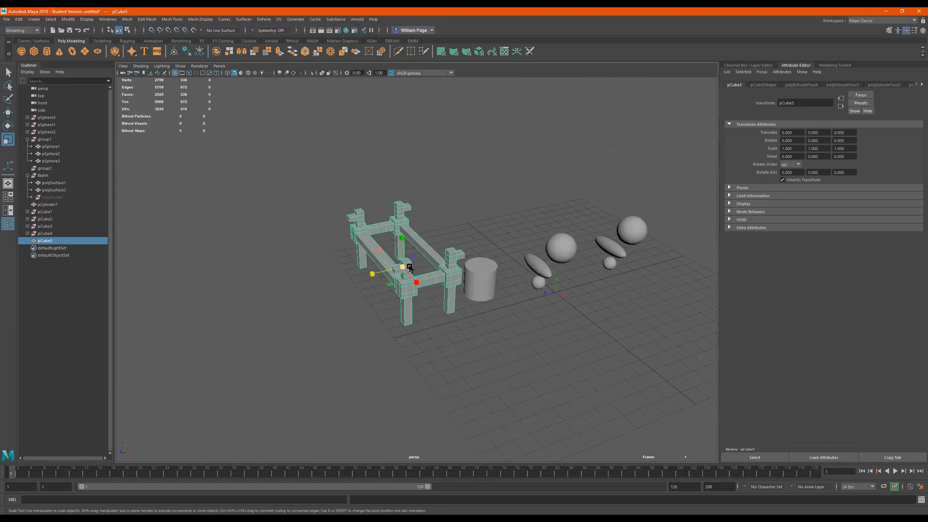
left_click_drag(404, 268, 641, 269)
scroll(463, 266, "down", 3)
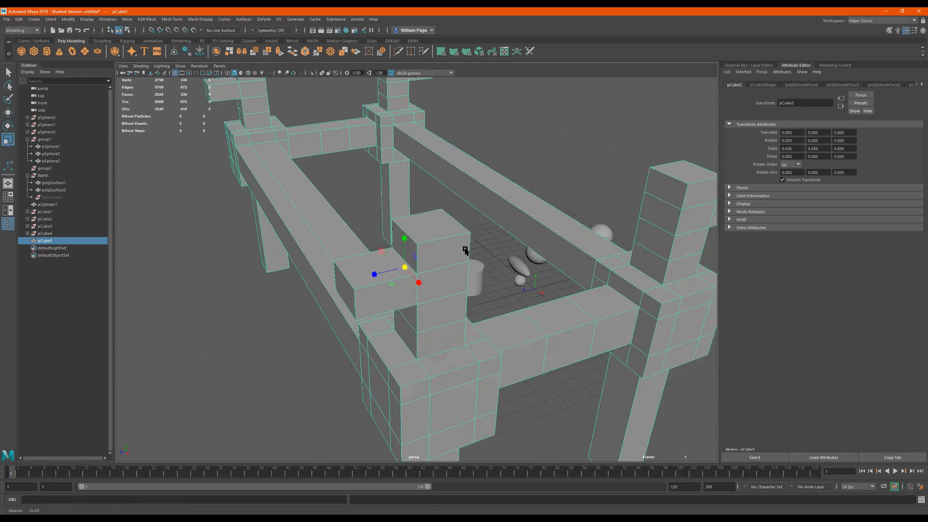
scroll(395, 256, "down", 5)
Move the enlarged frame above the grid and off centre to about 3.109, 5.718, -7.441
key("e")
left_click_drag(394, 250, 426, 267, "alt")
key("w")
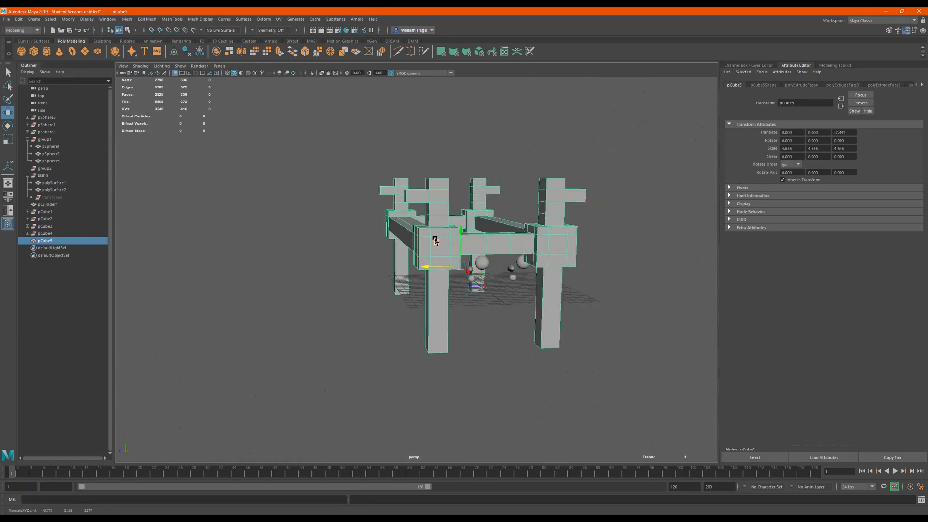
left_click_drag(460, 231, 543, 224)
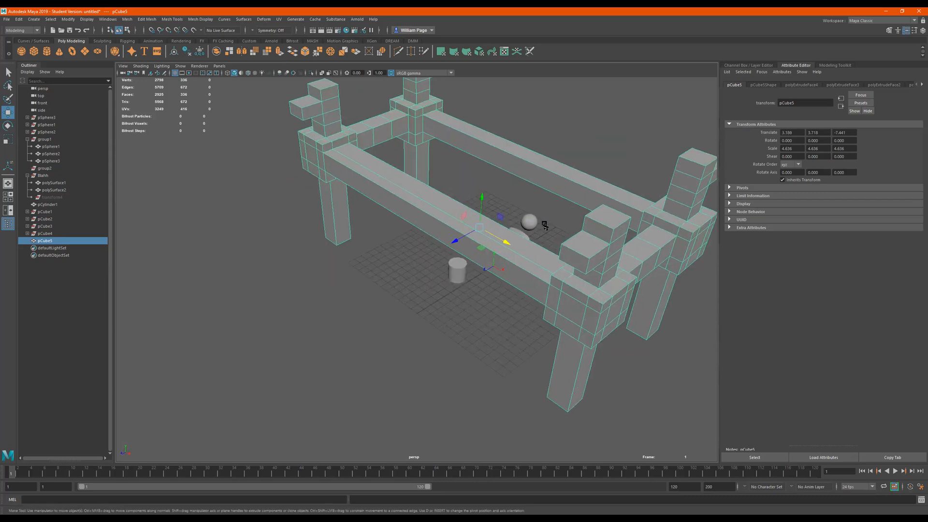
left_click_drag(438, 248, 477, 233, "alt")
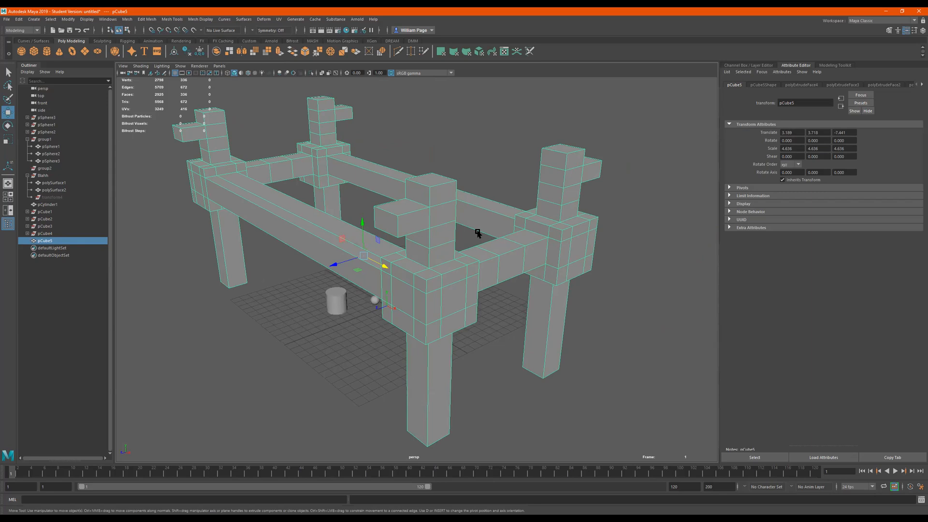
left_click_drag(480, 228, 429, 213, "alt")
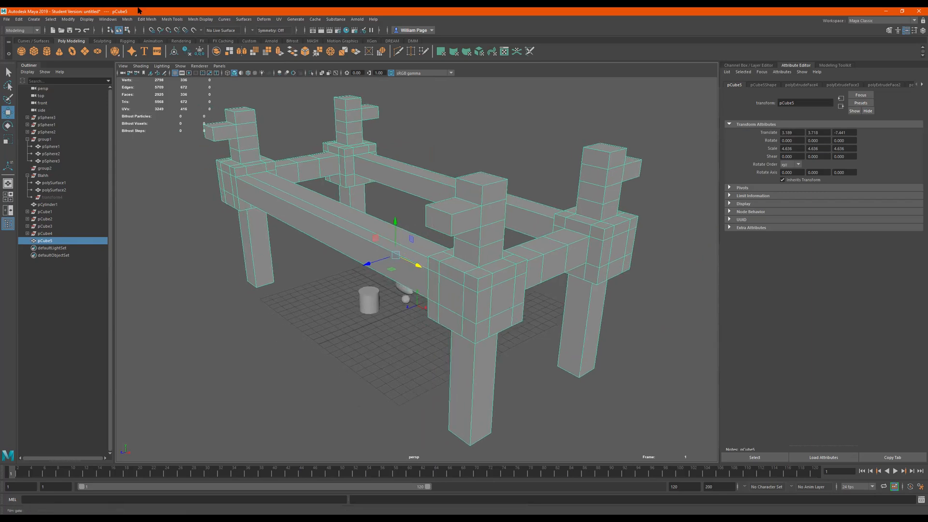
Try smoothing the whole frame with exponential divisions at division level 1, and undo the smoothing
left_click(127, 20)
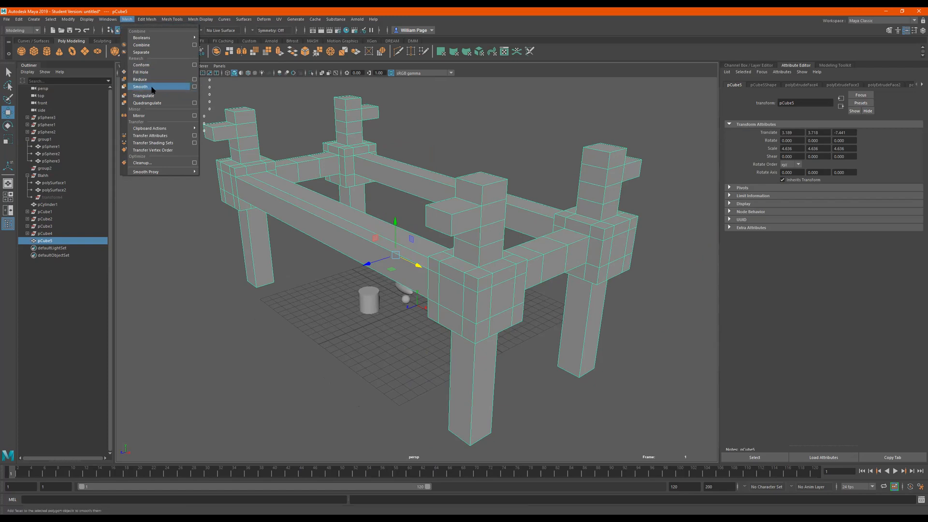
left_click(195, 87)
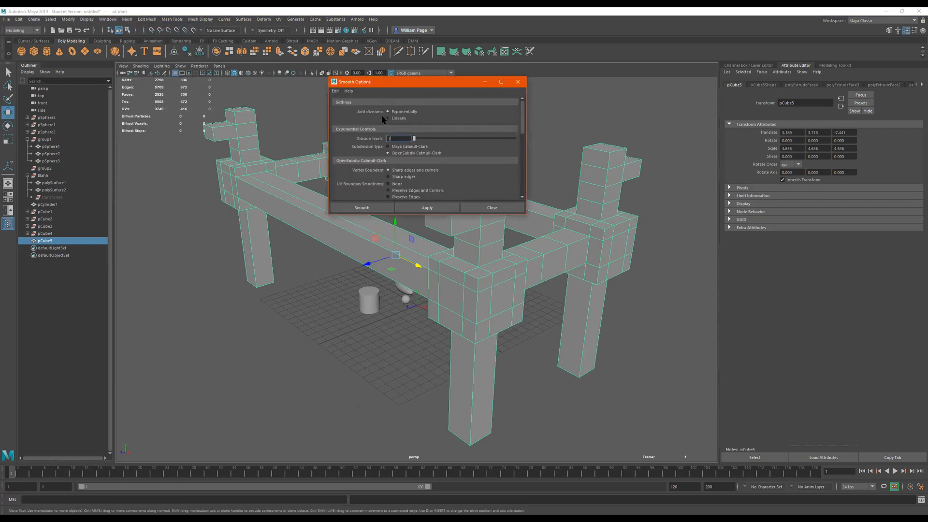
left_click_drag(427, 85, 640, 55)
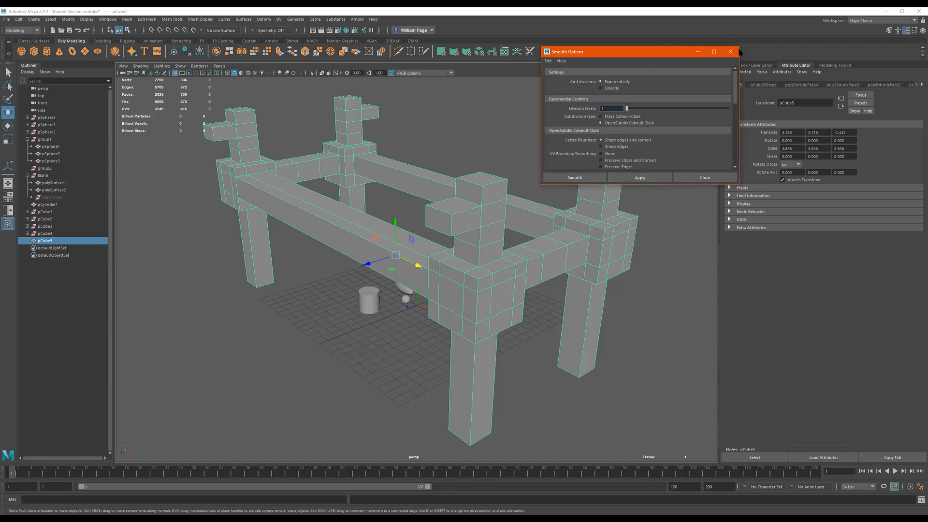
left_click(586, 178)
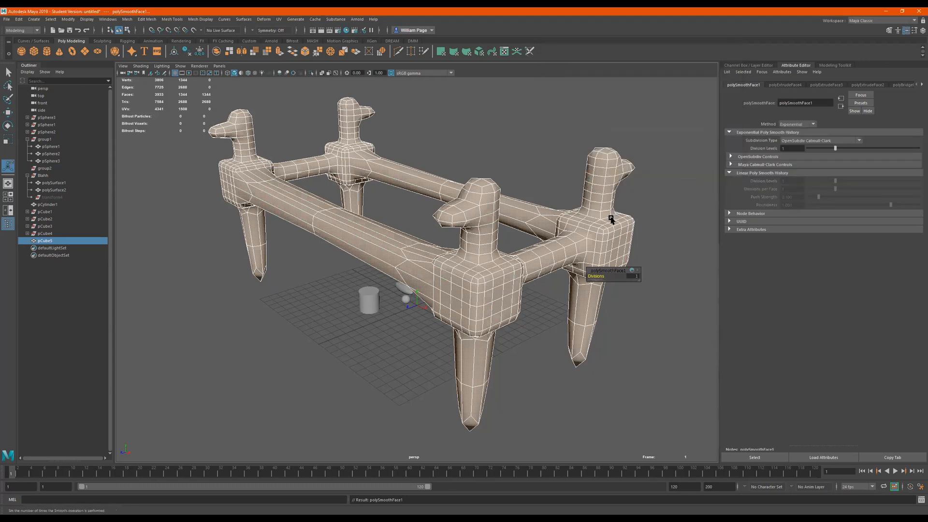
key("ctrl+z")
key("ctrl+z")
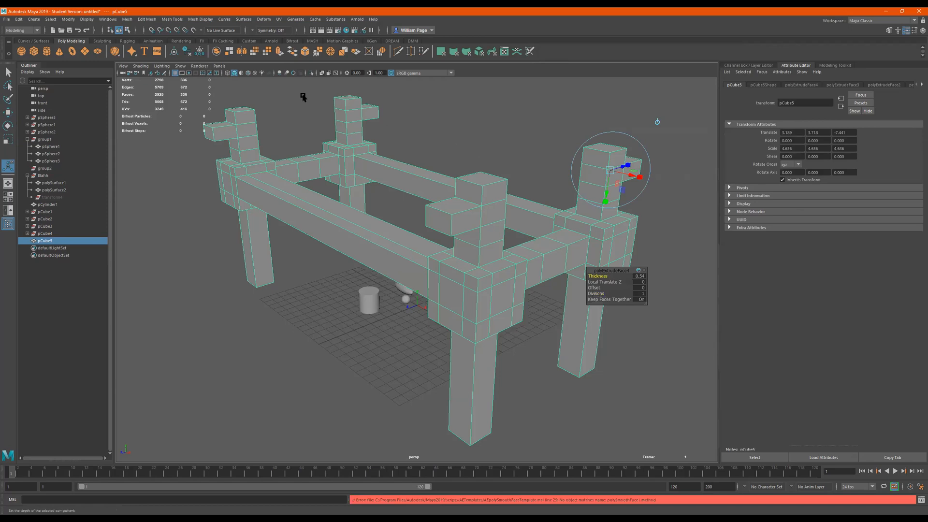
key("q")
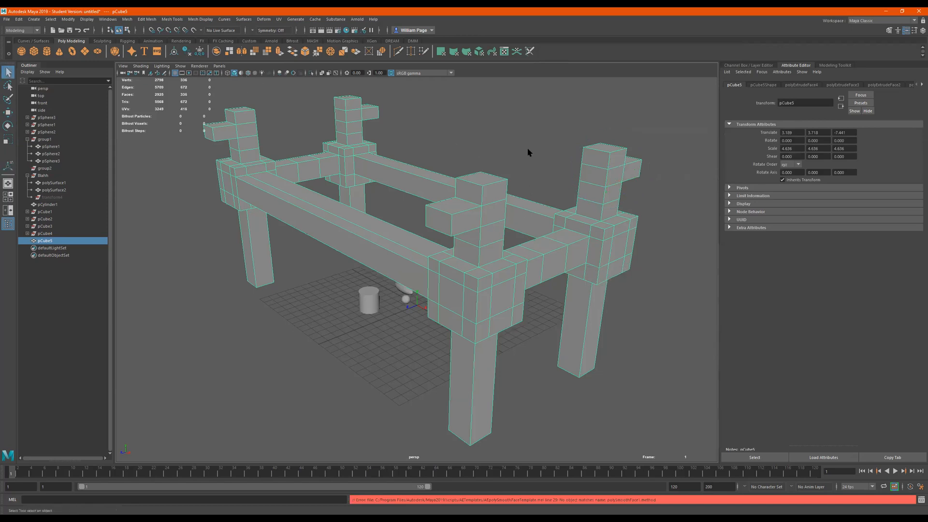
Reselect the frame, apply Smooth at division level 1 while keeping its options open, and undo it
left_click(528, 152)
left_click(530, 216)
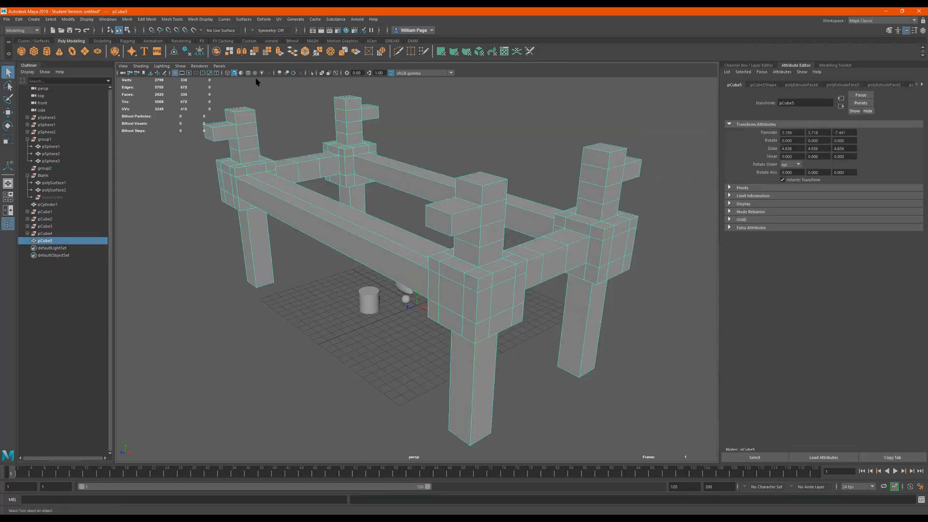
left_click(125, 21)
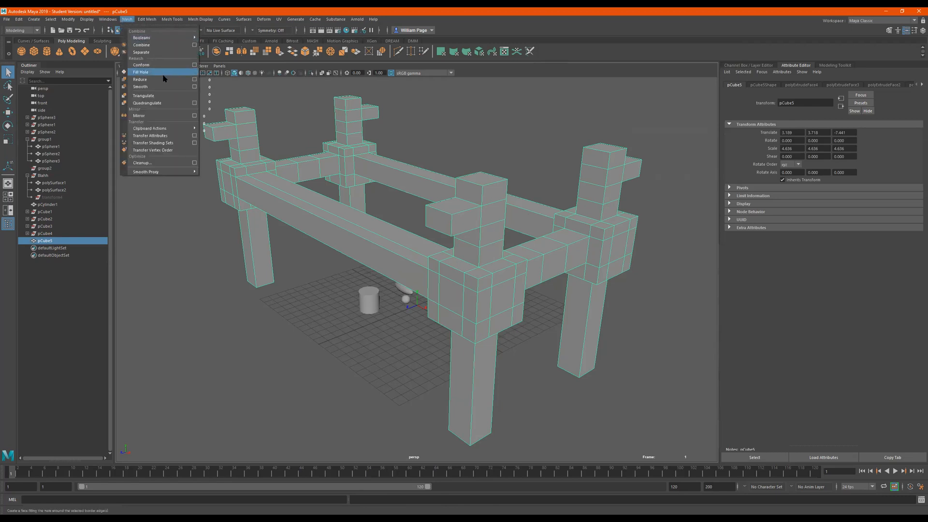
left_click(195, 87)
left_click(641, 179)
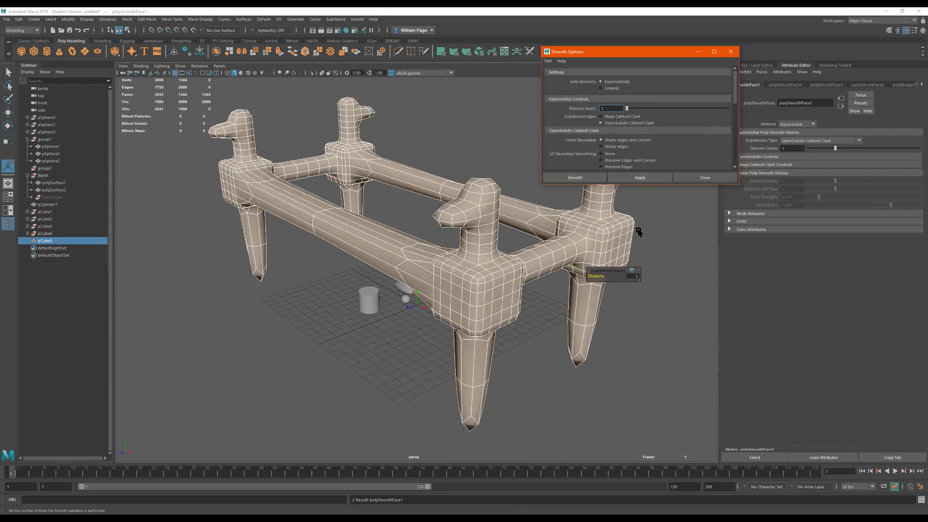
left_click(655, 229)
key("ctrl+z")
key("ctrl+z")
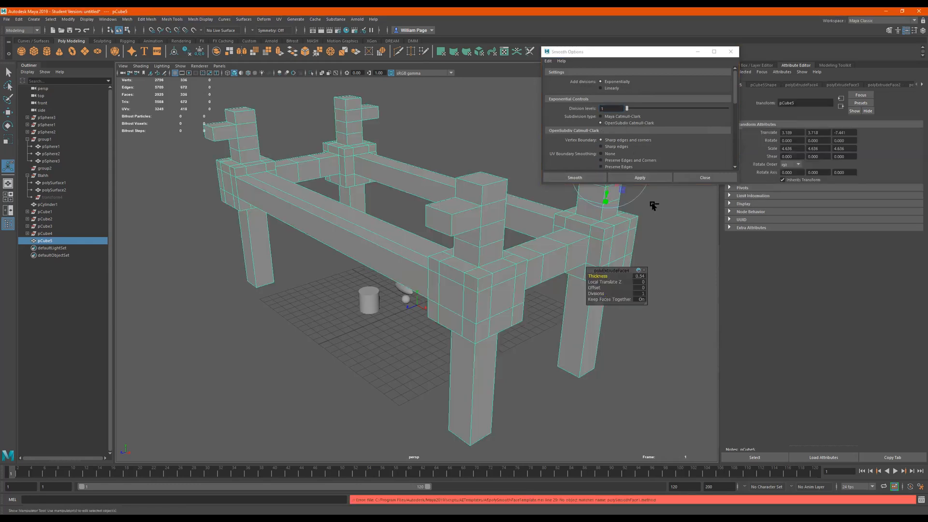
Try smoothing the frame at division level 2 followed by a second pass at level 1, and undo both passes
left_click(628, 111)
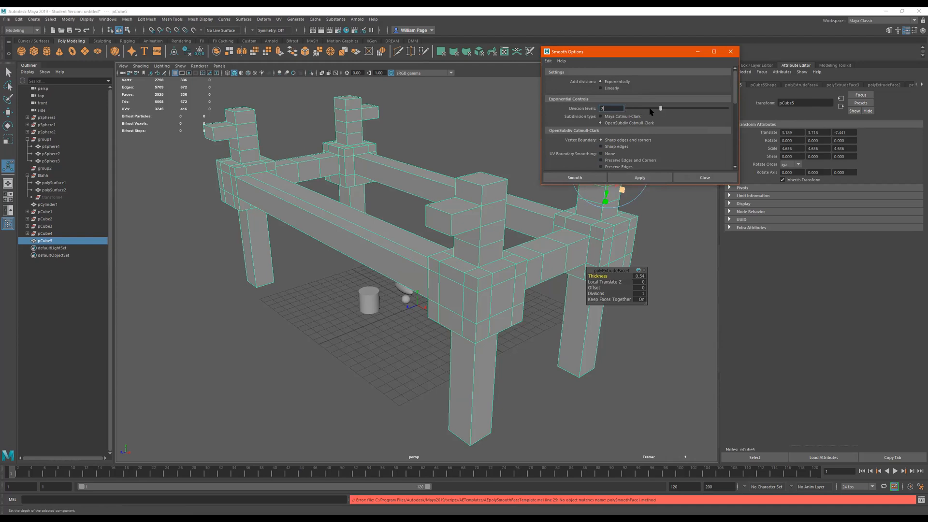
left_click(651, 178)
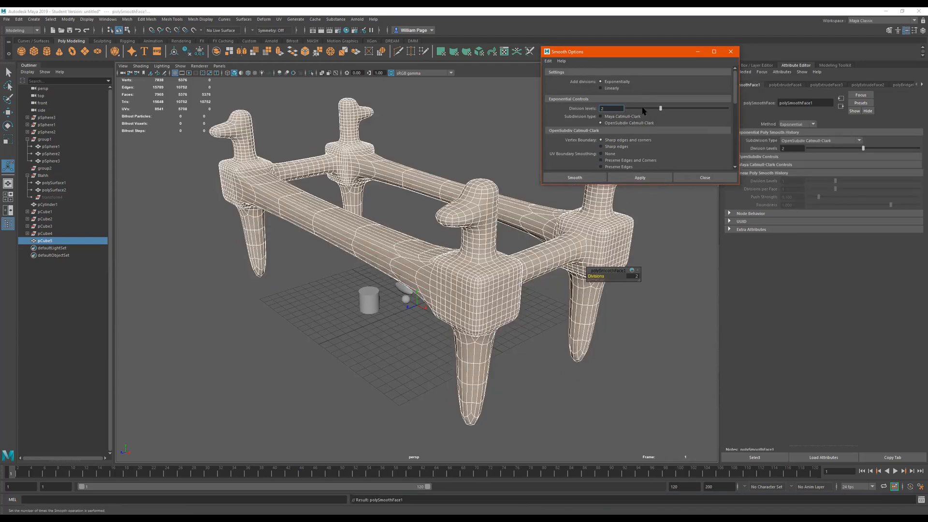
left_click(640, 177)
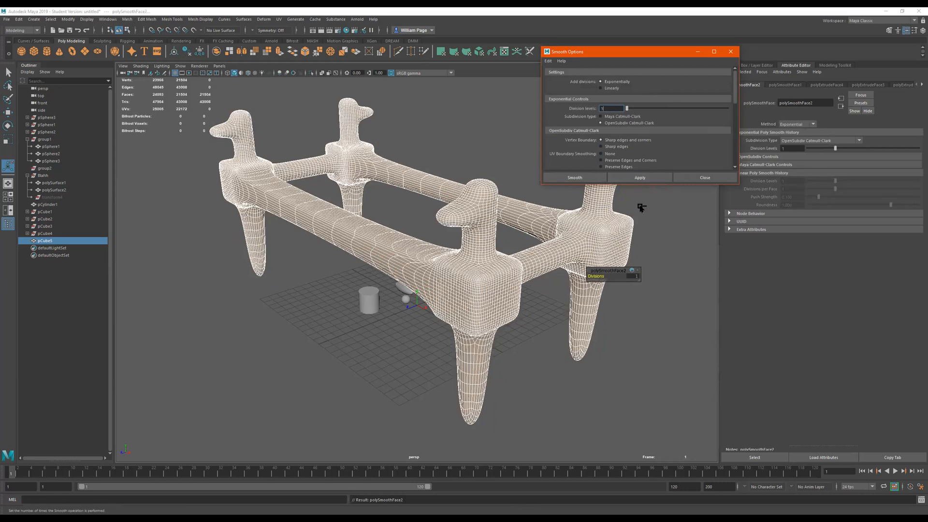
left_click_drag(641, 208, 642, 211, "alt")
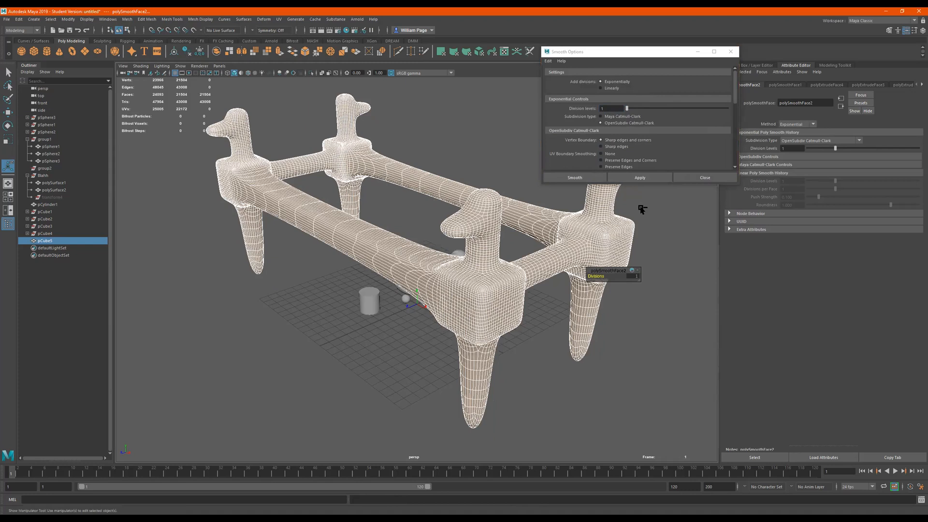
key("ctrl+z")
key("ctrl+z")
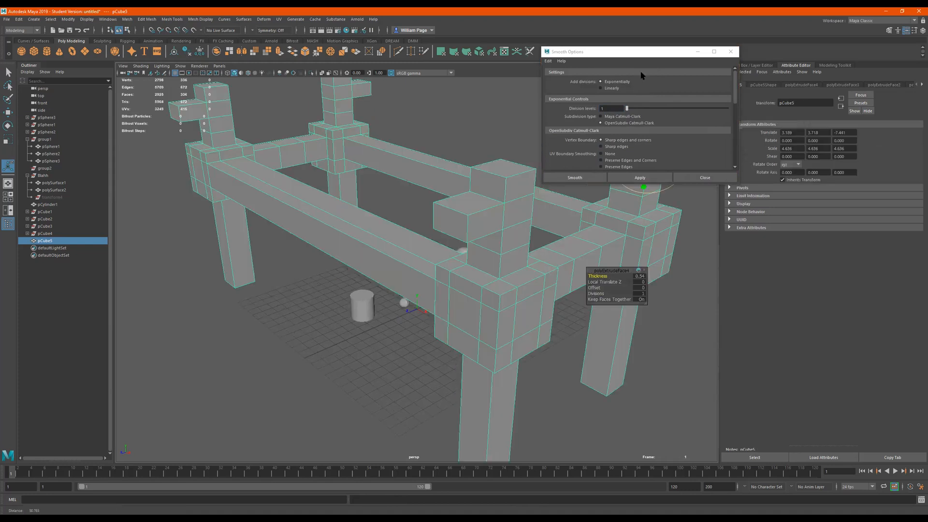
key("ctrl+z")
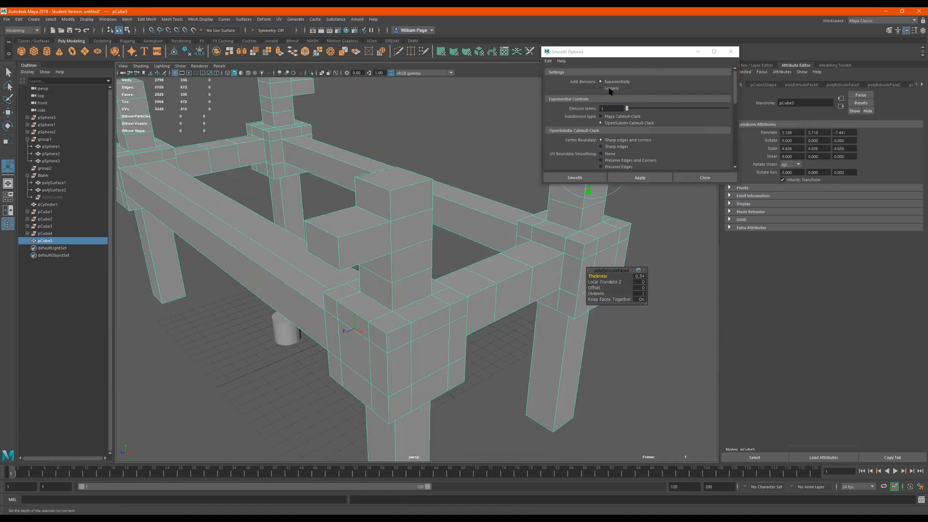
Try smoothing the frame with linear instead of exponential divisions, and undo the smoothing
left_click(610, 89)
left_click(651, 179)
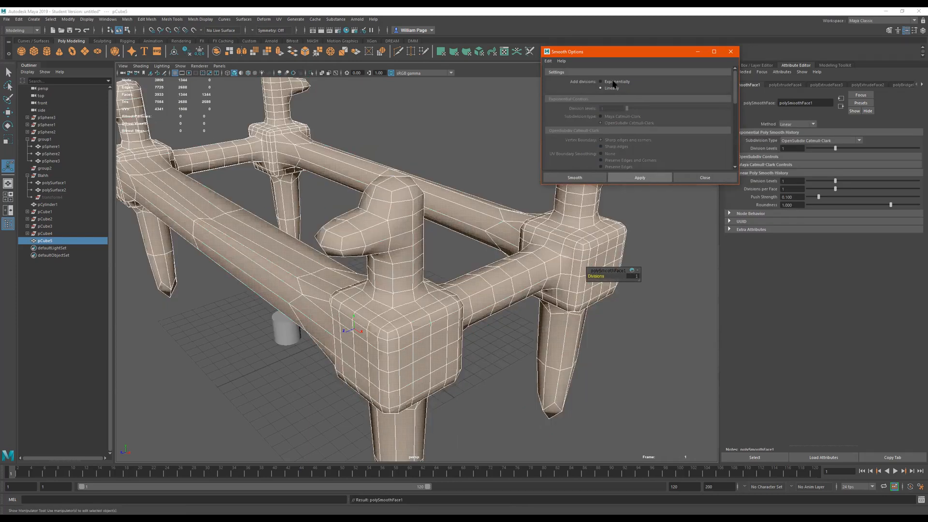
key("ctrl+z")
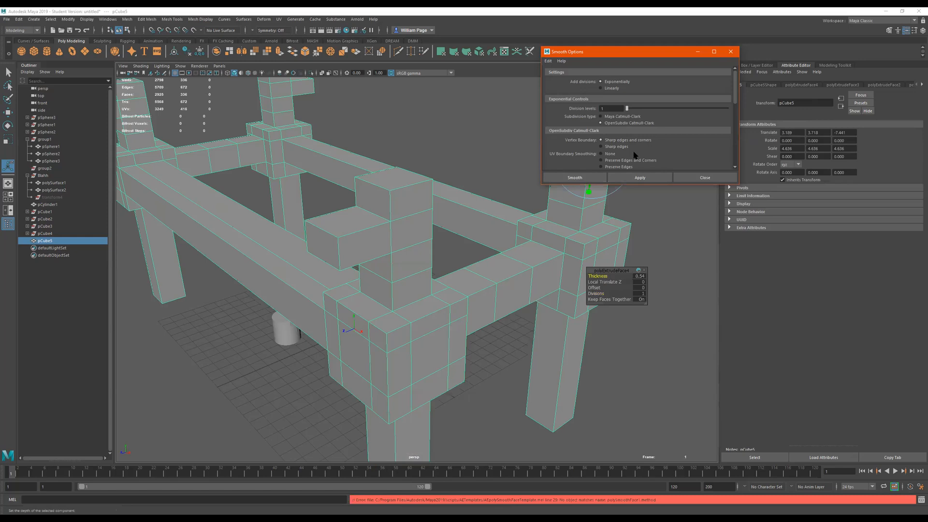
Review the remaining Smooth options, close them, and inspect the unsmoothed frame from another angle
scroll(638, 154, "down", 3)
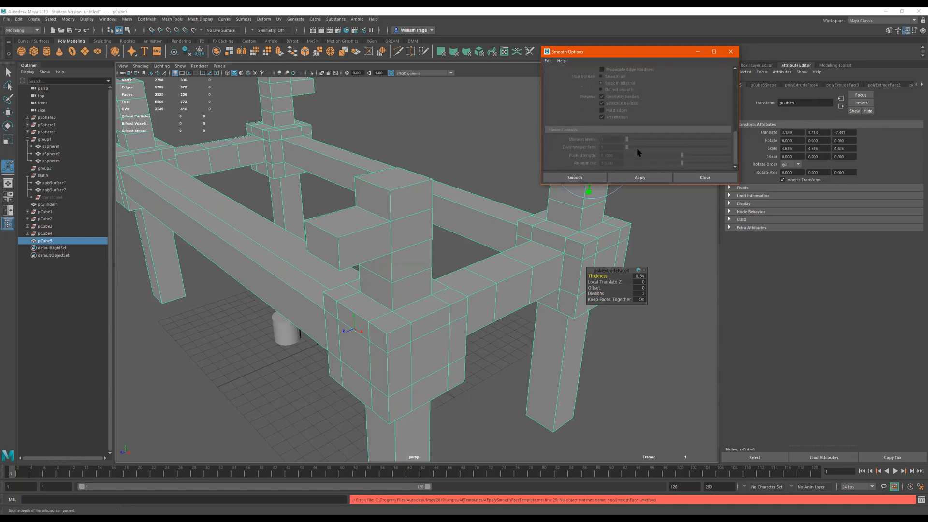
scroll(624, 150, "up", 3)
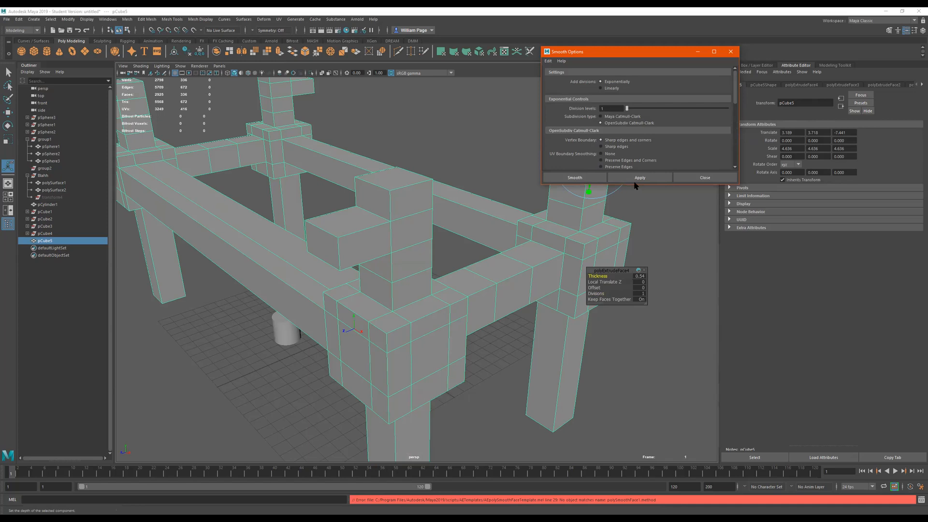
left_click_drag(635, 185, 635, 225)
scroll(423, 226, "down", 2)
middle_click_drag(370, 213, 390, 239, "alt")
left_click_drag(412, 225, 399, 201, "alt")
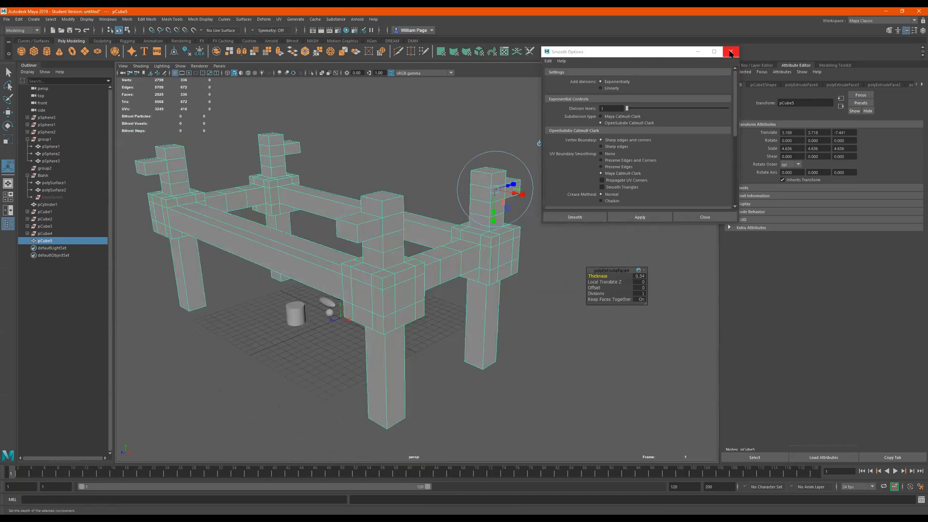
left_click_drag(394, 208, 493, 213, "alt")
Preview the frame as a smooth mesh with its cage and without it, and return to the unsmoothed display
key("1")
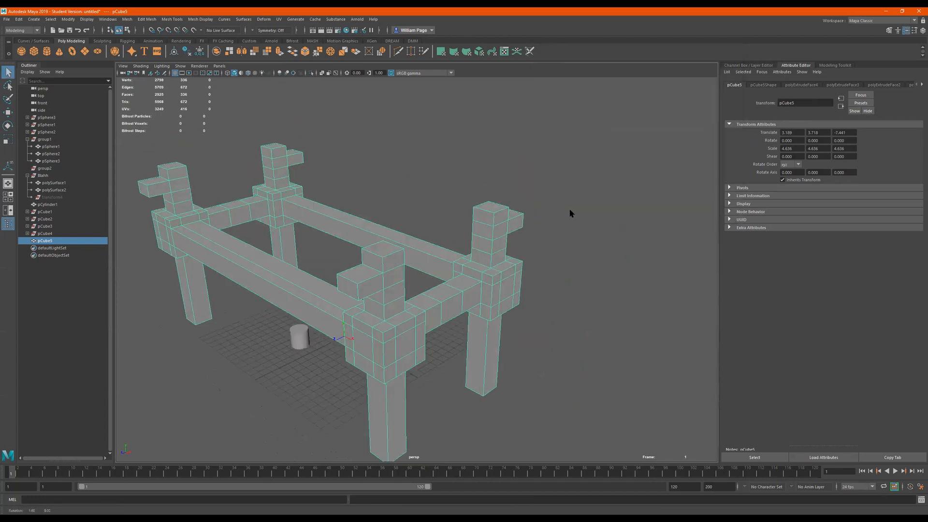
left_click_drag(572, 209, 574, 204, "alt")
right_click_drag(555, 210, 551, 231, "alt")
middle_click_drag(551, 231, 541, 212, "alt")
key("1")
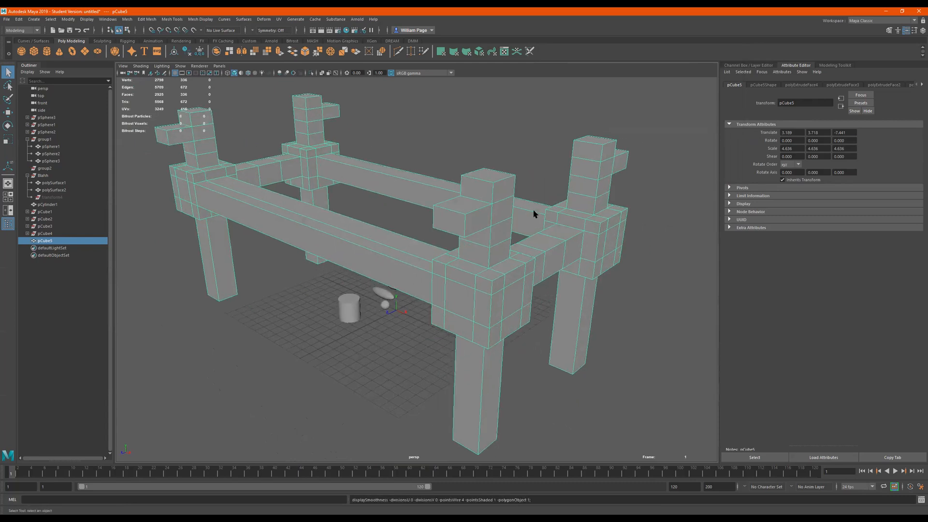
key("2")
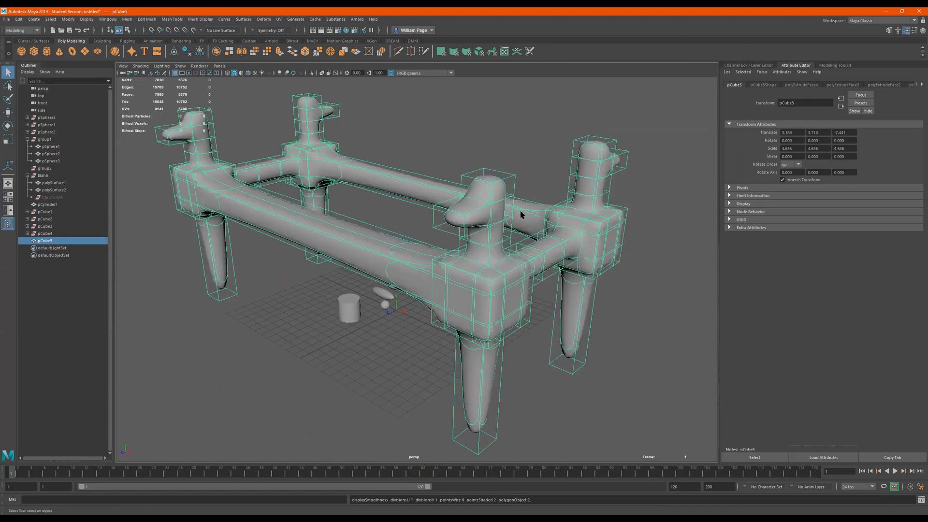
key("3")
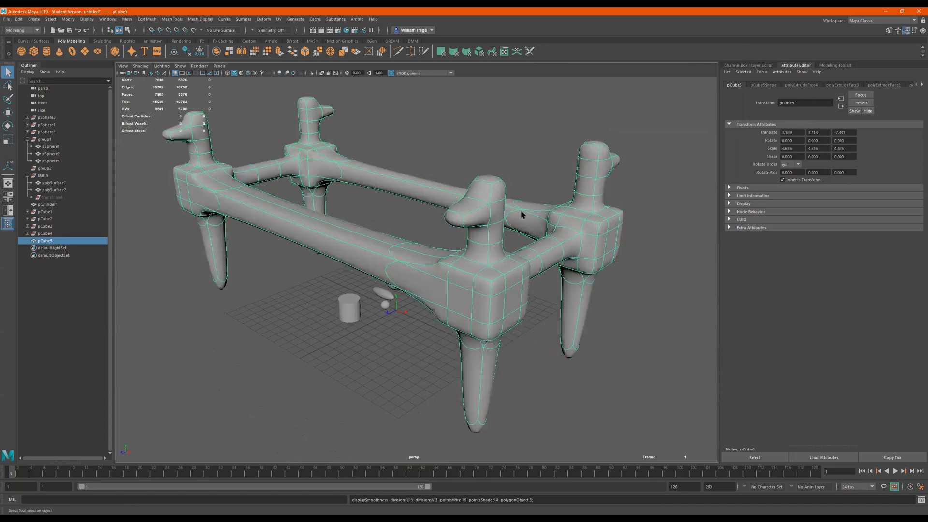
key("1")
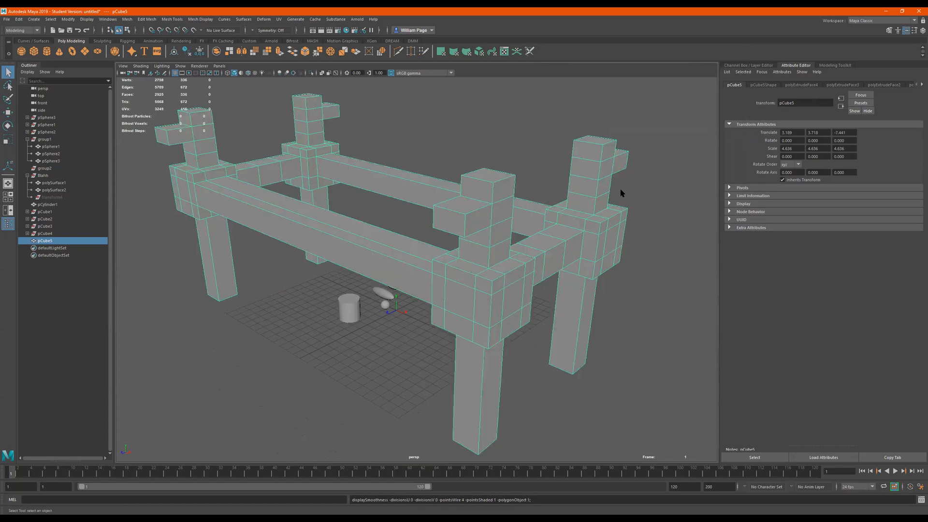
Compare the frame's smooth preview with its blocky original several times, ending on the unsmoothed display
key("3")
key("1")
key("3")
key("1")
key("3")
key("1")
key("3")
key("1")
key("3")
key("1")
left_click_drag(474, 213, 480, 214, "alt")
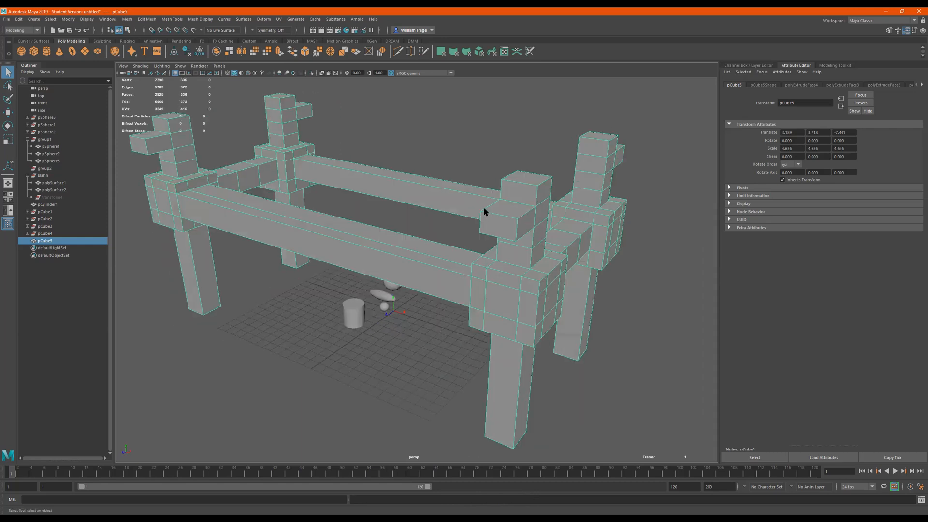
right_click_drag(483, 210, 470, 209, "alt")
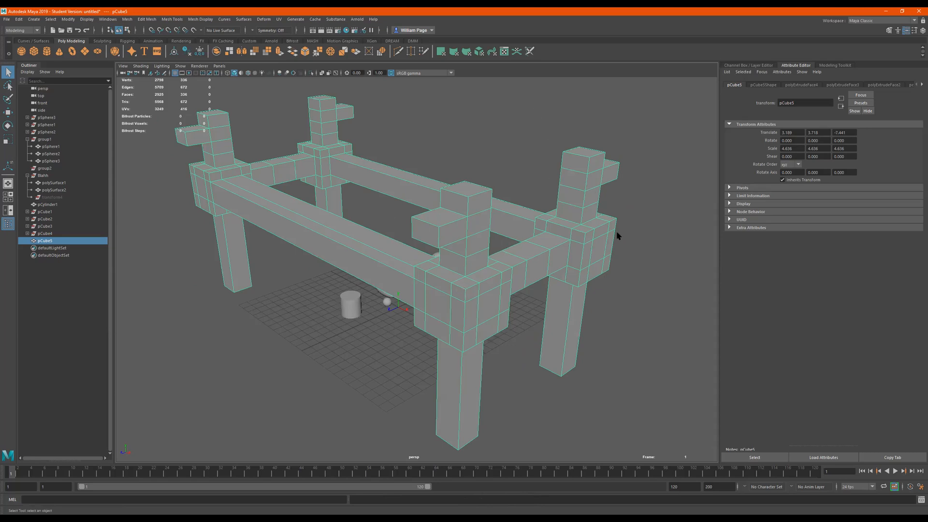
right_click_drag(428, 216, 490, 211, "alt")
middle_click_drag(491, 211, 492, 196, "alt")
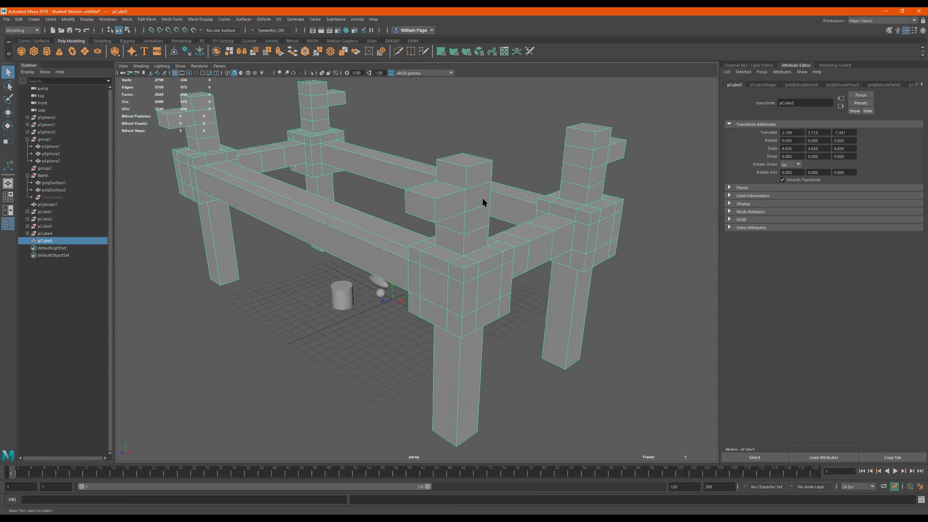
Inspect the blocky frame's posts, arms and beams from several angles and distances
right_click_drag(483, 203, 461, 196, "alt")
middle_click_drag(460, 196, 434, 203, "alt")
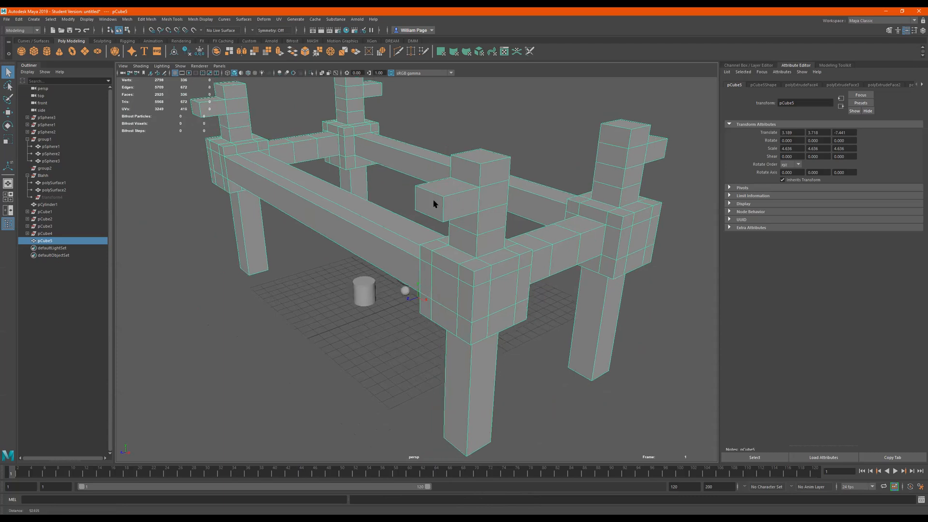
right_click_drag(434, 204, 486, 194, "alt")
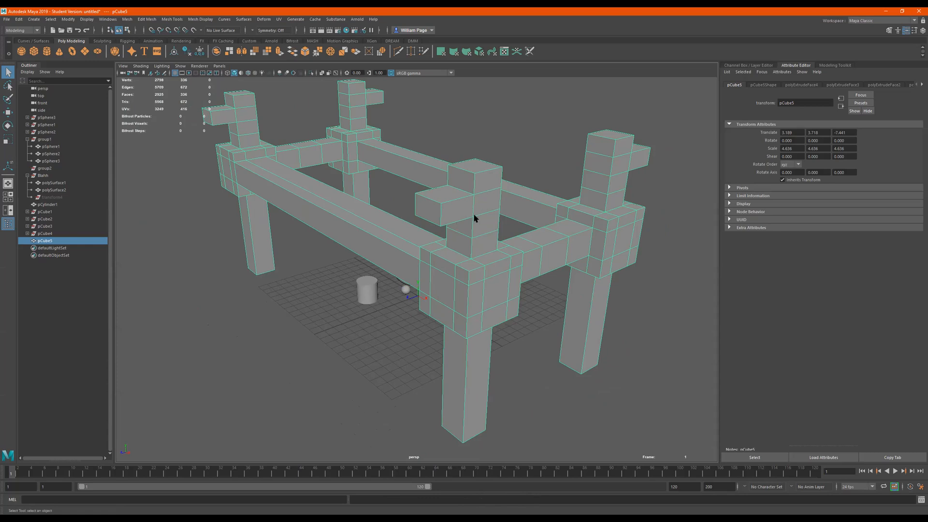
left_click_drag(475, 219, 498, 201, "alt")
left_click_drag(452, 180, 481, 174, "alt")
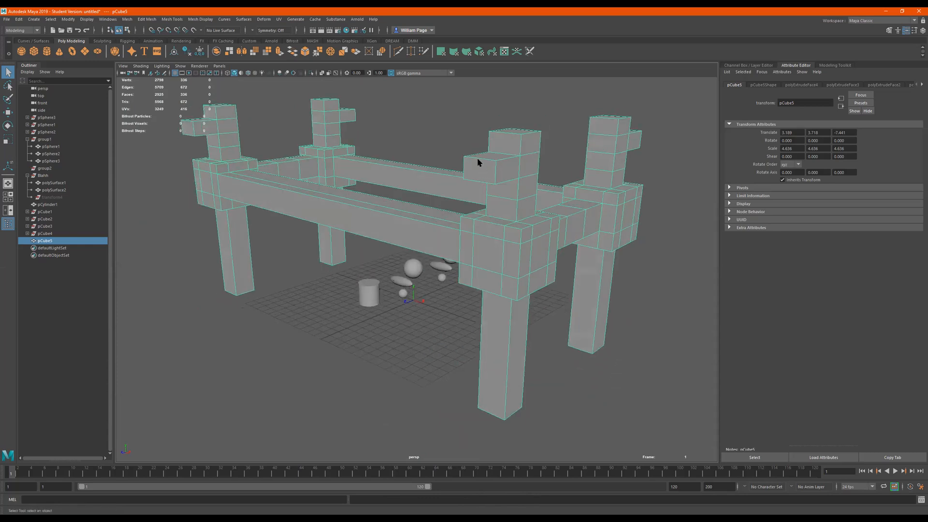
scroll(487, 164, "up", 2)
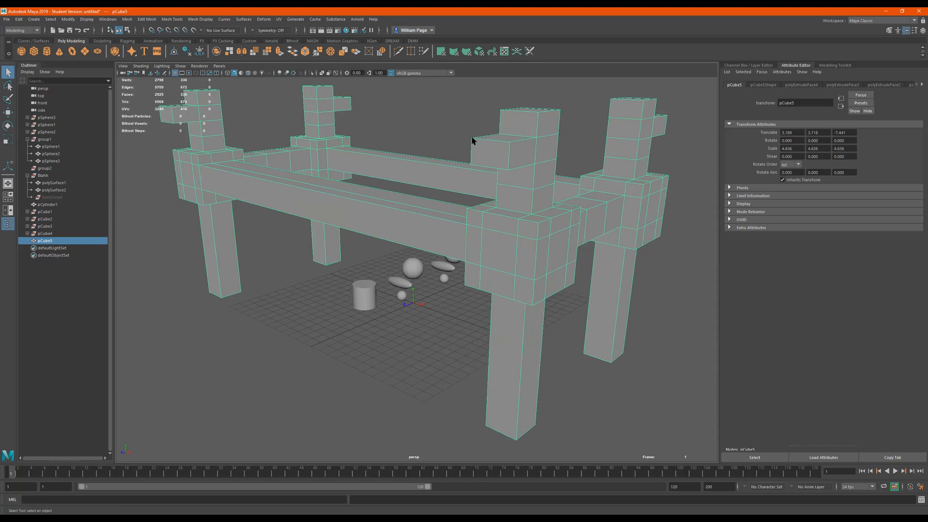
middle_click_drag(487, 165, 461, 203, "alt")
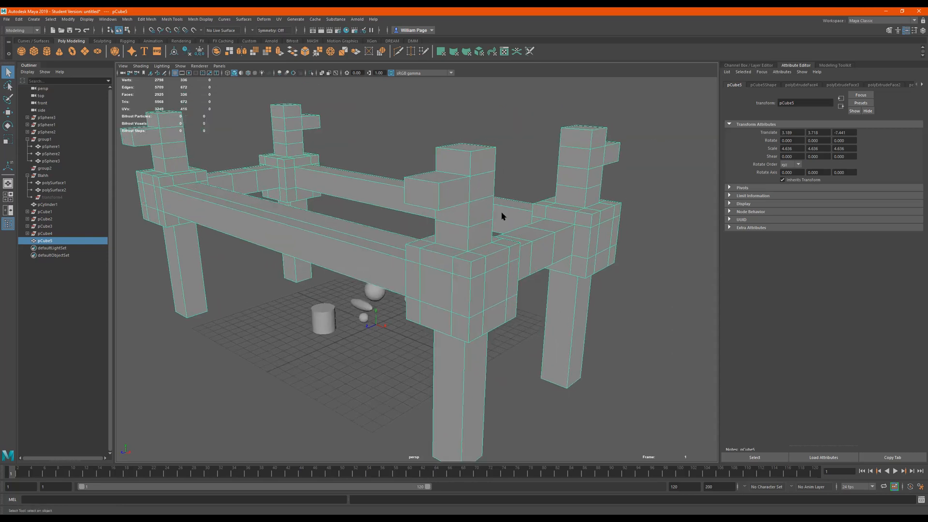
scroll(488, 211, "down", 1)
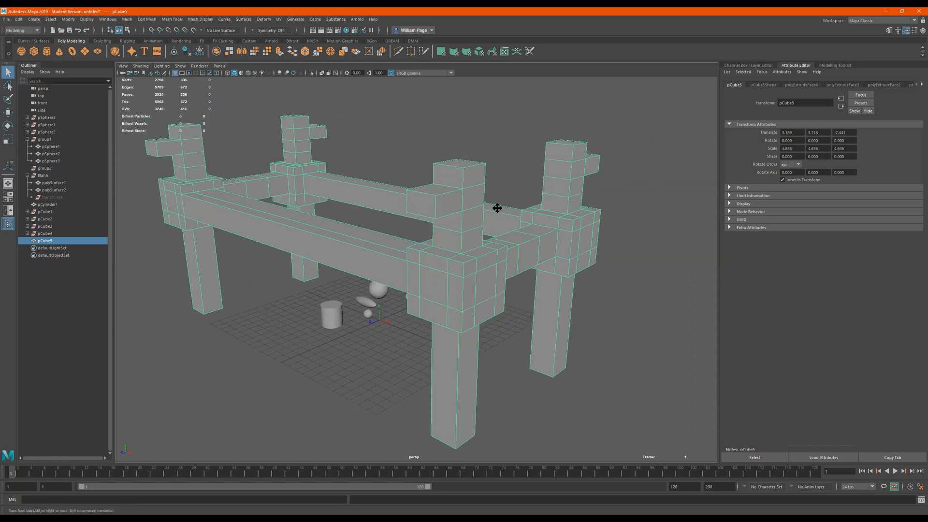
scroll(503, 206, "down", 2)
Switch the whole frame repeatedly between smooth preview and blocky display to compare its arms, corner blocks and legs, ending unsmoothed
key("3")
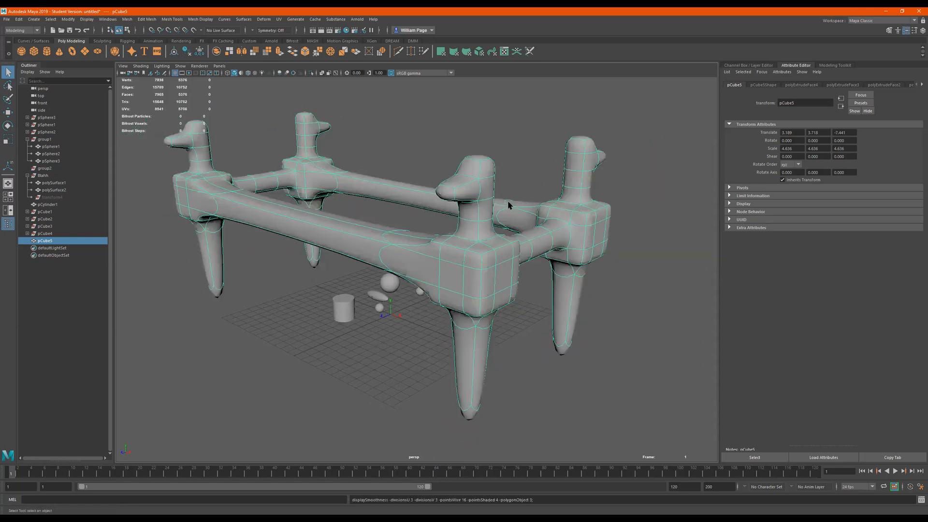
key("1")
key("3")
key("1")
key("3")
key("1")
key("3")
key("1")
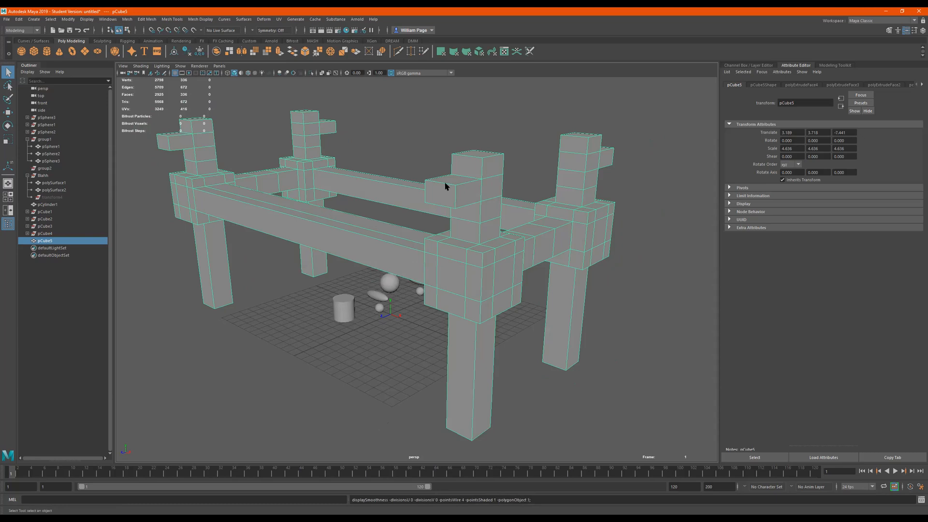
key("3")
key("1")
key("3")
key("1")
key("3")
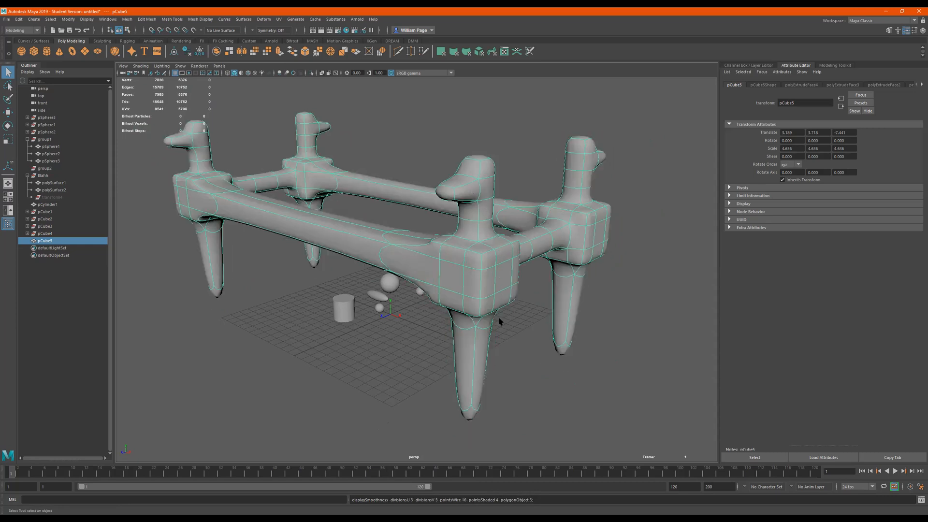
key("1")
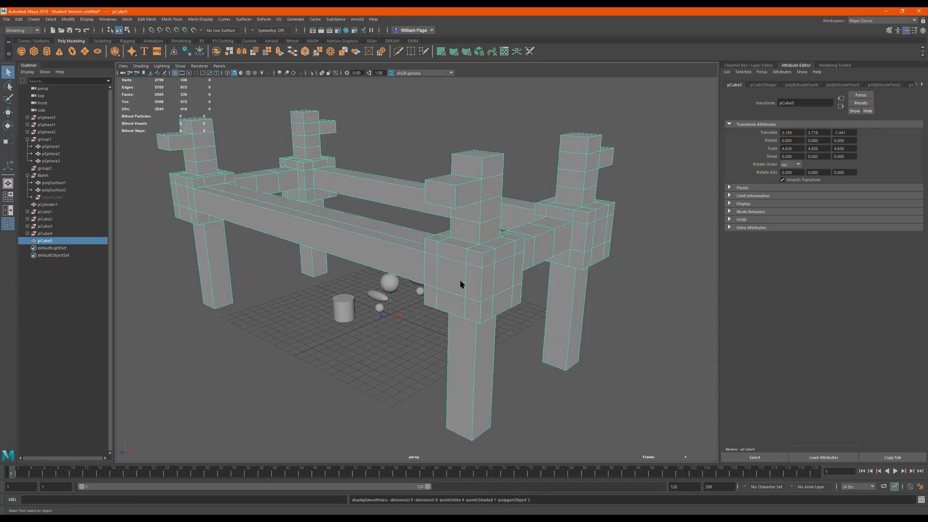
Preview the frame's smooth mesh from a higher angle, and return to the unsmoothed display for a closer view of the long beams
scroll(515, 286, "up", 3)
scroll(545, 265, "down", 5)
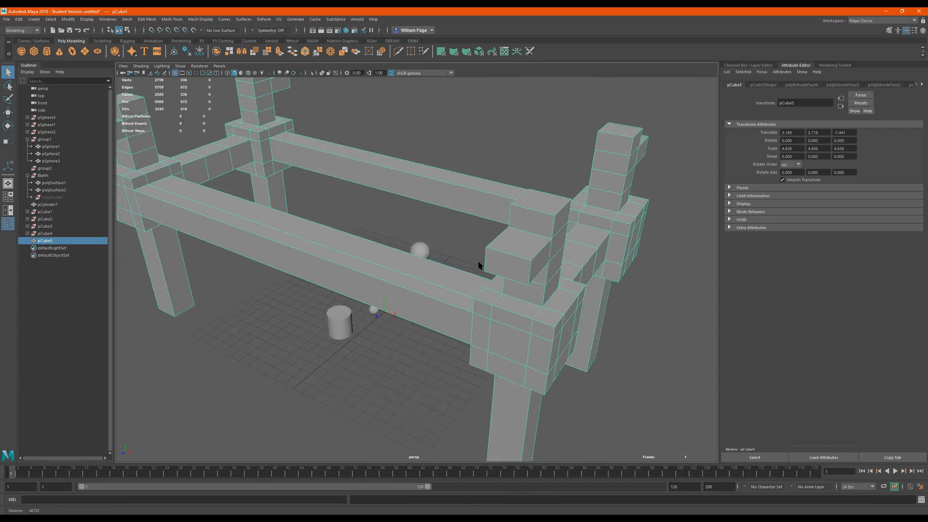
scroll(524, 261, "down", 2)
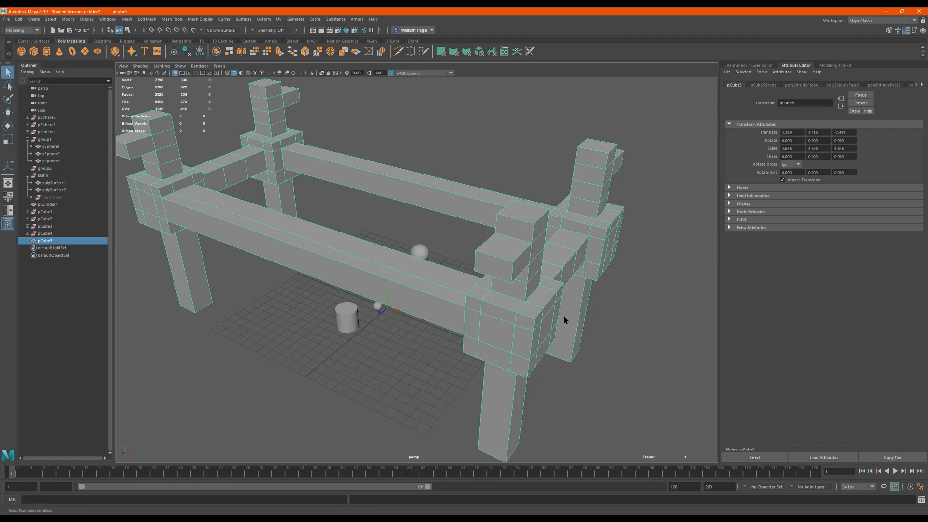
key("3")
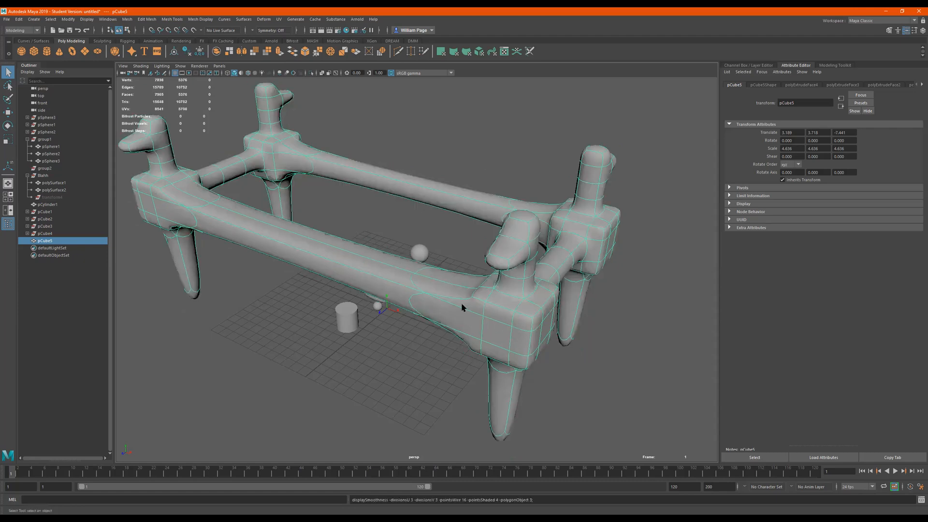
left_click_drag(399, 297, 462, 225, "alt")
key("1")
right_click_drag(452, 232, 401, 226, "alt")
left_click_drag(415, 199, 439, 247, "alt")
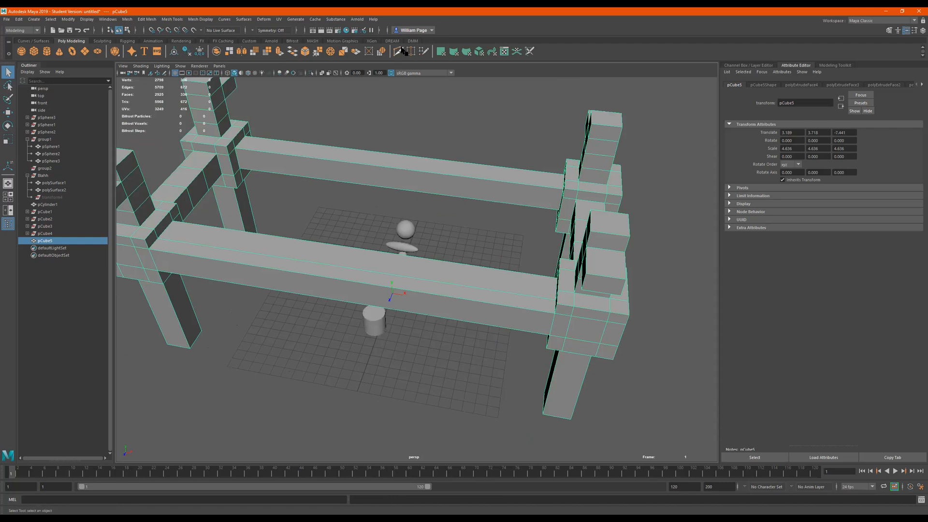
Examine the frame from above and from its opposite side, briefly previewing the smooth mesh at each view and ending unsmoothed
right_click_drag(504, 216, 384, 208, "alt")
middle_click_drag(388, 208, 350, 189, "alt")
left_click_drag(364, 223, 586, 222, "alt")
key("3")
key("1")
left_click_drag(581, 181, 537, 196, "alt")
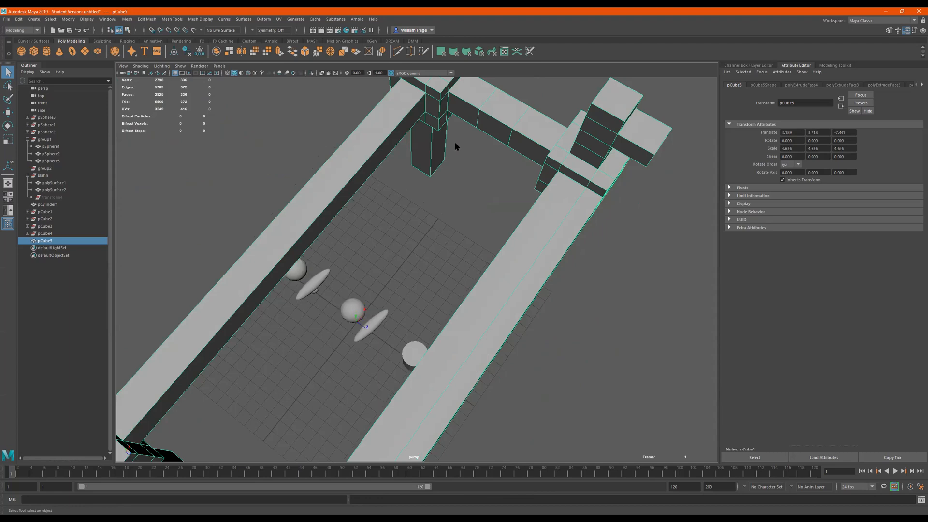
left_click_drag(567, 163, 577, 173, "alt")
left_click_drag(514, 259, 604, 235, "alt")
left_click_drag(535, 231, 678, 289, "alt")
left_click_drag(321, 168, 388, 172, "alt")
left_click_drag(354, 204, 361, 203, "alt")
key("3")
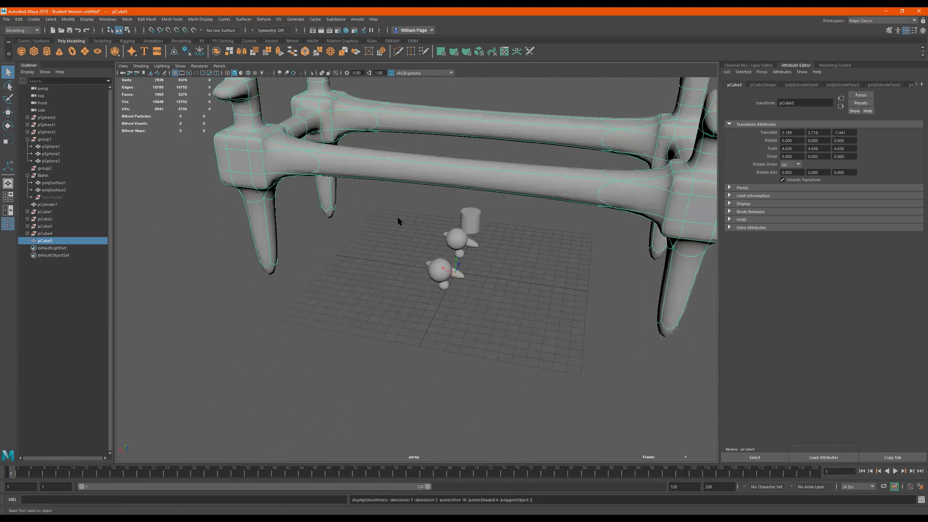
key("1")
Insert an edge loop with Multi-Cut around the near long beam, close to its corner block, and preview the smooth result
left_click(398, 52)
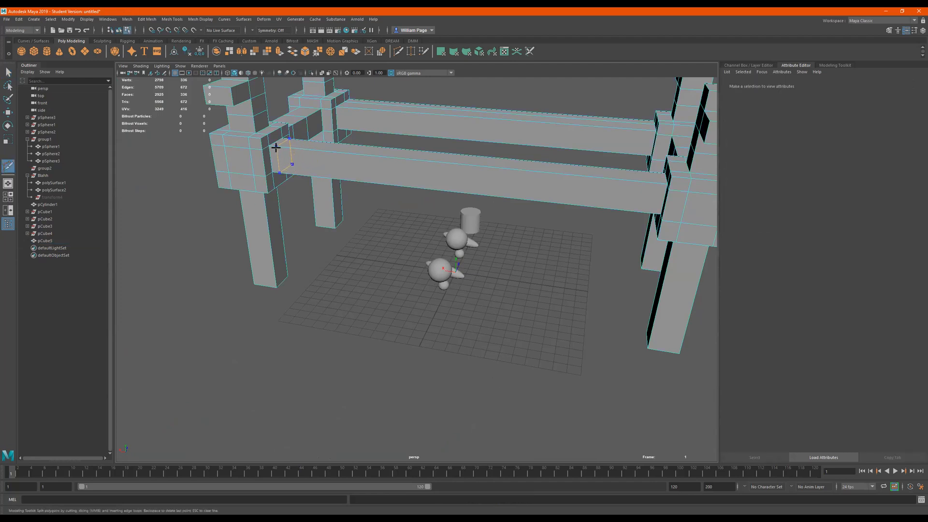
left_click(275, 147, "ctrl")
key("3")
left_click_drag(354, 192, 412, 201, "alt")
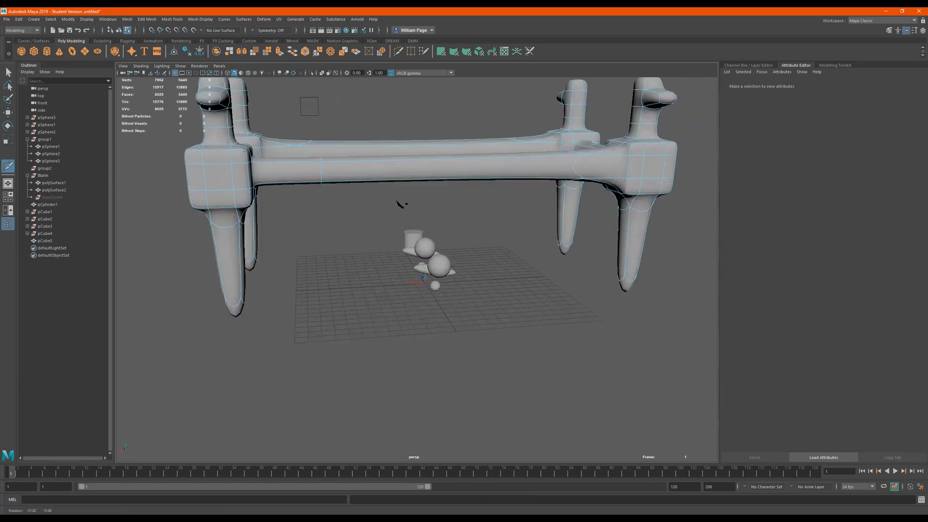
left_click_drag(524, 192, 590, 195, "alt")
middle_click_drag(504, 229, 519, 248, "alt")
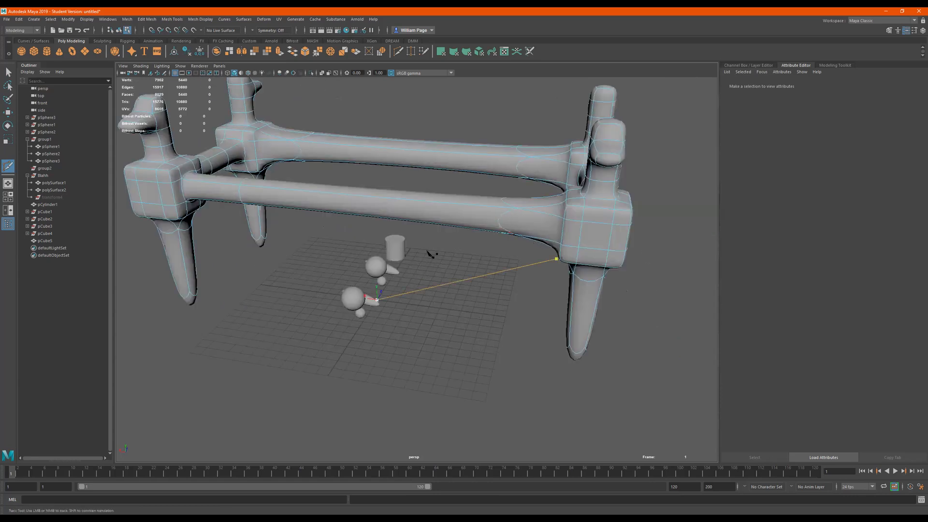
Compare the near beam's smooth preview with its blocky shape after the added edge loop, ending on the unsmoothed display
key("1")
key("3")
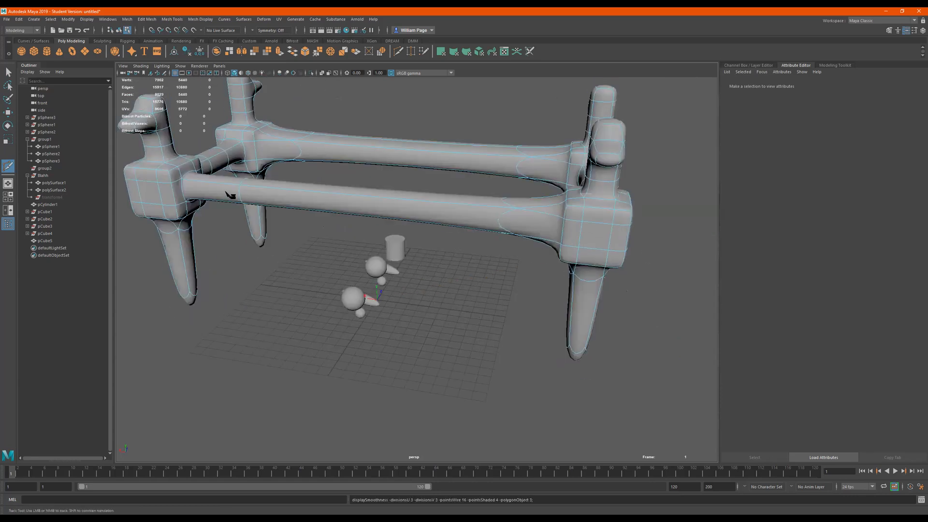
key("1")
left_click_drag(251, 198, 272, 215, "alt")
left_click_drag(209, 182, 202, 204, "alt")
left_click(182, 181)
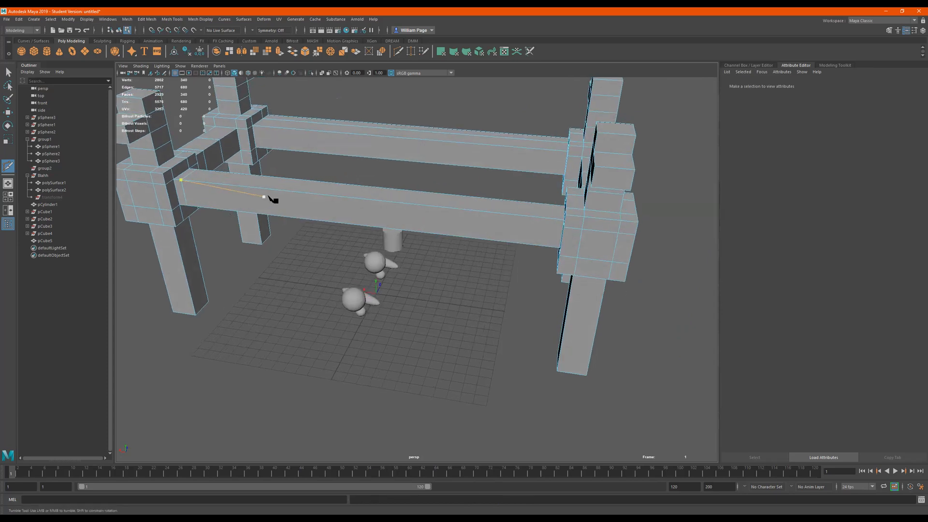
scroll(271, 198, "down", 2)
left_click_drag(281, 204, 279, 230, "alt")
key("3")
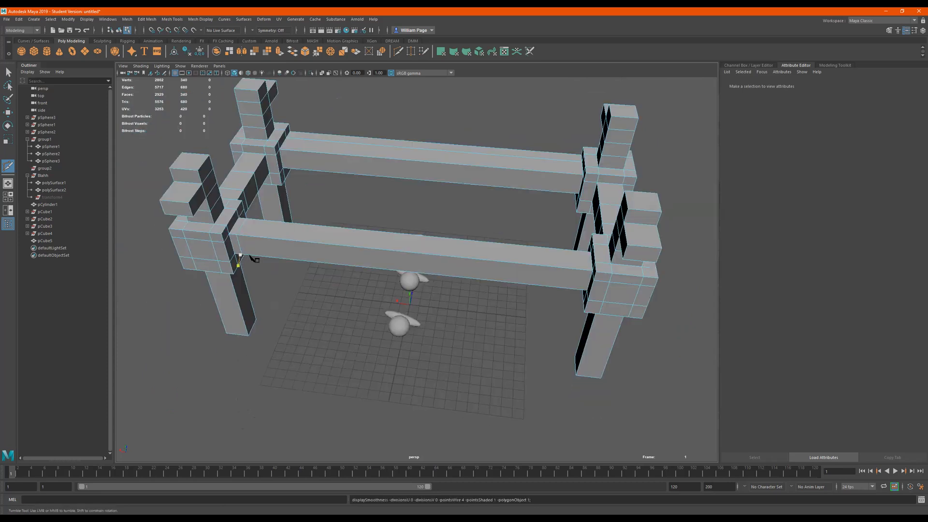
key("1")
key("3")
key("1")
key("3")
key("1")
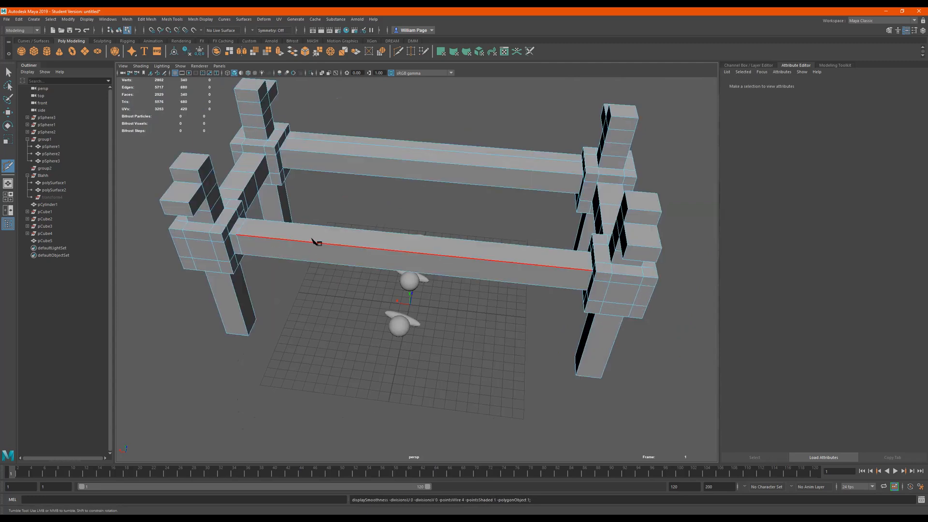
Insert a second edge loop around the near beam, between the first loop and the corner block
left_click_drag(315, 244, 321, 237, "alt")
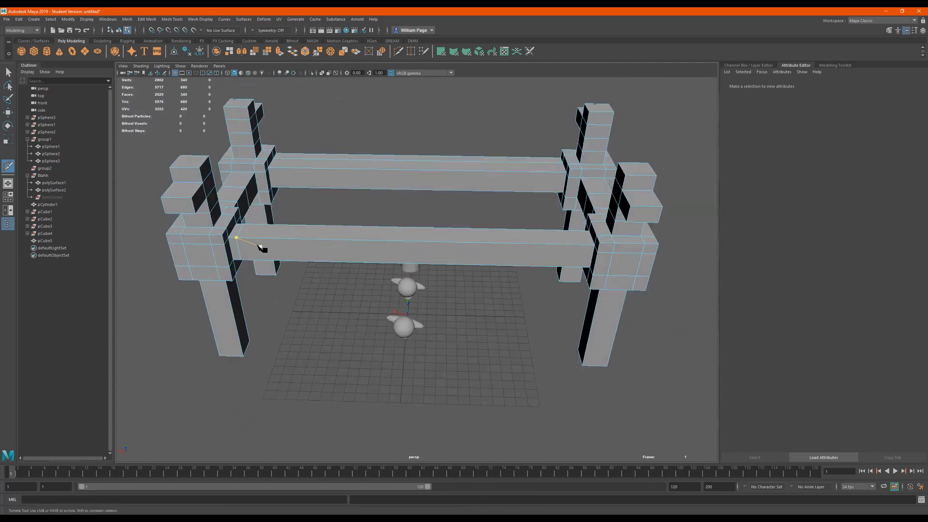
right_click_drag(263, 253, 297, 234, "alt")
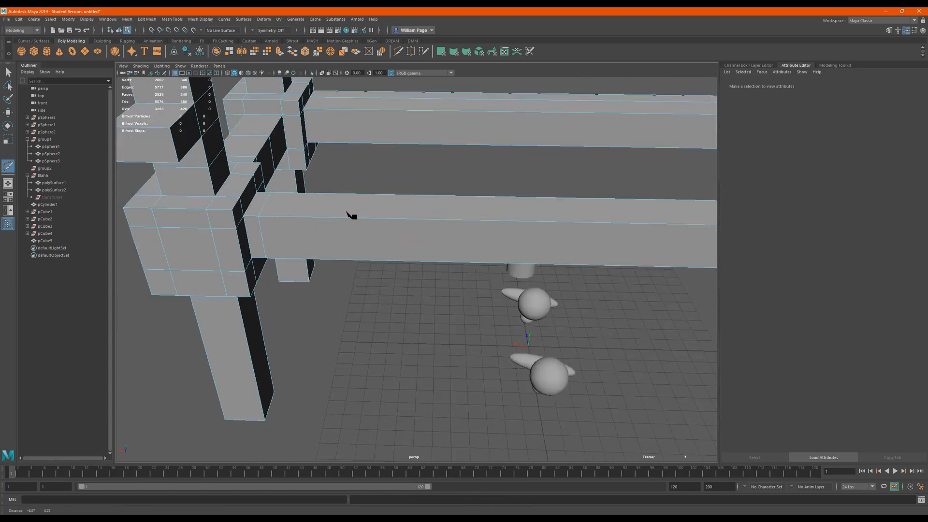
left_click_drag(512, 234, 335, 226, "alt")
scroll(413, 205, "up", 2)
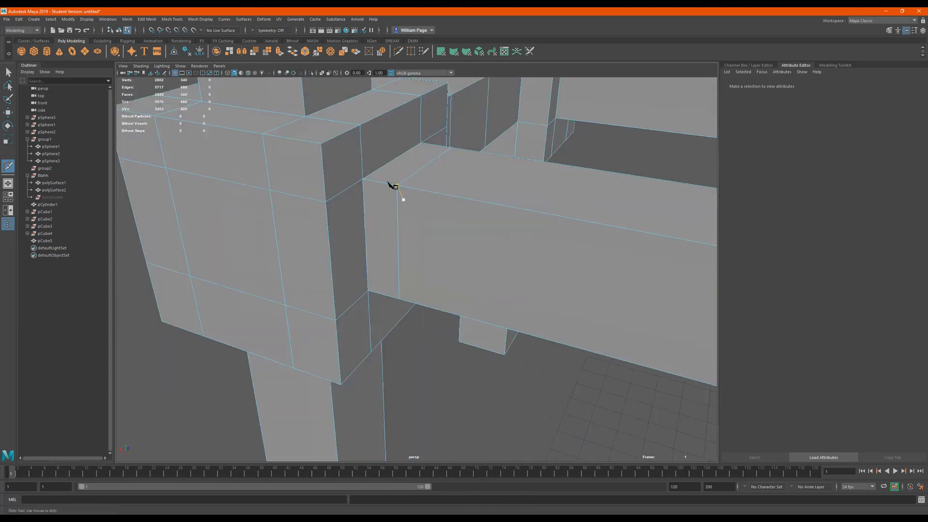
left_click(369, 182, "ctrl")
left_click(397, 185)
right_click_drag(485, 229, 387, 239, "alt")
left_click_drag(387, 238, 470, 305, "alt")
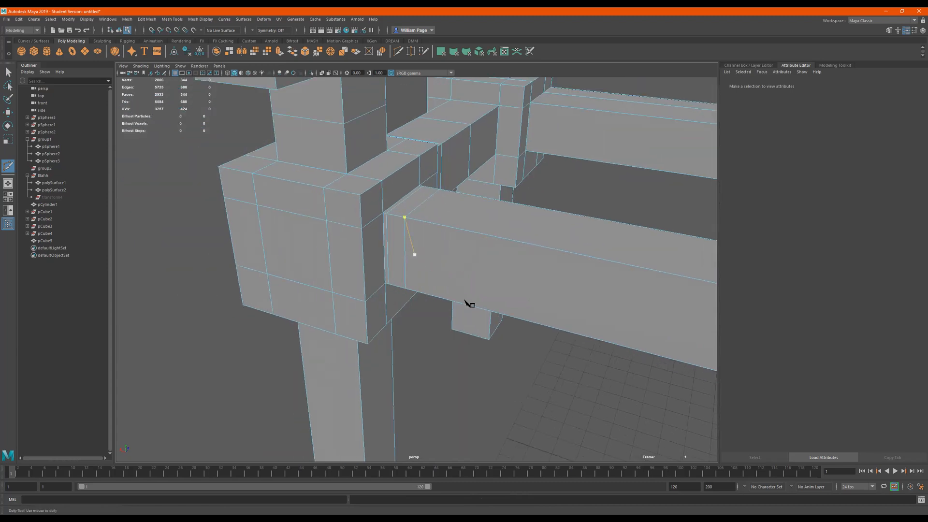
Preview the smooth mesh and compare the beam's end with the added edge loops against its opposite end without them
key("3")
scroll(480, 321, "down", 3)
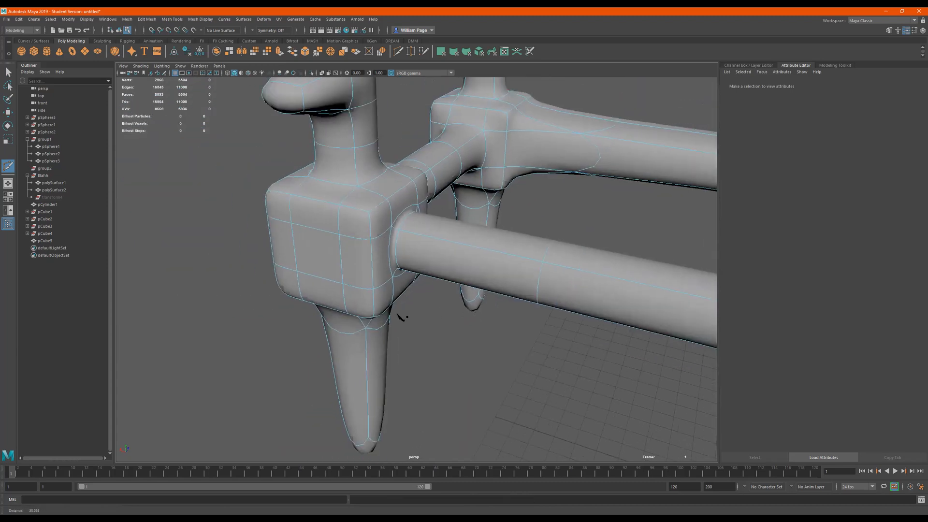
middle_click_drag(429, 282, 293, 285, "alt")
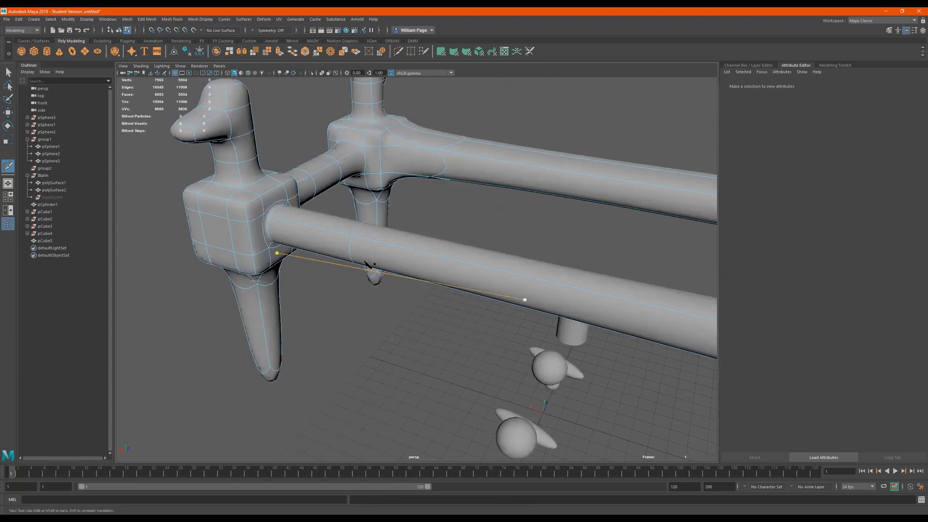
left_click_drag(367, 264, 423, 262, "alt")
scroll(423, 262, "down", 5)
left_click_drag(511, 205, 627, 194, "alt")
scroll(626, 194, "up", 3)
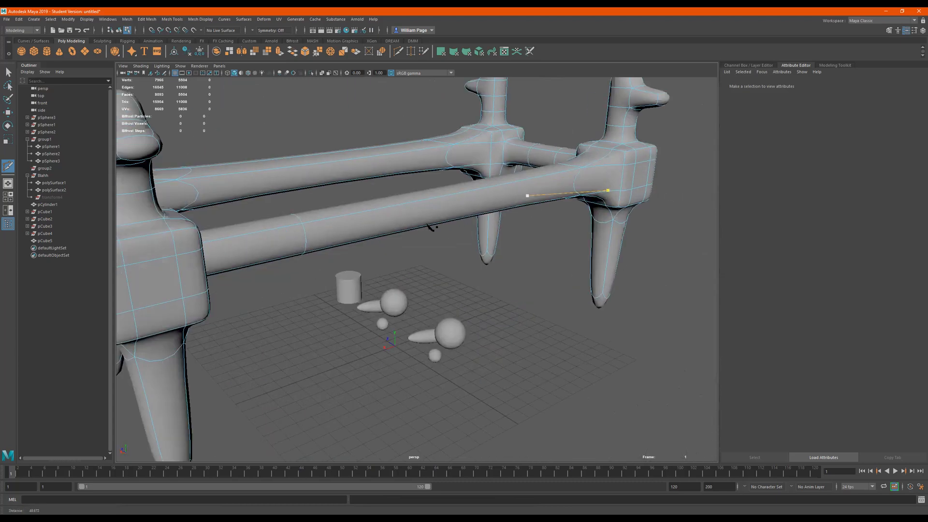
scroll(315, 168, "up", 5)
left_click_drag(352, 176, 303, 194, "alt")
middle_click_drag(303, 195, 430, 235, "alt")
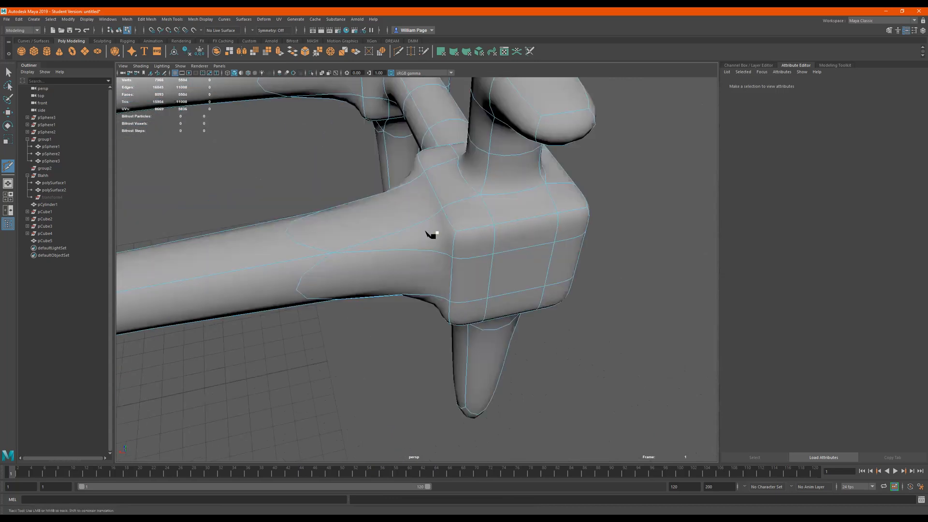
Compare the beam's unsupported end in blocky and smooth display, ending on the smooth preview with its cage
key("1")
key("3")
key("1")
key("3")
key("2")
Insert an edge loop around the near beam close to its unsupported end, and return the frame to unsmoothed display
left_click_drag(402, 234, 380, 229, "alt")
middle_click_drag(485, 222, 626, 230, "alt")
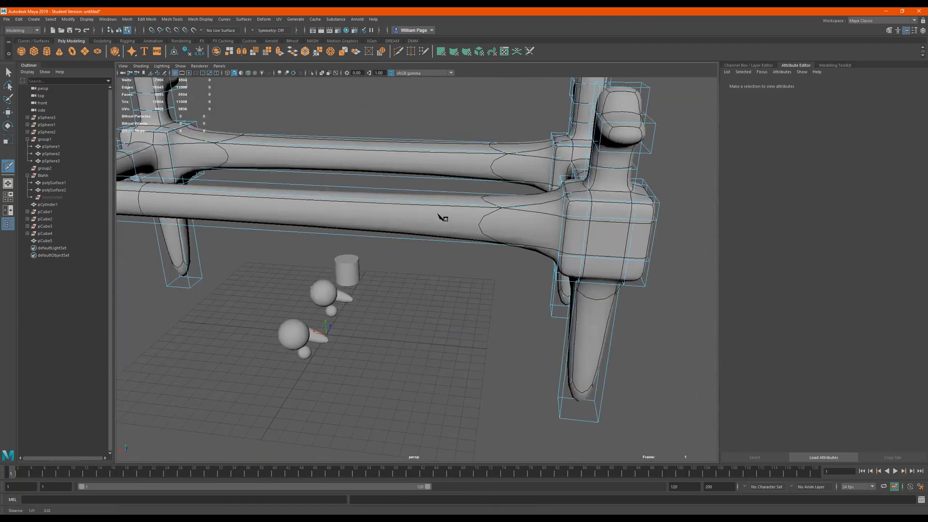
middle_click_drag(439, 216, 438, 209, "alt")
left_click_drag(413, 231, 445, 221, "alt")
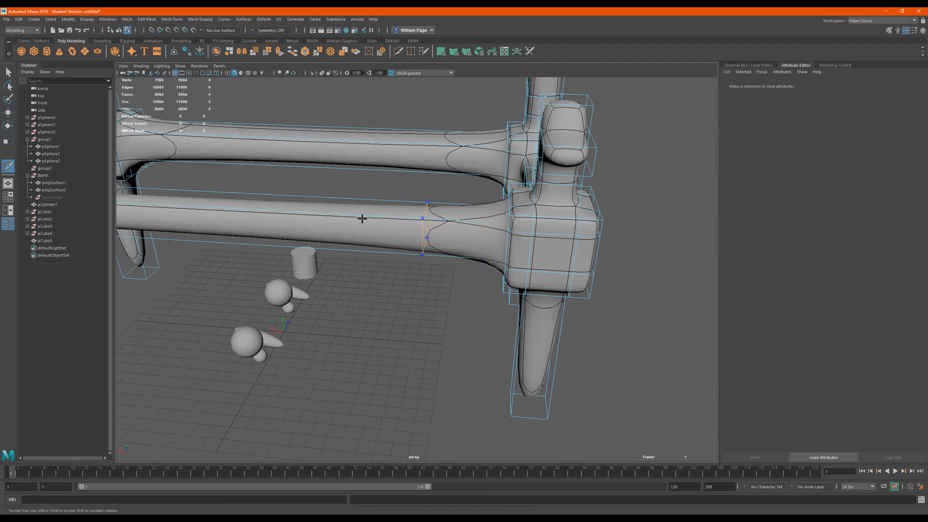
left_click(452, 214)
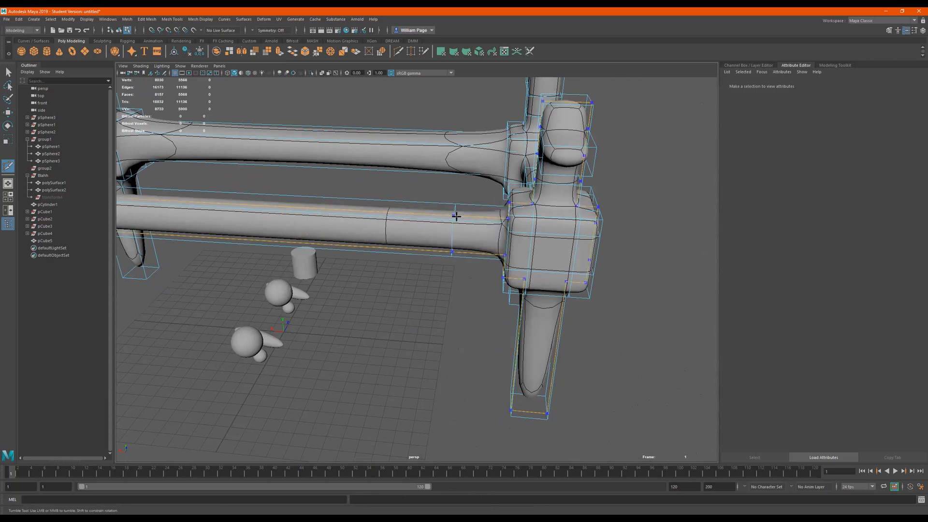
key("1")
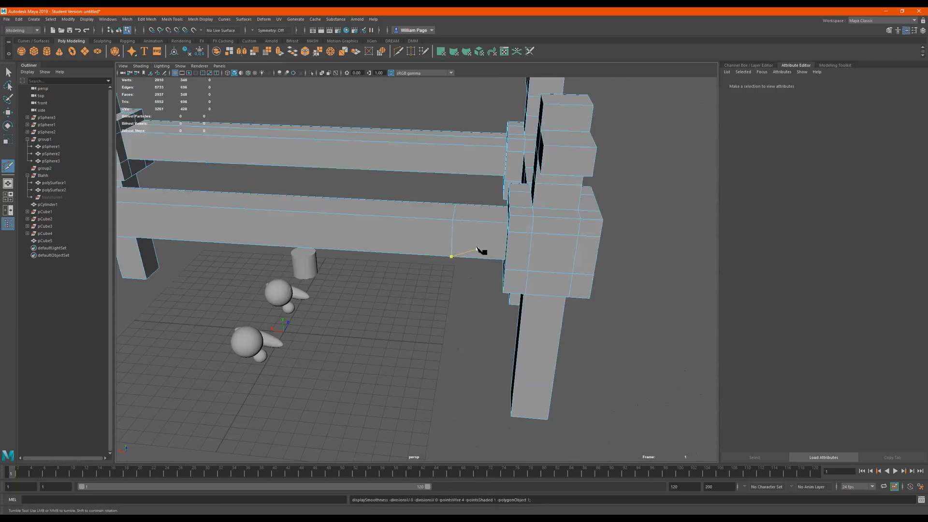
Compare the whole frame in smooth preview and blocky display, ending on the unsmoothed mesh
key("3")
key("1")
right_click_drag(480, 251, 419, 279, "alt")
left_click_drag(500, 300, 464, 264, "alt")
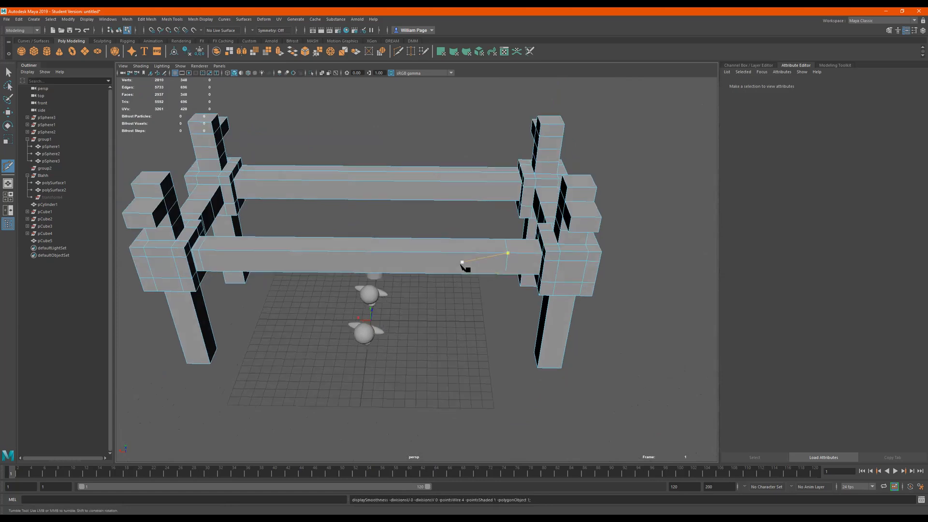
key("3")
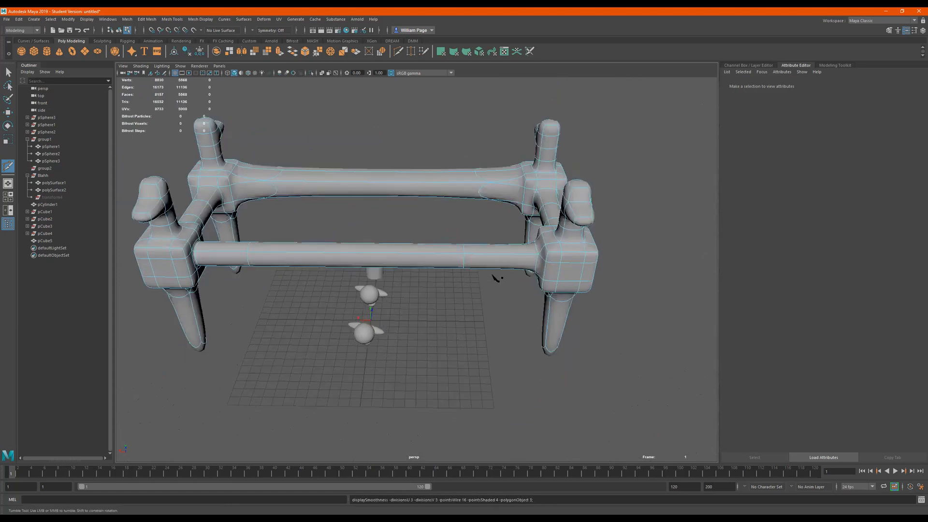
key("1")
left_click_drag(437, 288, 405, 289, "alt")
key("3")
key("1")
key("3")
key("1")
Create a polygon plane at the origin beneath the frame and scale it up uniformly to about 245.69
mouse_move(415, 279)
right_mouse_down("alt")
mouse_move(76, 264)
mouse_move(318, 276)
right_mouse_up("alt")
left_click_drag(381, 254, 366, 250, "alt")
right_click_drag(366, 250, 493, 250, "alt")
left_click_drag(493, 251, 401, 237, "alt")
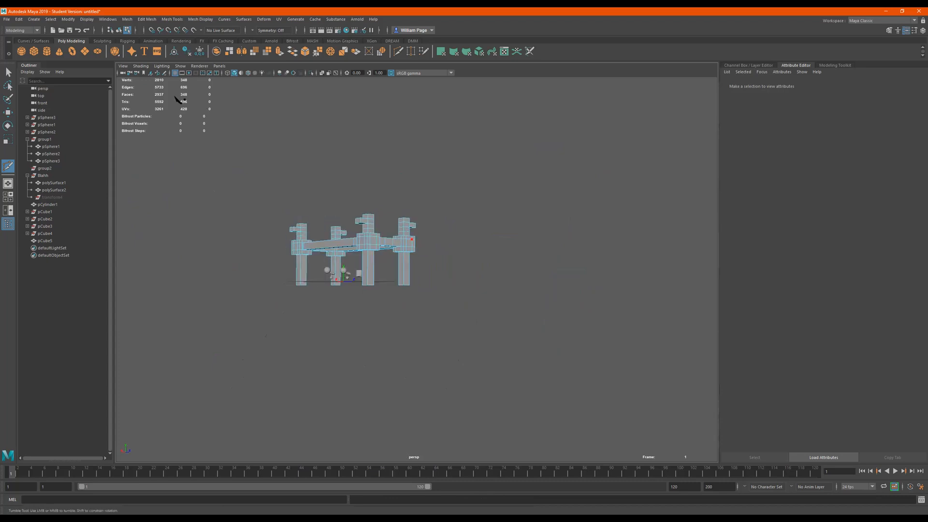
left_click(84, 53)
left_click_drag(316, 193, 321, 244, "alt")
key("r")
key("e")
key("r")
left_click_drag(347, 269, 353, 275, "alt")
scroll(340, 271, "up", 2)
right_click_drag(343, 271, 467, 216)
left_click_drag(318, 270, 780, 337)
Stretch the plane along Z to a scale of about 742.85 so that it forms a large floor
scroll(442, 310, "down", 3)
right_click_drag(401, 310, 507, 286, "alt")
left_click_drag(399, 253, 458, 225)
scroll(412, 261, "down", 2)
left_click_drag(388, 264, 376, 258, "alt")
right_click_drag(376, 257, 486, 256, "alt")
middle_click_drag(487, 257, 578, 246, "alt")
right_click_drag(499, 236, 548, 228, "alt")
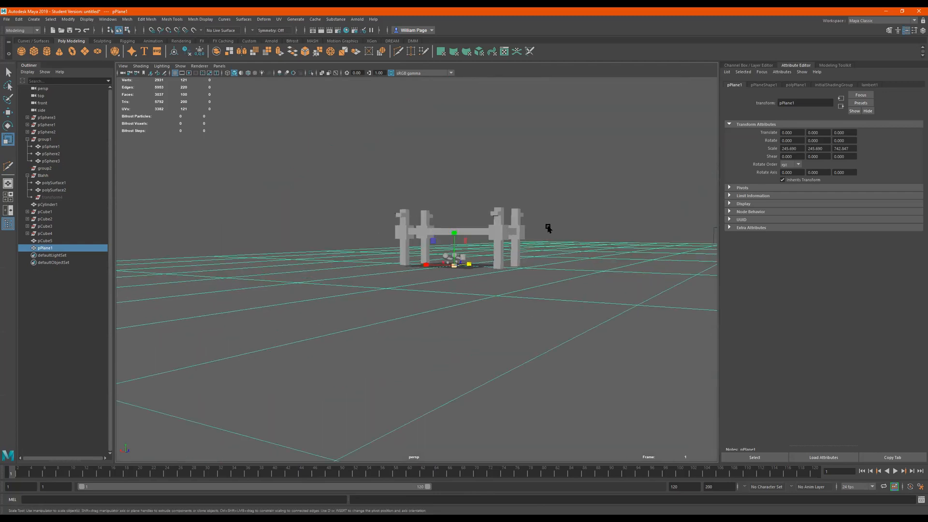
Examine the frame standing on the floor plane from far and near, ending with the frame selected
middle_click_drag(549, 228, 524, 215, "alt")
left_click(480, 211)
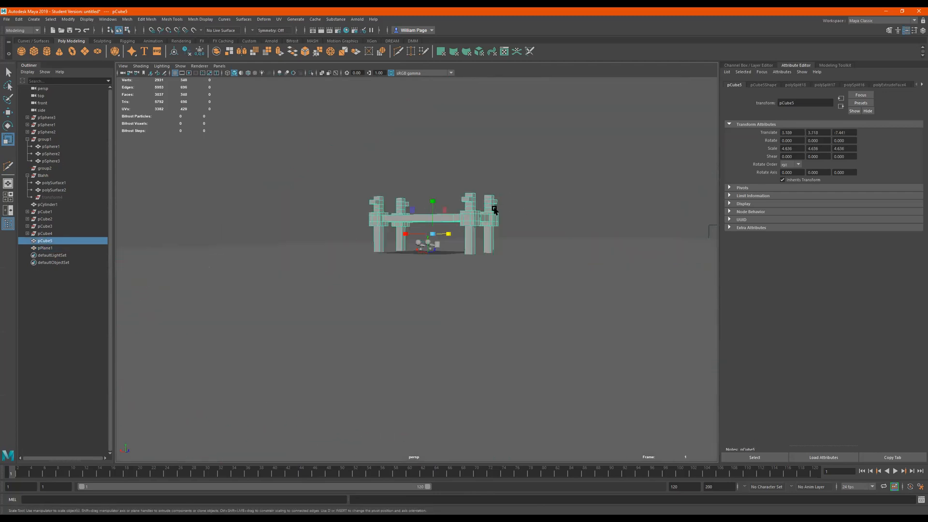
middle_click_drag(514, 207, 496, 190, "alt")
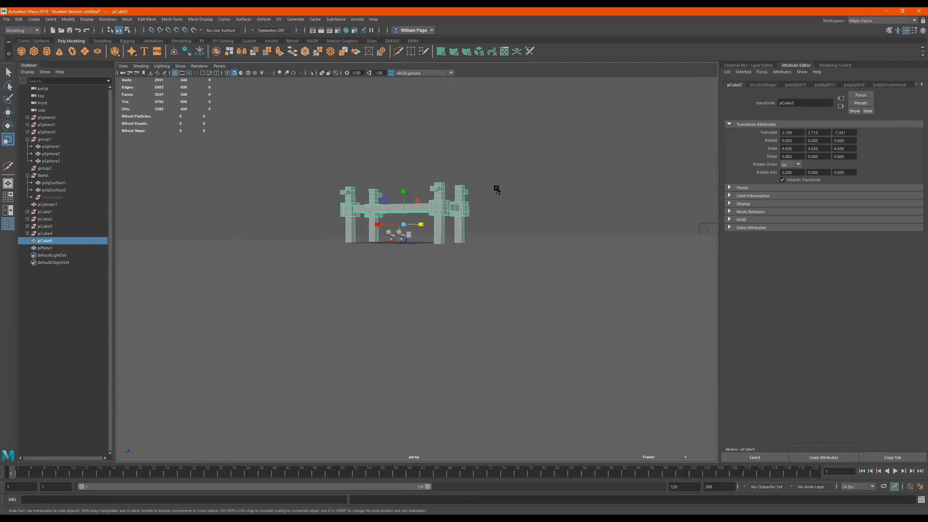
left_click(496, 189)
right_click_drag(530, 193, 533, 196, "alt")
left_click_drag(529, 195, 509, 212, "alt")
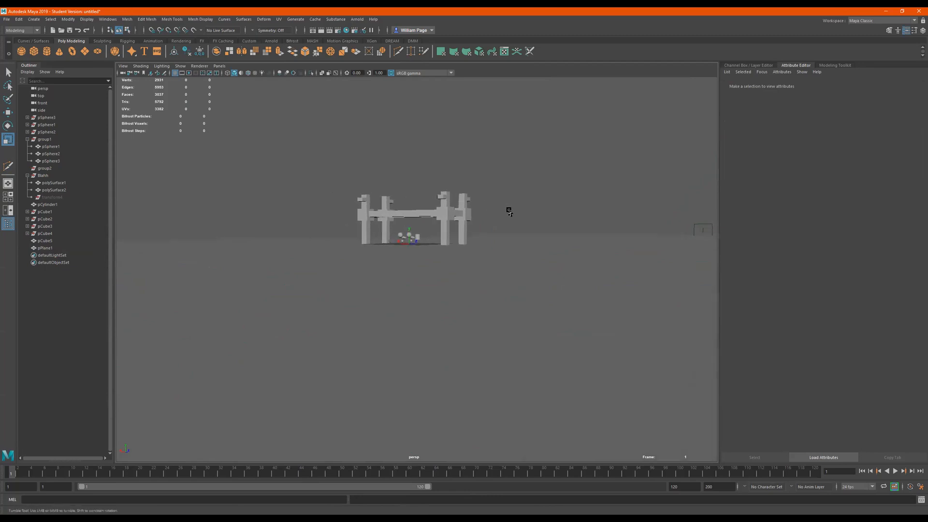
right_click_drag(398, 195, 667, 186, "alt")
left_click_drag(382, 247, 349, 329, "alt")
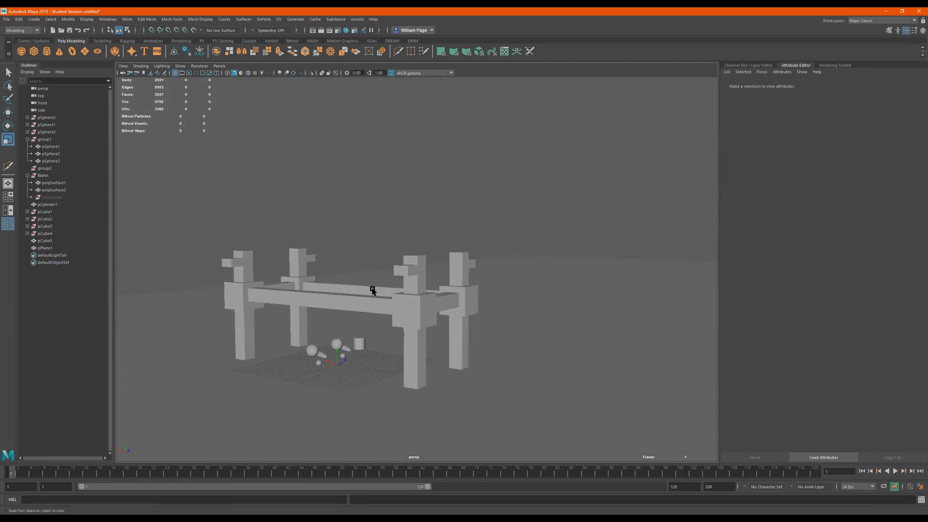
right_click_drag(373, 289, 570, 279, "alt")
middle_click_drag(483, 307, 508, 250, "alt")
left_click_drag(469, 263, 432, 261, "alt")
right_click_drag(440, 247, 473, 227, "alt")
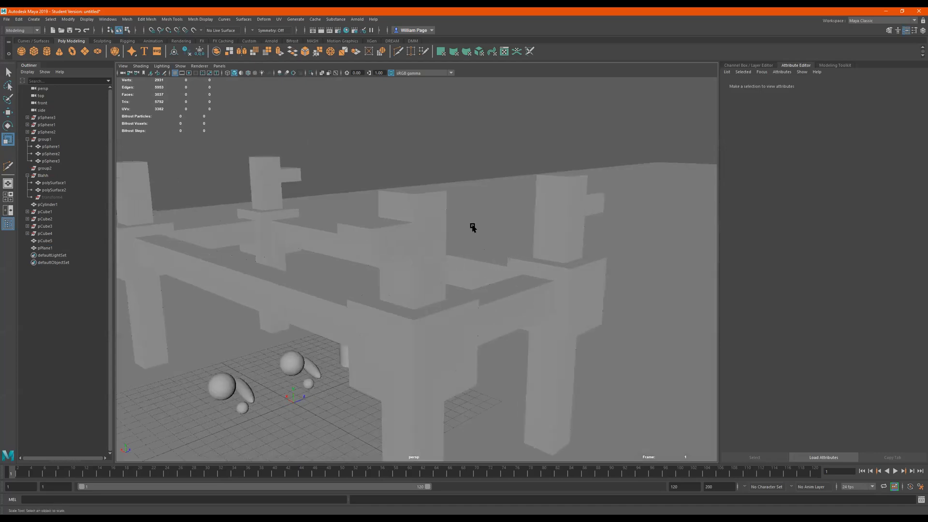
scroll(520, 200, "down", 5)
left_click(518, 197)
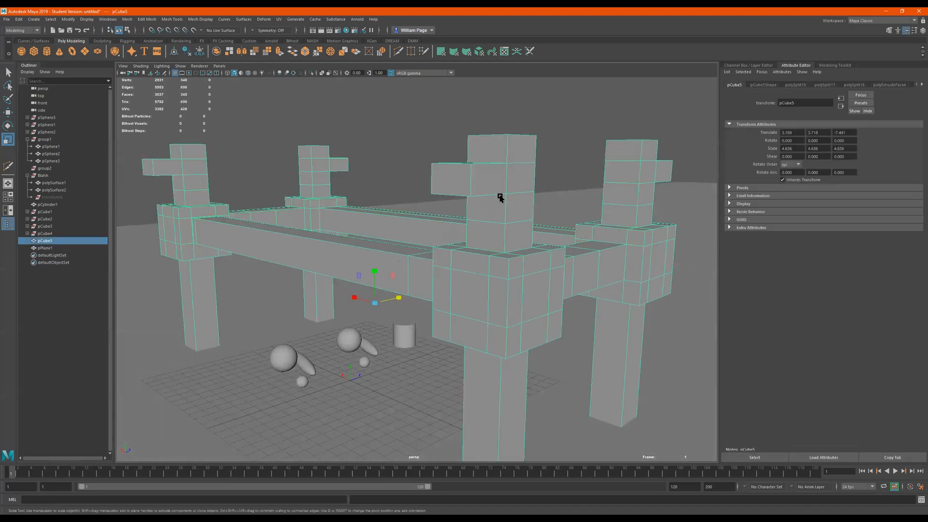
scroll(435, 203, "down", 6)
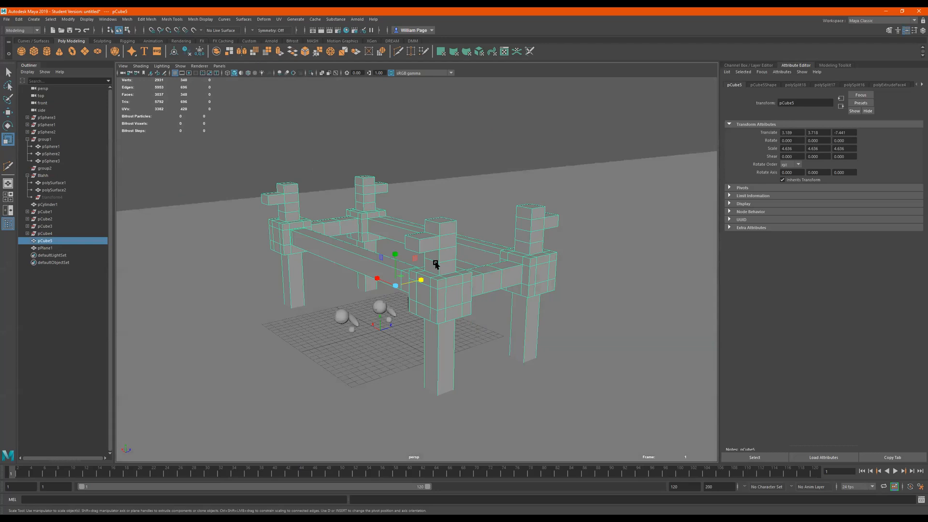
right_click(435, 264)
left_click(435, 236)
left_click_drag(599, 135, 198, 430)
scroll(488, 274, "up", 2)
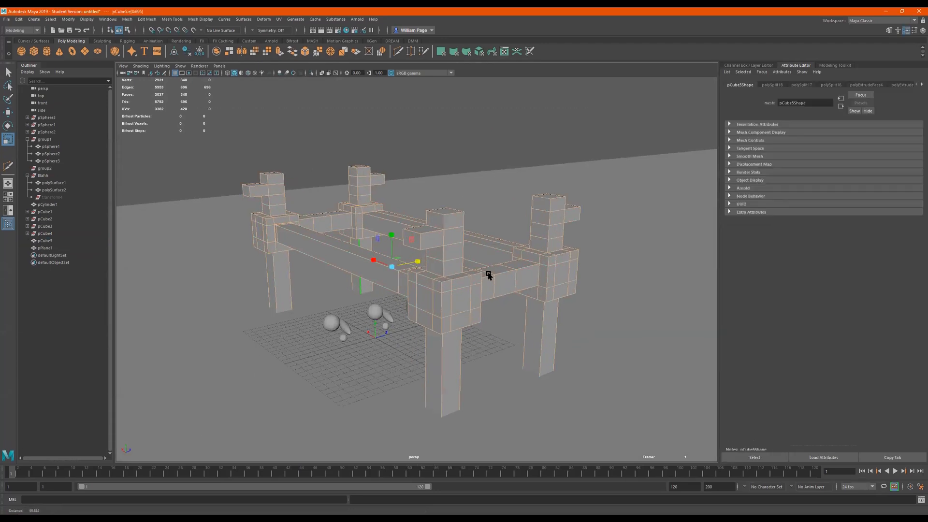
scroll(489, 274, "up", 2)
scroll(392, 286, "down", 3)
right_click(445, 284)
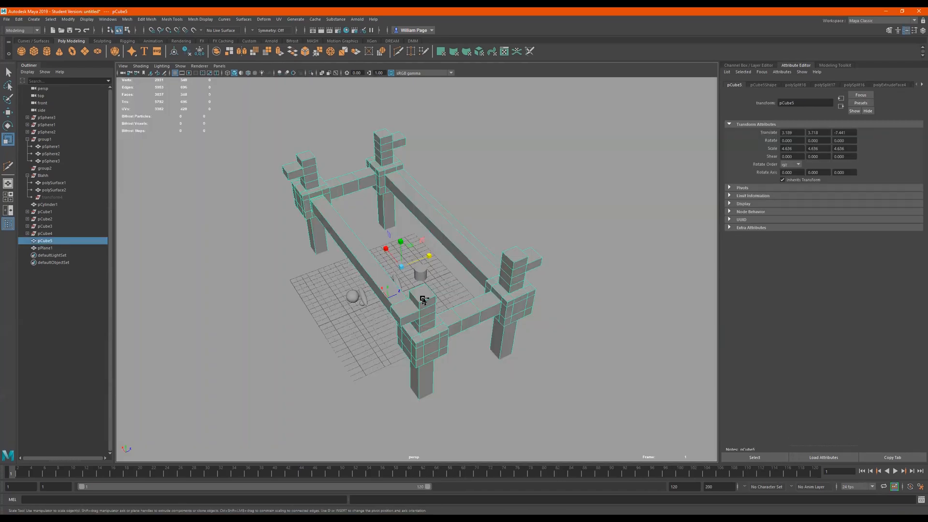
Duplicate the frame and move only the copy along Z to about 24, clear of the original
key("ctrl+d")
key("w")
left_click(427, 259)
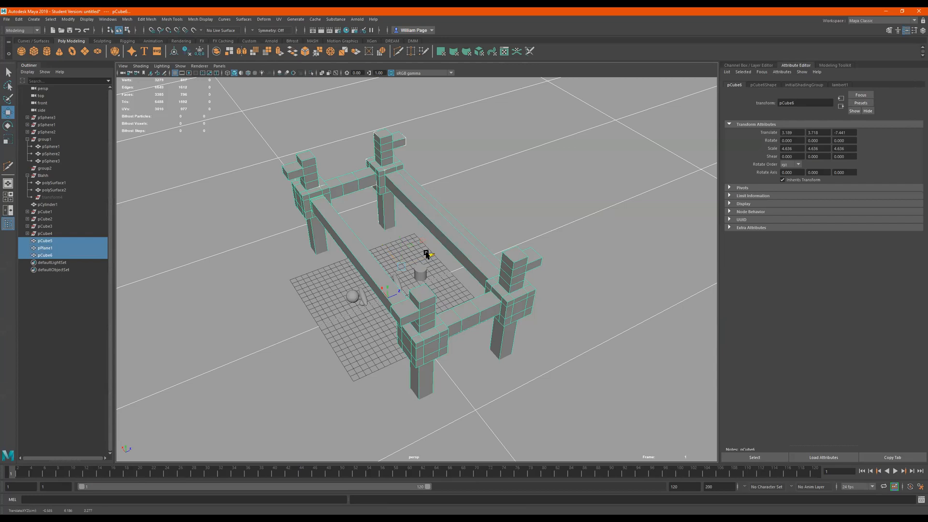
left_click(460, 250)
left_click_drag(418, 257, 575, 216)
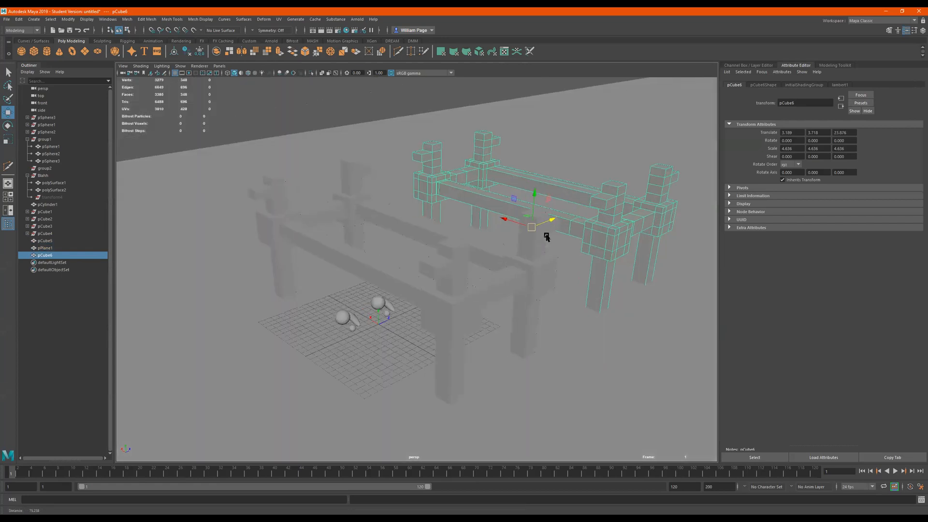
left_click_drag(547, 237, 558, 234, "alt")
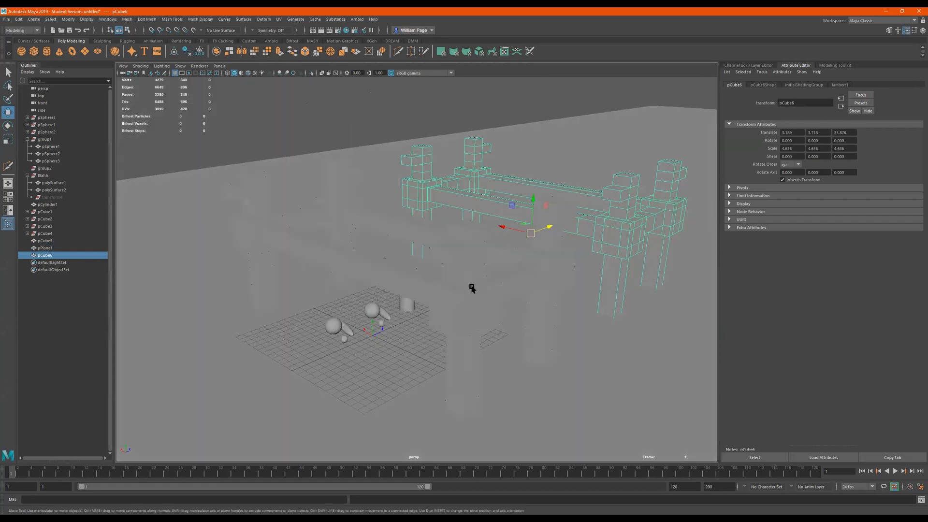
Select all edges of the original frame and bevel them
left_click(473, 288)
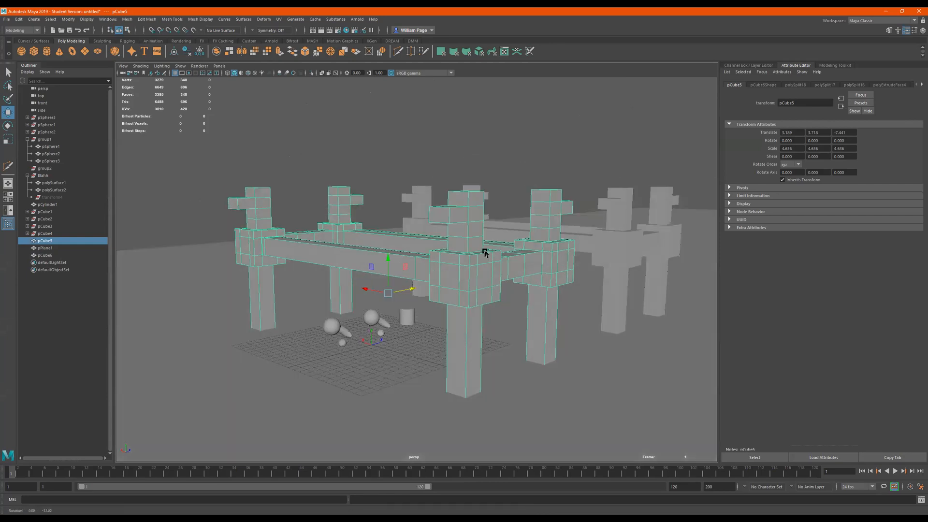
right_click(455, 267)
right_click_drag(452, 200, 454, 197)
scroll(370, 207, "down", 3)
left_click_drag(187, 148, 603, 447)
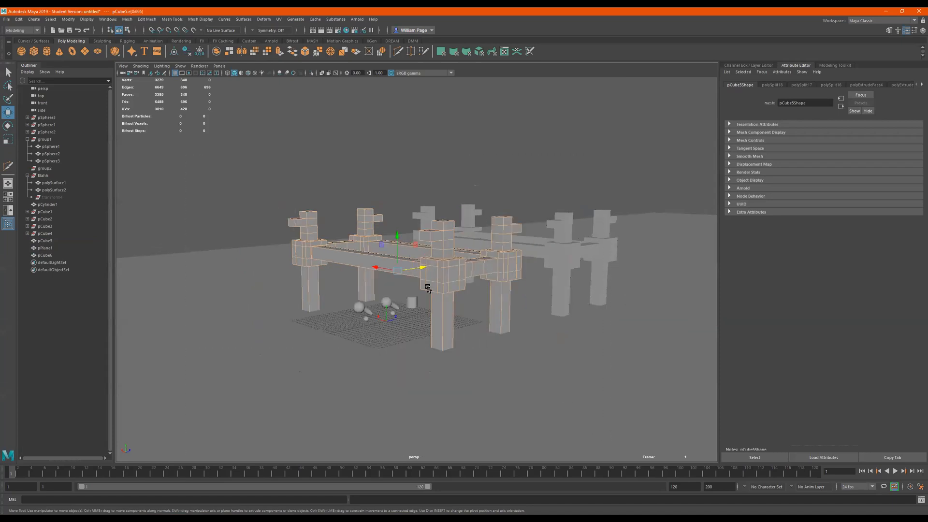
scroll(428, 271, "up", 5)
right_click_drag(448, 276, 476, 269, "shift")
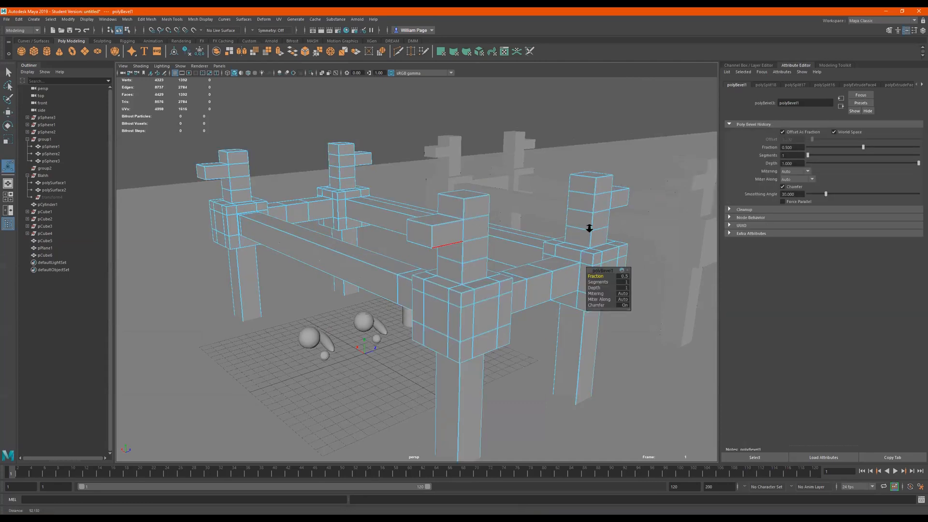
scroll(399, 239, "up", 4)
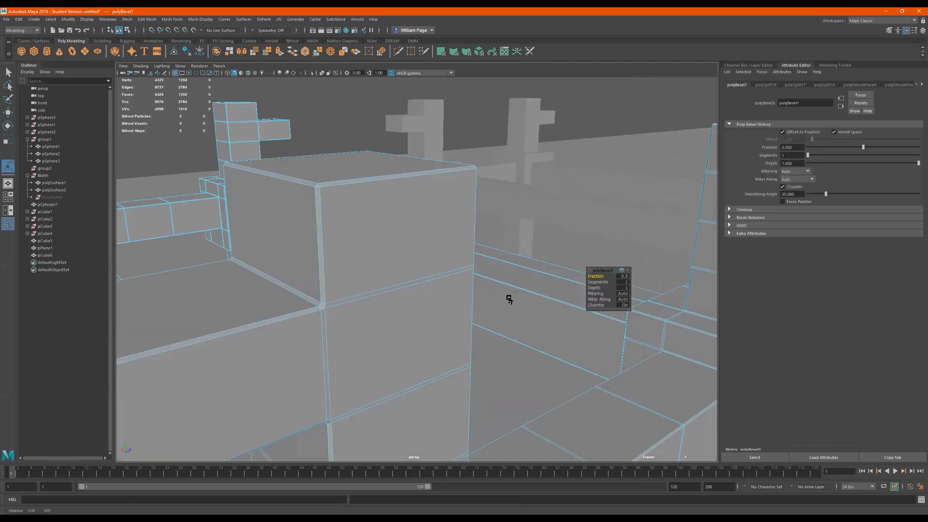
Set the bevel to 3 segments with a fraction of 1
scroll(504, 297, "down", 2)
left_click_drag(591, 282, 498, 271)
left_click_drag(605, 273, 409, 274)
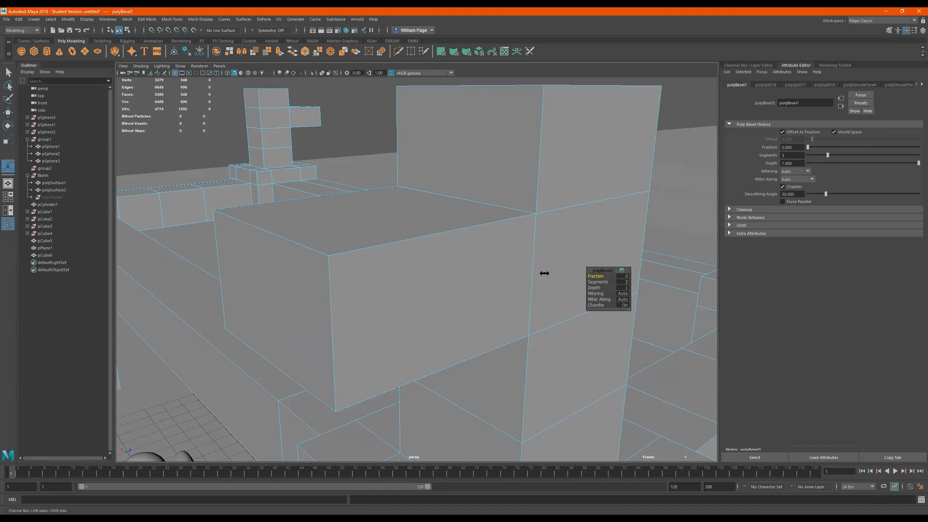
left_click_drag(605, 275, 657, 276)
left_click_drag(595, 278, 677, 277)
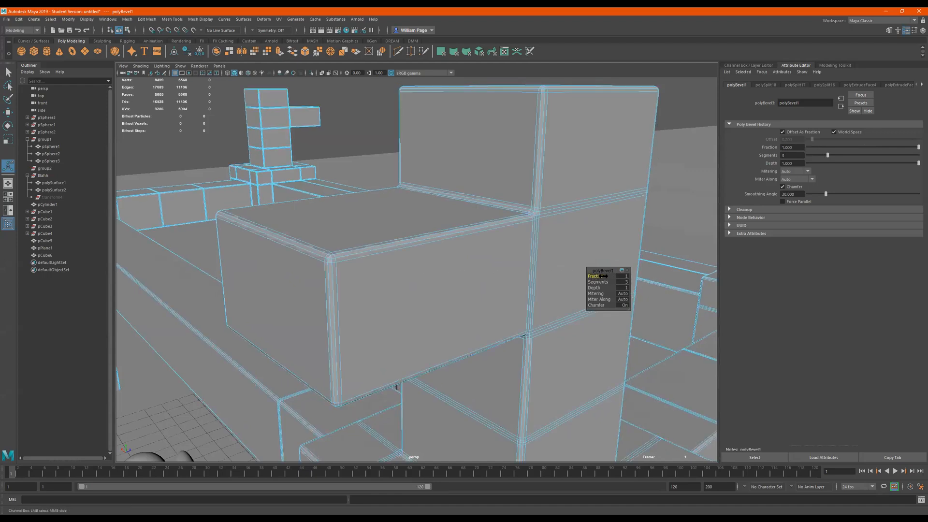
left_click_drag(593, 274, 600, 274)
Inspect the bevelled edges on the original frame's corner posts up close in plain shaded display
right_click_drag(510, 260, 526, 216, "alt")
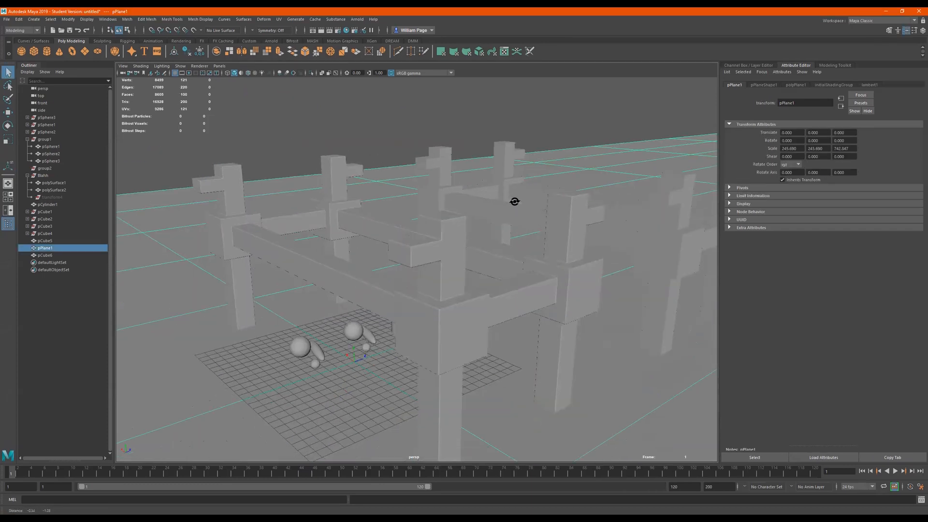
left_click_drag(515, 202, 426, 213, "alt")
right_click_drag(427, 213, 586, 237, "alt")
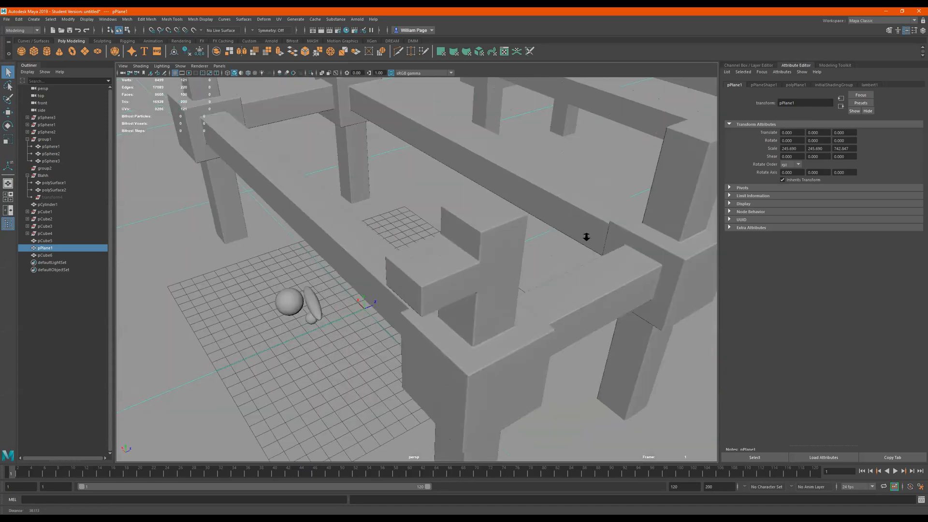
middle_click_drag(486, 275, 428, 278, "alt")
middle_click_drag(467, 234, 292, 318, "alt")
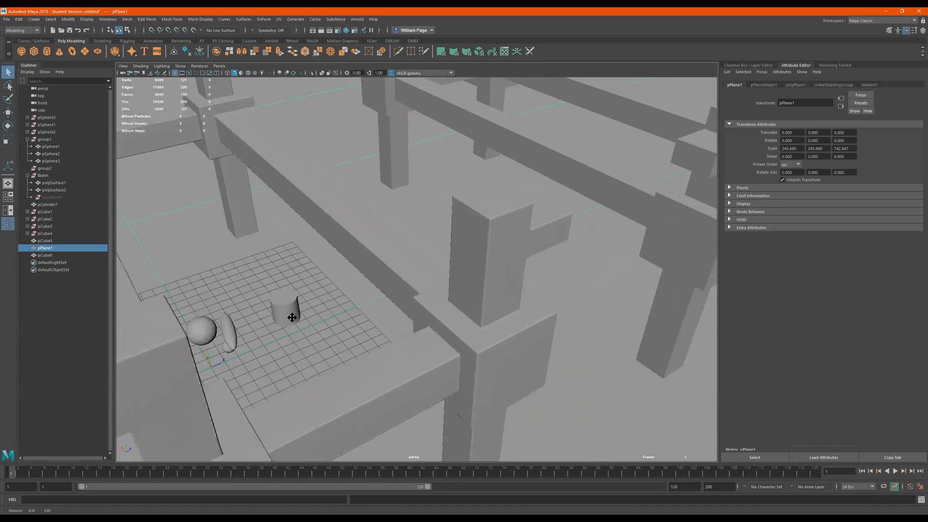
right_click_drag(484, 255, 524, 254, "alt")
right_click_drag(423, 253, 506, 253, "alt")
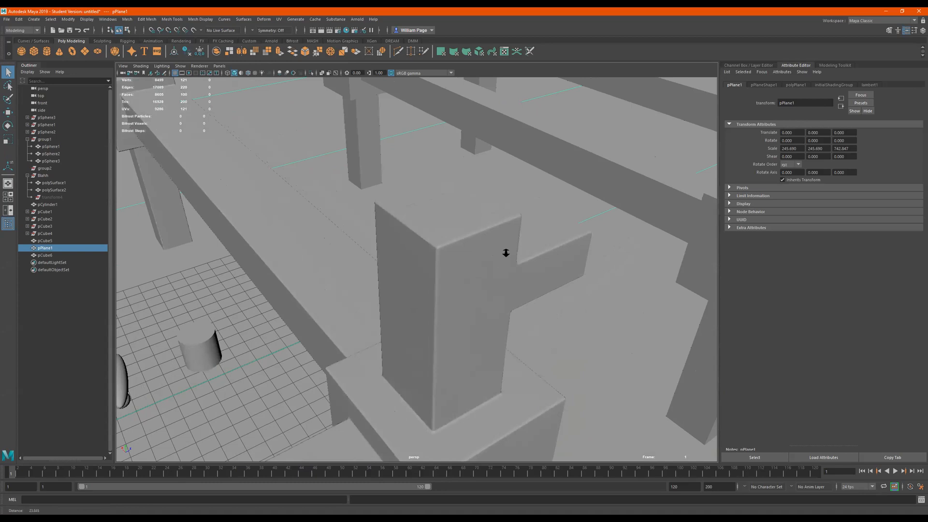
Inspect the unbevelled copy's corner post and mesh edges, with the copy selected
middle_click_drag(489, 256, 426, 276, "alt")
middle_click_drag(524, 267, 205, 377, "alt")
middle_click_drag(420, 234, 360, 284, "alt")
right_click_drag(360, 284, 425, 268, "alt")
left_click(419, 279)
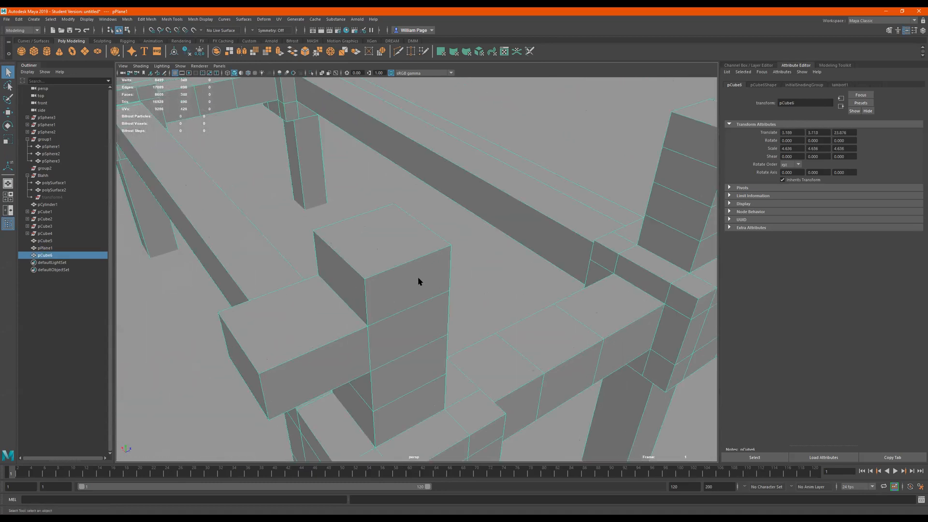
scroll(467, 263, "down", 2)
scroll(392, 282, "down", 2)
scroll(392, 263, "down", 3)
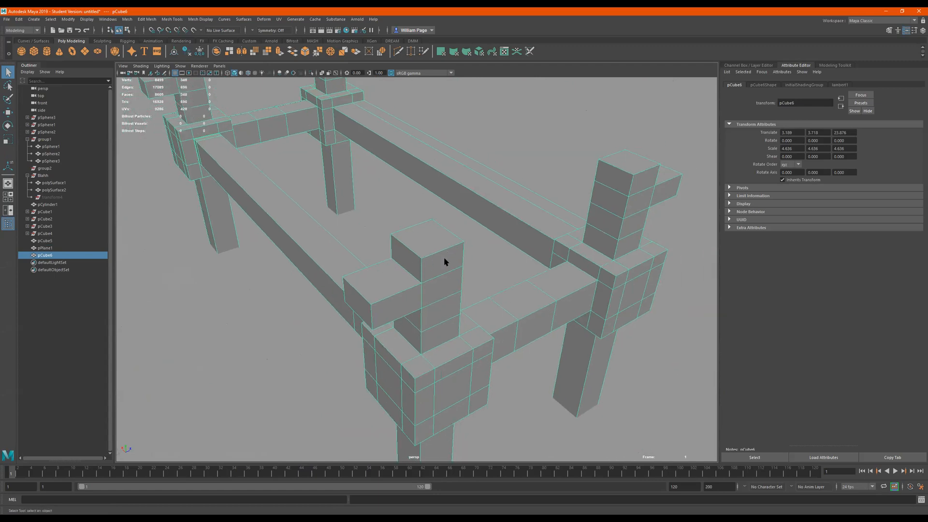
right_click_drag(171, 296, 140, 297, "alt")
left_click_drag(423, 267, 430, 212, "alt")
right_click_drag(416, 271, 203, 290, "alt")
Compare the shading along the bevelled frame's post edges with the hard edges of the unbevelled copy
left_click(537, 225)
left_click_drag(535, 225, 366, 279, "alt")
right_click_drag(353, 269, 428, 265, "alt")
middle_click_drag(427, 264, 486, 260, "alt")
mouse_move(519, 254)
left_mouse_down("alt")
mouse_move(499, 255)
mouse_move(515, 238)
mouse_move(406, 266)
mouse_move(493, 286)
mouse_move(512, 263)
mouse_move(694, 237)
mouse_move(484, 298)
mouse_move(456, 379)
mouse_move(452, 307)
mouse_move(372, 224)
left_mouse_up("alt")
right_click_drag(373, 224, 614, 219, "alt")
right_click_drag(445, 255, 636, 231, "alt")
right_click_drag(582, 239, 634, 218, "alt")
middle_click_drag(515, 228, 472, 255, "alt")
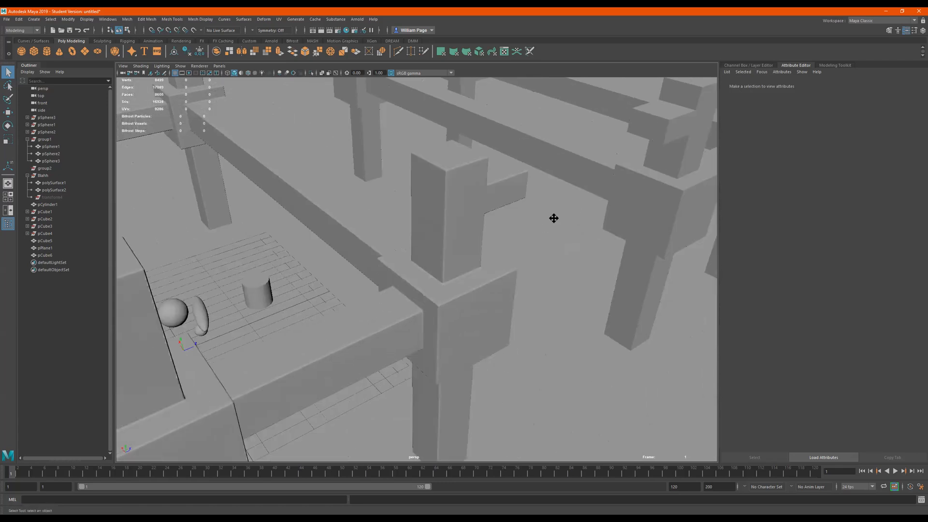
left_click_drag(554, 218, 559, 182, "alt")
left_click(588, 187)
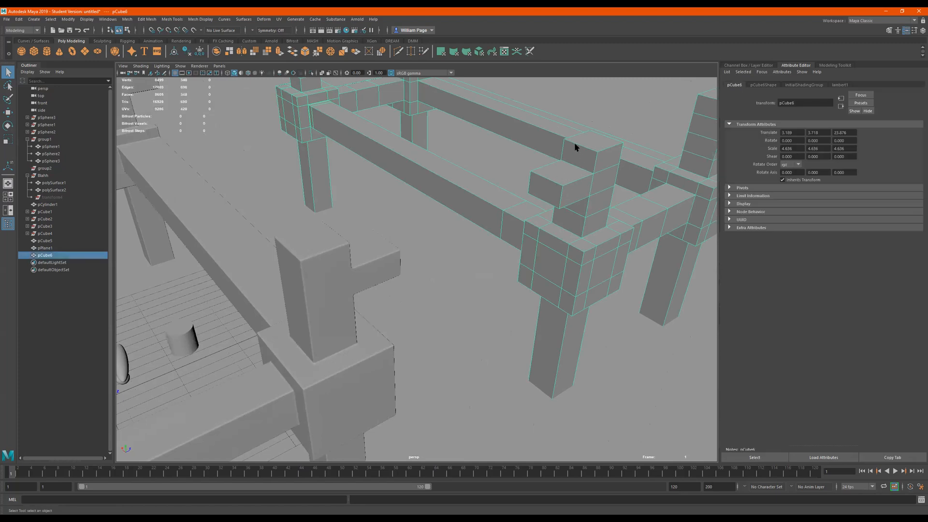
Select the bevelled frame and examine the bevel's edge lines around its corner post
left_click(305, 277)
right_click_drag(307, 259, 408, 274, "alt")
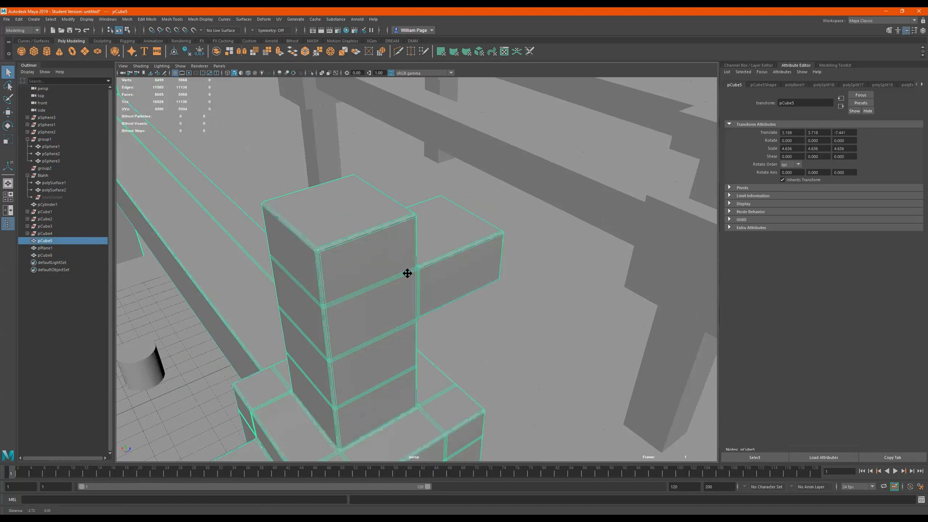
middle_click_drag(408, 273, 414, 321, "alt")
right_click_drag(398, 273, 424, 268, "alt")
left_click_drag(413, 301, 415, 296, "alt")
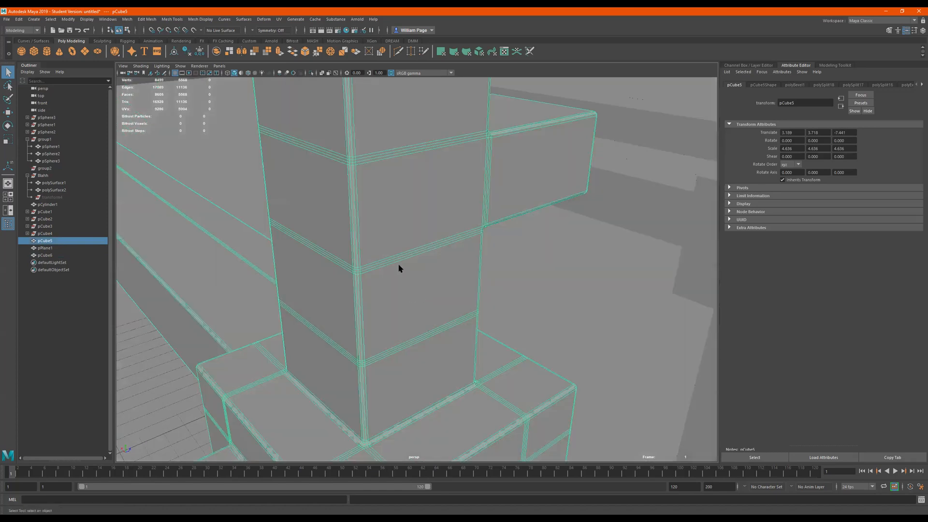
right_click_drag(399, 265, 379, 265, "alt")
middle_click_drag(405, 241, 363, 316, "alt")
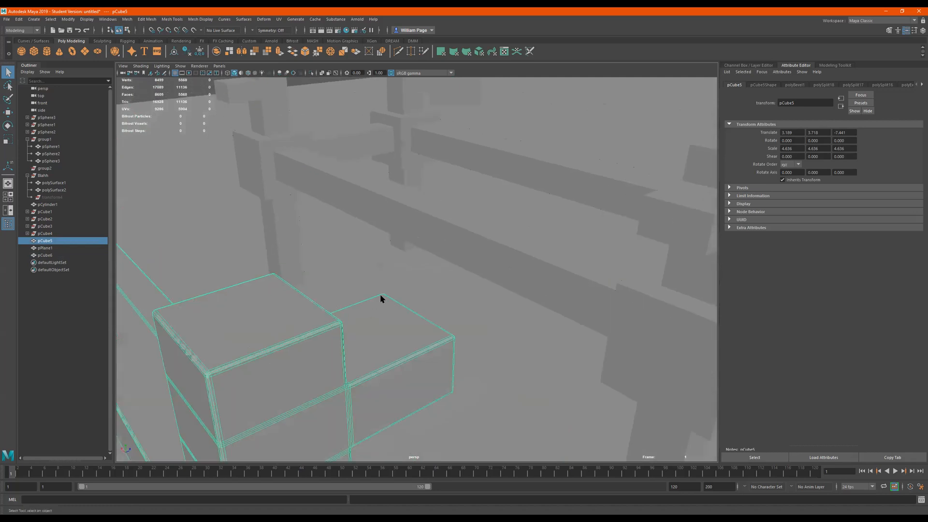
Select the unbevelled copy and compare its mesh side by side with the bevelled frame
right_click_drag(381, 299, 323, 306, "alt")
left_click_drag(431, 292, 555, 270, "alt")
left_click(563, 268)
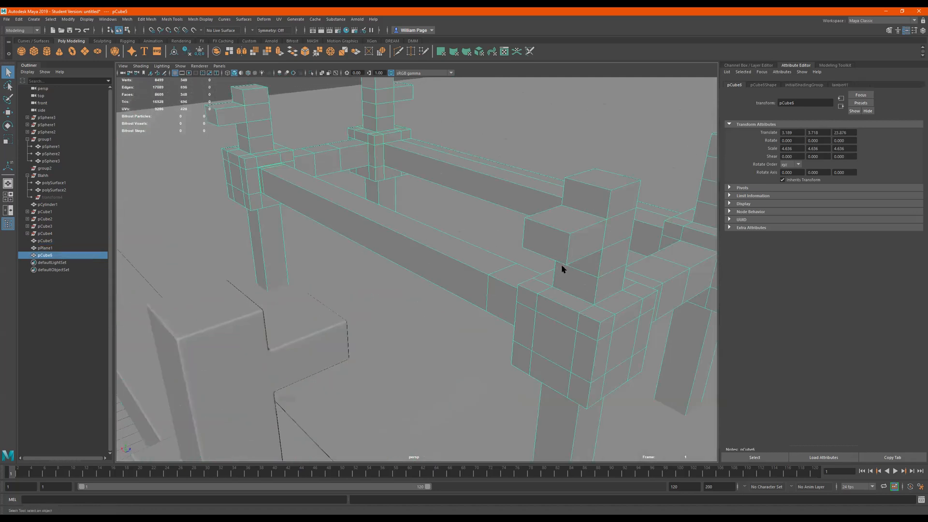
right_click_drag(279, 296, 584, 227, "alt")
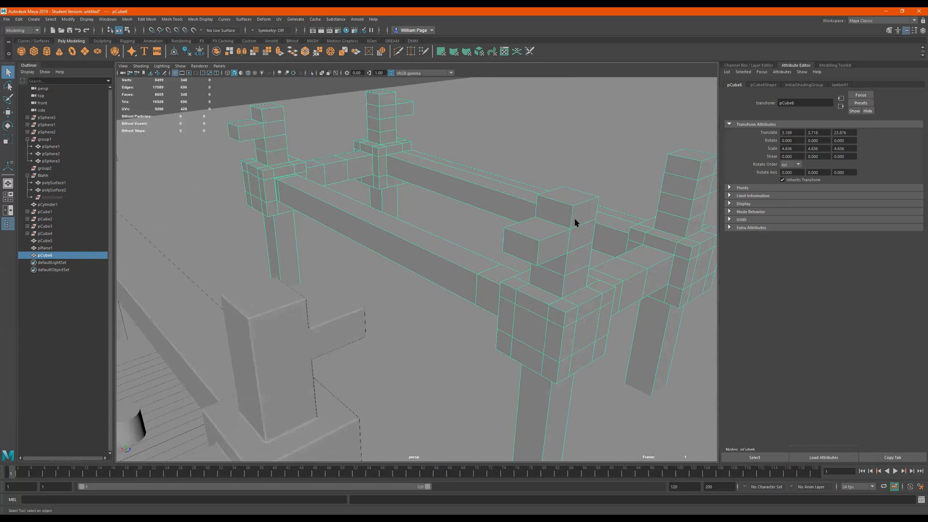
Compare the wireframes of the bevelled frame and the unbevelled copy from further away, selecting each in turn
right_click_drag(499, 250, 393, 257, "alt")
left_click_drag(393, 256, 486, 214, "alt")
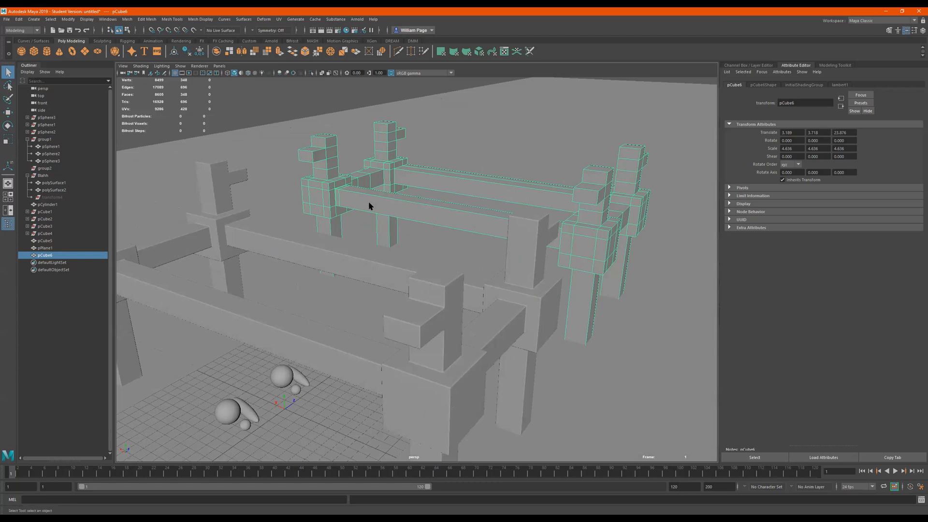
left_click_drag(438, 257, 321, 276, "alt")
middle_click_drag(321, 276, 347, 250, "alt")
left_click(367, 309)
scroll(378, 314, "down", 3)
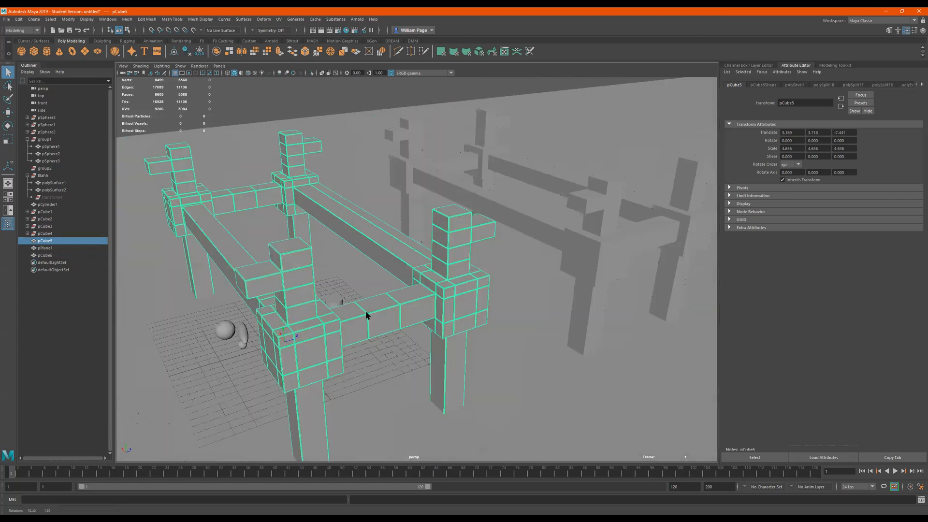
left_click_drag(441, 267, 457, 247, "alt")
left_click(627, 205)
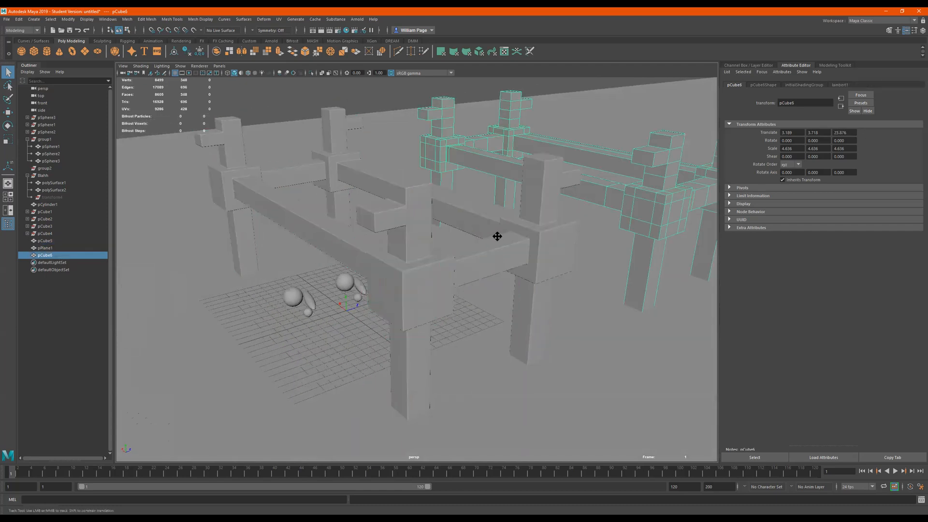
Inspect the unbevelled copy's mesh, then select the bevelled frame and read its polygon counts
key("f")
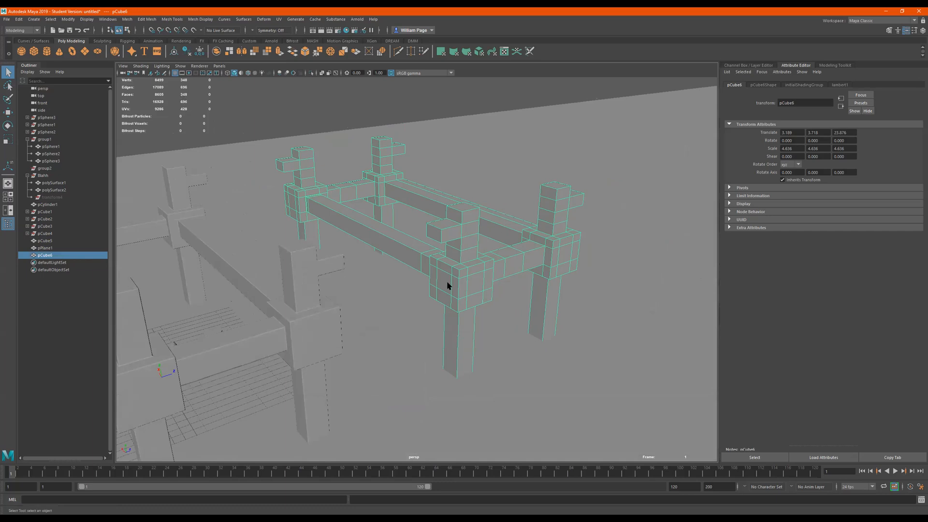
scroll(515, 255, "up", 4)
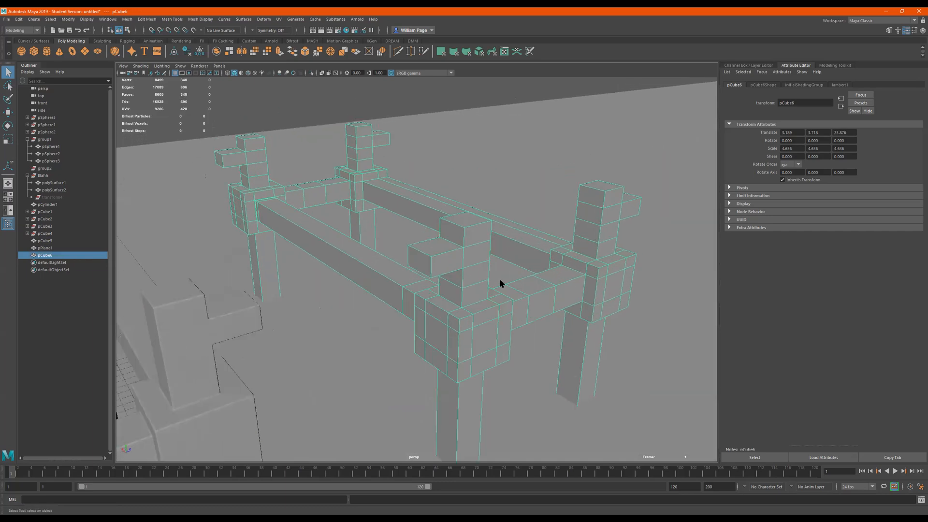
middle_click_drag(389, 313, 487, 251, "alt")
middle_click_drag(327, 310, 355, 290, "alt")
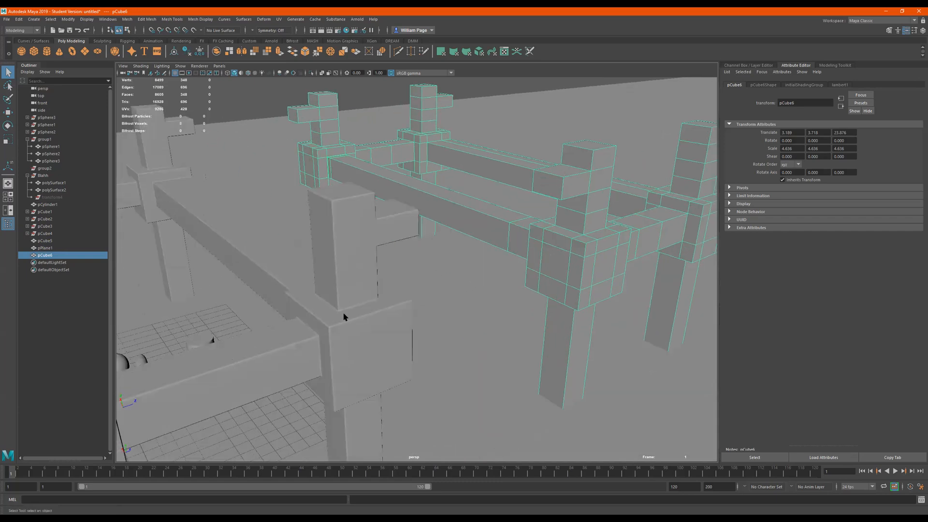
left_click(356, 343)
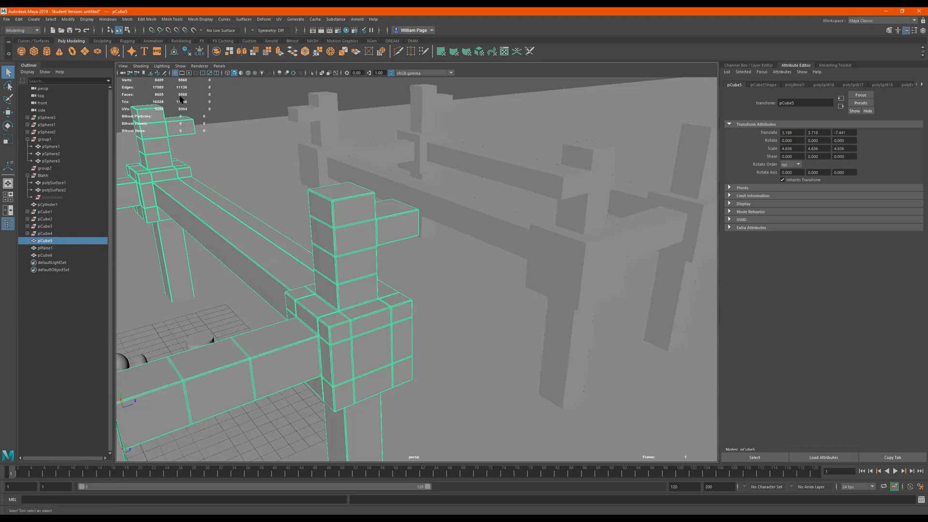
right_click_drag(360, 188, 239, 213, "alt")
middle_click_drag(465, 180, 414, 289, "alt")
Alternate the selection between the two frames to compare their polygon counts
left_click(608, 224)
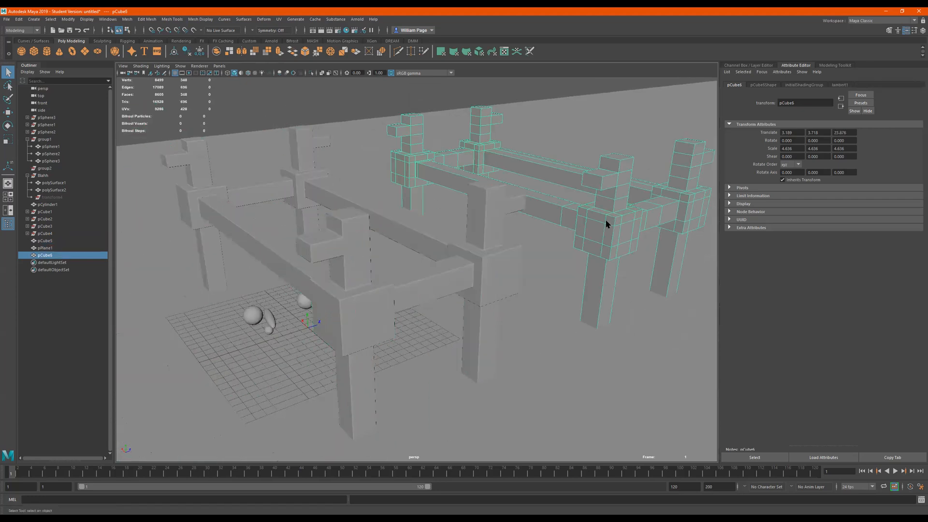
left_click(471, 273)
left_click(601, 227)
right_click_drag(602, 227, 504, 252, "alt")
left_click(424, 282)
right_click_drag(425, 282, 550, 259, "alt")
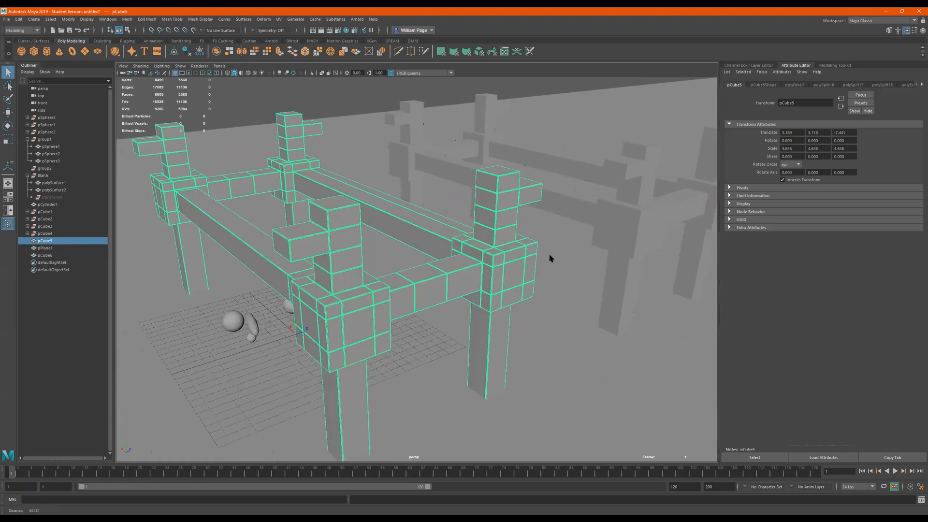
Inspect the shaded edges of both frames with nothing selected, then select the unbevelled copy
scroll(338, 92, "up", 2)
left_click(338, 92)
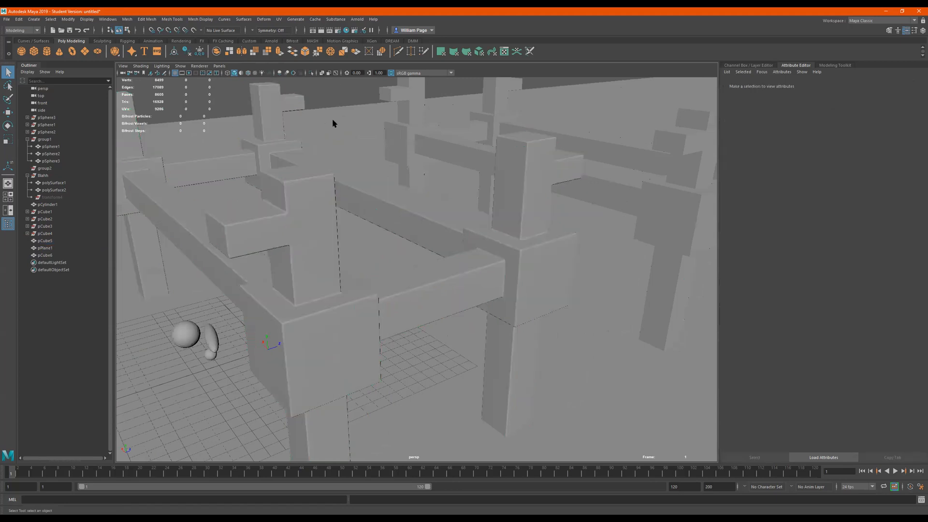
scroll(374, 273, "up", 1)
left_click_drag(374, 273, 398, 281, "alt")
scroll(464, 258, "down", 5)
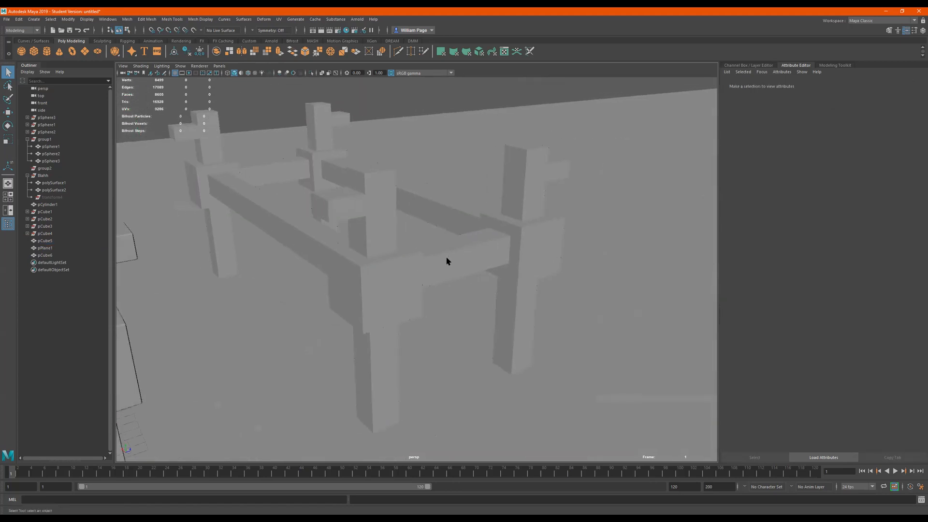
left_click(396, 277)
scroll(434, 264, "down", 2)
middle_click_drag(329, 288, 568, 265, "alt")
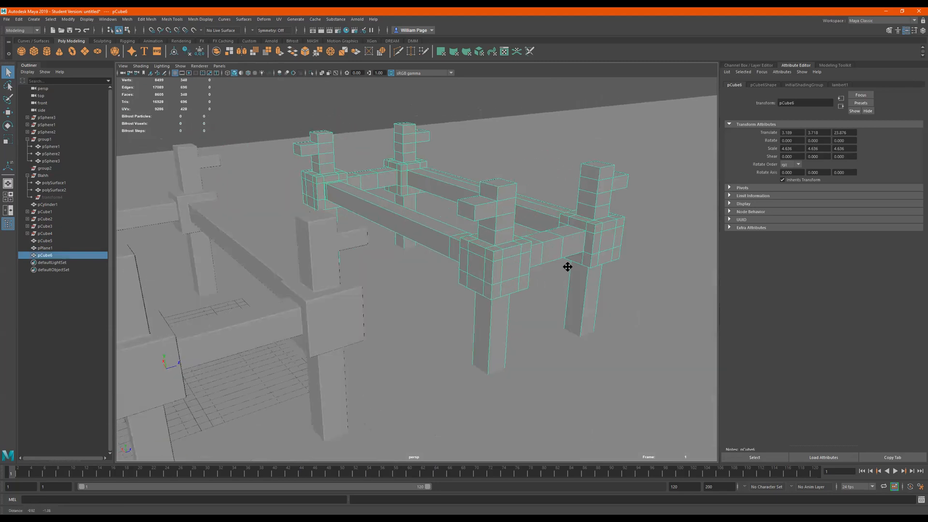
Clear the selection and view both frames together from a distance
scroll(308, 299, "down", 2)
scroll(373, 284, "down", 2)
left_click(354, 159)
left_click_drag(355, 161, 404, 182, "alt")
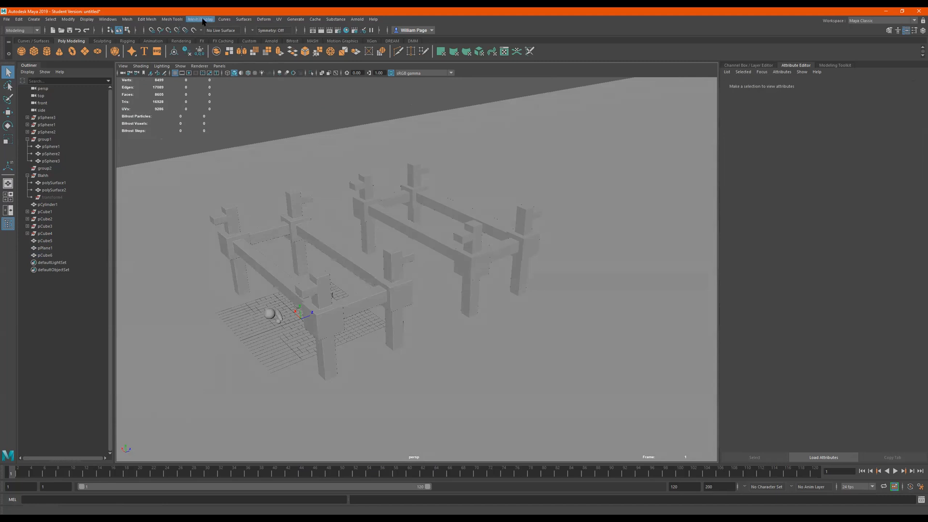
left_click_drag(326, 224, 355, 244, "alt")
scroll(355, 243, "up", 5)
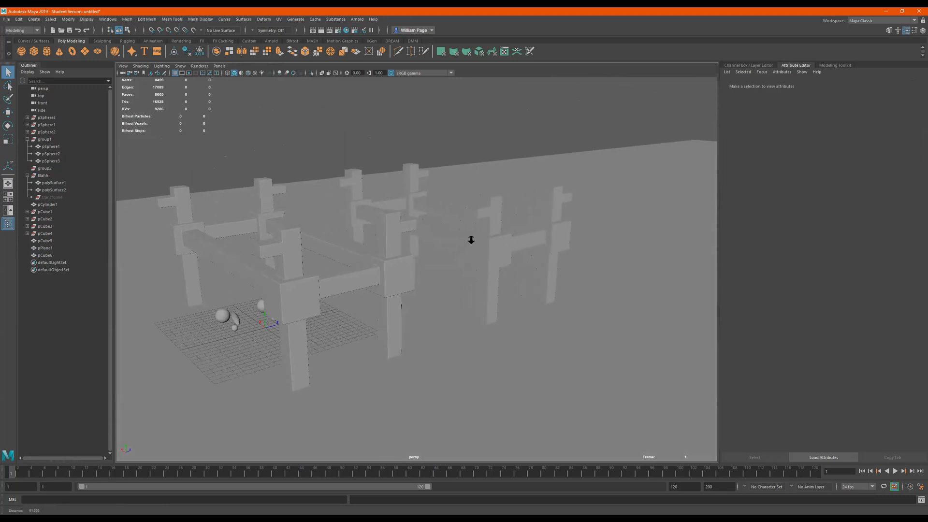
Select the bevelled frame and toggle its smooth mesh preview on and off to judge how its edges hold
left_click(338, 277)
left_click_drag(331, 288, 317, 287, "alt")
scroll(368, 278, "up", 3)
scroll(433, 264, "up", 3)
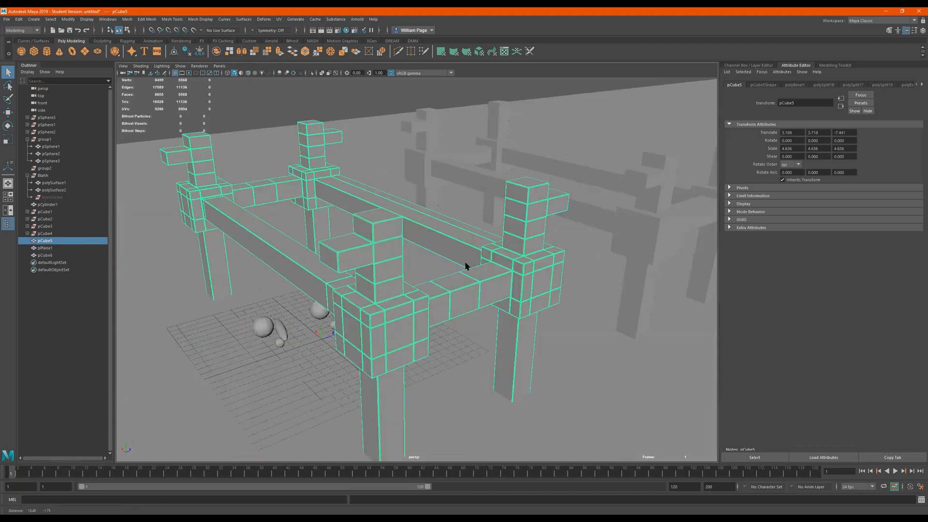
key("1")
key("3")
key("1")
key("3")
key("1")
key("3")
key("1")
key("3")
key("1")
key("1")
key("3")
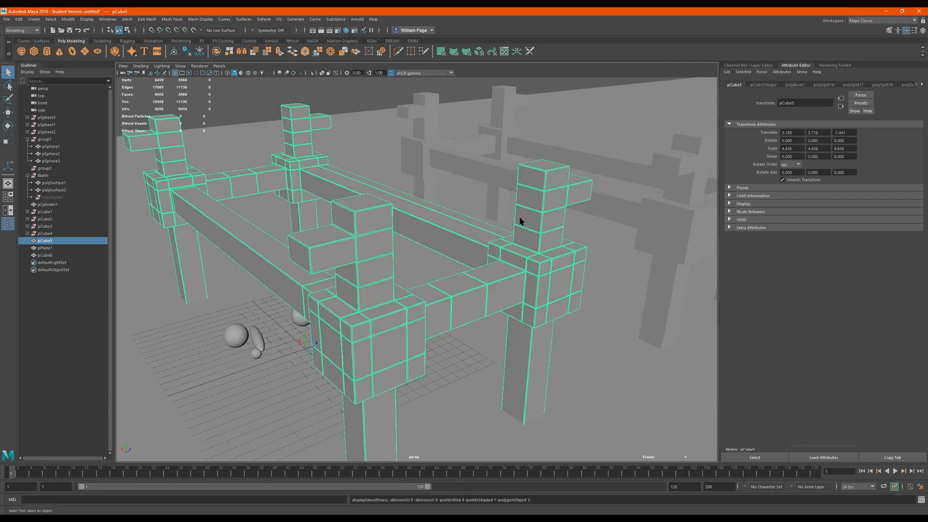
Select the unbevelled copy and toggle its smooth mesh preview for comparison, ending with the preview off
left_click(617, 194)
key("3")
key("1")
key("3")
key("1")
key("3")
key("1")
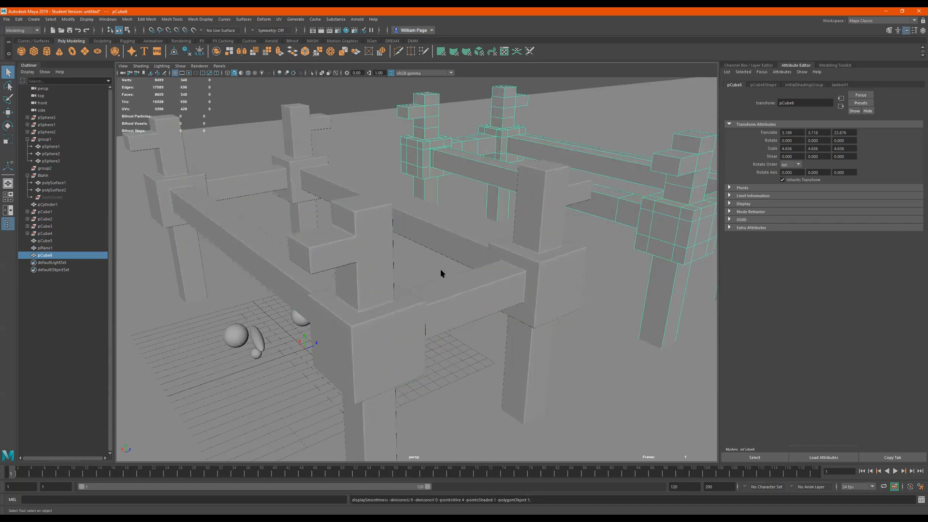
Turn on smooth mesh preview for the bevelled frame
left_click(428, 312)
key("3")
key("1")
key("3")
key("1")
key("3")
Examine the smoothed bevelled frame's shading, mesh density and polygon counts from several angles
left_click_drag(404, 193, 429, 196, "alt")
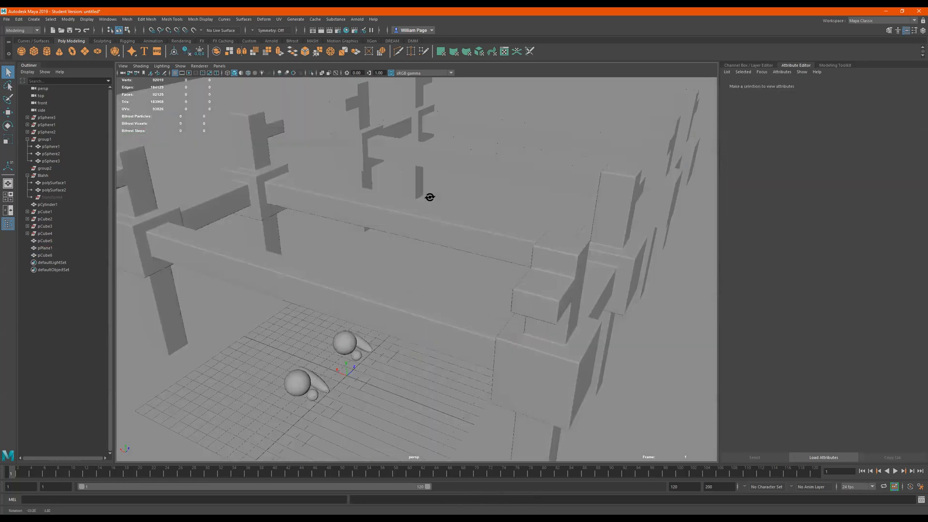
scroll(414, 228, "down", 1)
left_click(404, 297)
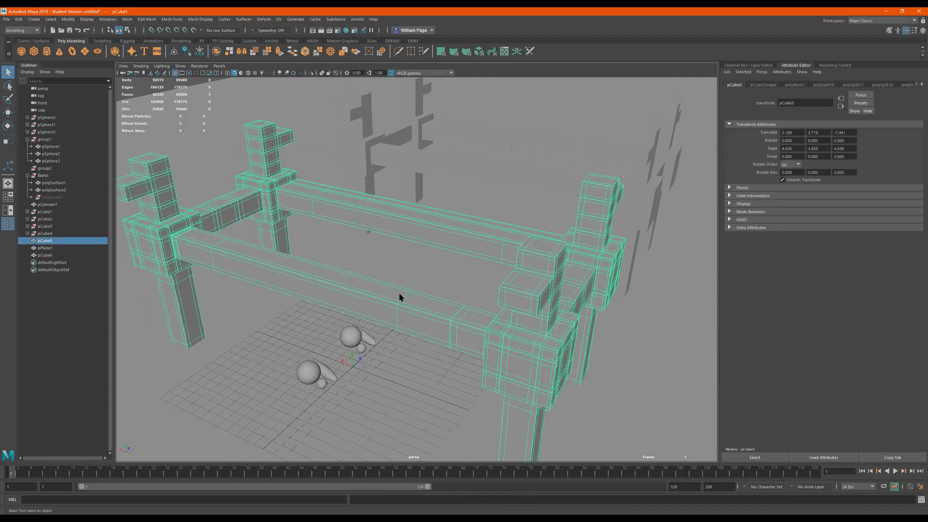
left_click_drag(428, 285, 331, 312, "alt")
left_click(297, 144)
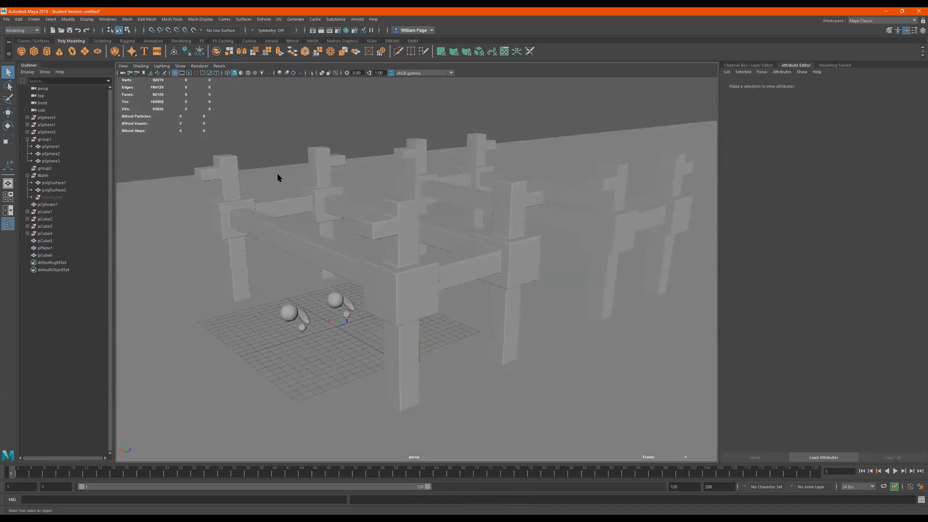
scroll(377, 194, "up", 3)
left_click(399, 261)
scroll(278, 263, "down", 4)
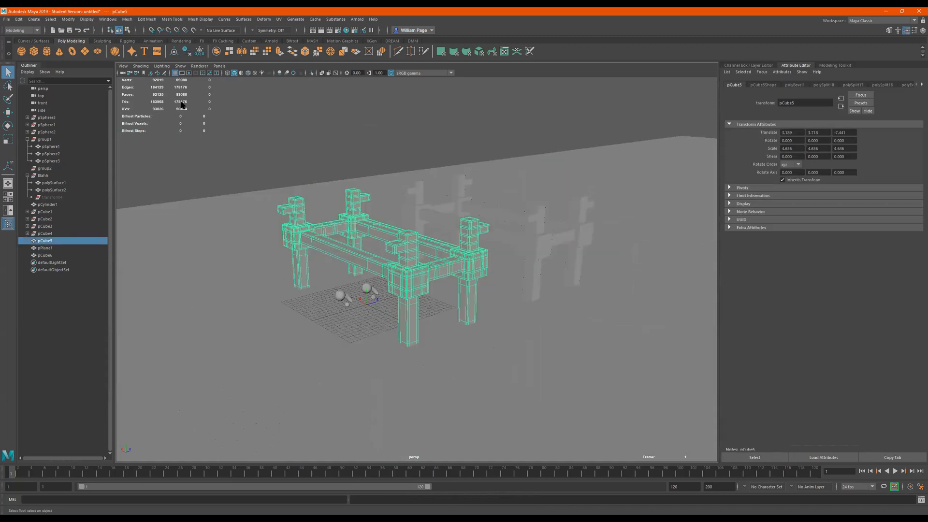
Create a polygon cube, scale it uniformly to 14.205 and raise it to 27.498 in Y above the bevelled frame
left_click(33, 51)
key("w")
left_click_drag(368, 277, 350, 188)
key("r")
left_click_drag(365, 219, 421, 207)
key("w")
left_click_drag(365, 187, 359, 129)
scroll(494, 184, "up", 5)
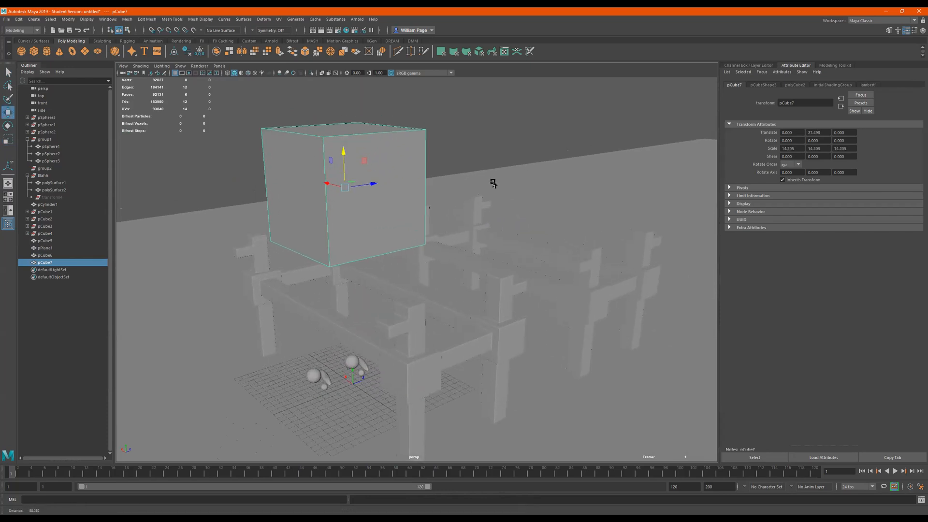
Toggle smooth mesh preview on the new cube to see how it rounds without supporting loops
key("3")
key("1")
key("3")
key("1")
key("3")
key("1")
key("3")
key("1")
right_click_drag(372, 182, 345, 185, "alt")
left_click_drag(346, 185, 339, 178, "alt")
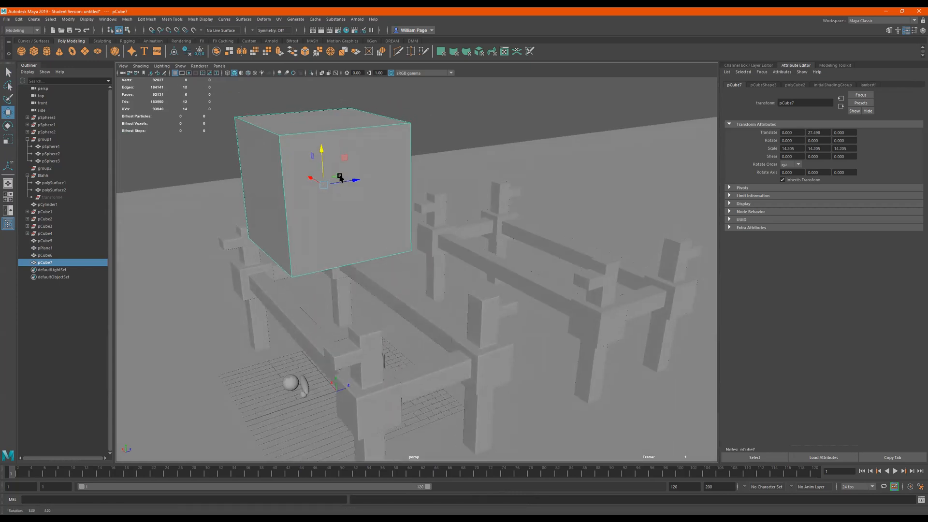
Insert edge loops with Multi-Cut beside the cube's nearest vertical edge and just below its top, previewing the smoothing after each
left_click(398, 51)
left_click(285, 135, "ctrl")
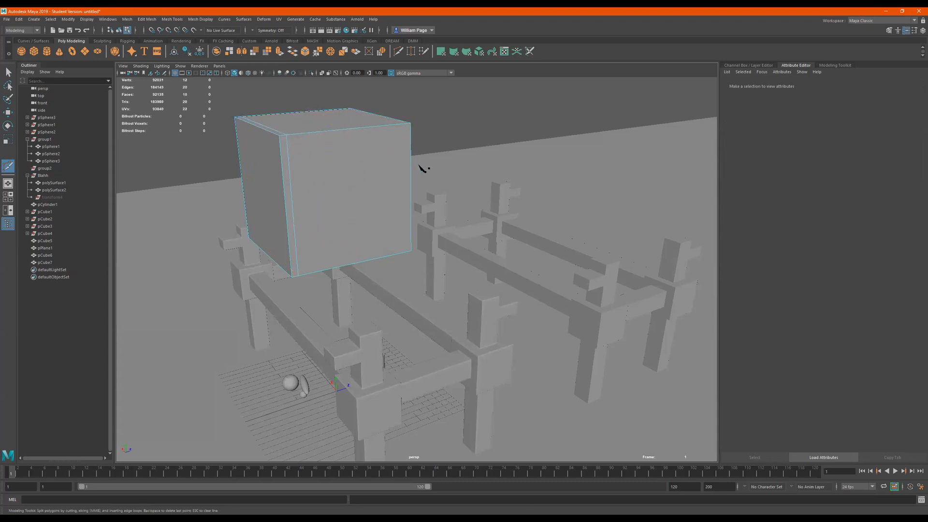
key("3")
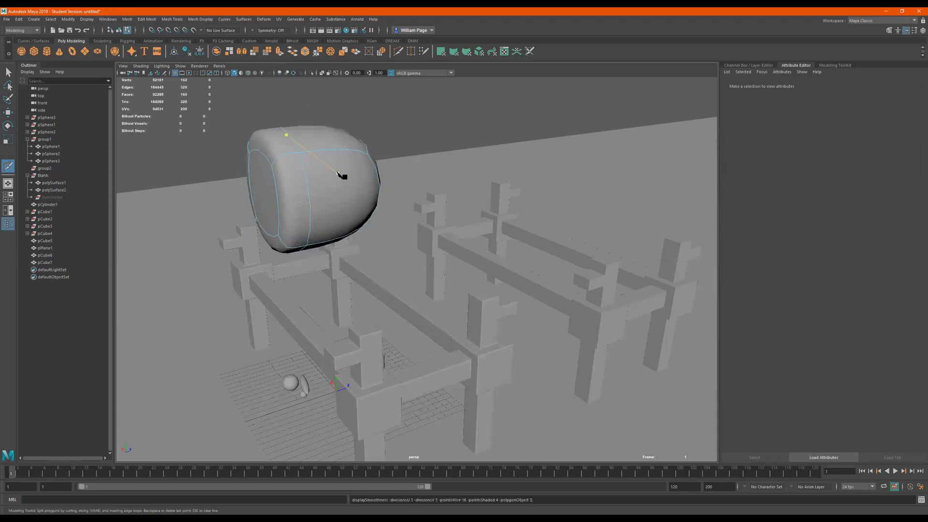
key("1")
left_click(290, 142, "ctrl")
left_click(410, 130)
key("3")
key("1")
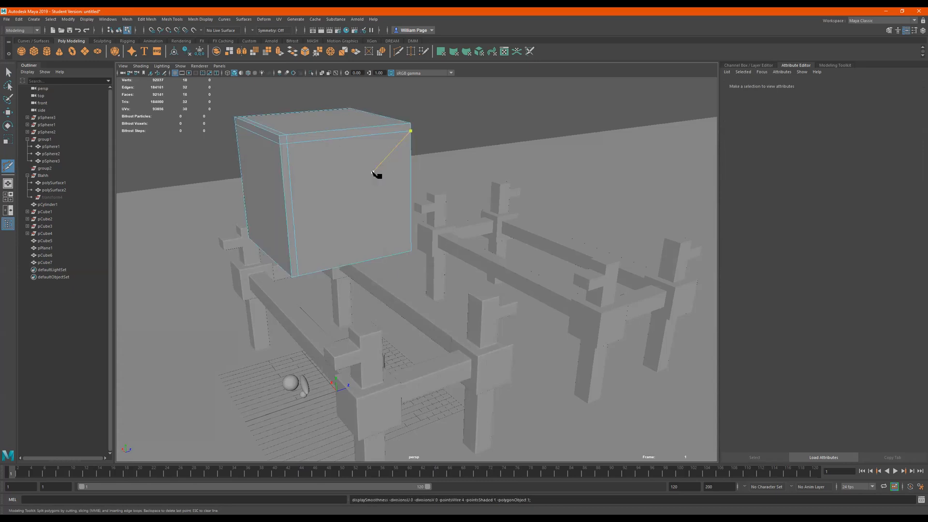
Insert edge loops beside the cube's opposite vertical edge and just above its base, preview the smoothing and return to object selection
left_click(400, 135, "ctrl")
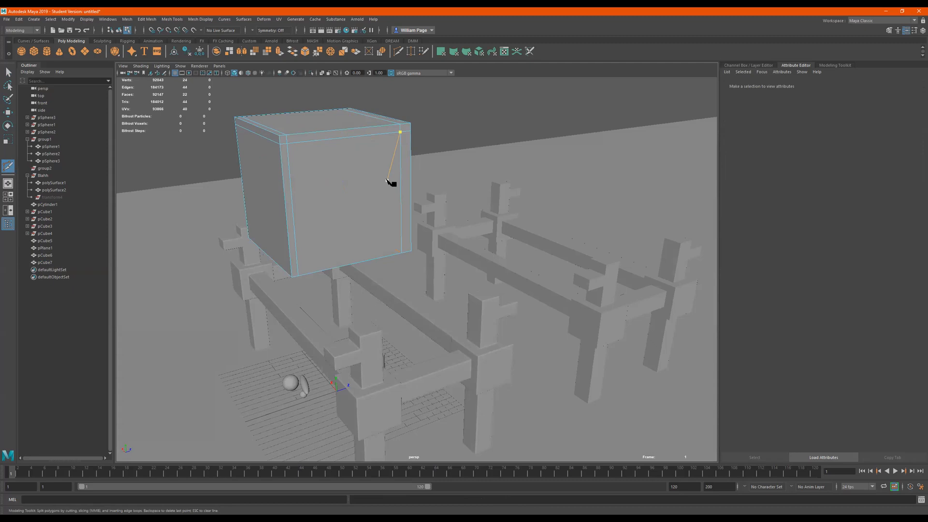
key("3")
key("1")
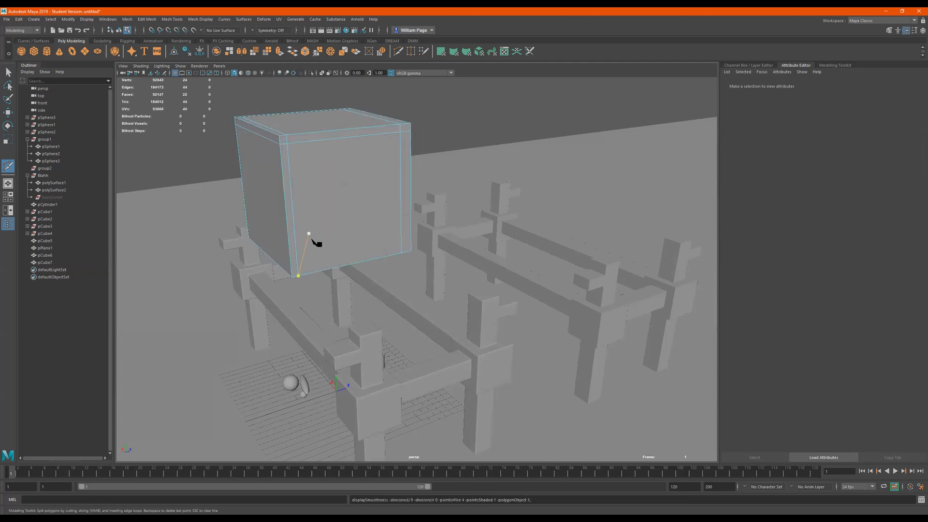
left_click(291, 263, "ctrl")
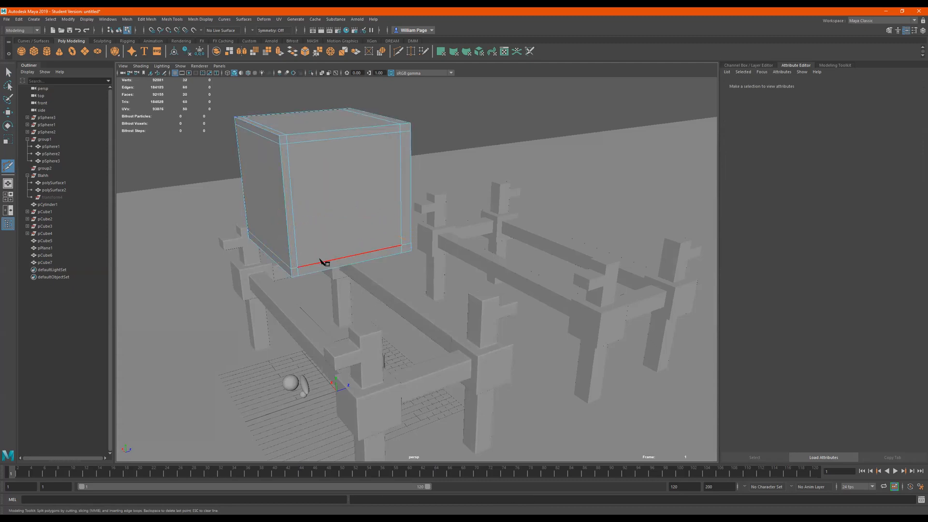
key("3")
mouse_move(397, 264)
left_mouse_down("alt")
mouse_move(357, 258)
mouse_move(379, 259)
left_mouse_up("alt")
key("1")
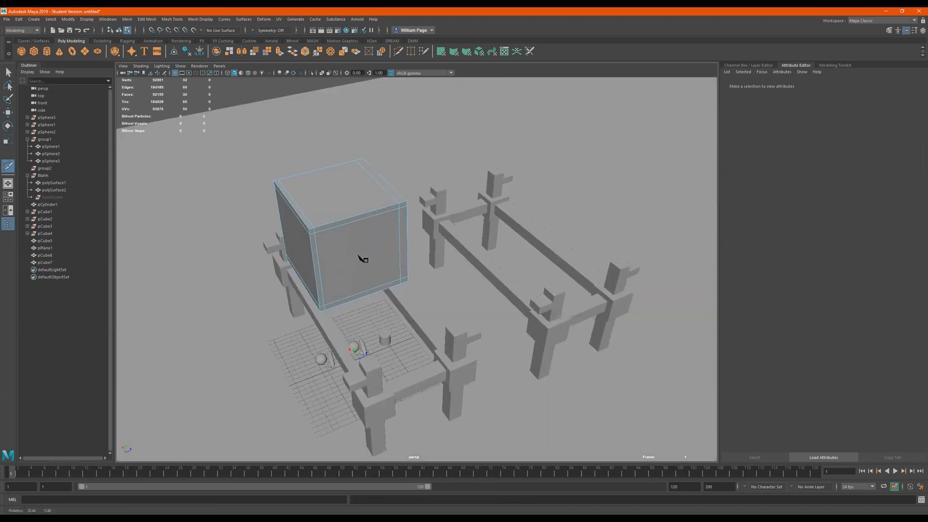
right_click(370, 243)
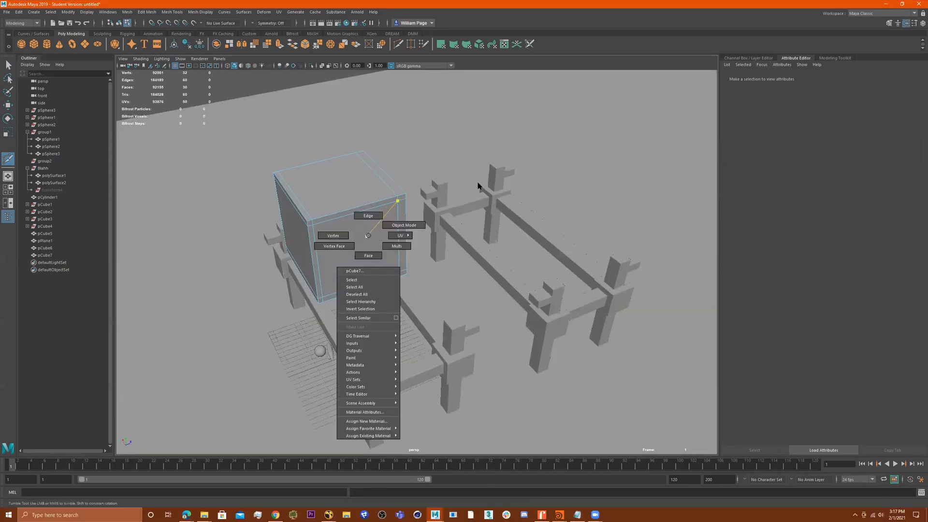
left_click(430, 221)
key("q")
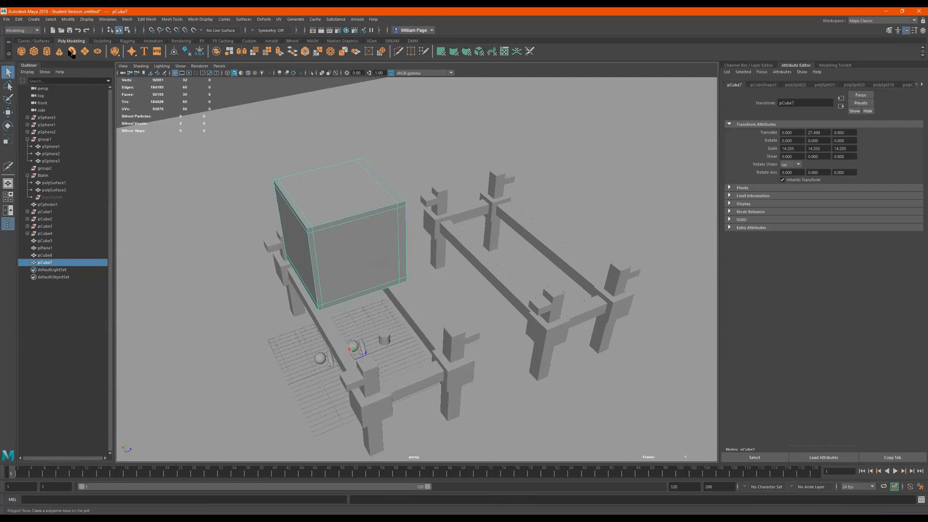
Create a second polygon cube, place it beside the edge-looped cube and scale it up uniformly to a similar size
left_click(33, 51)
key("w")
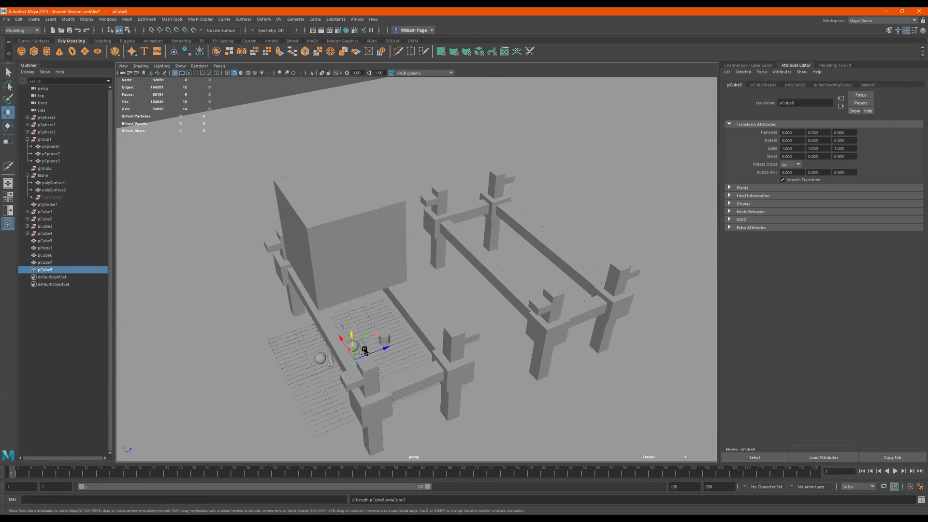
left_click_drag(353, 337, 248, 250)
middle_click_drag(248, 251, 269, 248, "alt")
key("r")
left_click_drag(269, 246, 347, 249)
middle_click_drag(321, 233, 333, 230, "alt")
Bevel all edges of the new cube with a fraction of 0.05 and toggle smooth preview to check the rounding
right_click_drag(321, 230, 319, 165)
left_click_drag(453, 101, 180, 377)
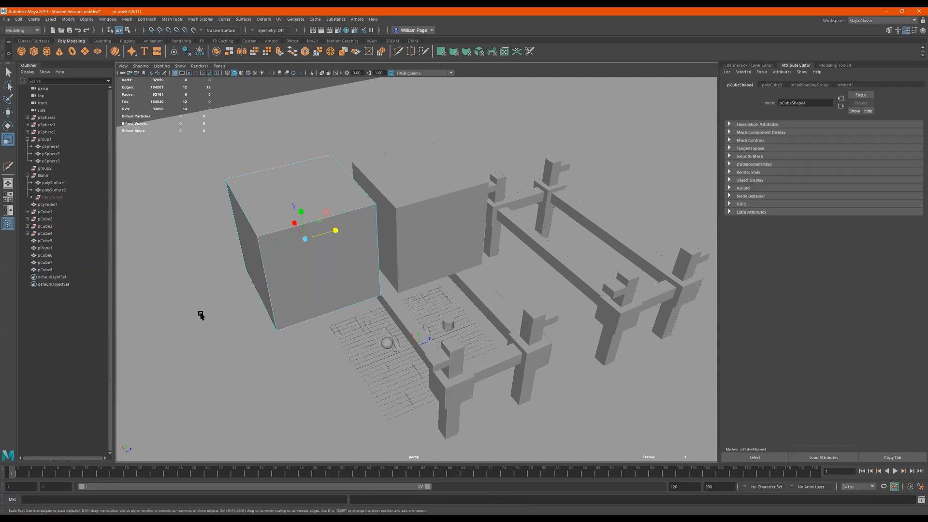
left_click_drag(337, 261, 341, 254, "alt")
right_click_drag(342, 235, 379, 242, "shift")
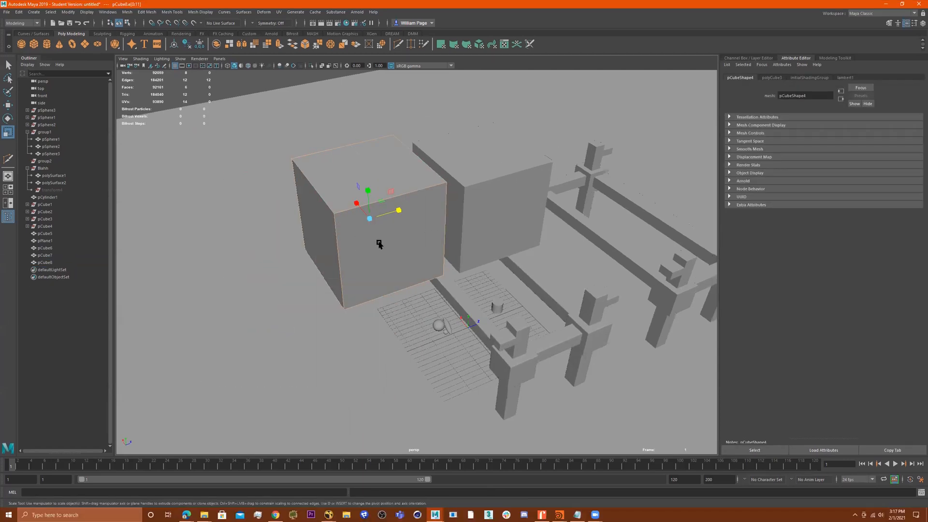
scroll(380, 236, "up", 5)
left_click_drag(596, 277, 349, 245)
key("3")
key("1")
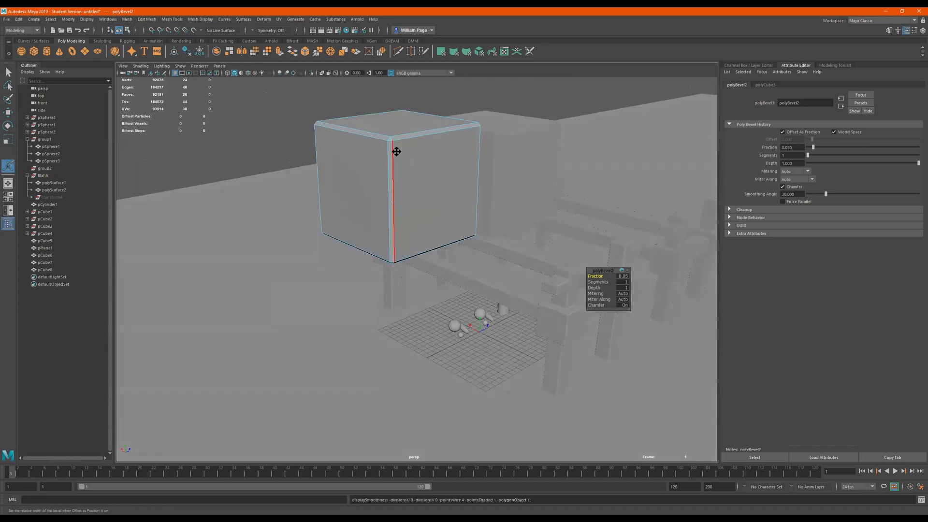
Increase the number of segments in the cube's bevel, preview the smoothing and clear the selection
left_click_drag(396, 152, 389, 181, "alt")
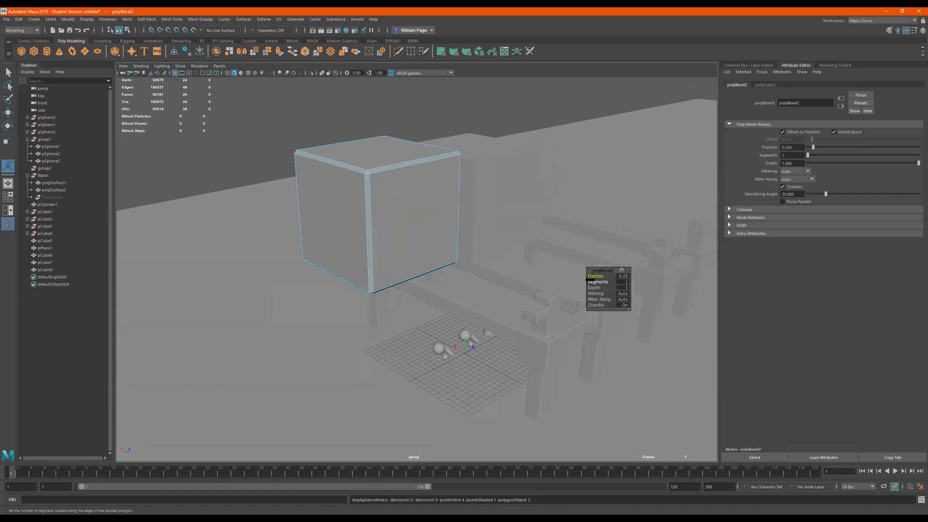
left_click_drag(591, 280, 596, 281)
right_click_drag(405, 217, 456, 223, "alt")
middle_click_drag(423, 234, 432, 266, "alt")
key("3")
left_click(355, 115)
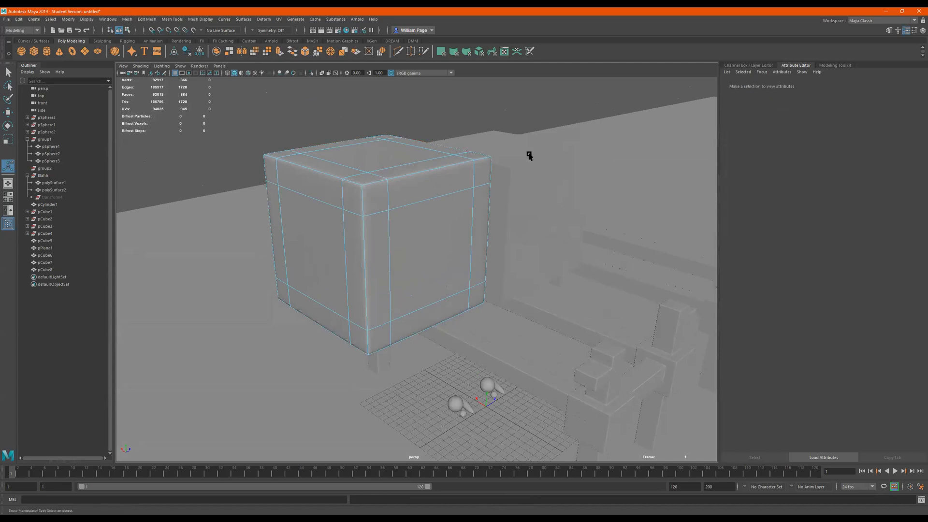
Return to object selection with the bevelled cube unsmoothed, and compare its edges with the edge-looped cube
left_click_drag(528, 155, 498, 207, "alt")
left_click(498, 207)
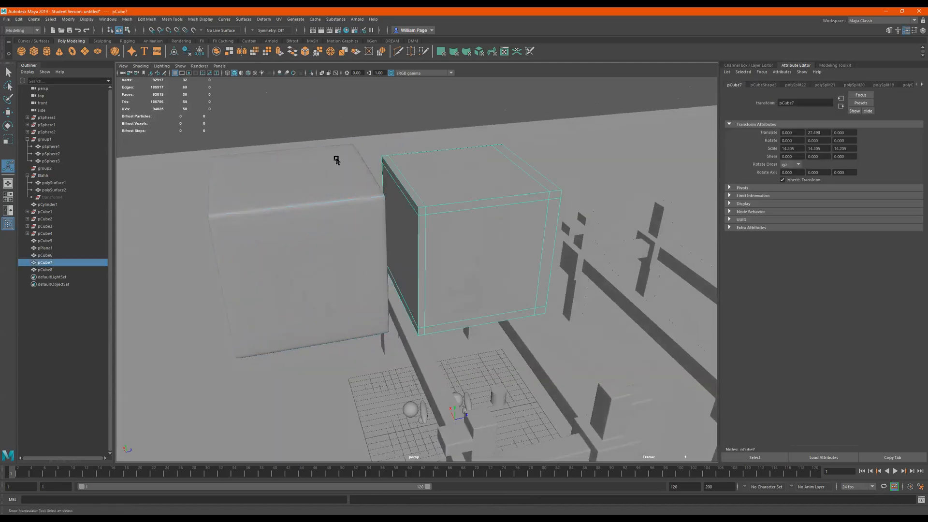
key("q")
right_click_drag(385, 184, 486, 128)
left_click_drag(377, 169, 381, 132, "alt")
left_click(381, 199)
left_click(354, 146)
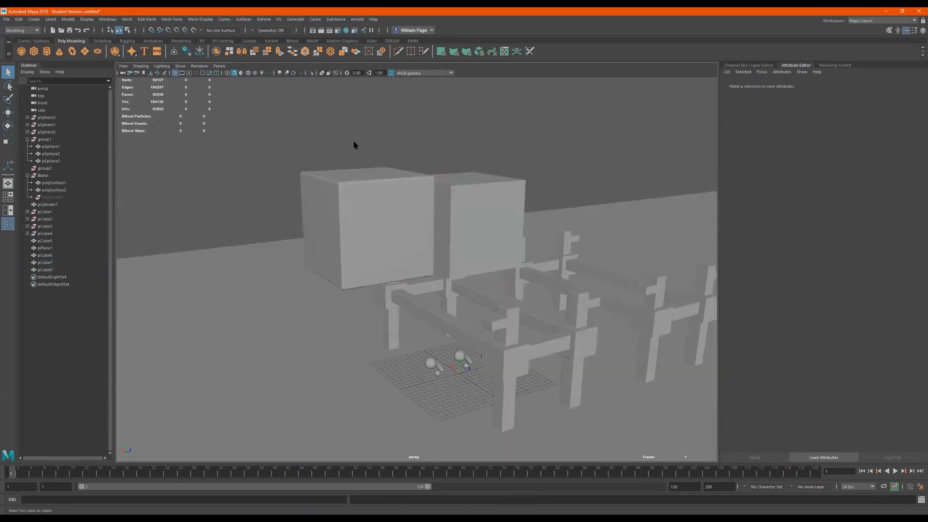
left_click(373, 224)
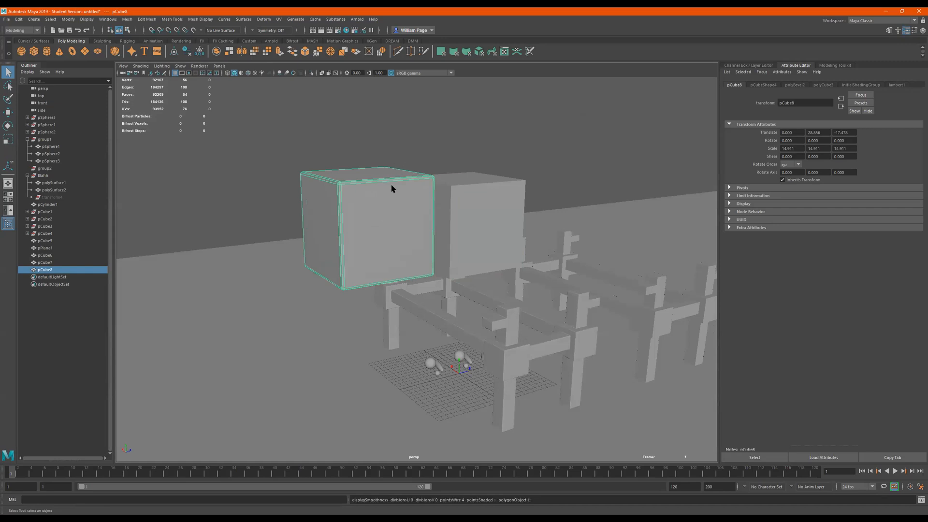
left_click(382, 148)
scroll(339, 177, "up", 6)
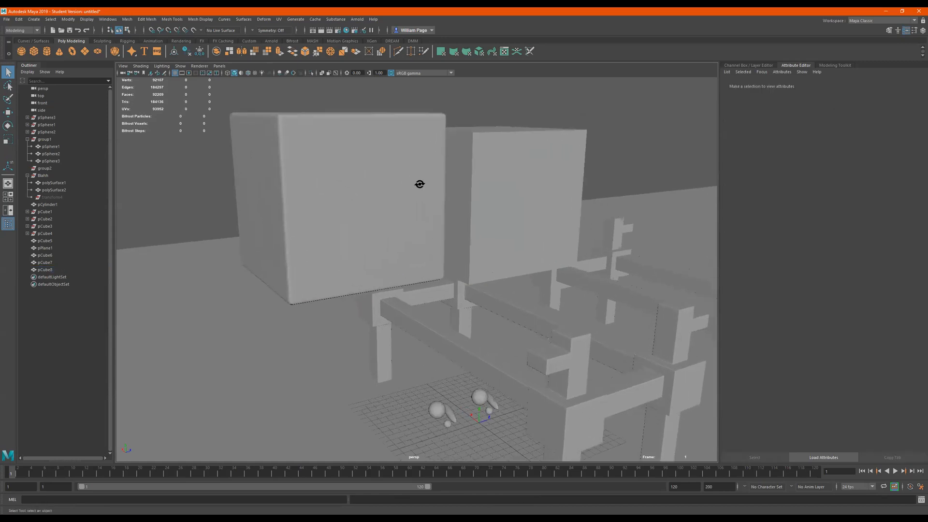
left_click_drag(353, 169, 489, 187, "alt")
Duplicate the bevelled cube and move the copy aside, away from the edge-looped cube
left_click(494, 183)
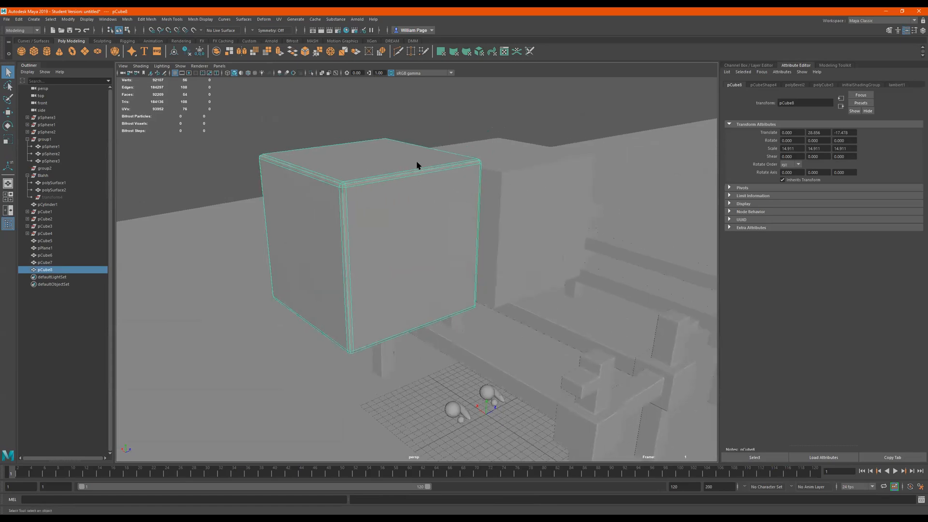
left_click_drag(405, 198, 386, 227, "alt")
key("ctrl+d")
key("w")
left_click_drag(429, 230, 215, 265)
Show the duplicate in smooth preview and the original bevelled cube unsmoothed, and compare the two without a selection
left_click_drag(305, 247, 425, 201, "alt")
key("3")
left_click(436, 202)
key("1")
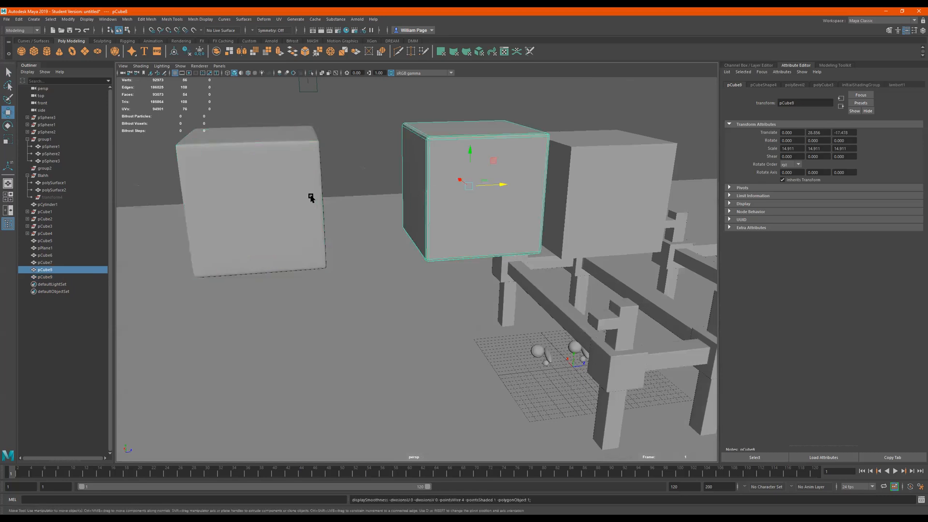
left_click(322, 177)
mouse_move(358, 129)
left_mouse_down("alt")
mouse_move(332, 118)
mouse_move(322, 128)
mouse_move(327, 116)
mouse_move(352, 118)
mouse_move(349, 139)
mouse_move(357, 127)
left_mouse_up("alt")
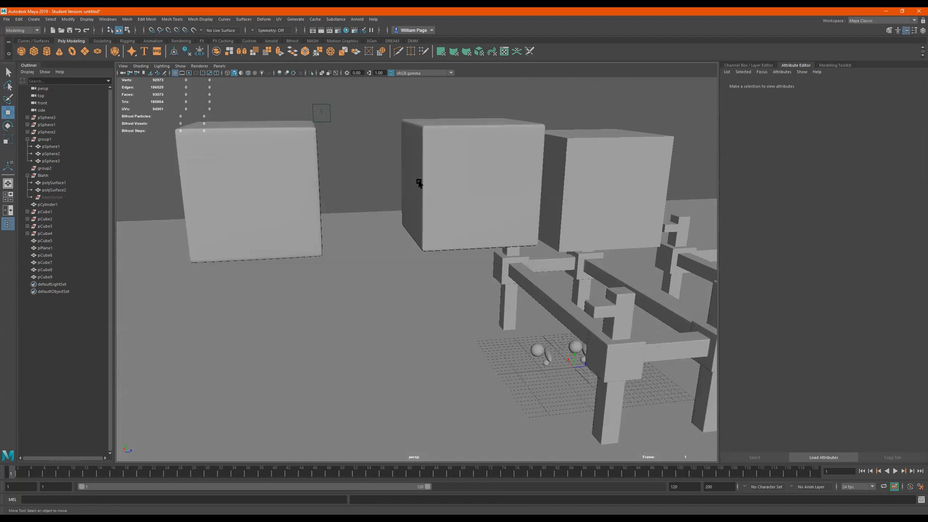
left_click_drag(415, 184, 435, 185, "alt")
middle_click_drag(435, 184, 369, 211, "alt")
left_click_drag(369, 211, 350, 198, "alt")
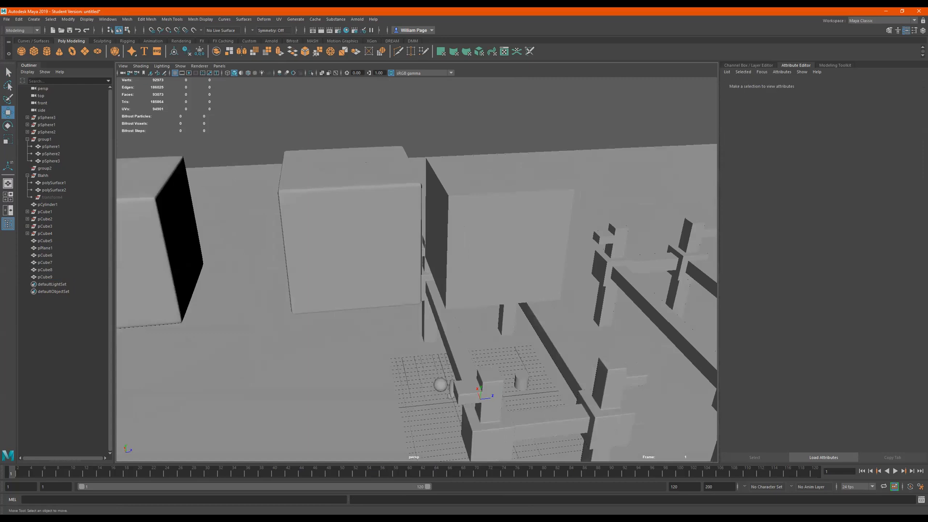